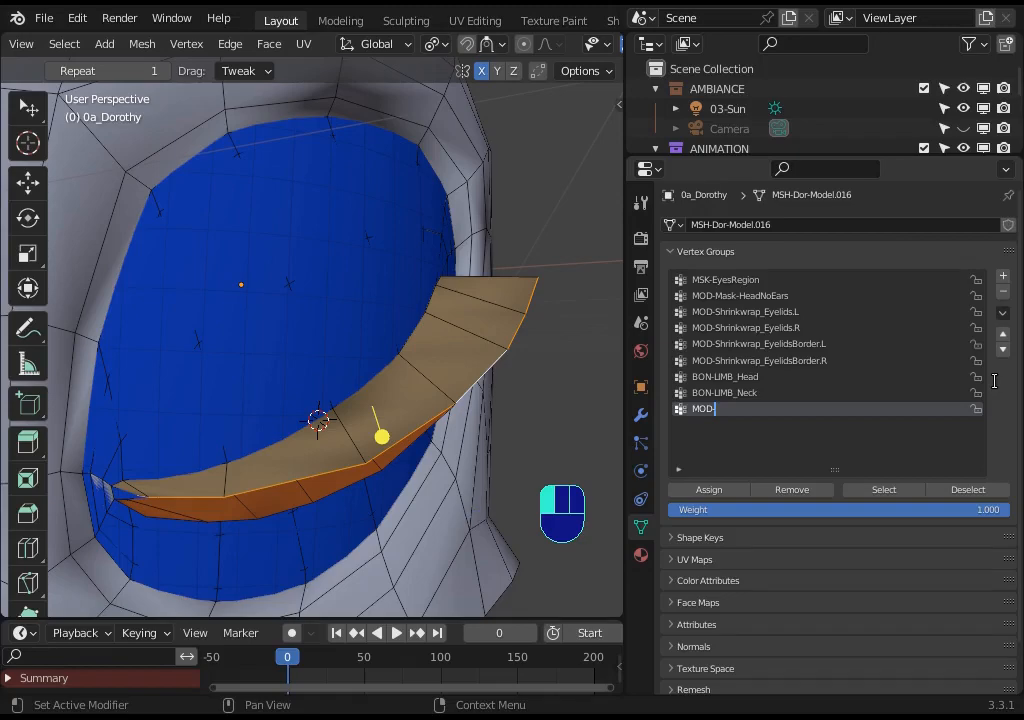
Name the new vertex group MOD-Mask-Eyelash-TOP.L and assign the selected eyelash geometry to it.
text(Mask-Eyelash-TOP.L)
key(Return)
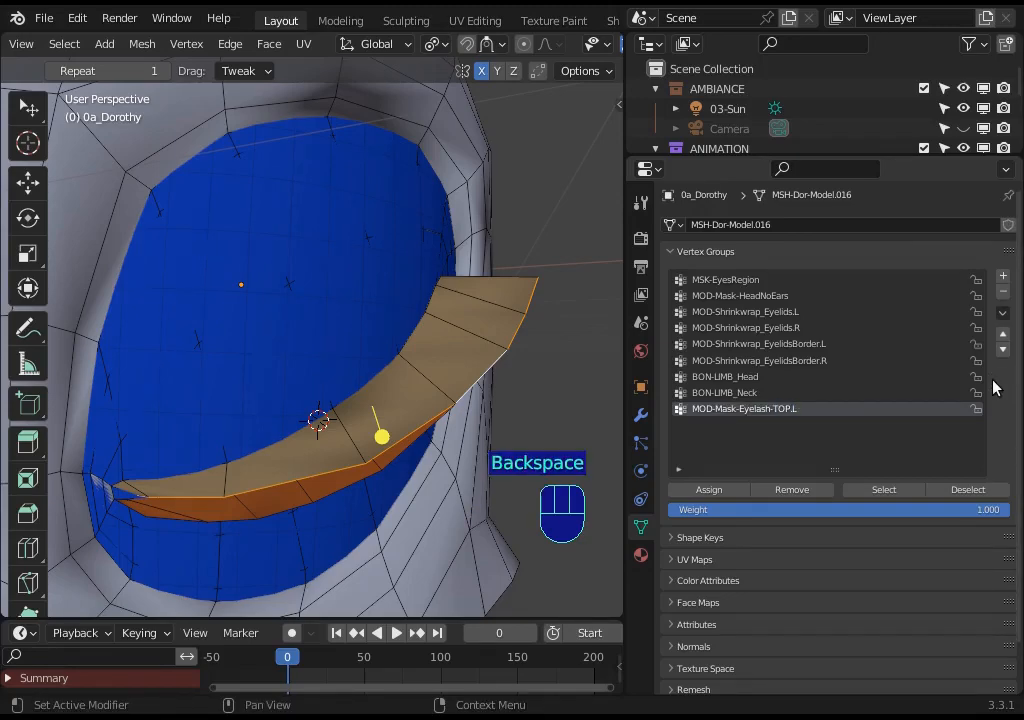
click(709, 489)
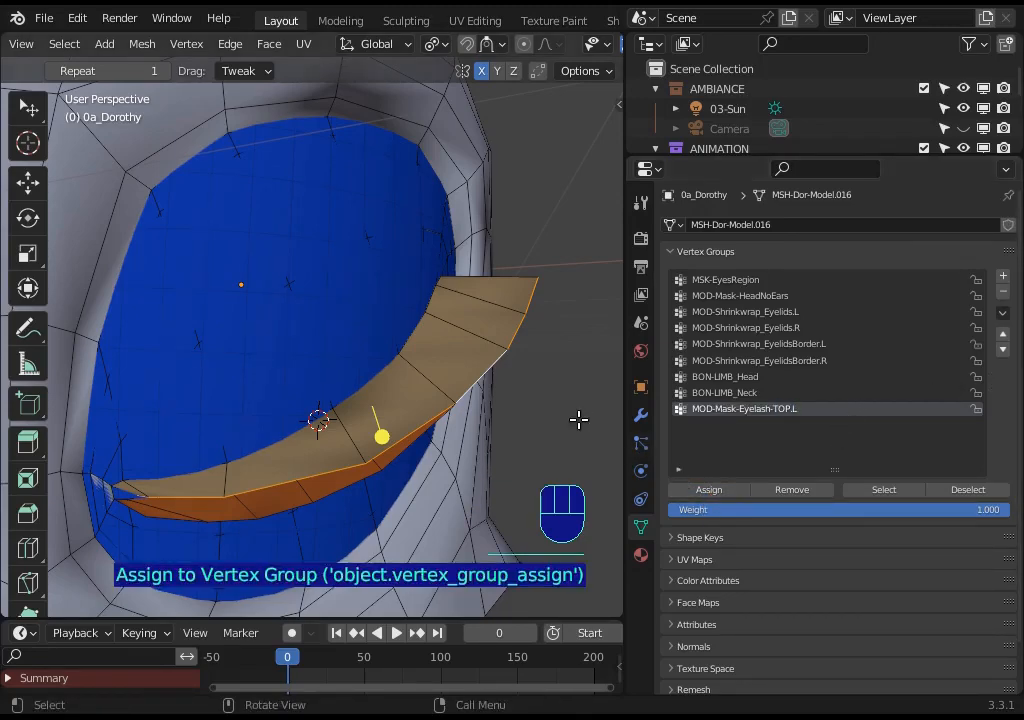
Select only the lower eyelash's outer edge loop and assign it to a new vertex group named MOD-Mask-Eyelash-BOT.L.
key(1)
key(alt+a)
alt+click(348, 483)
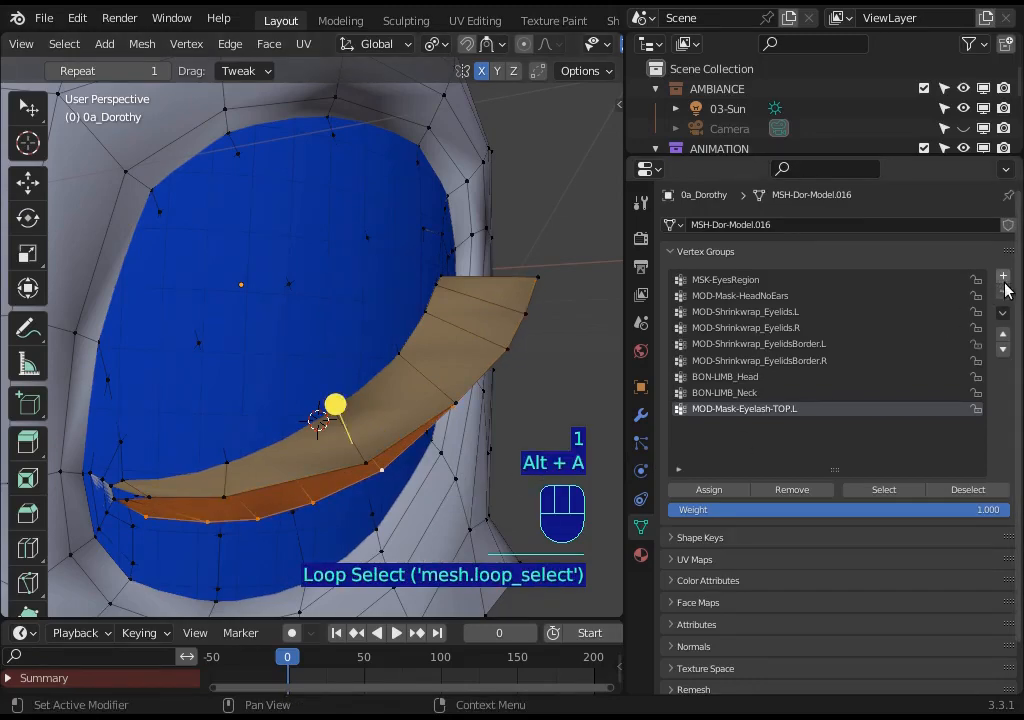
click(1003, 277)
double_click(772, 409)
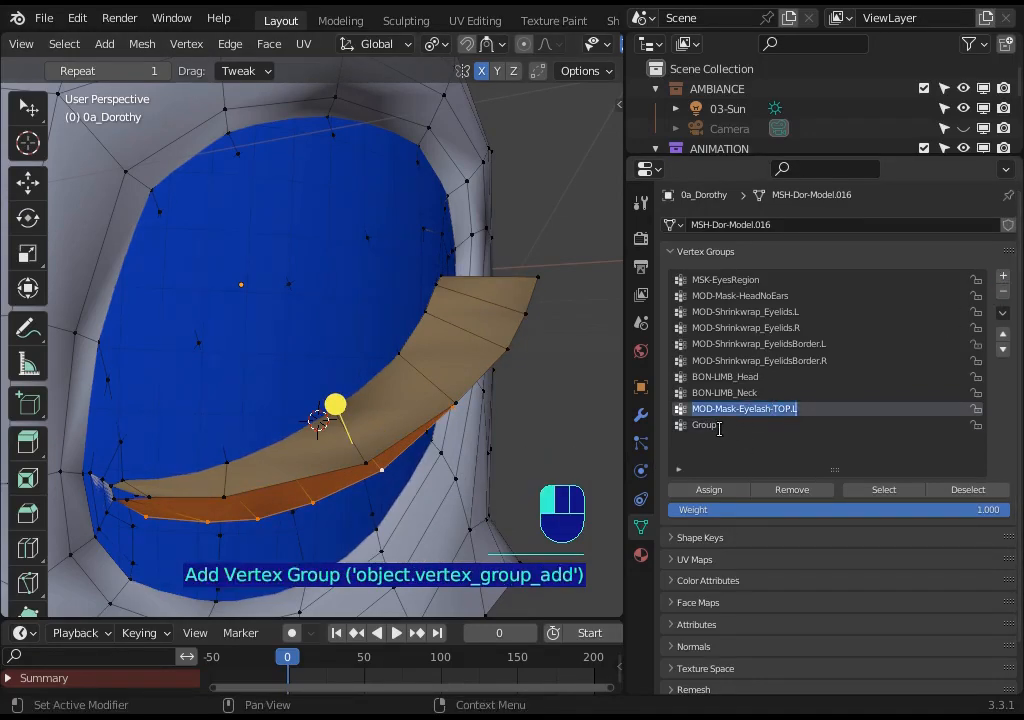
text(MOD-Mask-Eyelash-TOP.L)
key(shift+BackSpace)
key(shift+BackSpace)
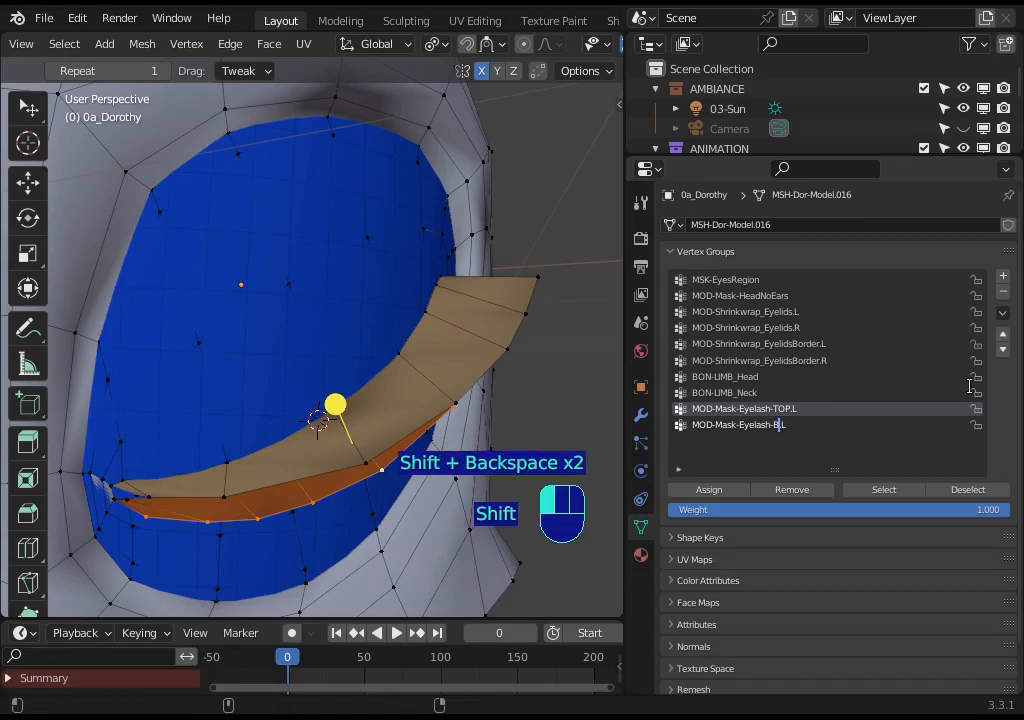
text(BOT)
click(830, 425)
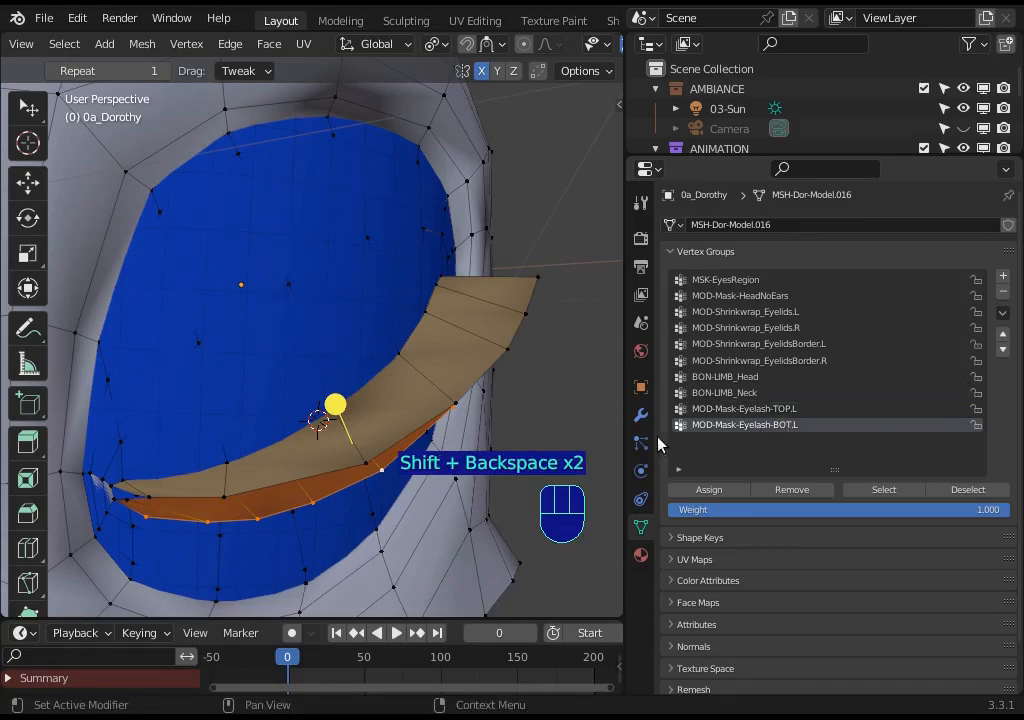
click(709, 490)
Check the vertices belonging to the MOD-Mask-Eyelash-BOT.L and MOD-Mask-Eyelash-TOP.L vertex groups.
key(alt+a)
click(884, 489)
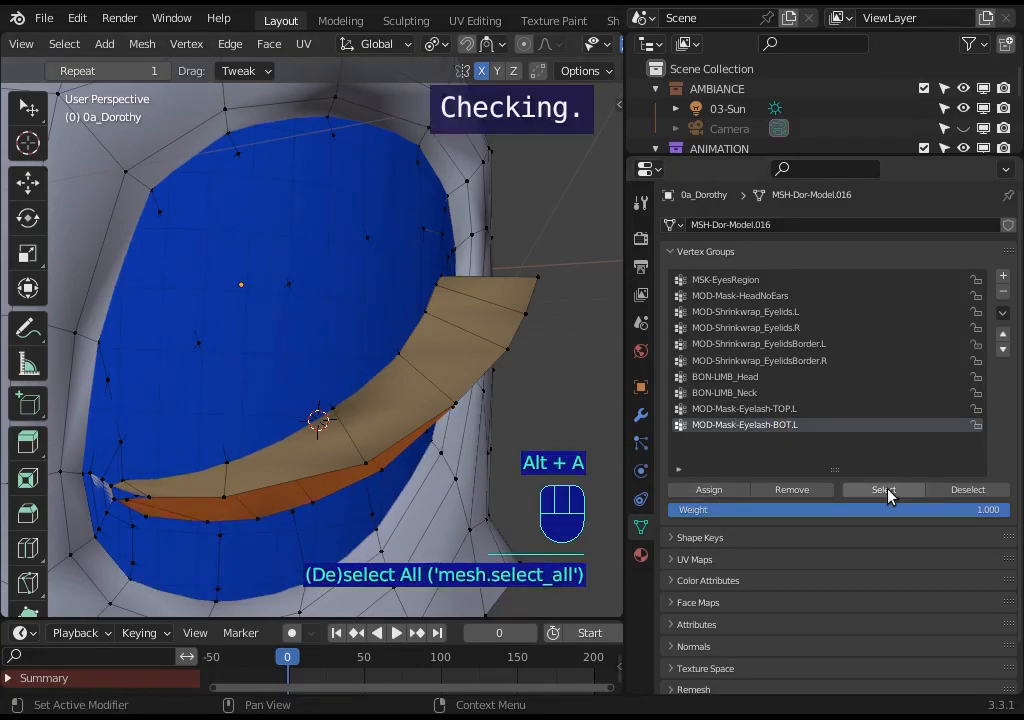
middle_drag(310, 320, 489, 393)
key(alt+a)
click(745, 408)
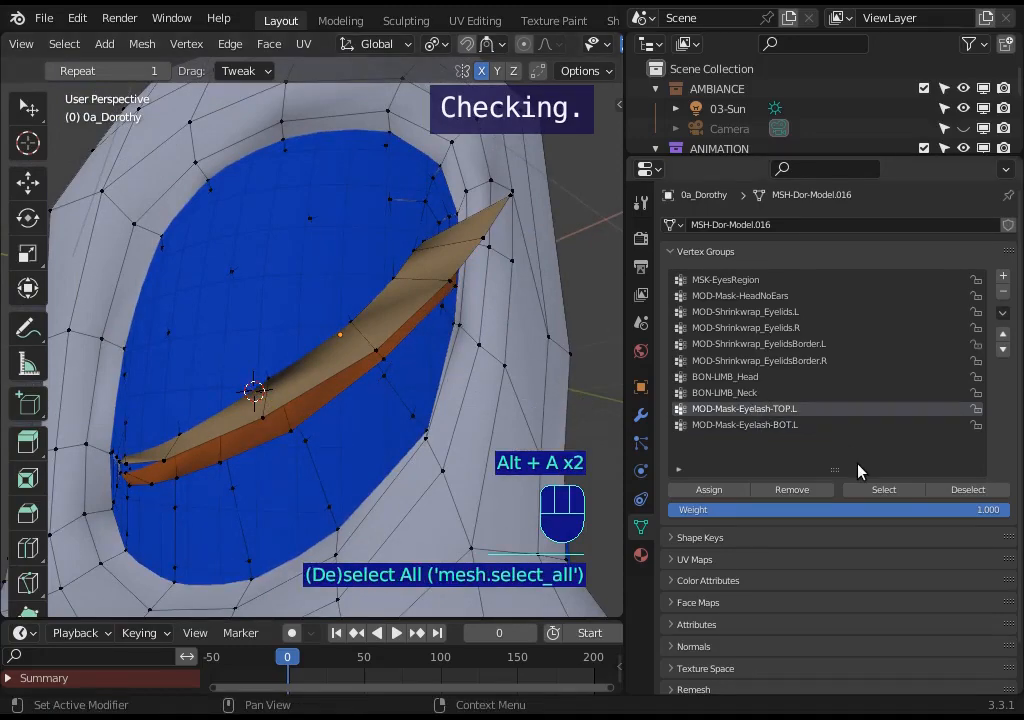
click(884, 489)
middle_drag(400, 330, 370, 267)
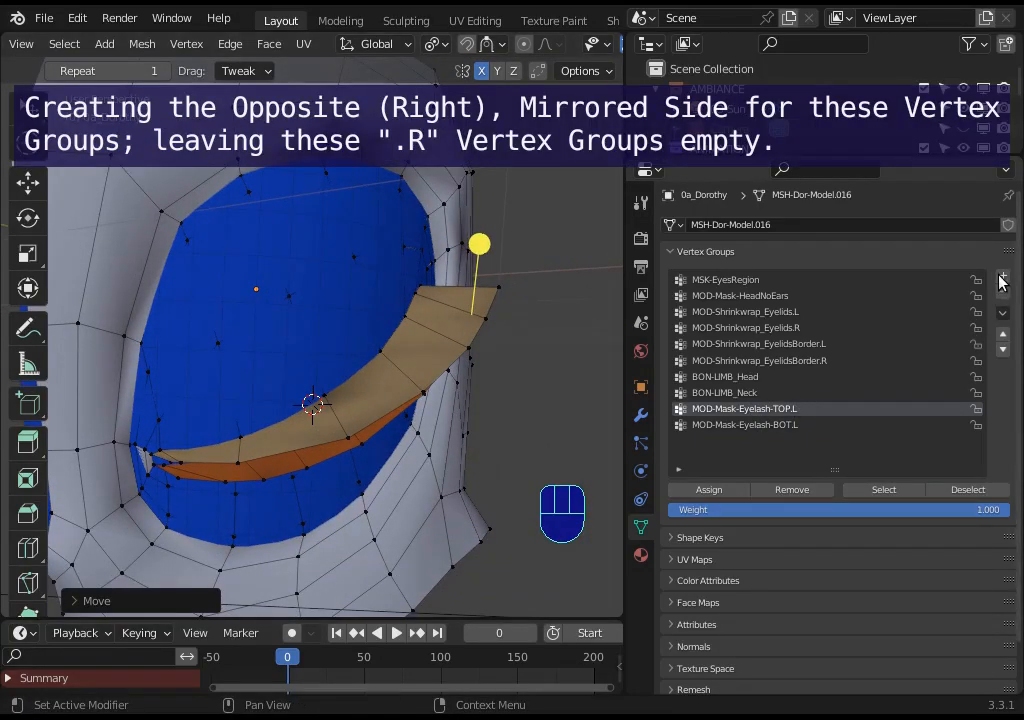
Add two empty vertex groups and name the first one MOD-Mask-Eyelash-TOP.R.
click(1001, 280)
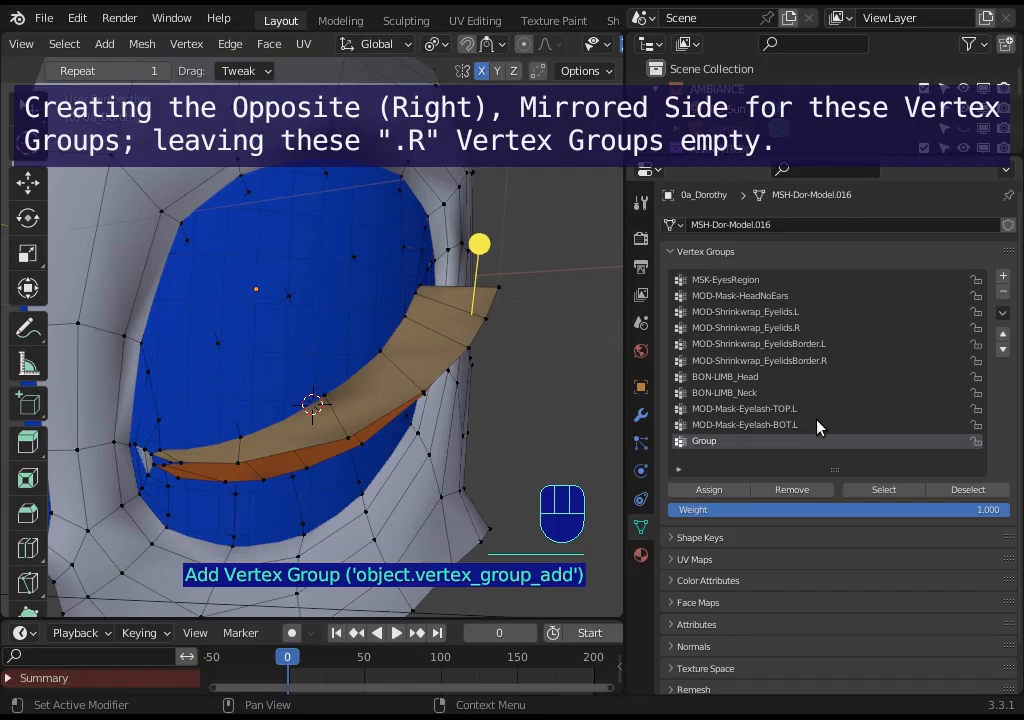
click(1002, 278)
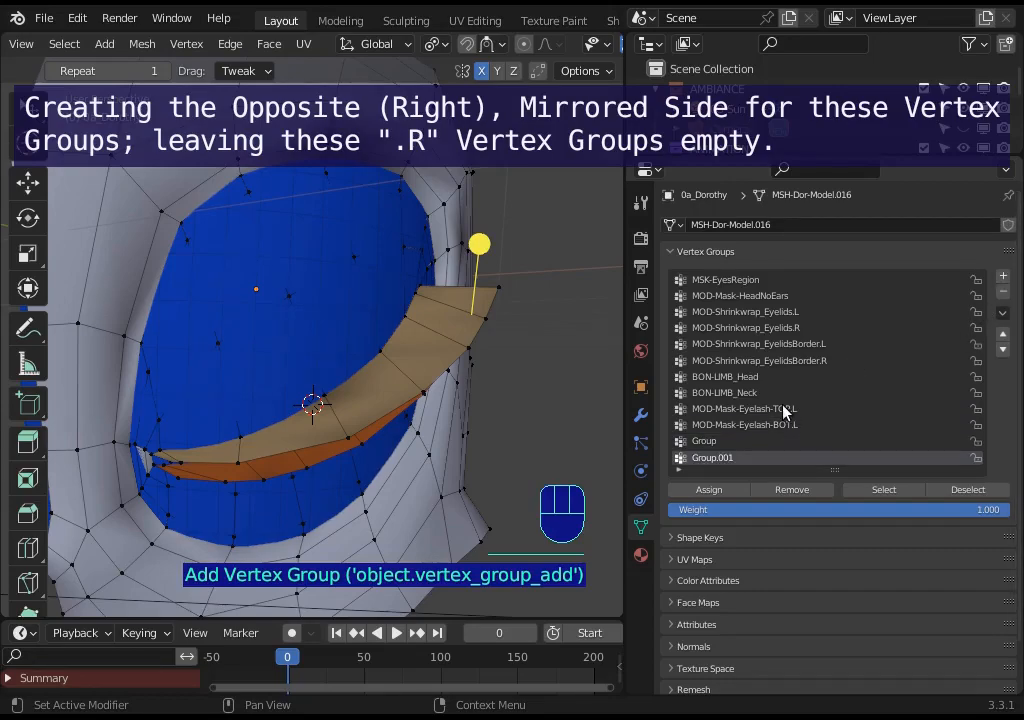
click(777, 409)
click(768, 441)
ctrl+click(768, 442)
text(MOD-Mask-Eyelash-TOP.L)
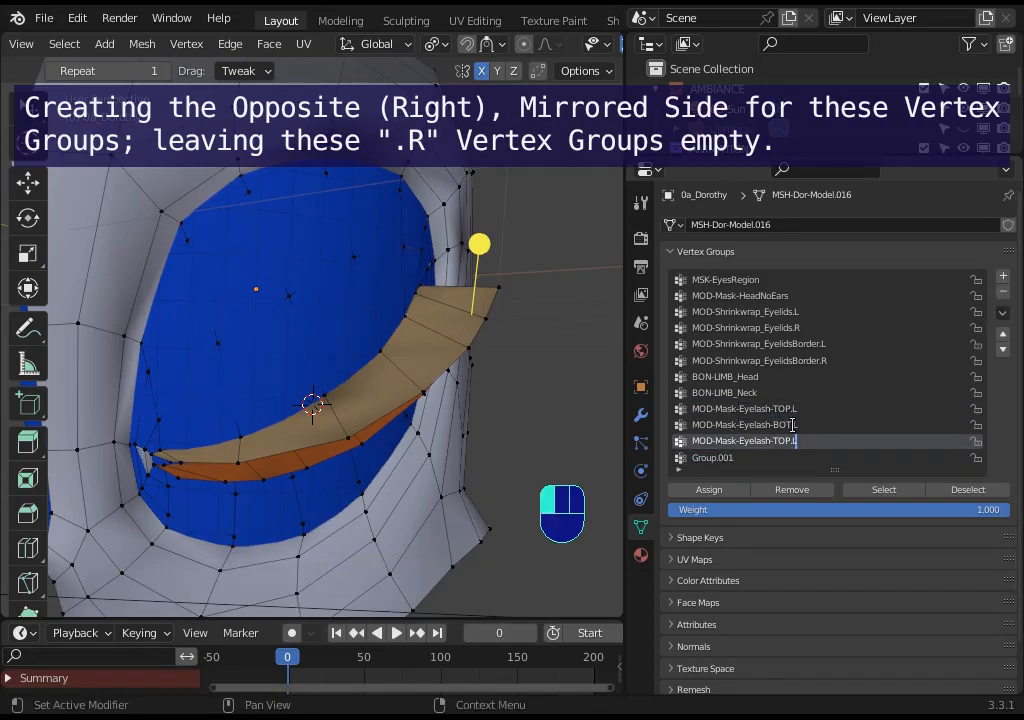
key(BackSpace)
text(R)
key(Return)
Rename the remaining empty vertex group as MOD-Mask-Eyelash-BOT.R.
double_click(743, 427)
key(ctrl+c)
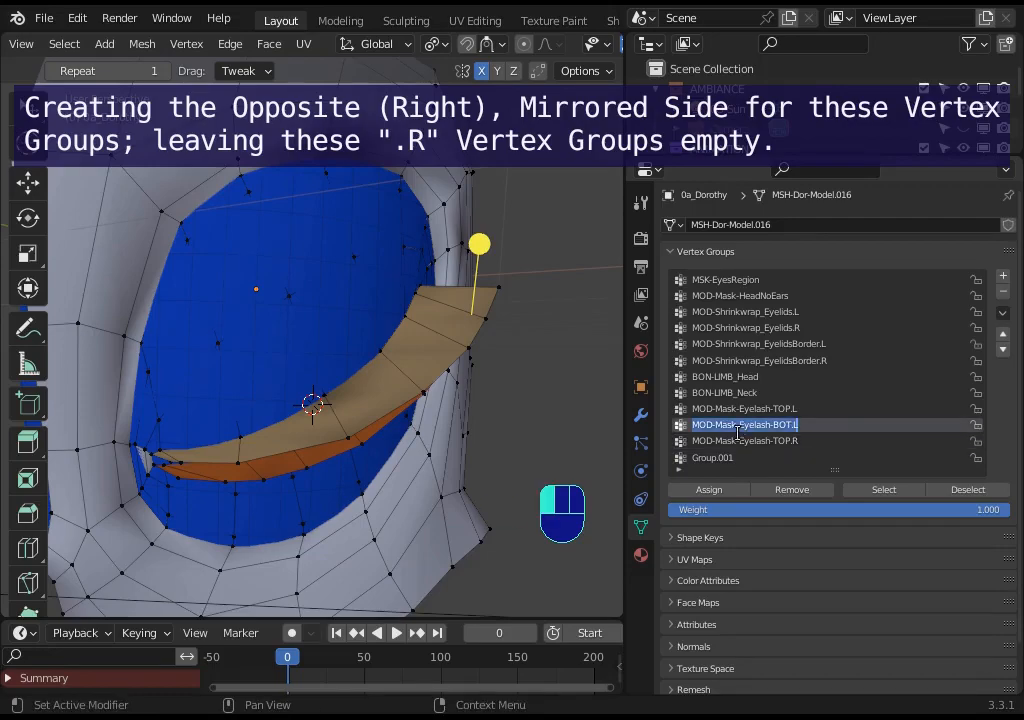
click(731, 457)
ctrl+click(731, 457)
key(ctrl+v)
key(BackSpace)
key(BackSpace)
text(.R)
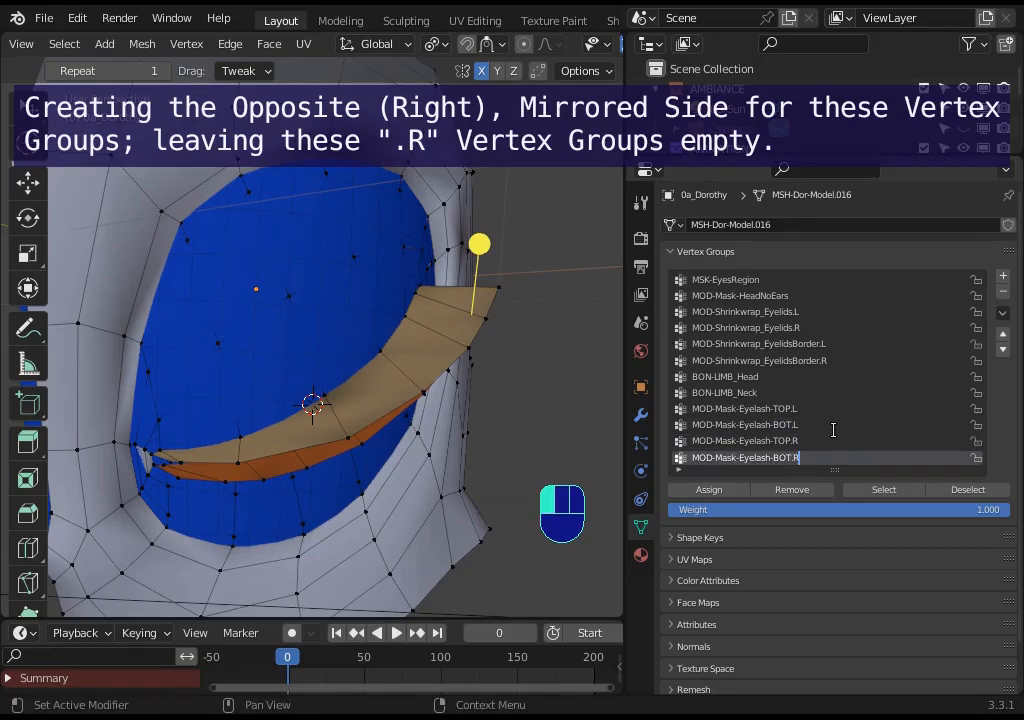
click(833, 430)
Reorder the vertex groups so MOD-Mask-Eyelash-TOP.R directly follows MOD-Mask-Eyelash-TOP.L.
click(1002, 334)
click(794, 457)
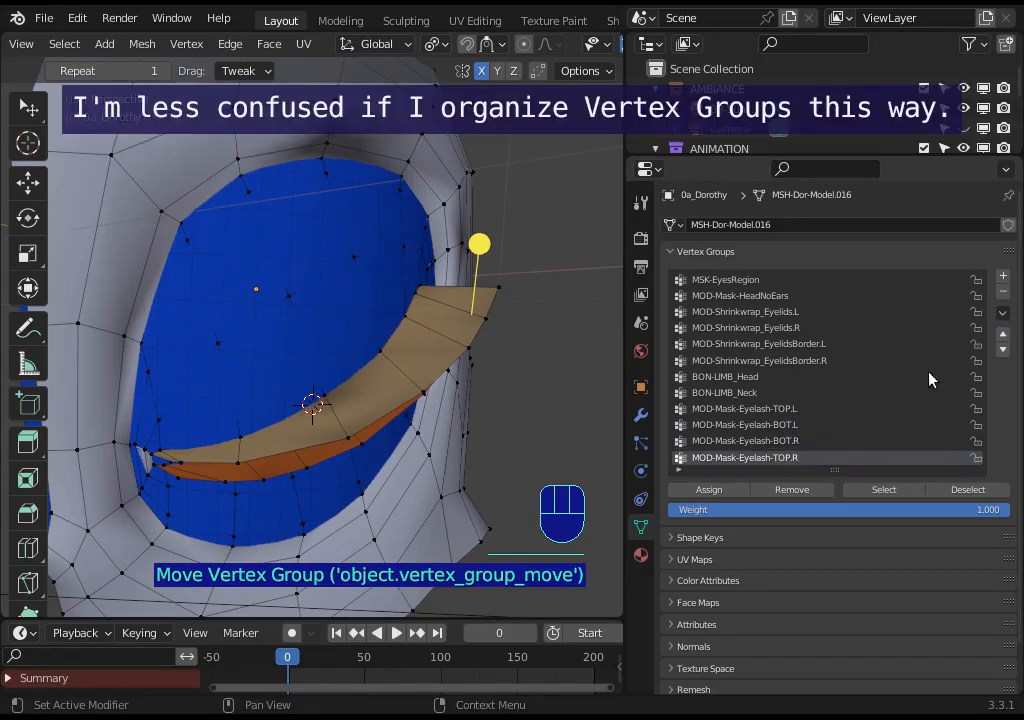
click(1002, 334)
click(1002, 334)
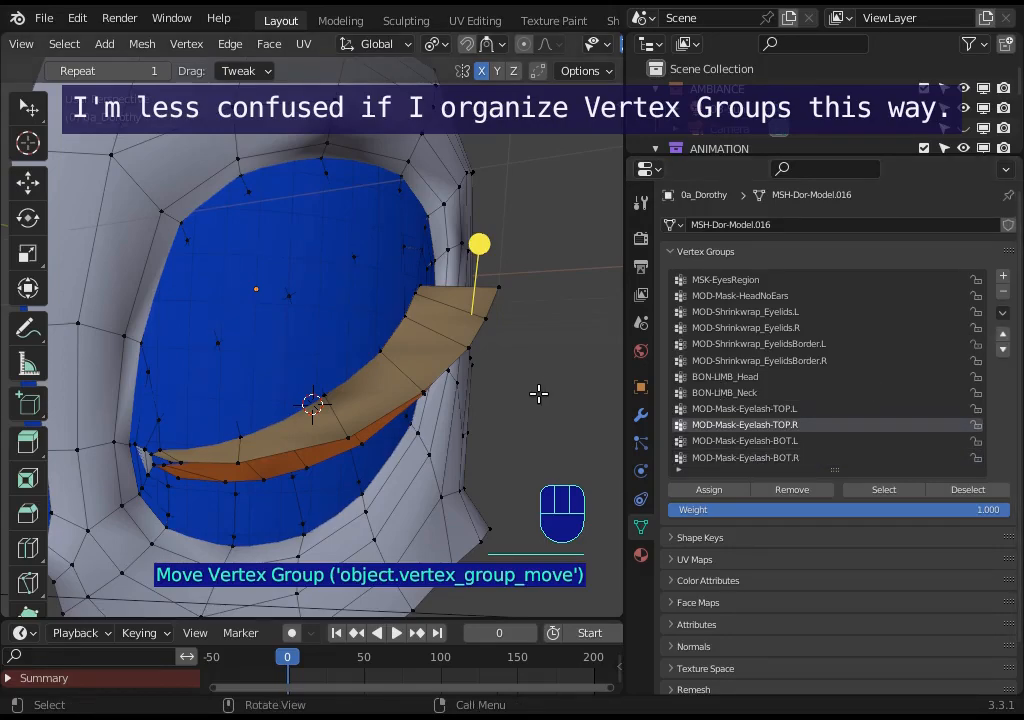
Move the BON-LIMB_Neck and BON-LIMB_Head vertex groups below the four eyelash mask groups.
click(765, 396)
click(1004, 350)
click(1004, 350)
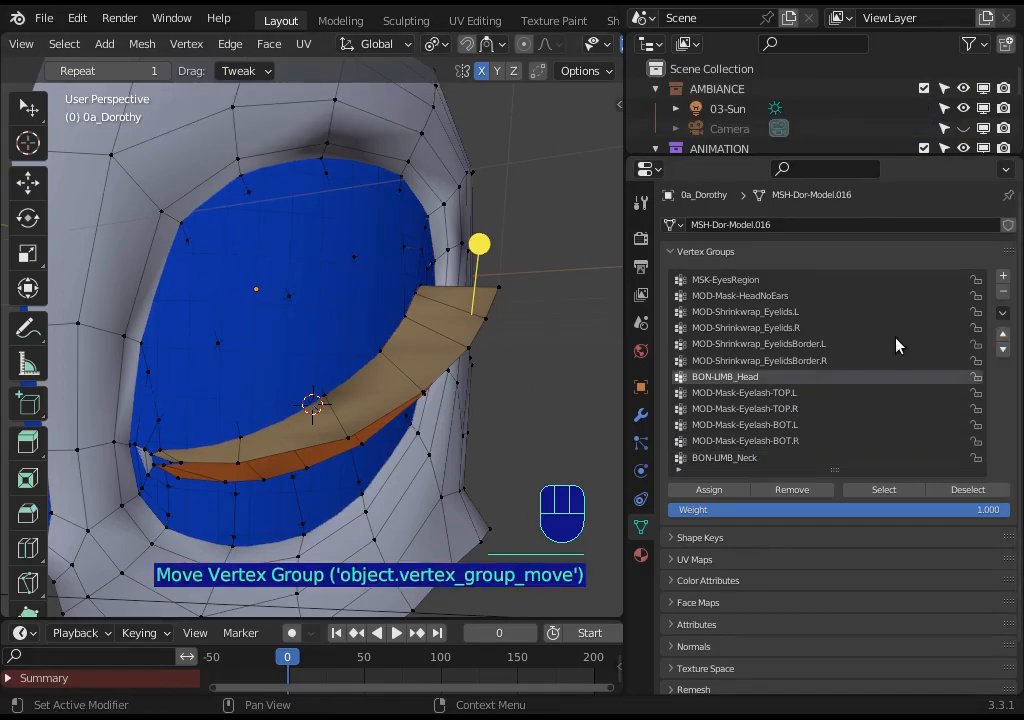
click(1004, 350)
click(1004, 350)
click(1004, 350)
click(1004, 350)
In Object Mode, add a Mask modifier to the head using vertex group MOD-Mask-Eyelash-TOP.L with the influence inverted.
key(ctrl+Tab)
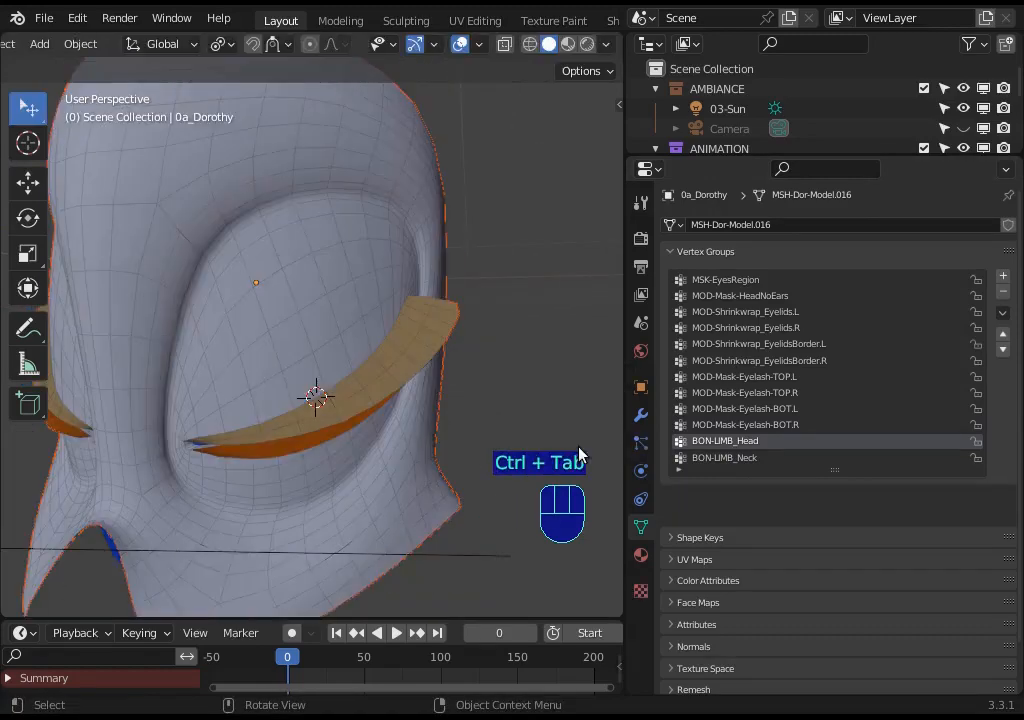
click(641, 417)
click(879, 226)
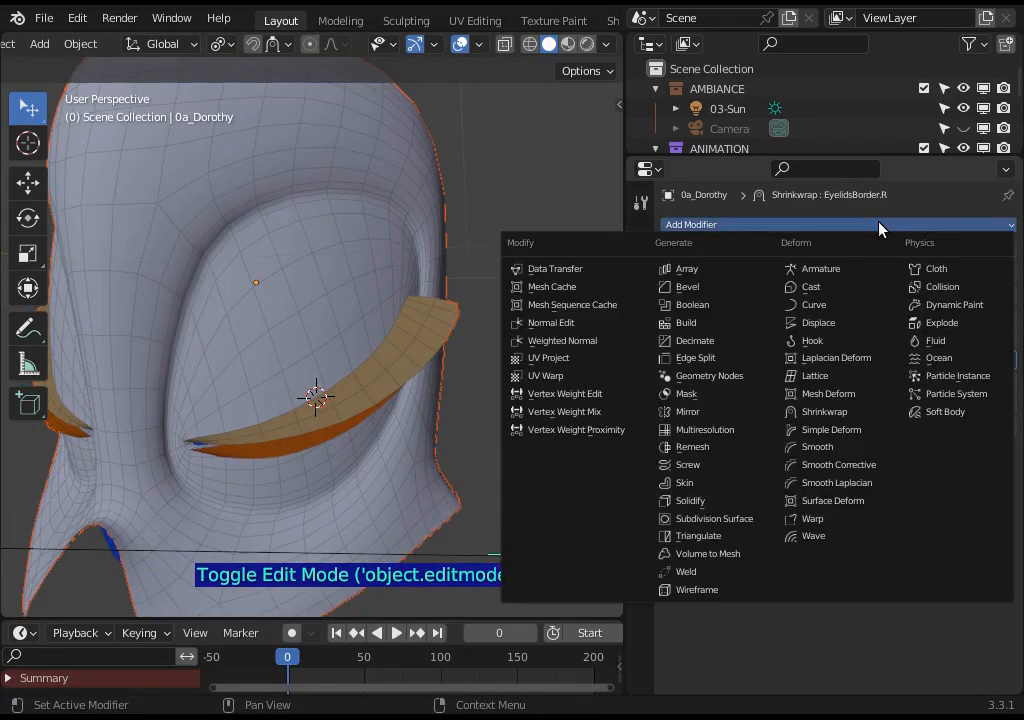
click(722, 394)
click(910, 493)
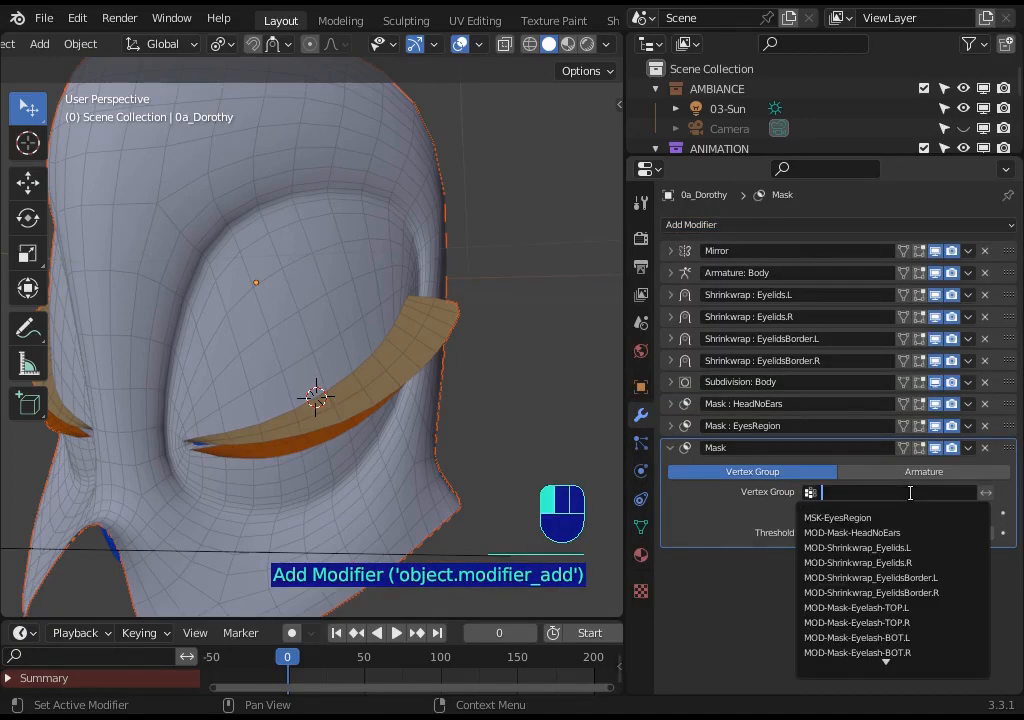
click(916, 606)
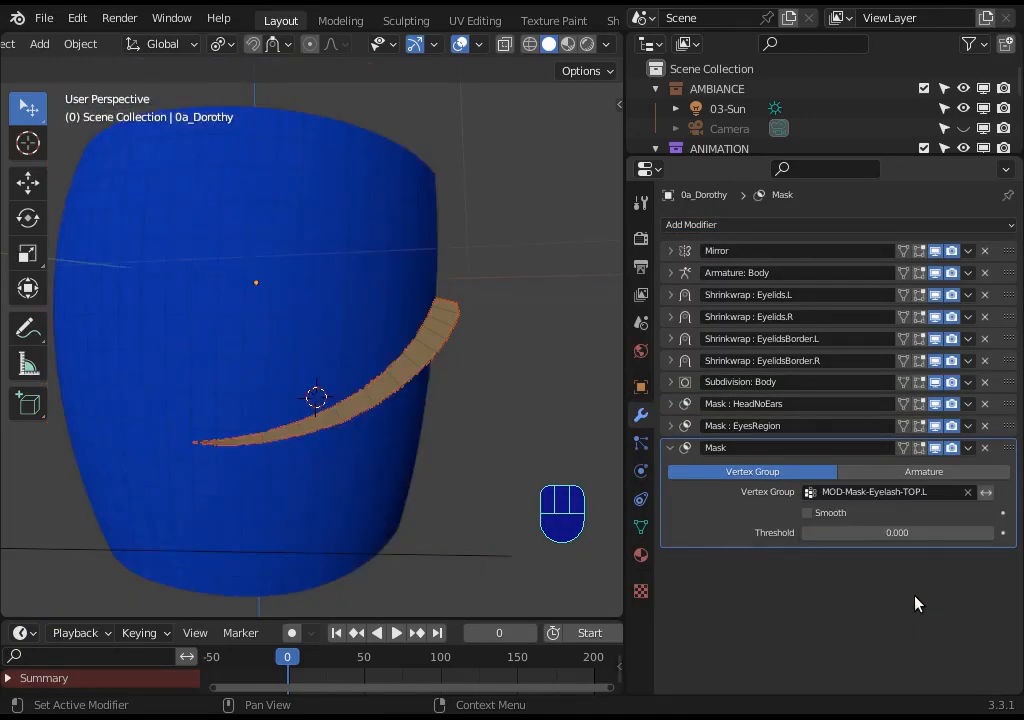
click(986, 493)
middle_drag(340, 410, 272, 398)
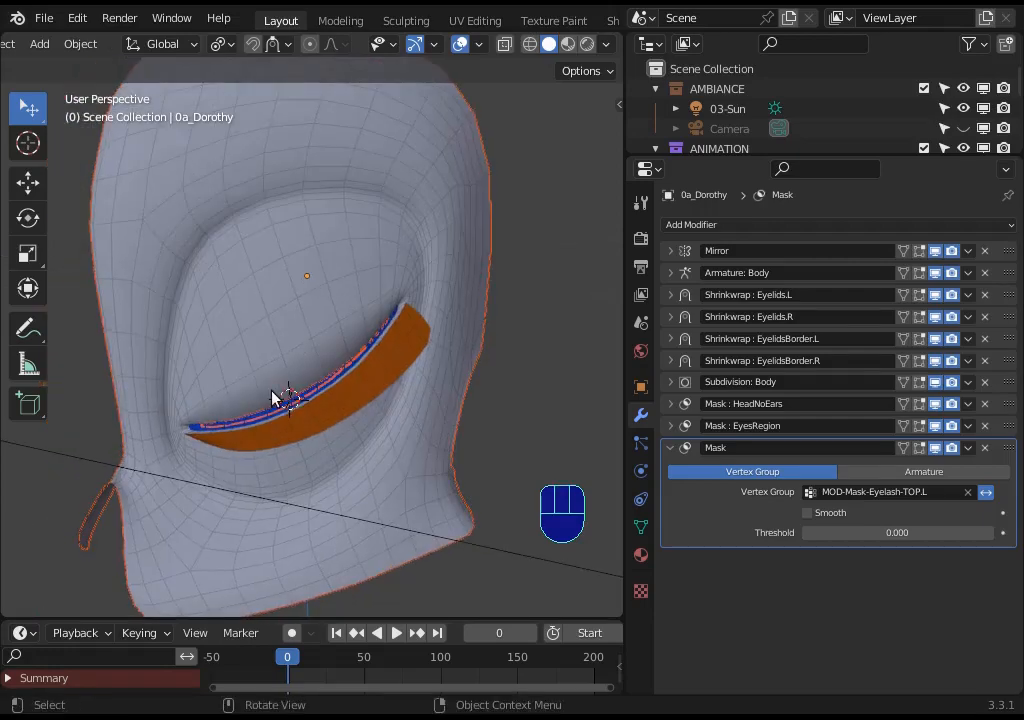
Preview the new Mask modifier's effect by toggling its viewport display, and disable it in viewport and render.
click(935, 448)
click(935, 448)
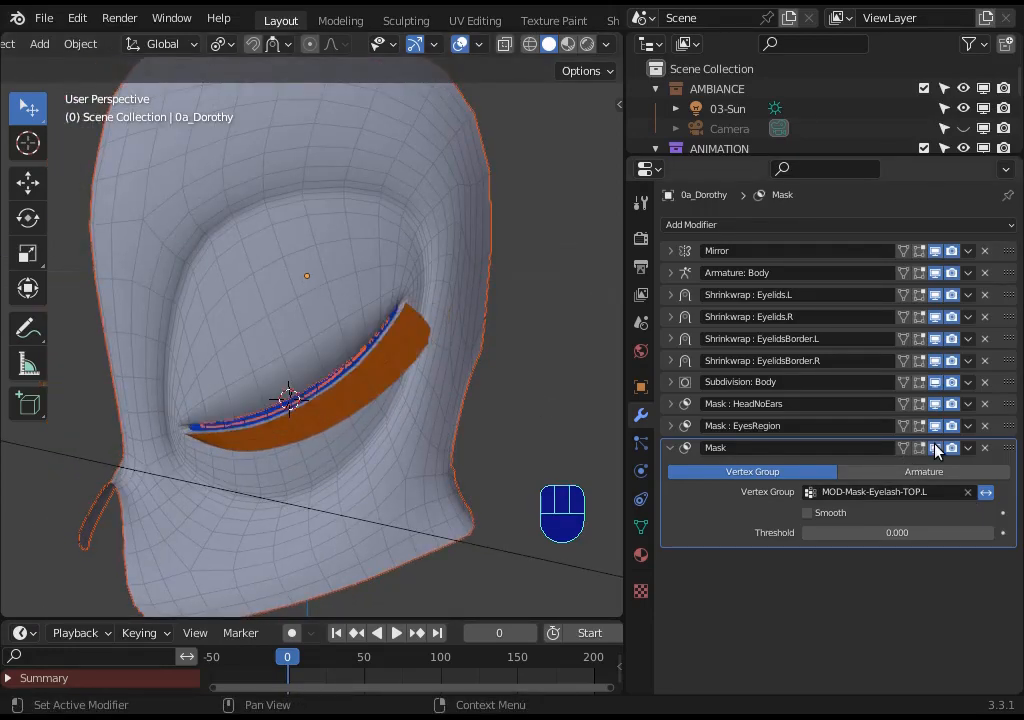
click(935, 448)
click(935, 448)
click(935, 448)
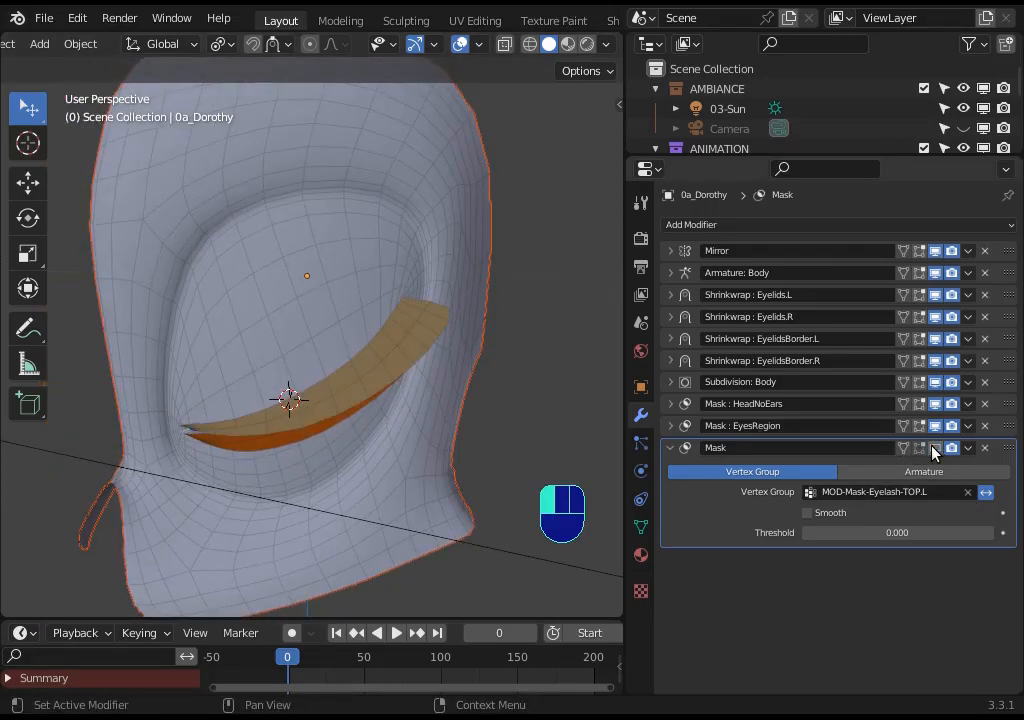
click(932, 448)
click(932, 448)
click(932, 448)
click(932, 448)
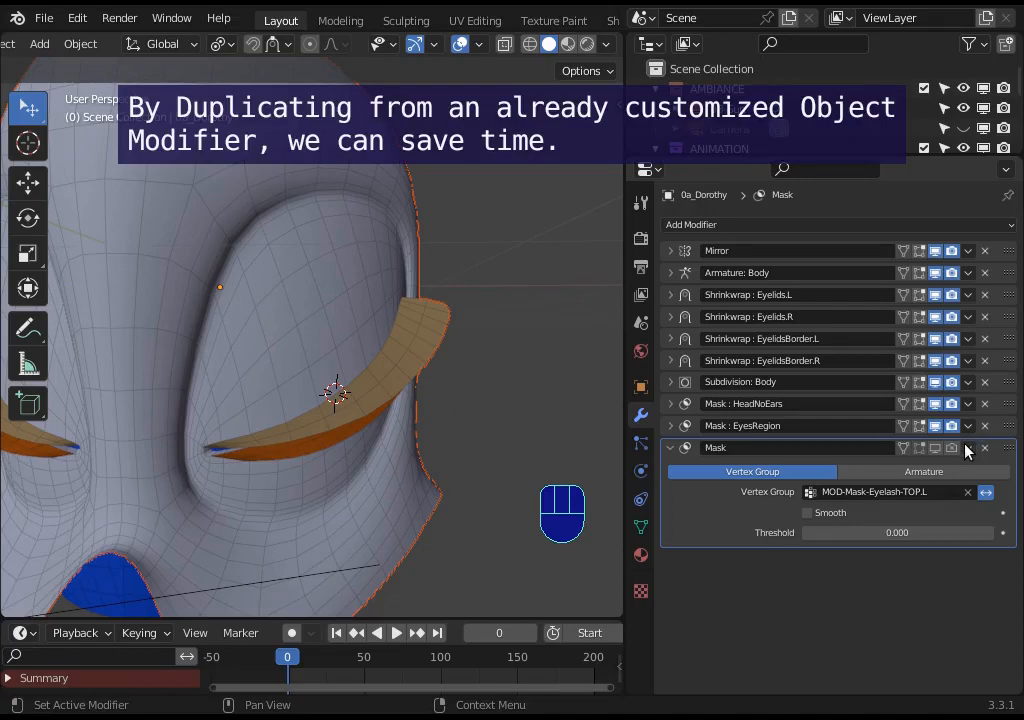
Duplicate the customized eyelash Mask modifier three times.
click(967, 449)
click(912, 482)
click(968, 448)
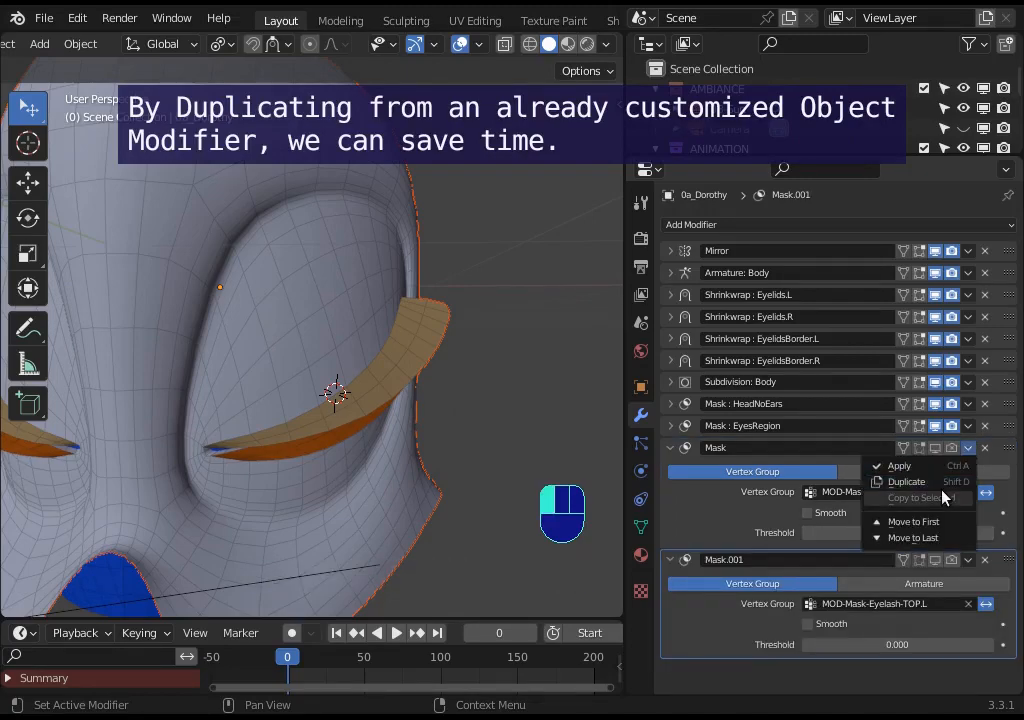
click(953, 481)
click(968, 448)
click(949, 482)
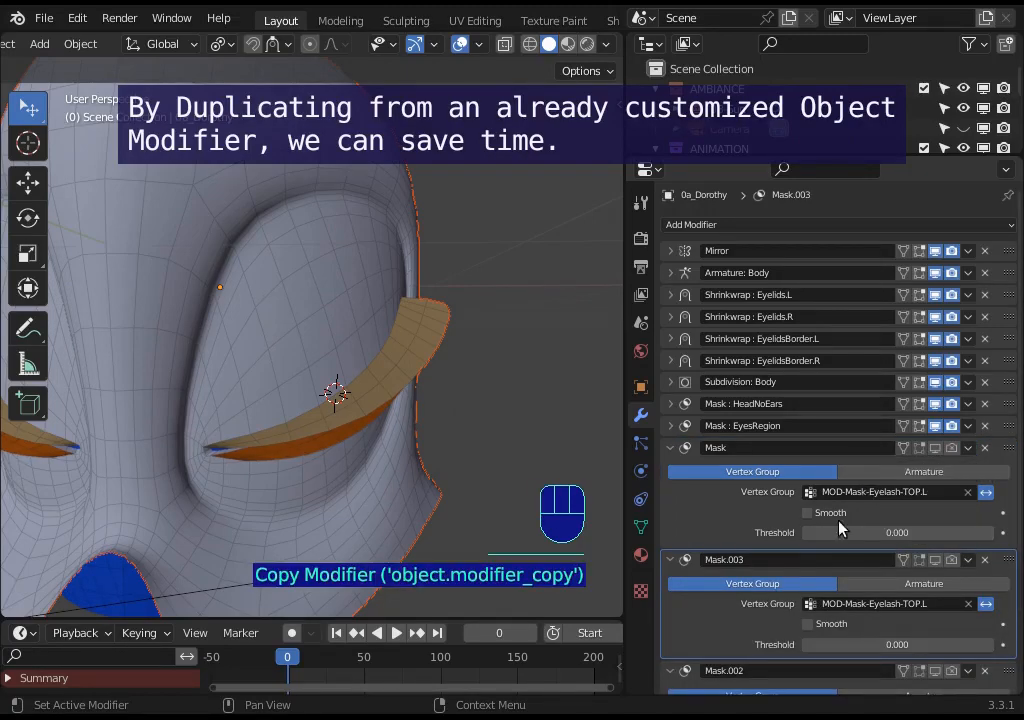
Set the vertex group of the Mask.003 modifier to MOD-Mask-Eyelash-TOP.R.
scroll(840, 528, down, 5)
click(931, 414)
drag(930, 414, 920, 414)
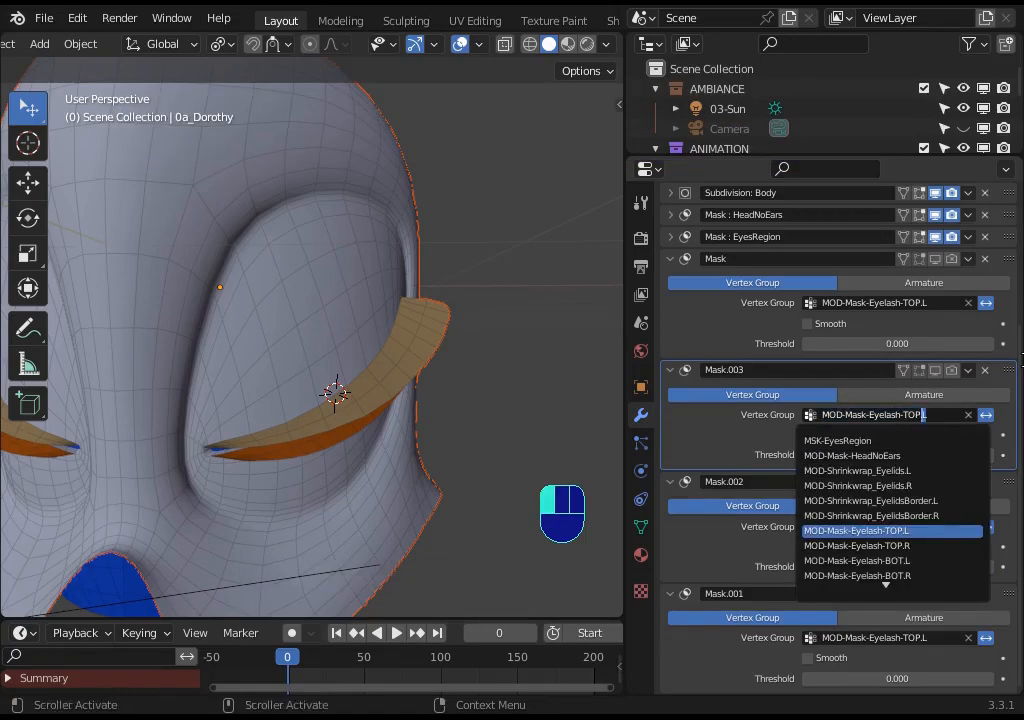
text(R)
click(925, 441)
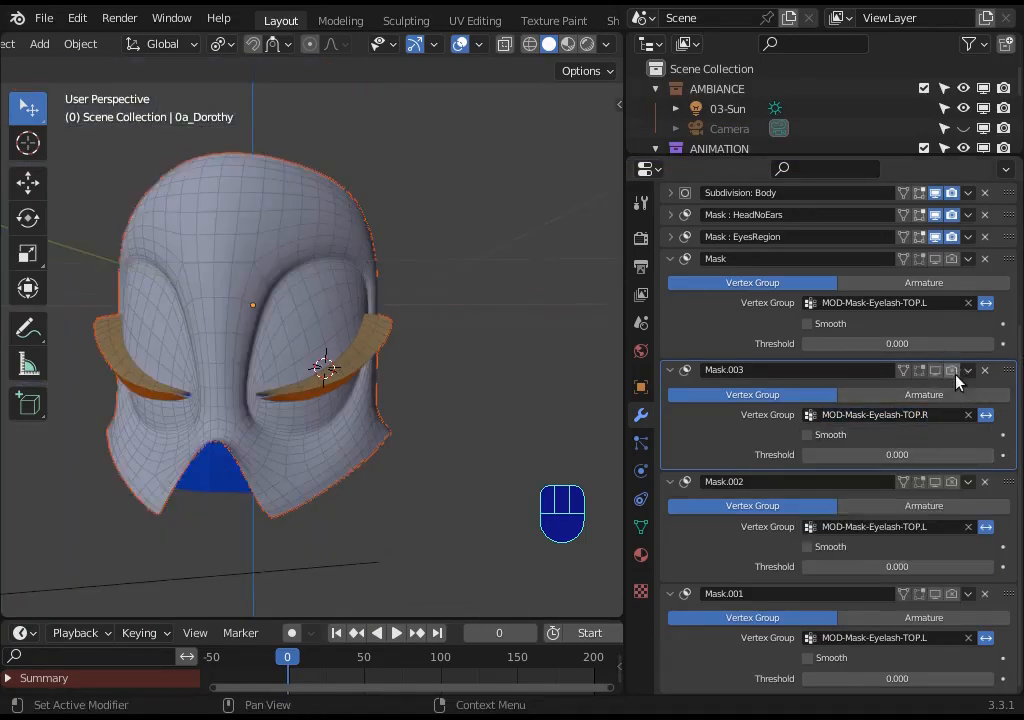
Toggle the Mask.003 modifier's viewport display on and off to check its effect on the right upper eyelash.
scroll(898, 442, up, 2)
click(932, 448)
click(932, 448)
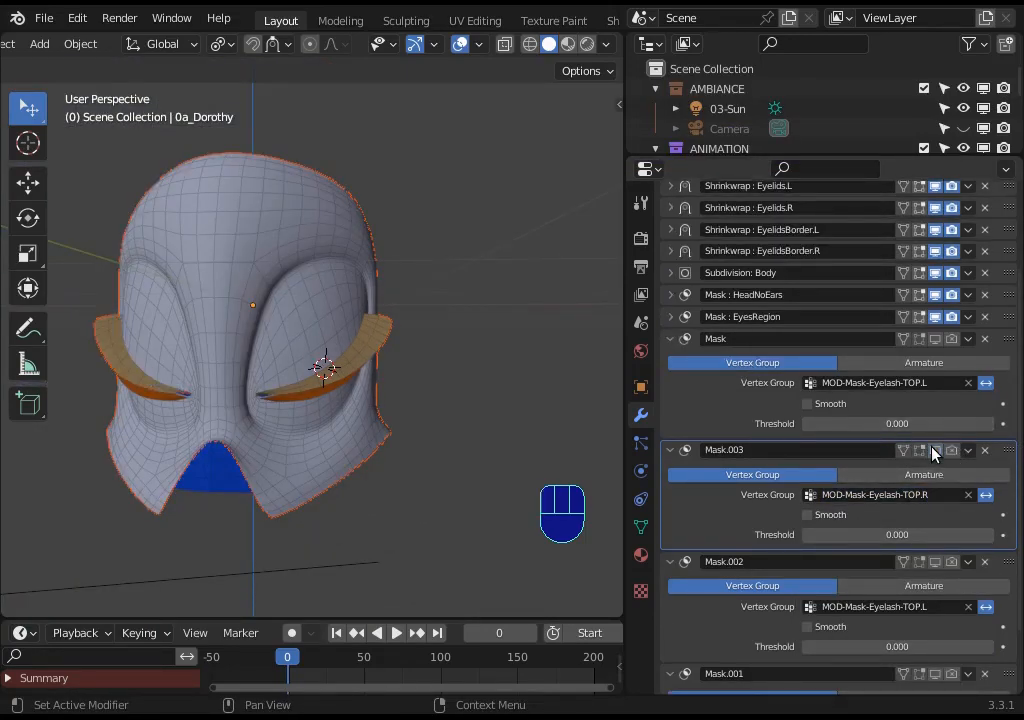
click(932, 448)
click(932, 446)
Collapse the Mask and Mask.003 modifiers and set Mask.002's vertex group to MOD-Mask-Eyelash-BOT.L.
click(670, 449)
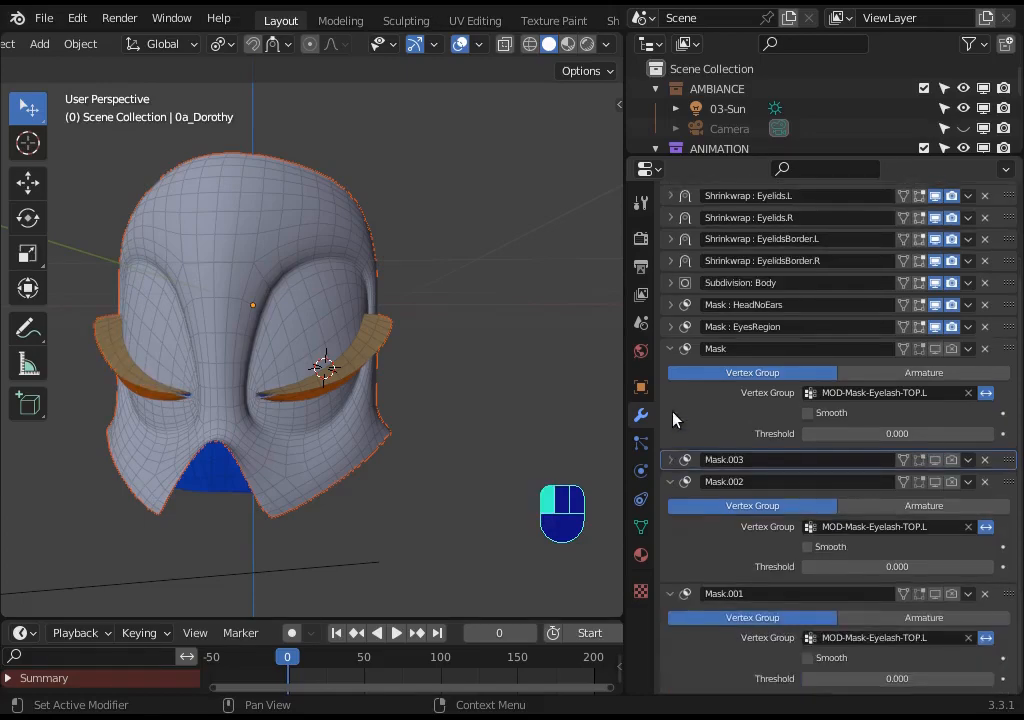
scroll(749, 422, up, 3)
click(903, 526)
drag(907, 527, 921, 527)
key(Delete)
text(BOT)
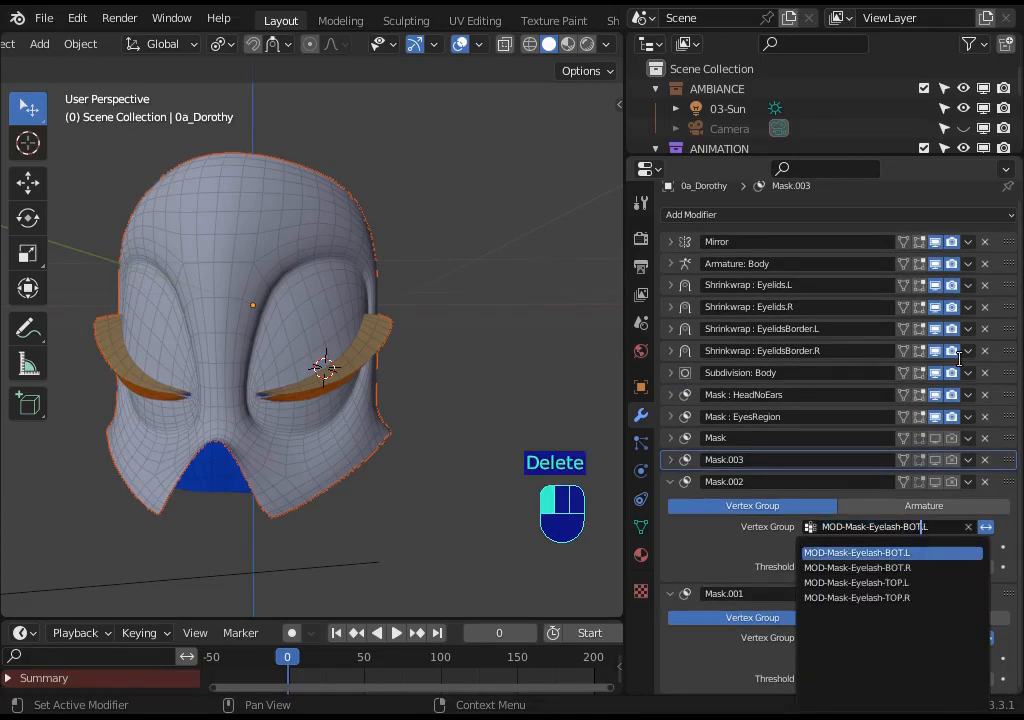
click(885, 552)
Set the vertex group of the Mask.001 modifier to MOD-Mask-Eyelash-BOT.R.
click(917, 527)
key(ctrl+c)
key(Escape)
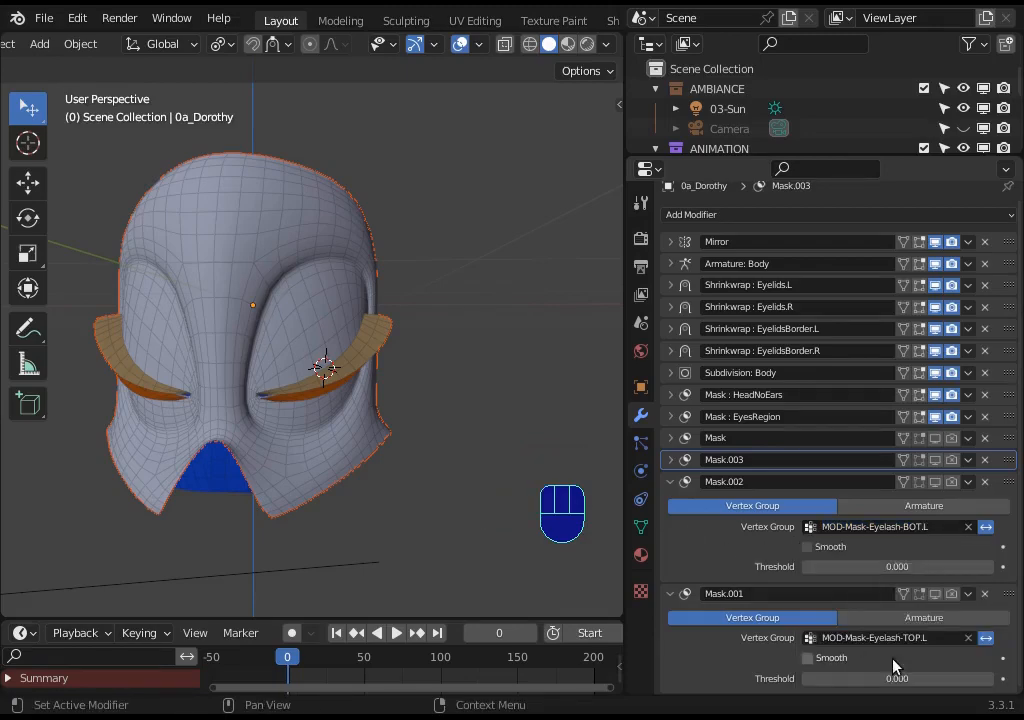
click(880, 637)
key(ctrl+v)
key(BackSpace)
text(R)
key(Return)
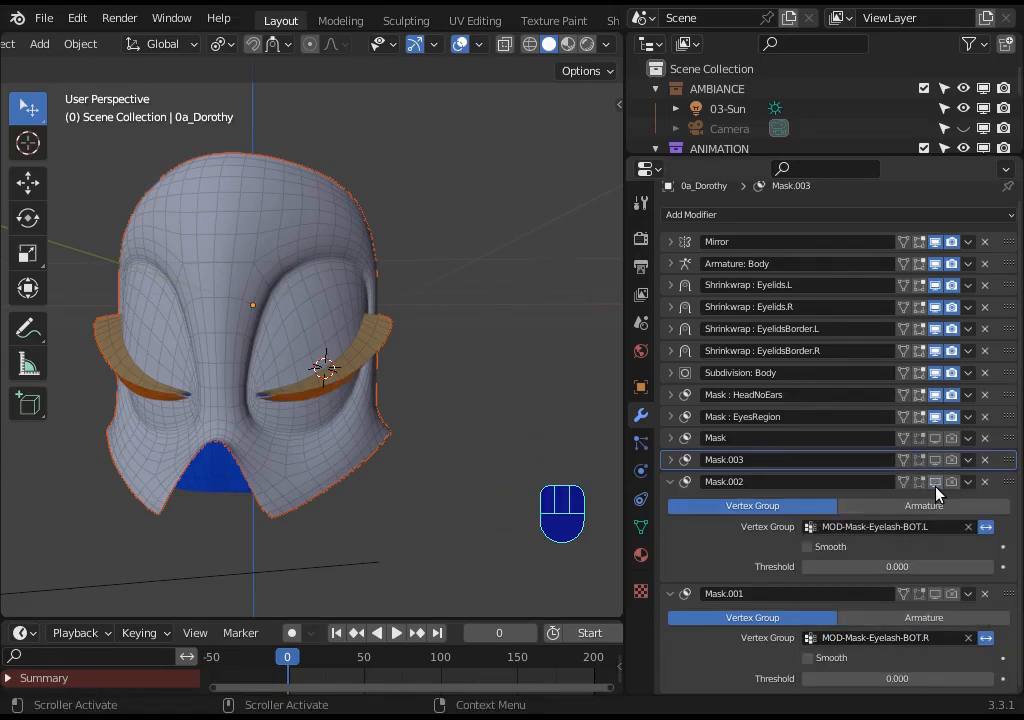
Collapse the Mask.002 and Mask.001 modifiers and rename the first eyelash Mask modifier as Mask : Eyelash-TOP.L.
click(935, 595)
drag(670, 481, 671, 624)
text(: Eyelash-TOP.L)
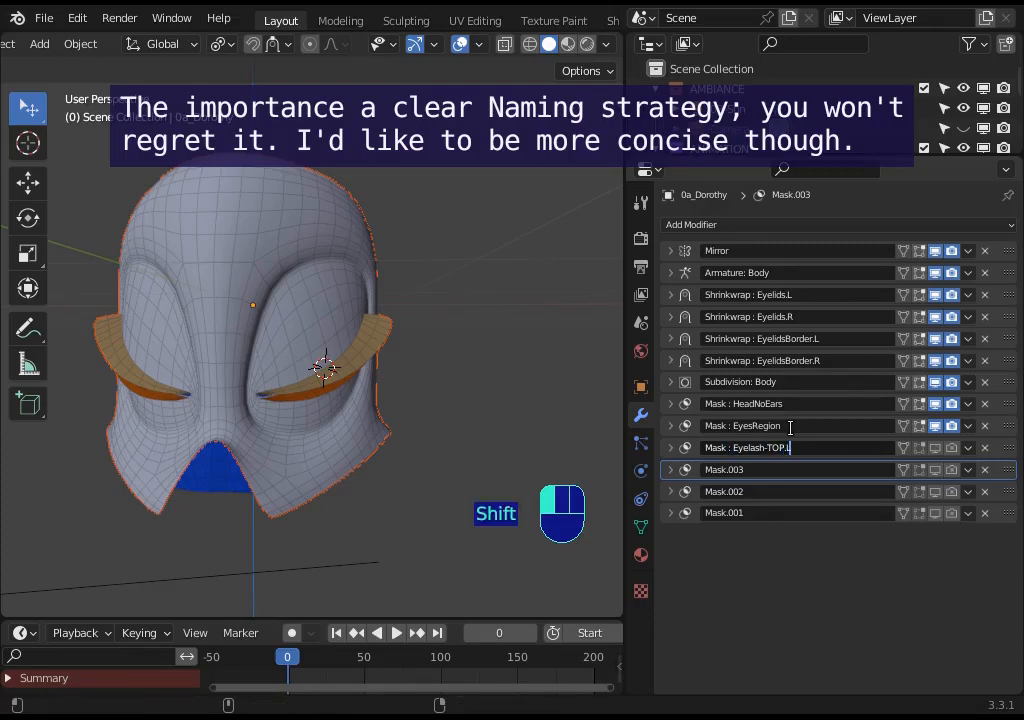
Reuse the name of the left top eyelash mask to rename the Mask.003 modifier as Mask : Eyelash-TOP.R.
key(shift+Home)
key(ctrl+c)
click(735, 470)
key(ctrl+v)
text(.R)
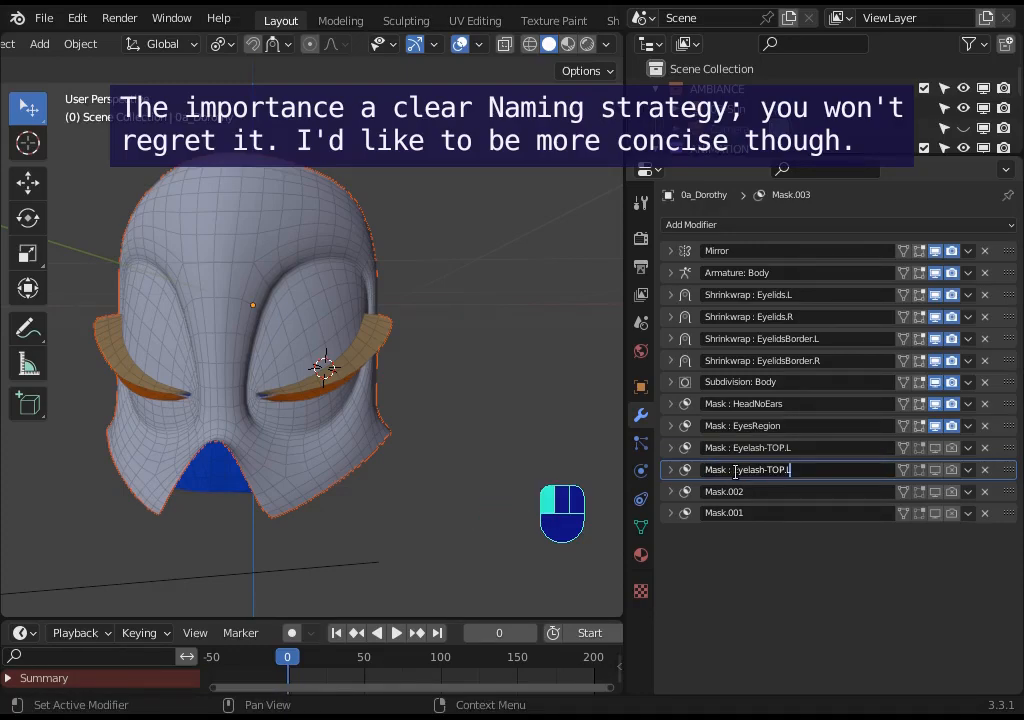
key(Return)
Rename the Mask.002 modifier as Mask : Eyelash-BOT.L.
double_click(737, 490)
key(ctrl+v)
text(.L)
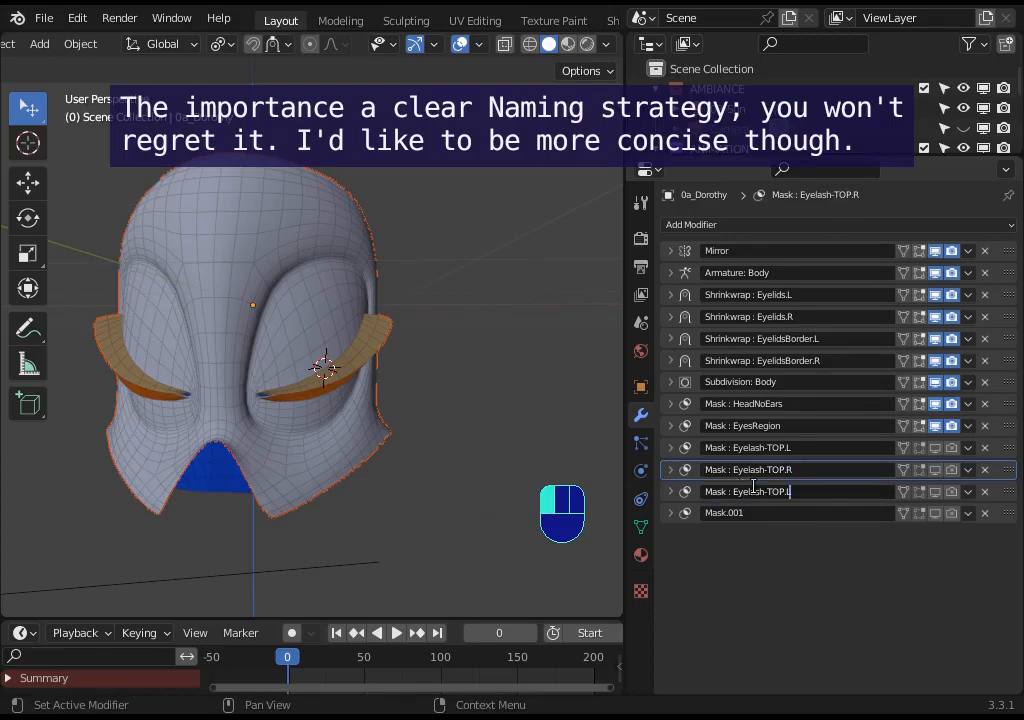
key(ctrl+BackSpace)
key(ctrl+BackSpace)
text(BOT.KL)
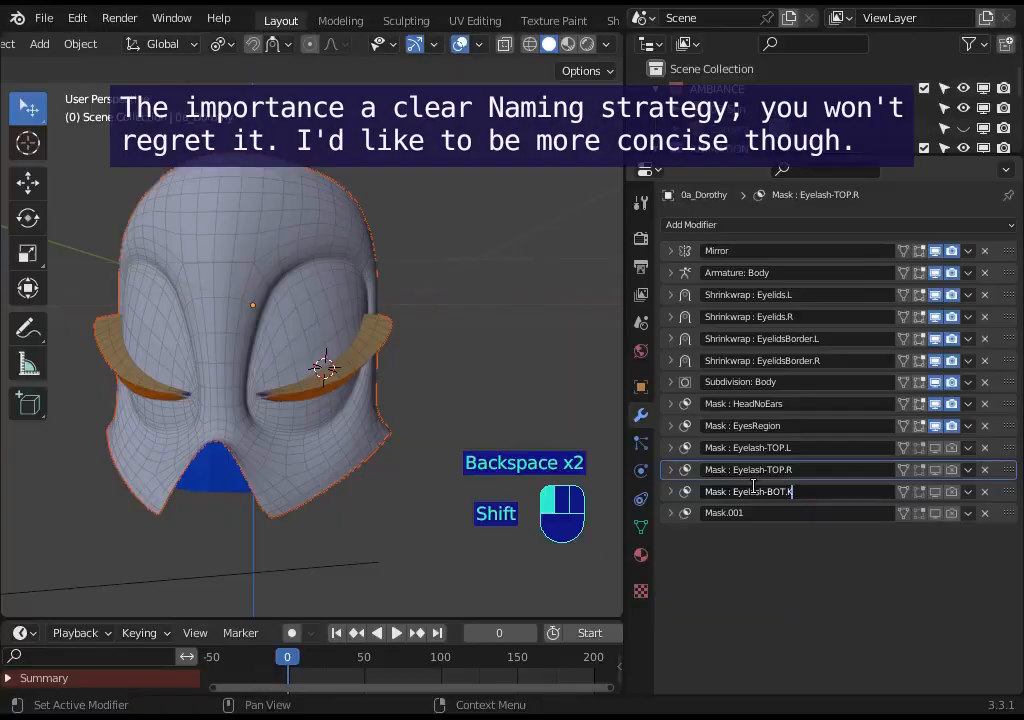
key(BackSpace)
text(L)
Copy the new modifier name and rename Mask.001 as Mask : Eyelash-BOT.R.
key(ctrl+a)
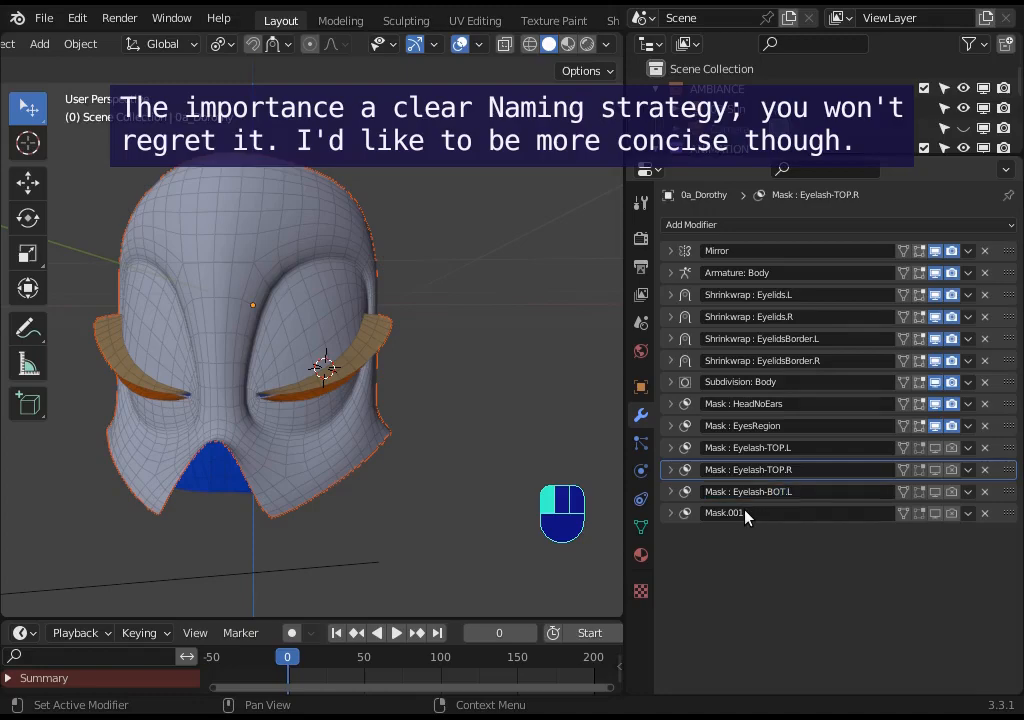
double_click(740, 513)
key(ctrl+v)
key(BackSpace)
text(R)
key(Return)
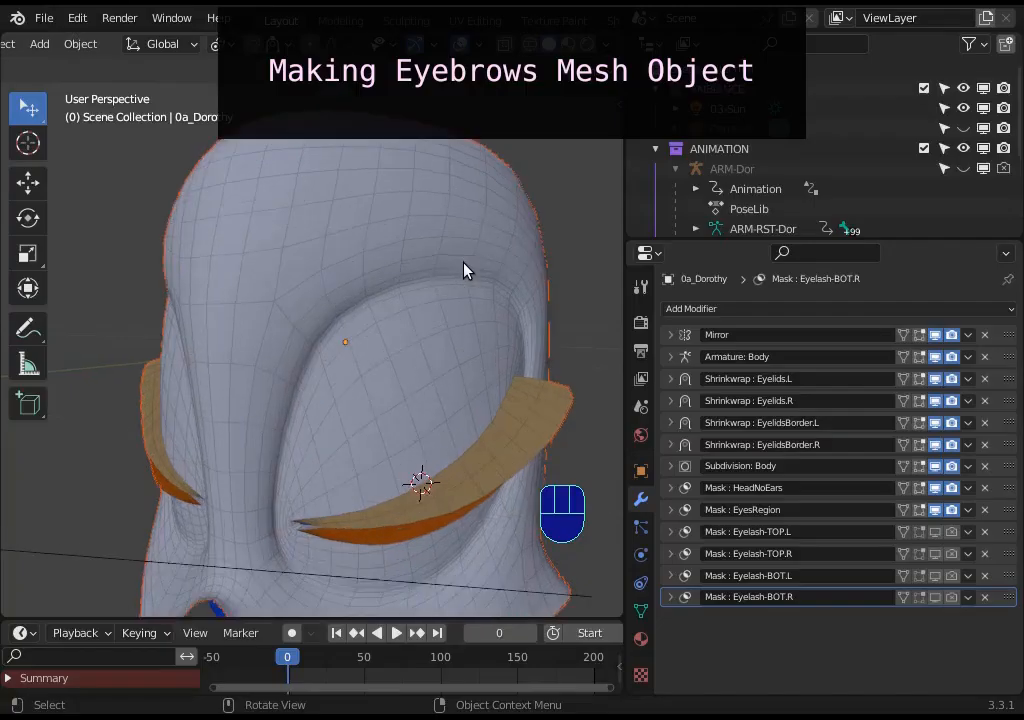
Select the row of four faces above the eye socket on the head mesh in Edit Mode.
middle_drag(464, 270, 370, 290)
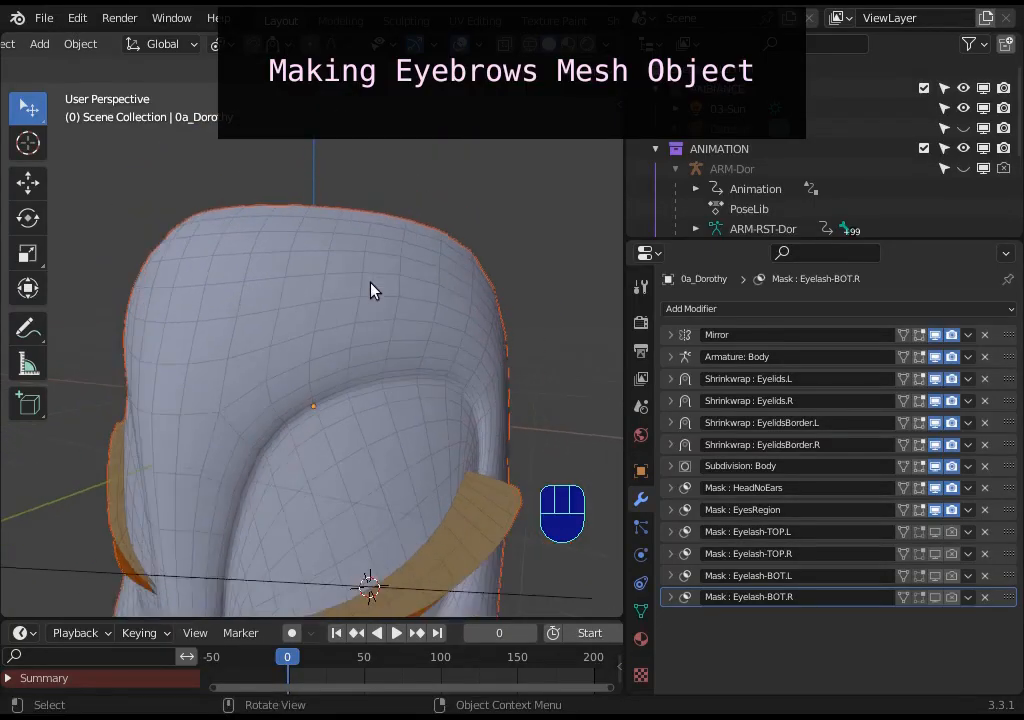
key(Tab)
key(3)
shift+click(298, 318)
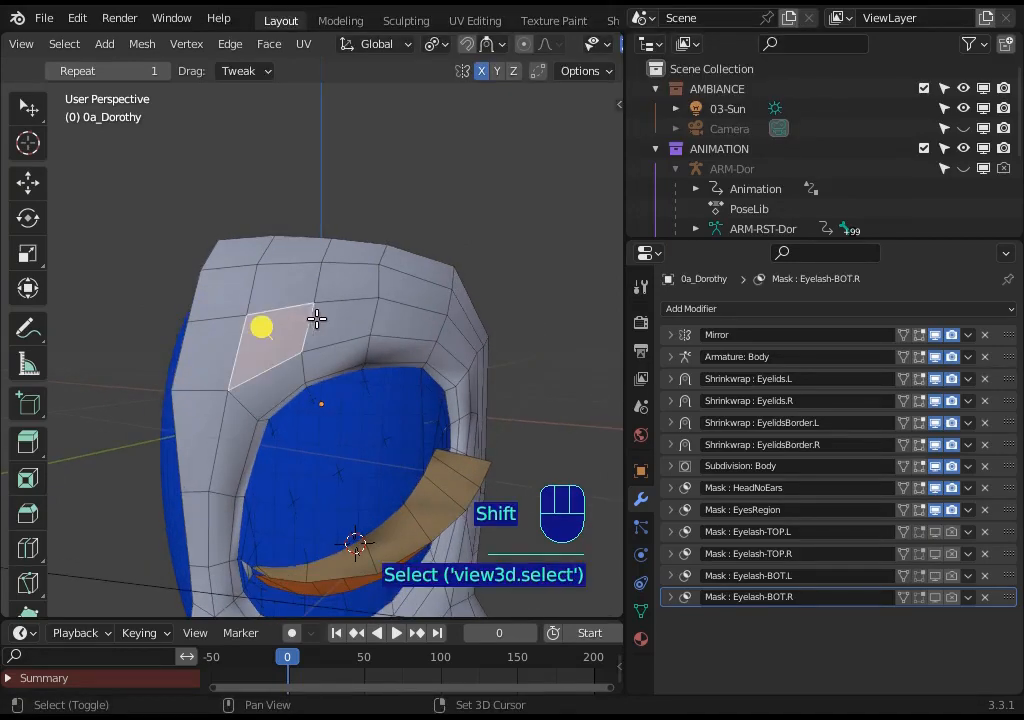
shift+click(360, 316)
shift+click(425, 322)
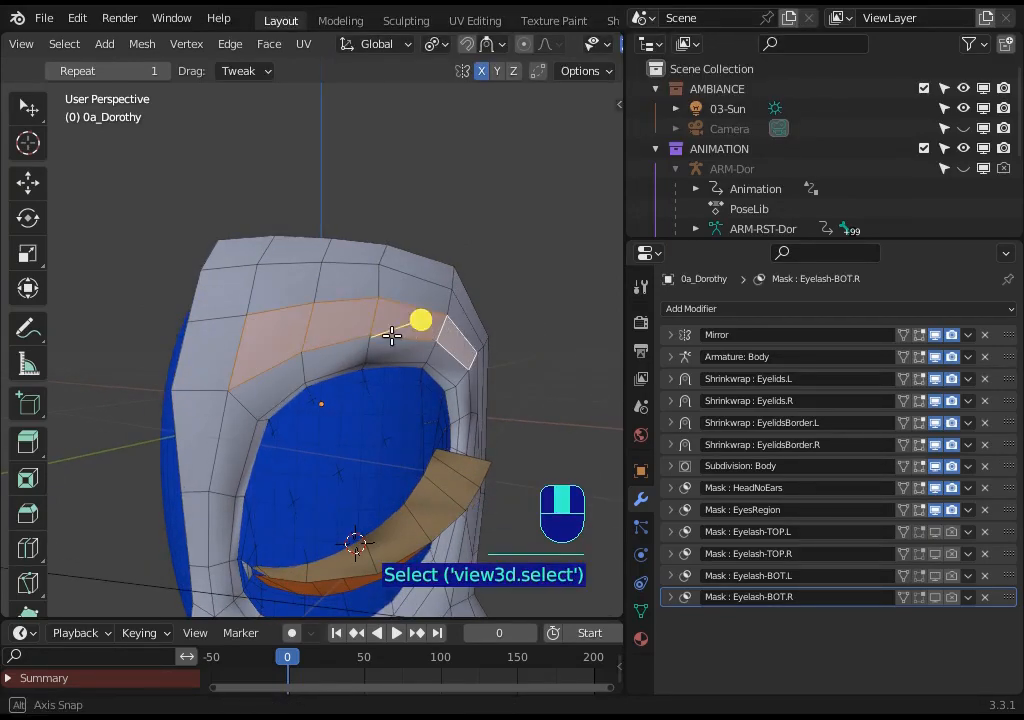
mouse_move(391, 336)
middle_down()
mouse_move(361, 338)
mouse_move(407, 338)
mouse_move(267, 325)
mouse_move(400, 355)
middle_up()
Duplicate the selected brow faces and move the copy slightly away from the forehead.
key(shift+d)
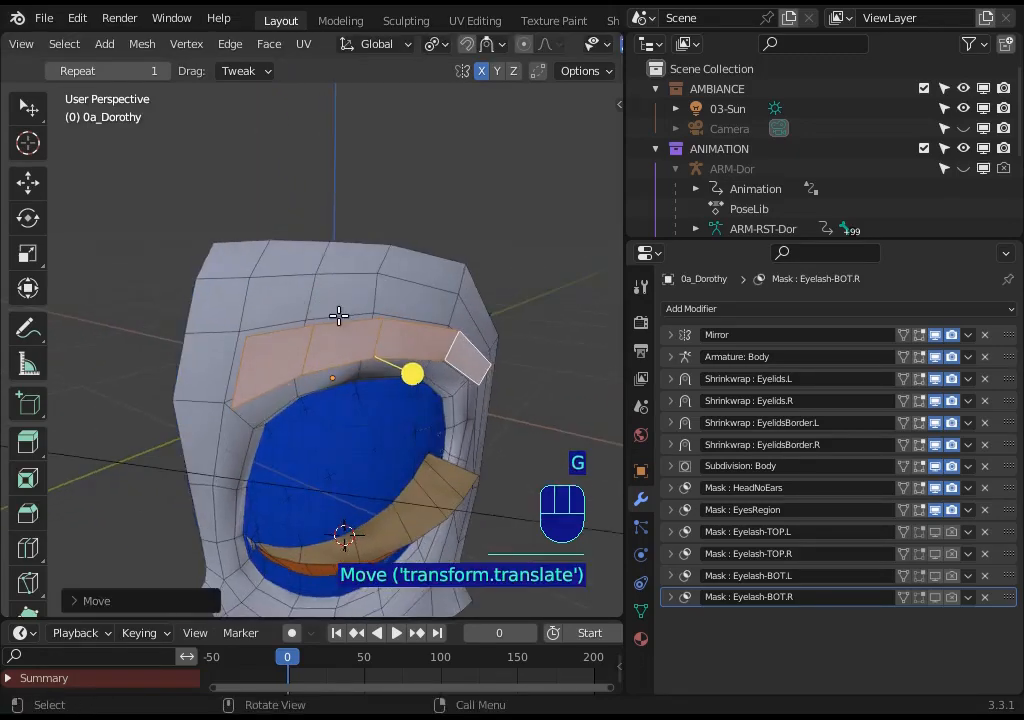
key(g)
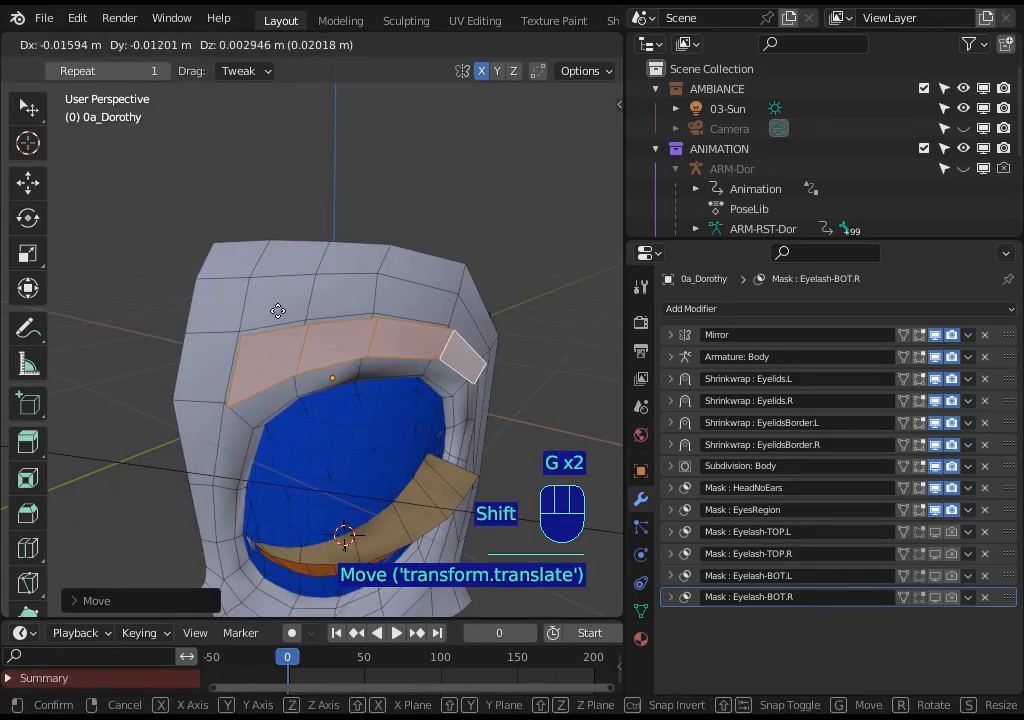
click(299, 317)
middle_drag(299, 317, 442, 351)
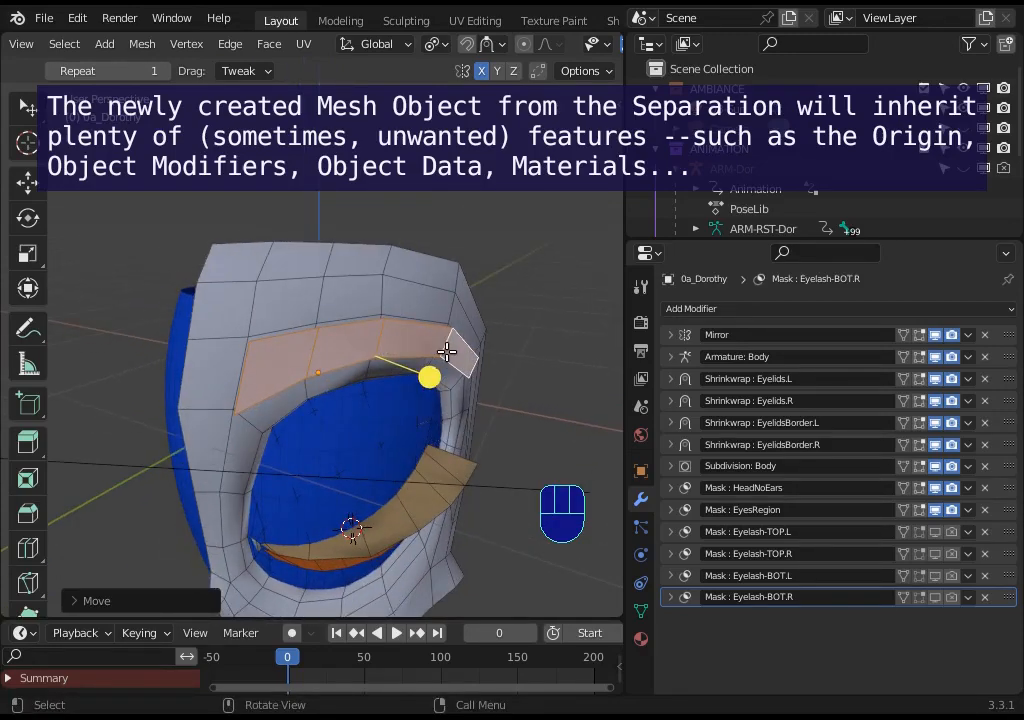
Separate the duplicated faces into their own object, return to Object Mode and select the new eyebrow object.
key(p)
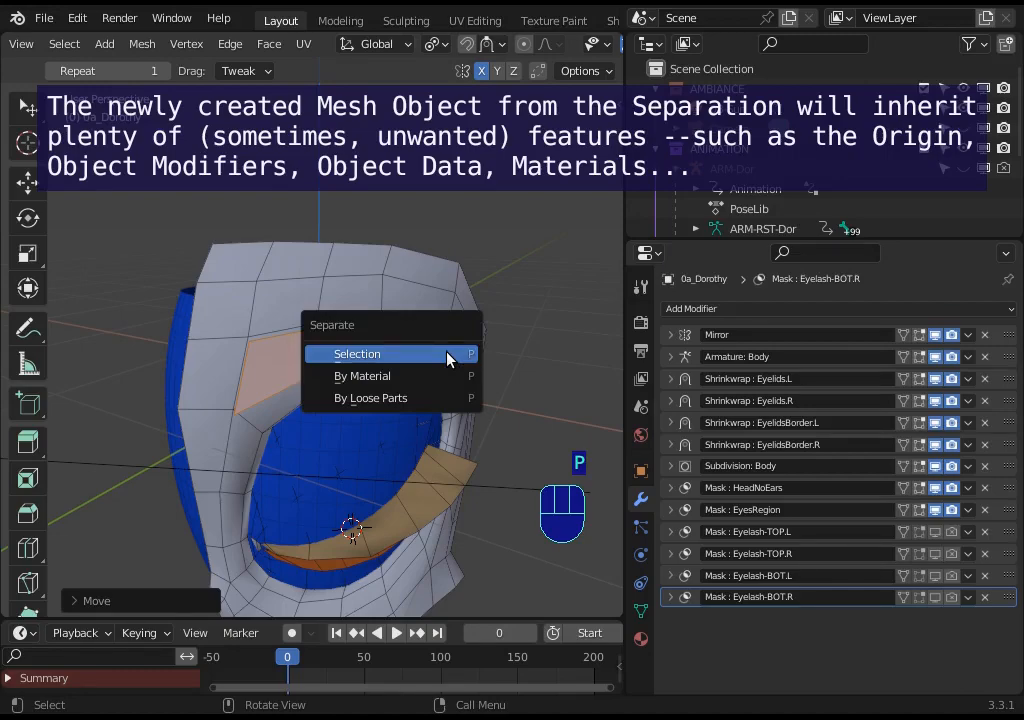
click(447, 355)
middle_drag(447, 356, 407, 336)
key(ctrl+Tab)
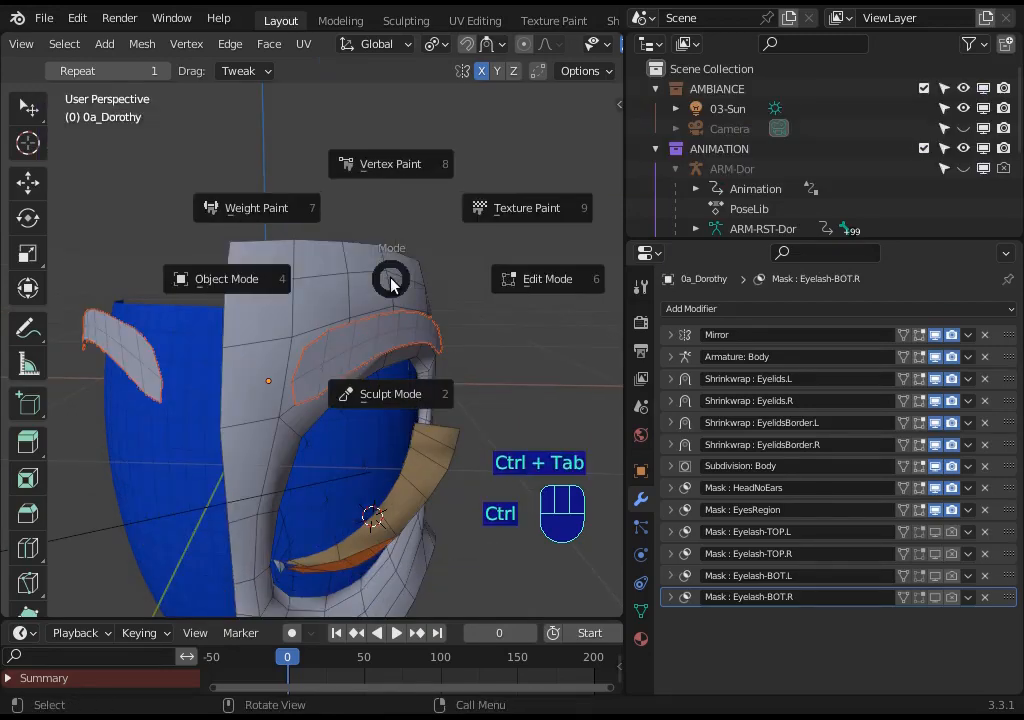
click(401, 324)
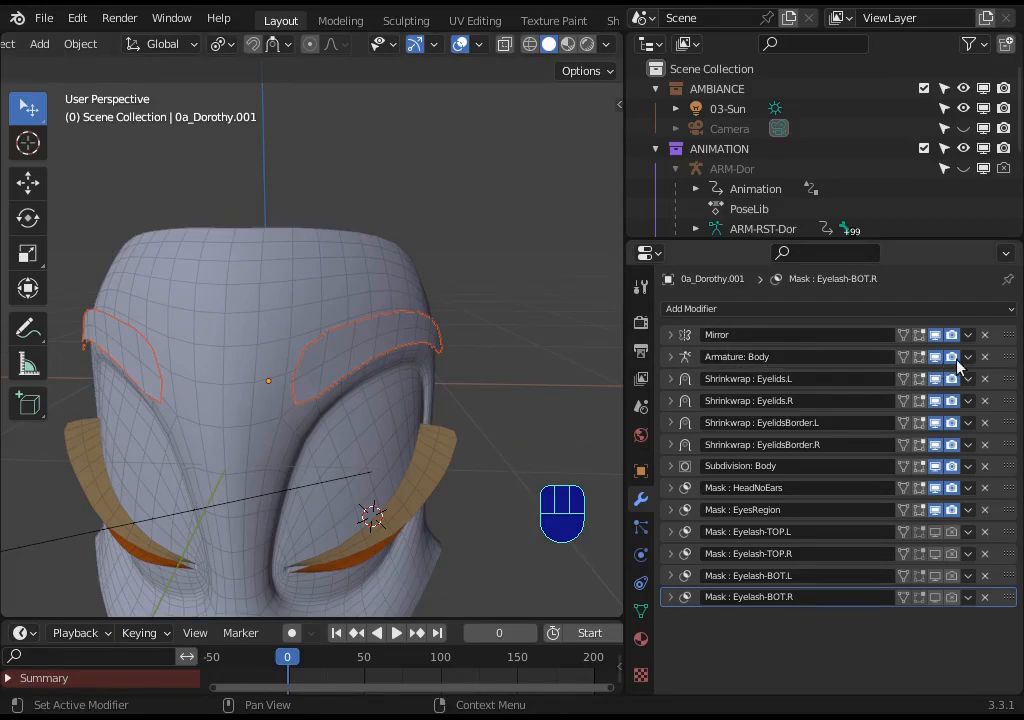
Delete all vertex groups from the separated eyebrow object 0a_Dorothy.001.
click(669, 357)
click(669, 357)
click(640, 607)
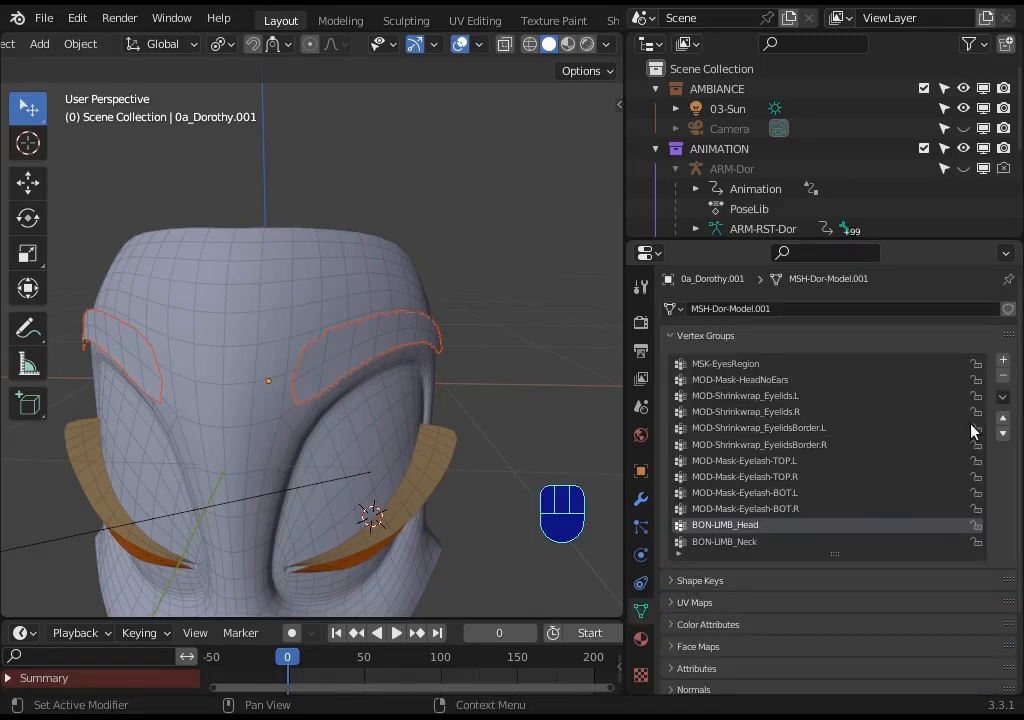
click(1002, 397)
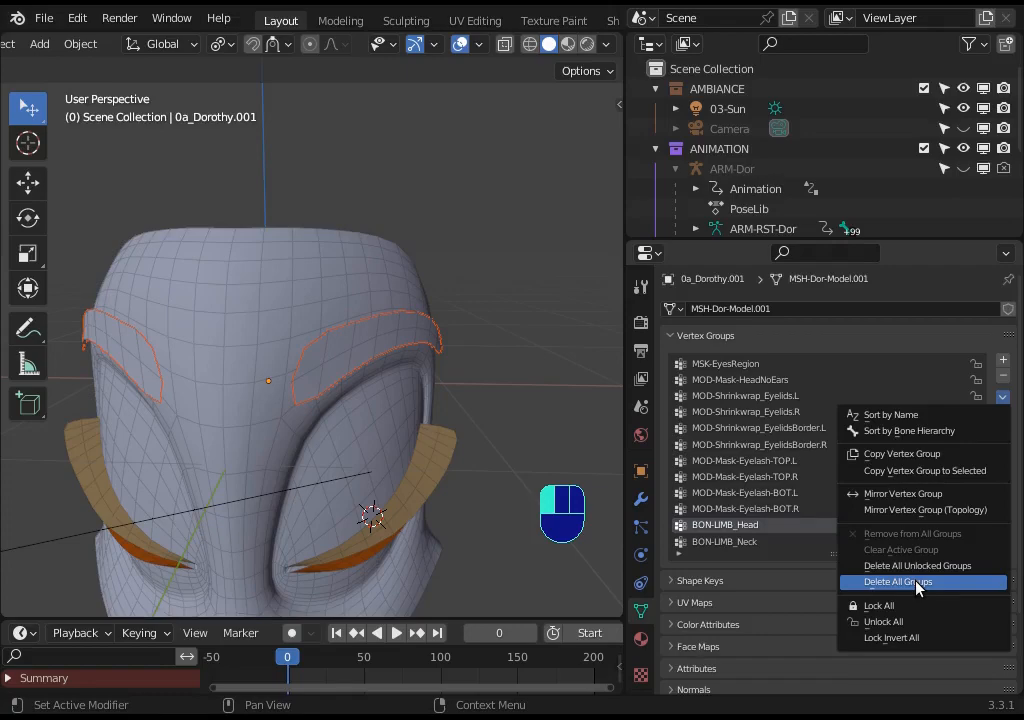
click(868, 581)
Enter Edit Mode on the eyebrow object and remove its four eyelid and eyelid-border Shrinkwrap modifiers.
click(642, 499)
key(Tab)
key(Tab)
key(Tab)
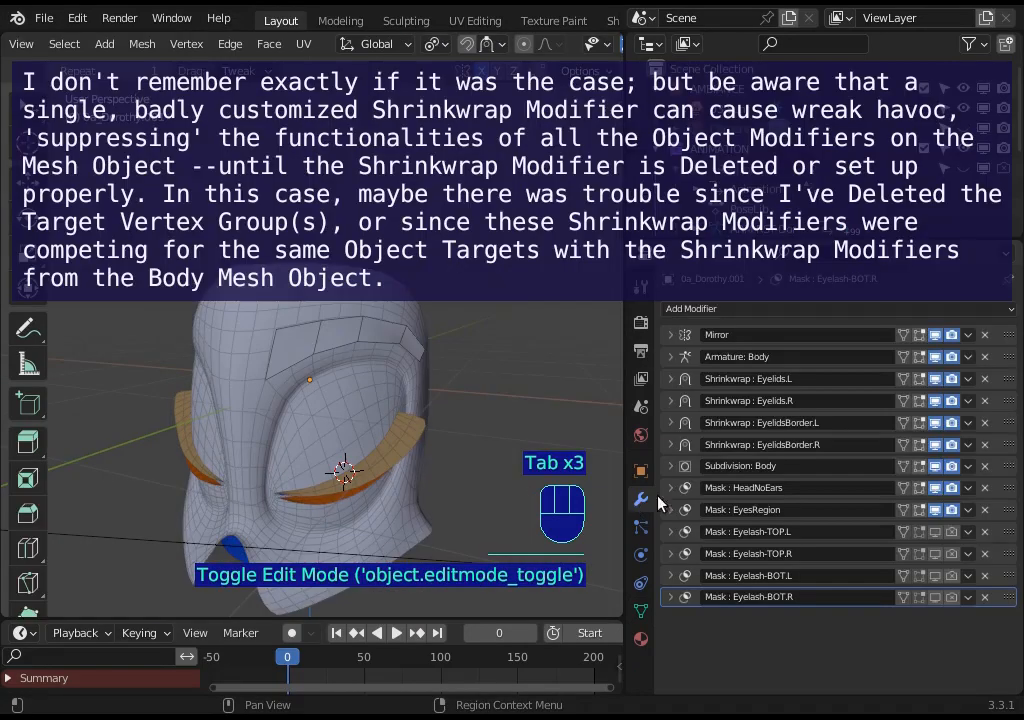
click(985, 380)
click(985, 380)
click(985, 380)
click(985, 380)
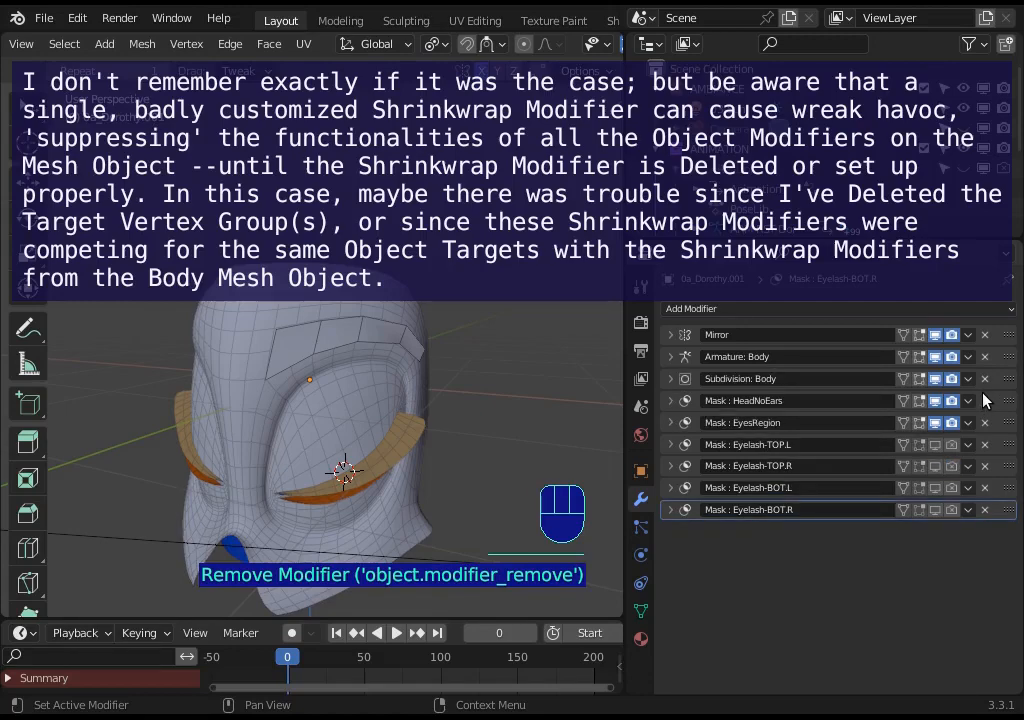
Remove all six Mask modifiers from the eyebrow object, from HeadNoEars through Eyelash-BOT.R.
click(985, 400)
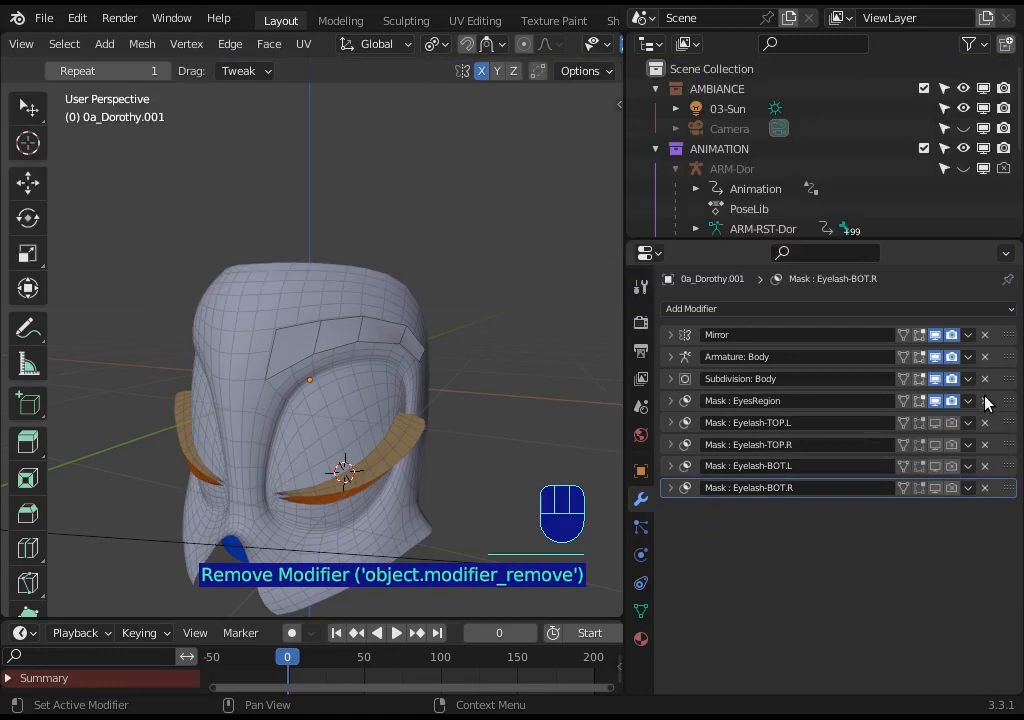
click(985, 400)
click(985, 400)
click(985, 400)
click(985, 400)
click(985, 400)
Rename the eyebrow object's remaining body modifiers as Subdivision: Eyebrows and Armature: Eyebrows.
double_click(795, 380)
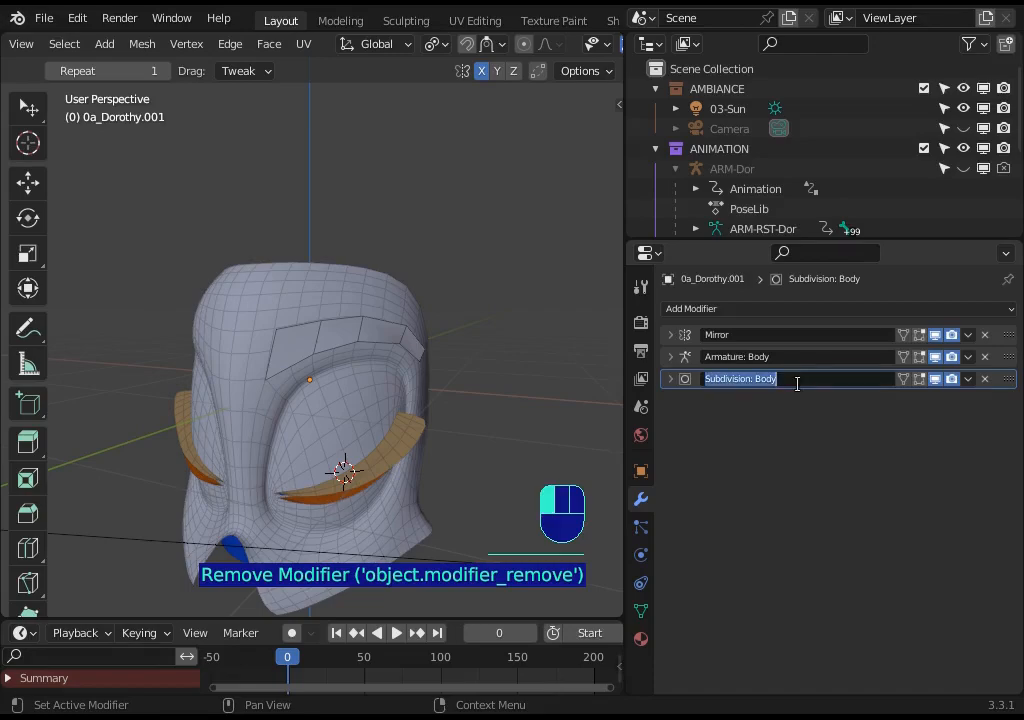
text(Eyebrows)
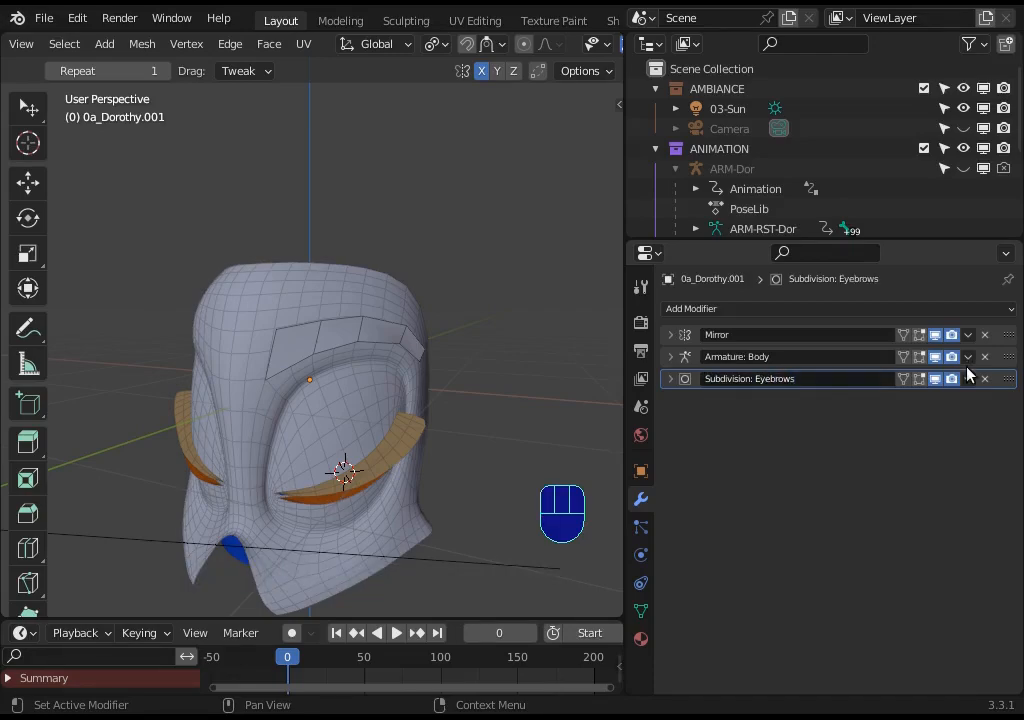
click(752, 356)
double_click(756, 356)
text(Eyebrows)
key(Return)
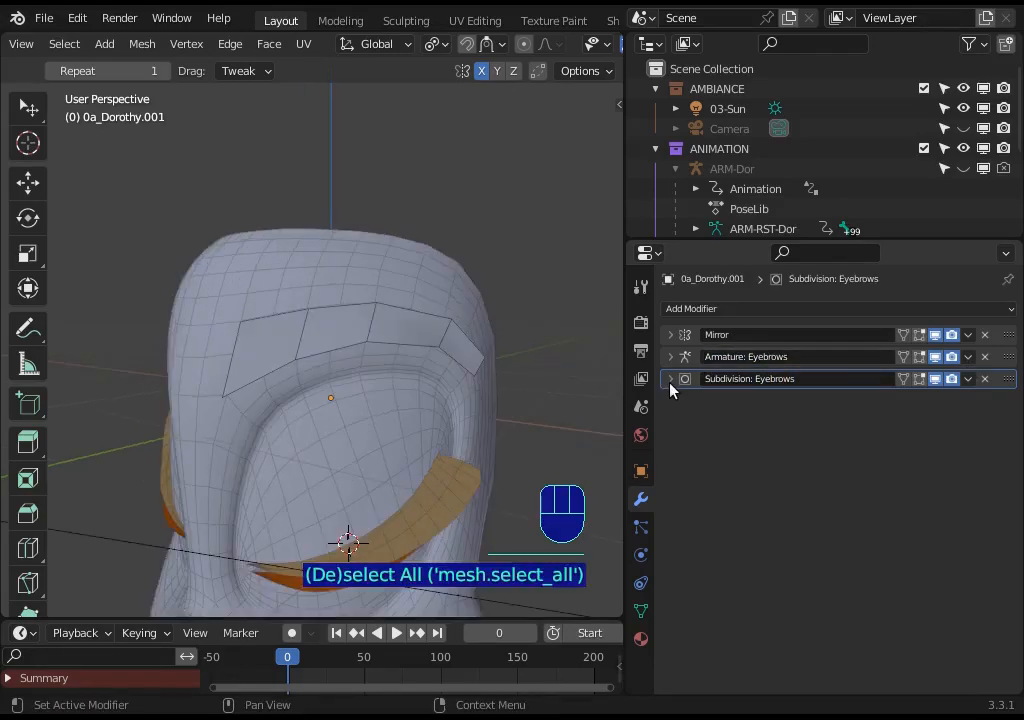
Check the Subdivision: Eyebrows settings and add a lengthwise loop cut along the middle of the eyebrow strip.
click(668, 380)
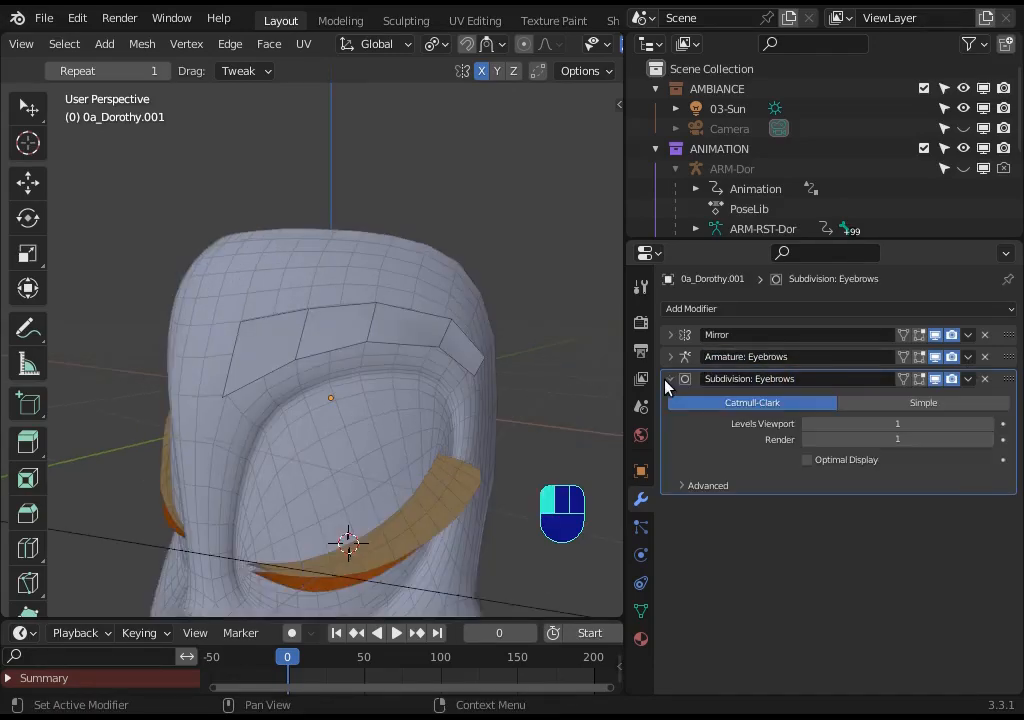
click(668, 380)
key(Tab)
key(Tab)
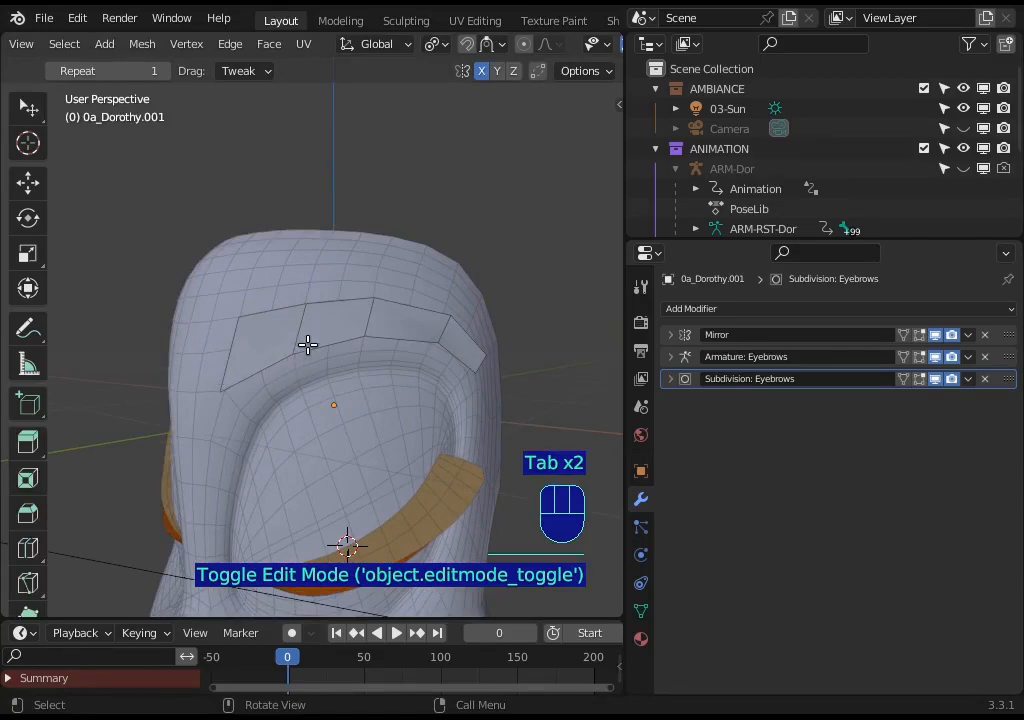
key(ctrl+r)
click(377, 320)
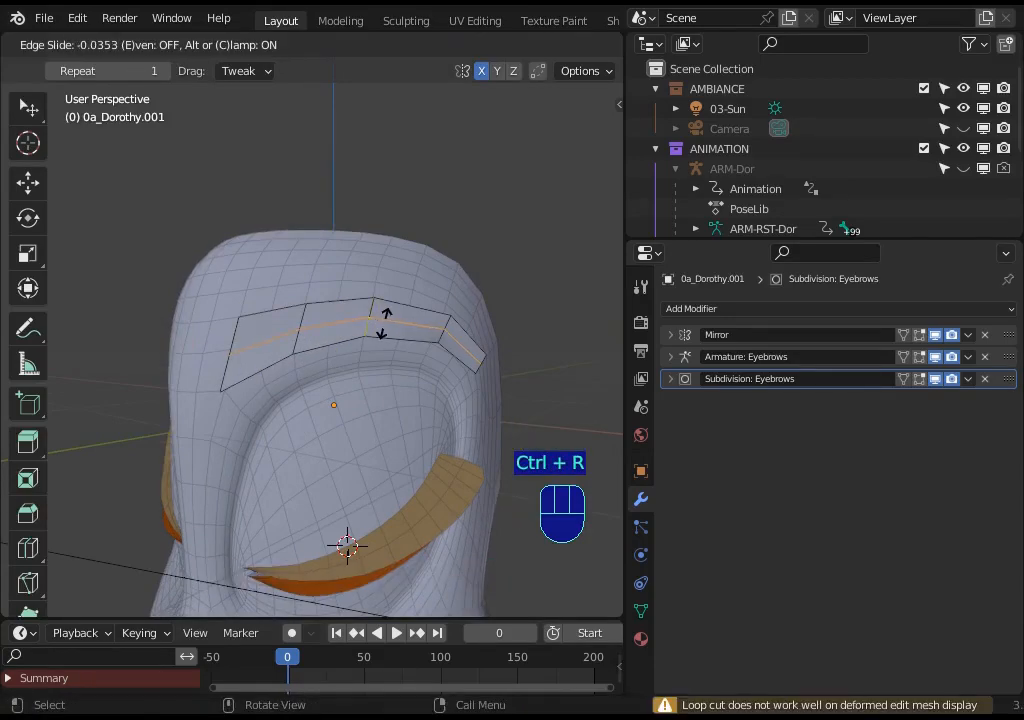
click(378, 320)
Move the middle and lower vertices of the eyebrow's inner end to give it a rounder outline.
key(1)
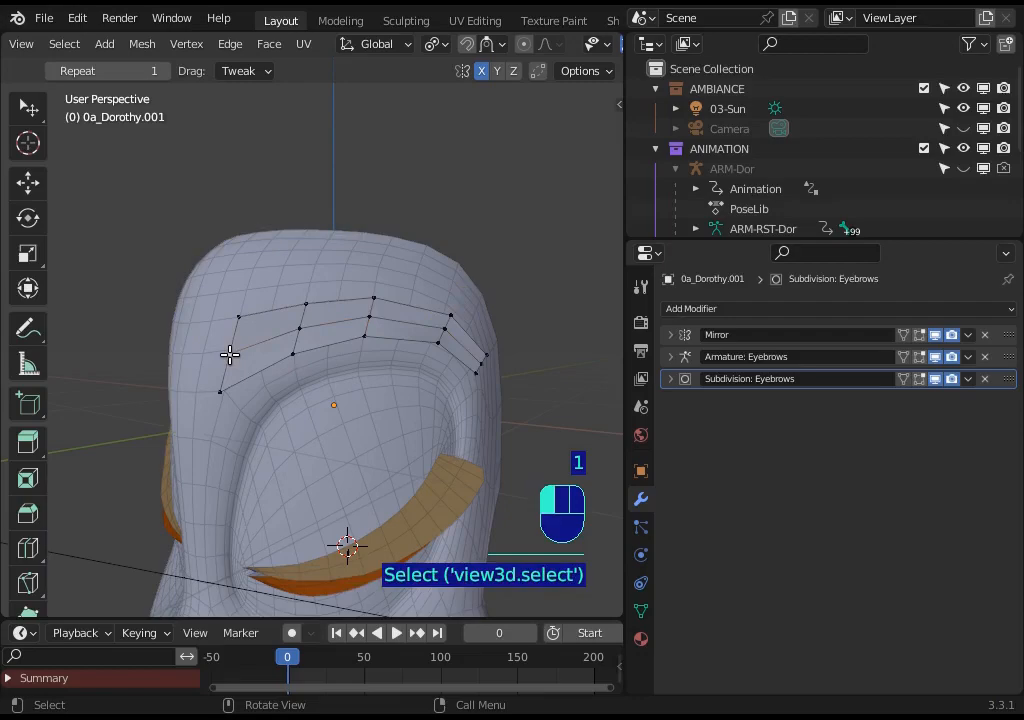
key(g)
click(220, 388)
key(g)
click(229, 384)
key(alt+a)
key(Tab)
key(Tab)
Move the middle, lower and upper vertices of the eyebrow's outer end to round off its tip.
key(g)
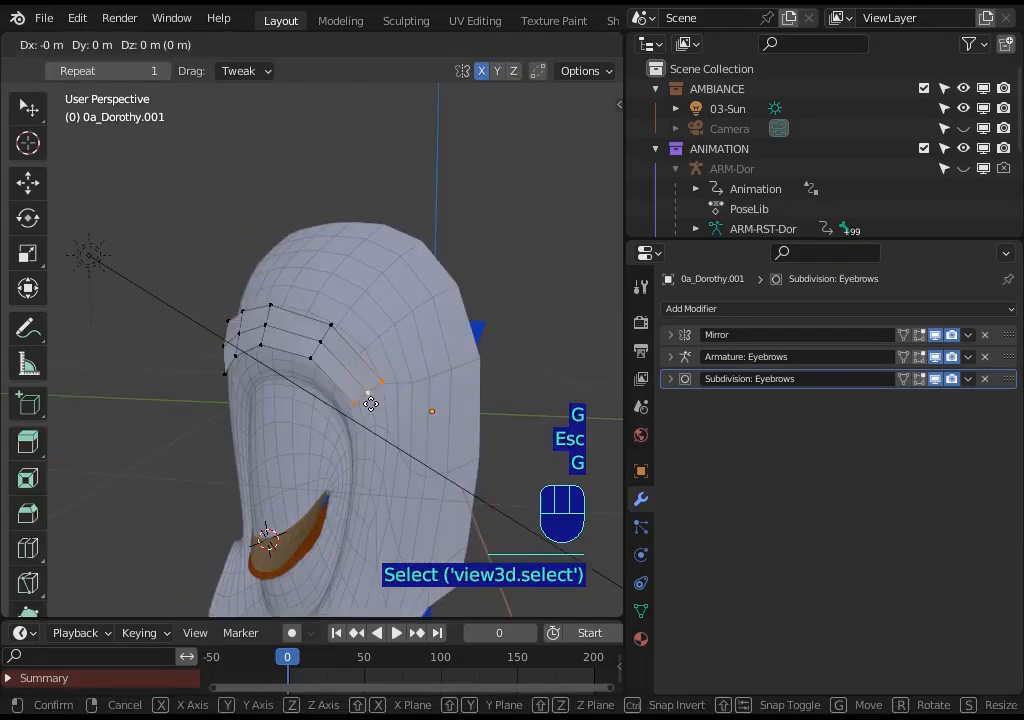
click(371, 404)
click(352, 405)
key(g)
click(357, 402)
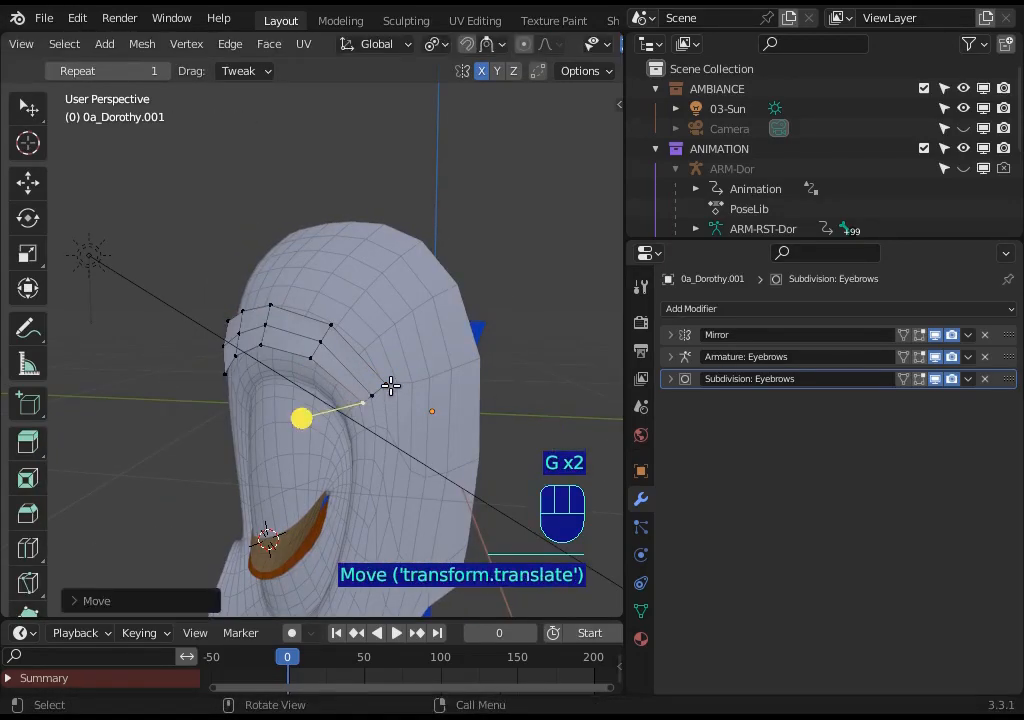
click(386, 385)
key(g)
click(380, 385)
middle_drag(293, 393, 302, 338)
Select the whole linked eyebrow mesh and move it up over the forehead above the eye socket.
key(alt+a)
key(l)
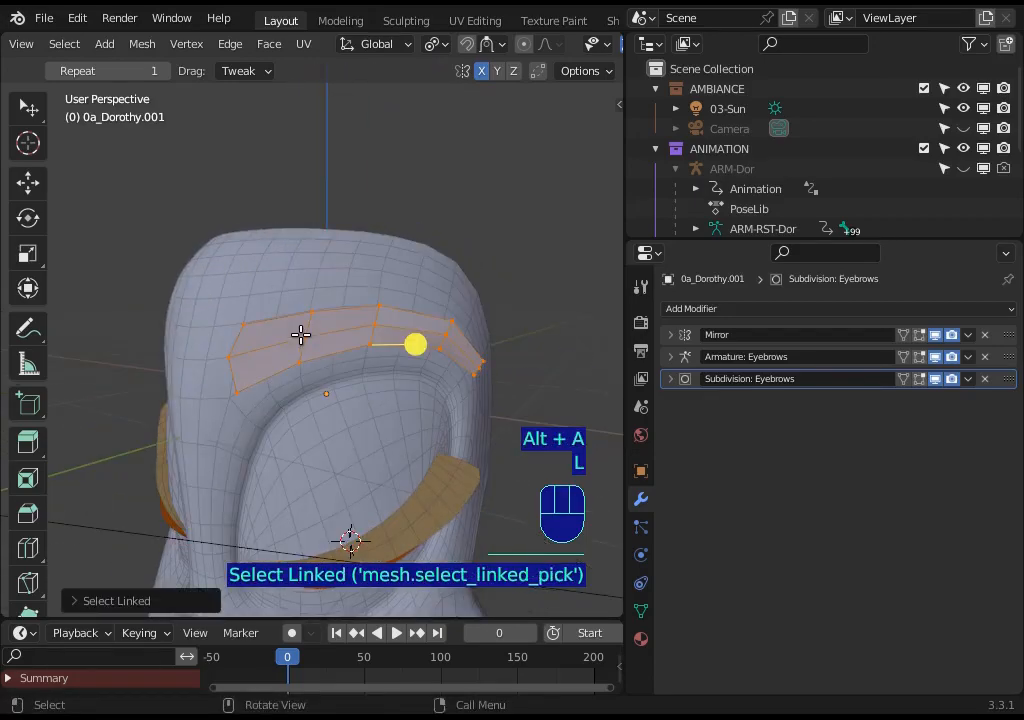
key(g)
click(260, 305)
middle_drag(260, 305, 361, 350)
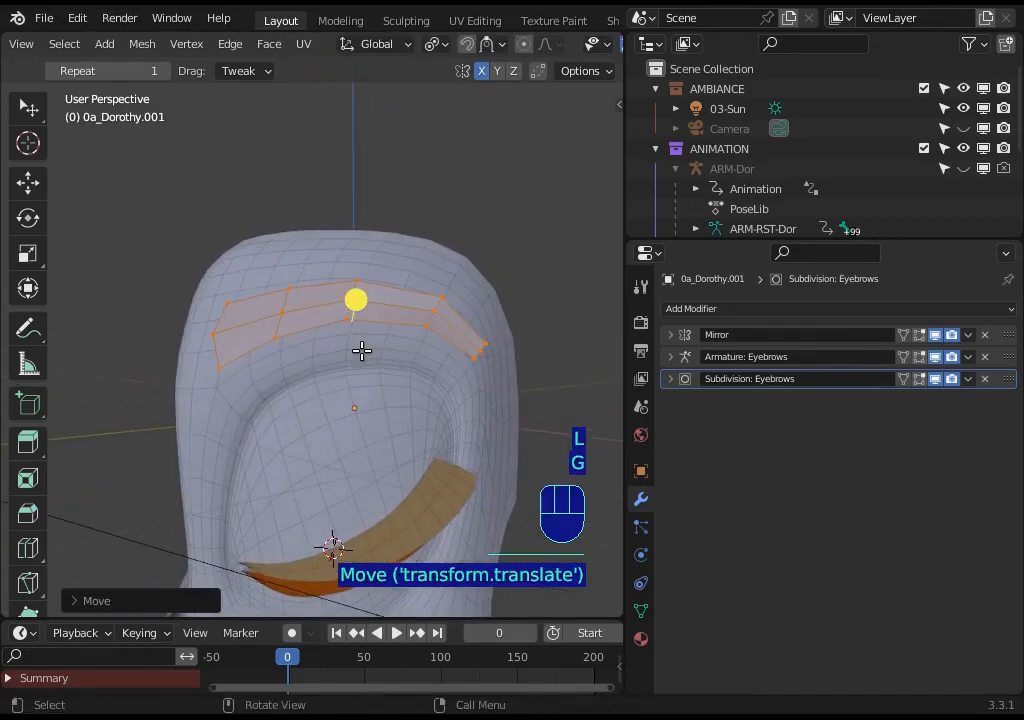
key(g)
click(370, 288)
middle_drag(370, 288, 292, 354)
key(g)
click(292, 354)
From the front view, flatten the eyebrow by scaling it along Z, and reposition it on the forehead.
key(KP_1)
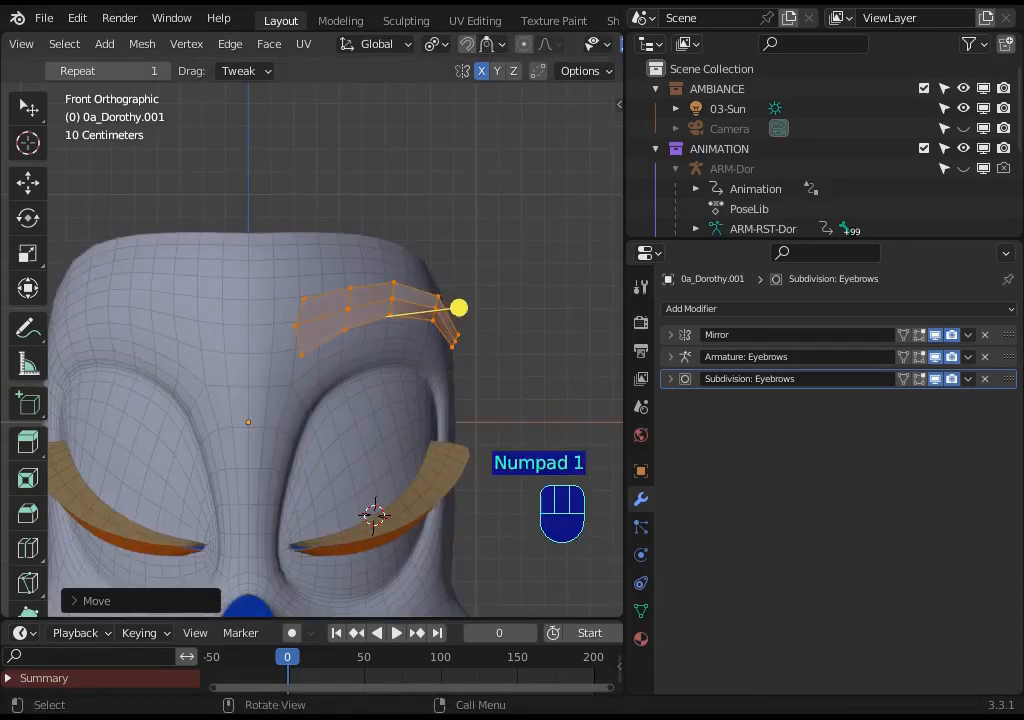
key(s)
key(z)
click(457, 302)
middle_drag(457, 302, 313, 297)
key(g)
click(313, 297)
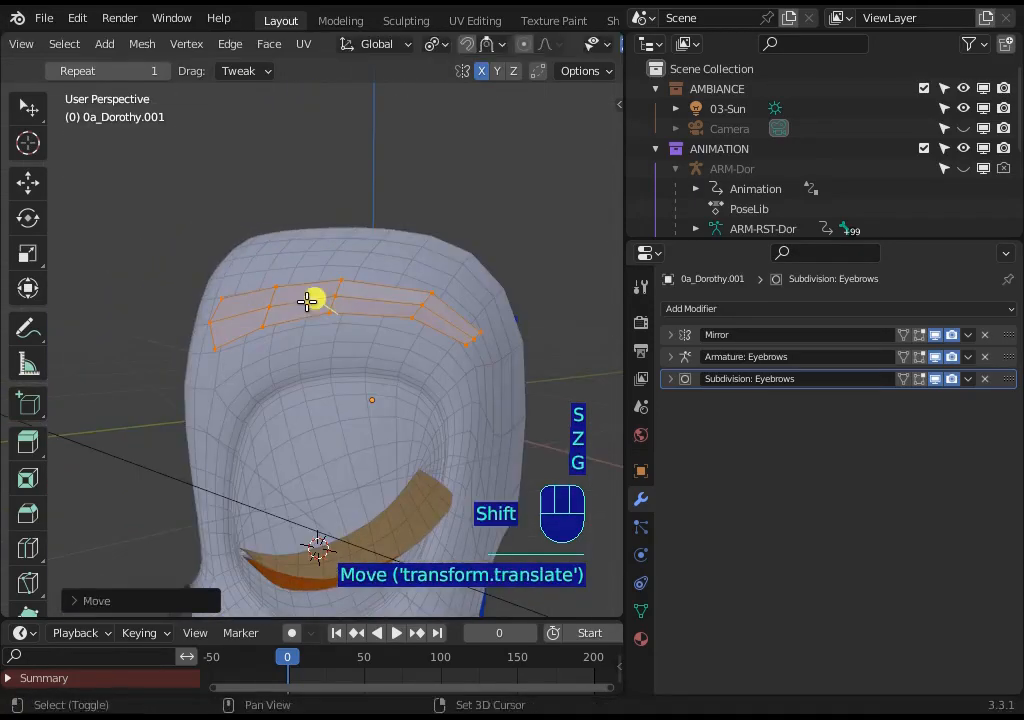
Readjust the eyebrow's height with another scale along Z and move it against the forehead surface.
key(s)
key(z)
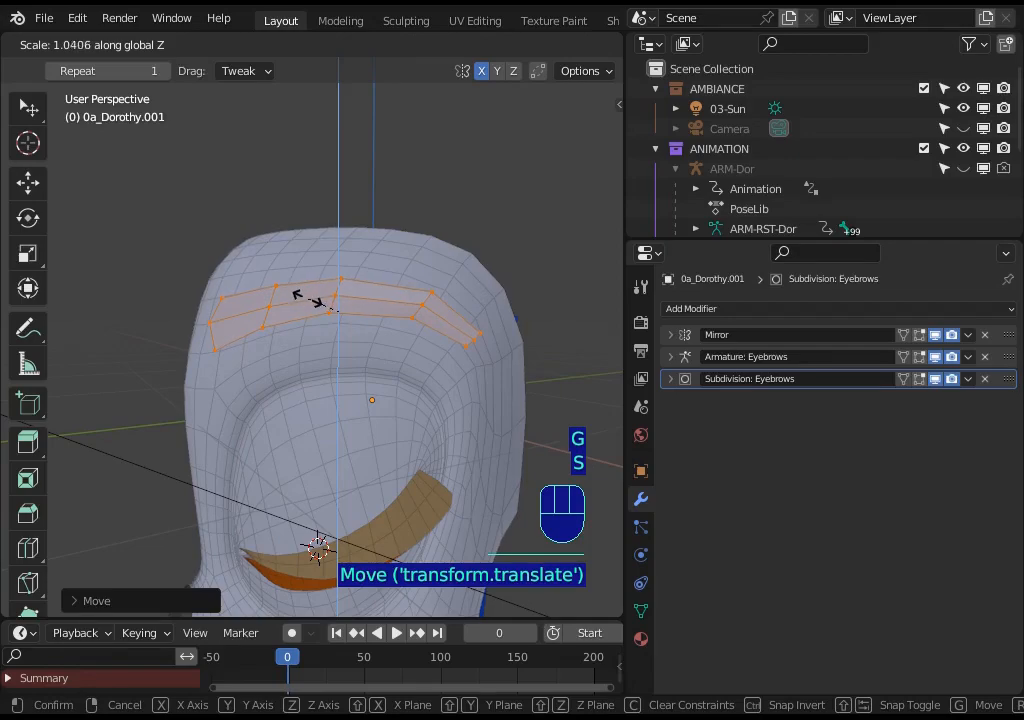
click(313, 302)
key(g)
click(336, 338)
middle_drag(336, 338, 416, 352)
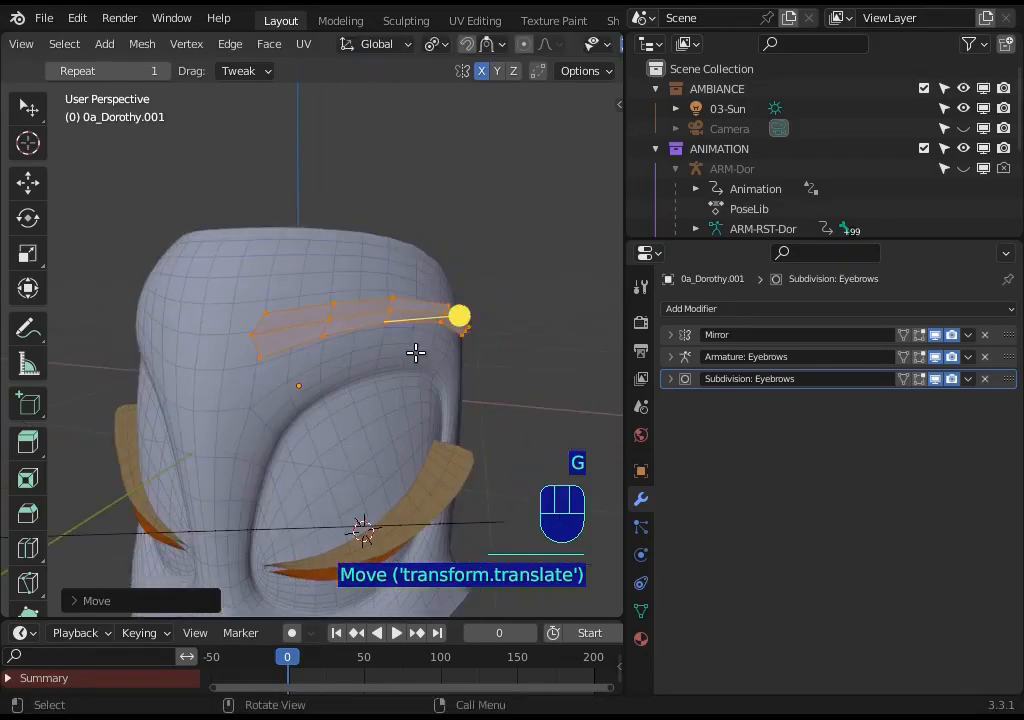
Move the eyebrow mesh once more to seat it against the forehead.
key(g)
click(416, 352)
Change the Eyebrows material's Base Color to pink and copy that colour to its viewport display colour.
click(641, 638)
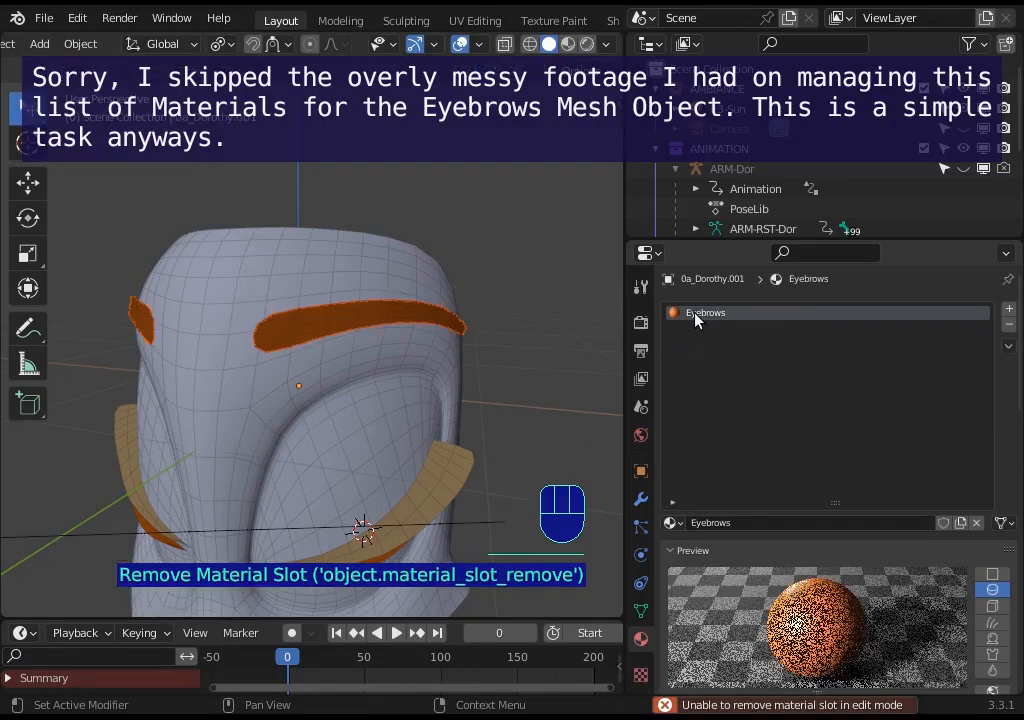
scroll(690, 310, down, 6)
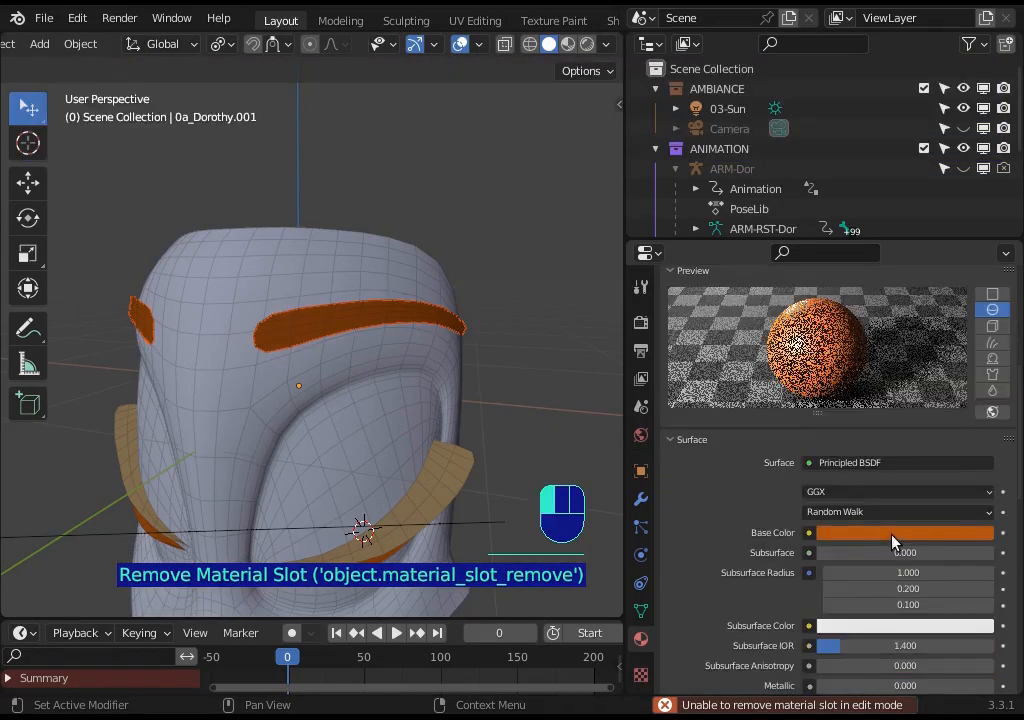
click(905, 532)
click(933, 366)
key(ctrl+c)
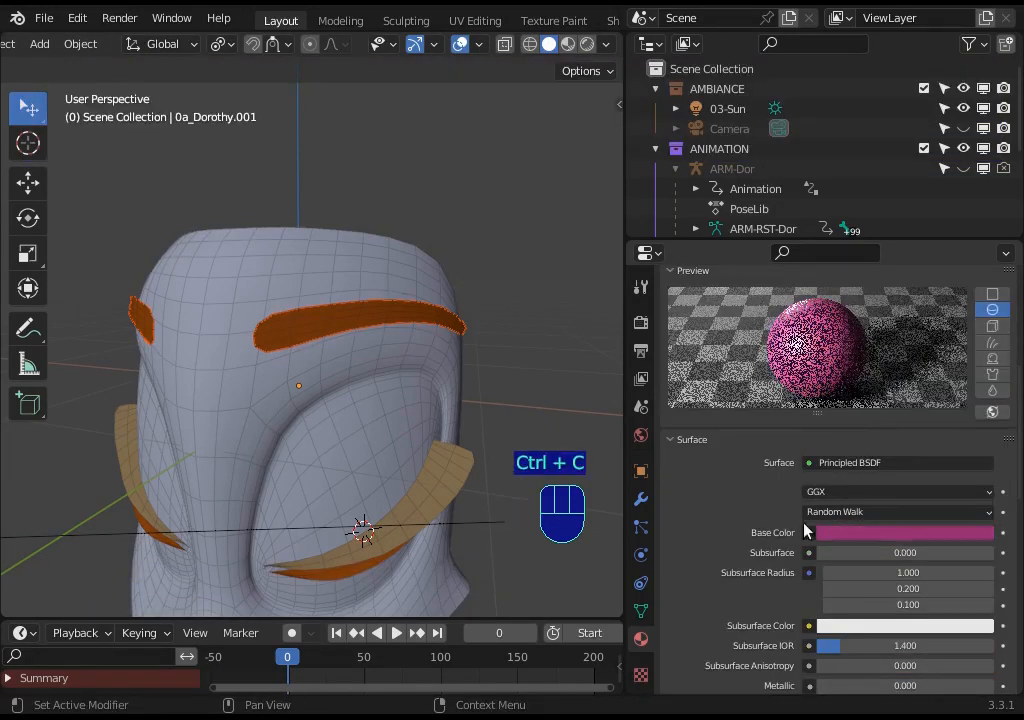
scroll(858, 600, down, 12)
key(ctrl+v)
Adjust the material's viewport display colour and copy it back to the Base Color.
mouse_move(500, 420)
middle_down()
mouse_move(393, 384)
mouse_move(420, 380)
mouse_move(492, 405)
middle_up()
click(900, 600)
scroll(860, 450, up, 15)
key(ctrl+c)
key(ctrl+v)
Add a Shrinkwrap modifier to the eyebrows and target the body mesh 0a_Dorothy.
click(641, 499)
click(675, 309)
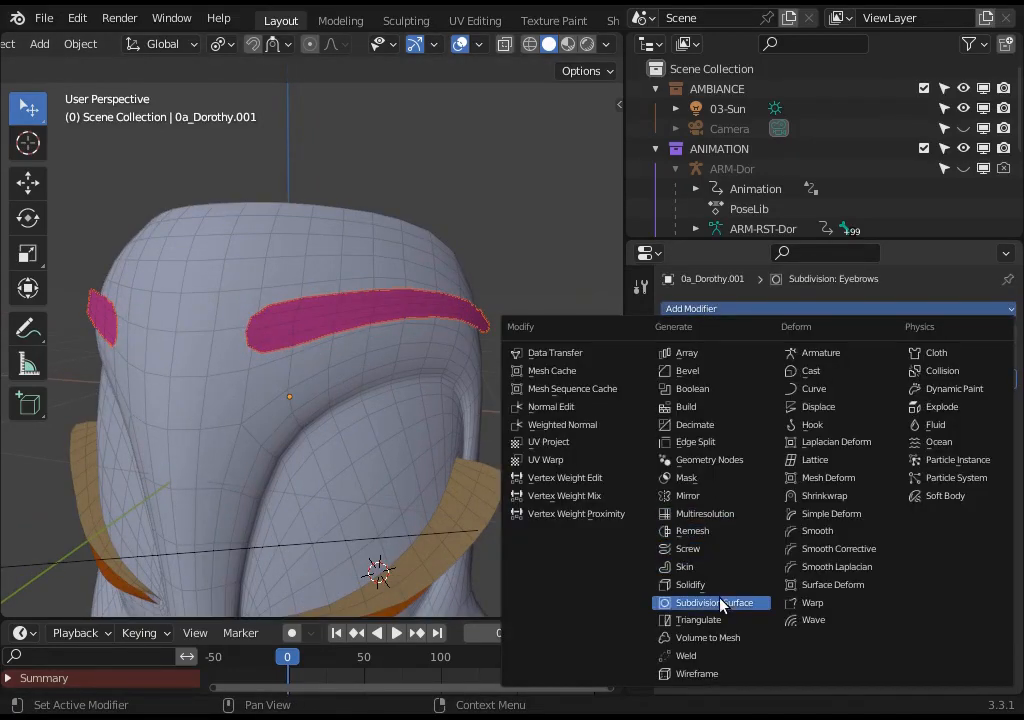
click(806, 497)
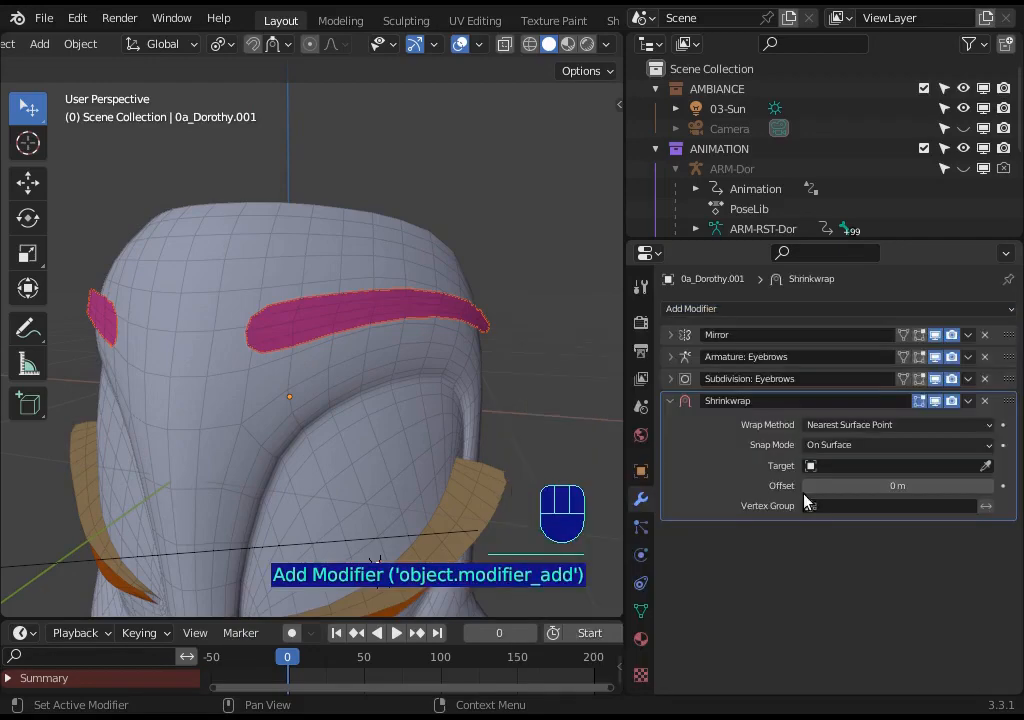
click(987, 466)
click(273, 260)
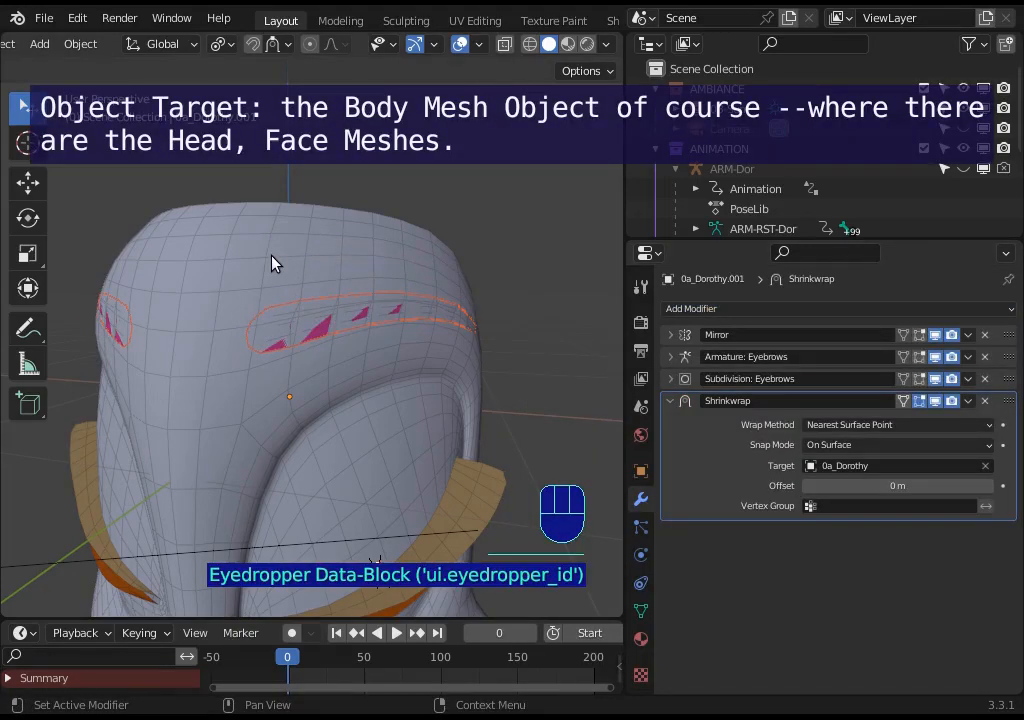
Keep the Shrinkwrap snap mode at On Surface and set its offset to -0.02 m.
middle_drag(477, 360, 350, 334)
click(825, 444)
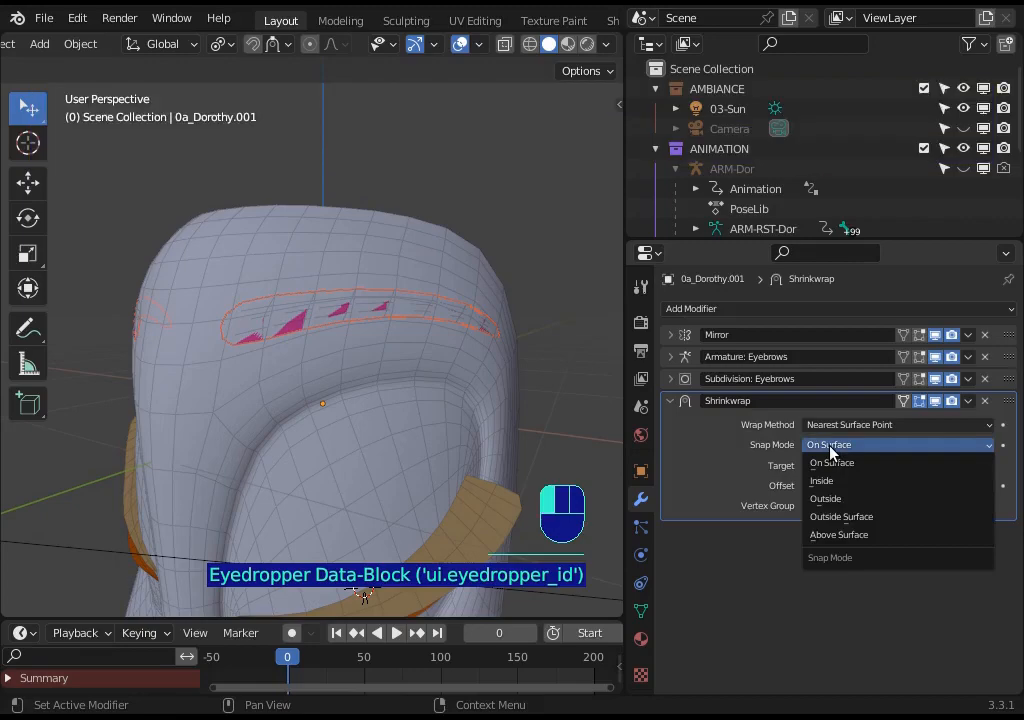
click(840, 452)
click(990, 486)
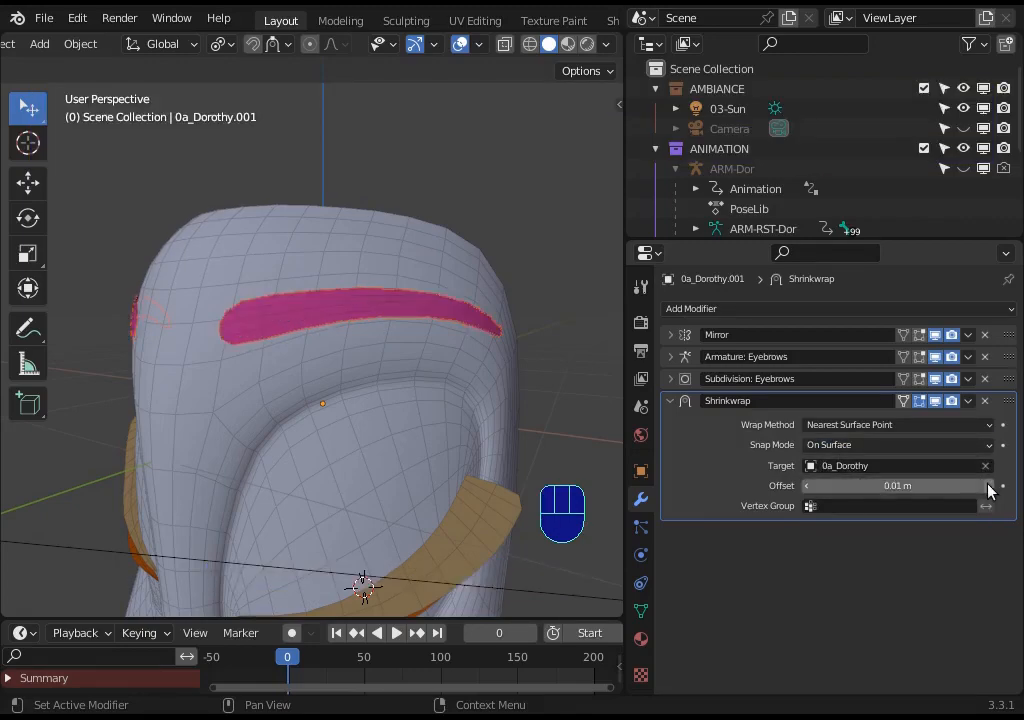
middle_drag(222, 352, 290, 398)
click(808, 486)
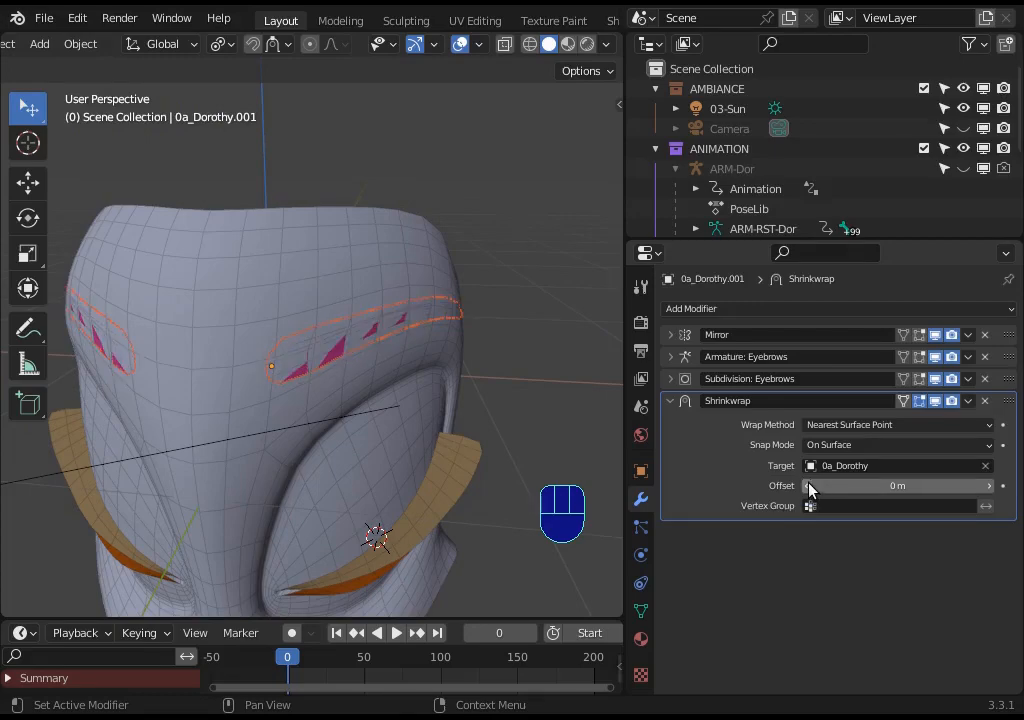
click(808, 487)
middle_drag(250, 320, 523, 370)
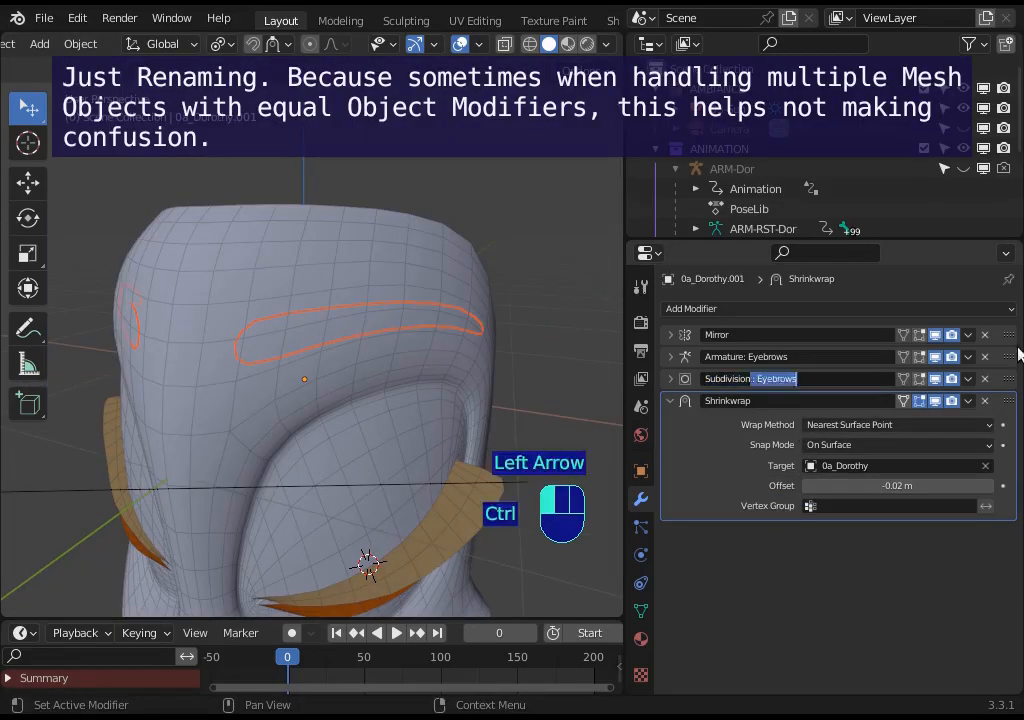
Rename the modifiers to "Armature : Eyebrows", "Subdivision : Eyebrows" and "Shrinkwrap : Eyebrows".
click(786, 402)
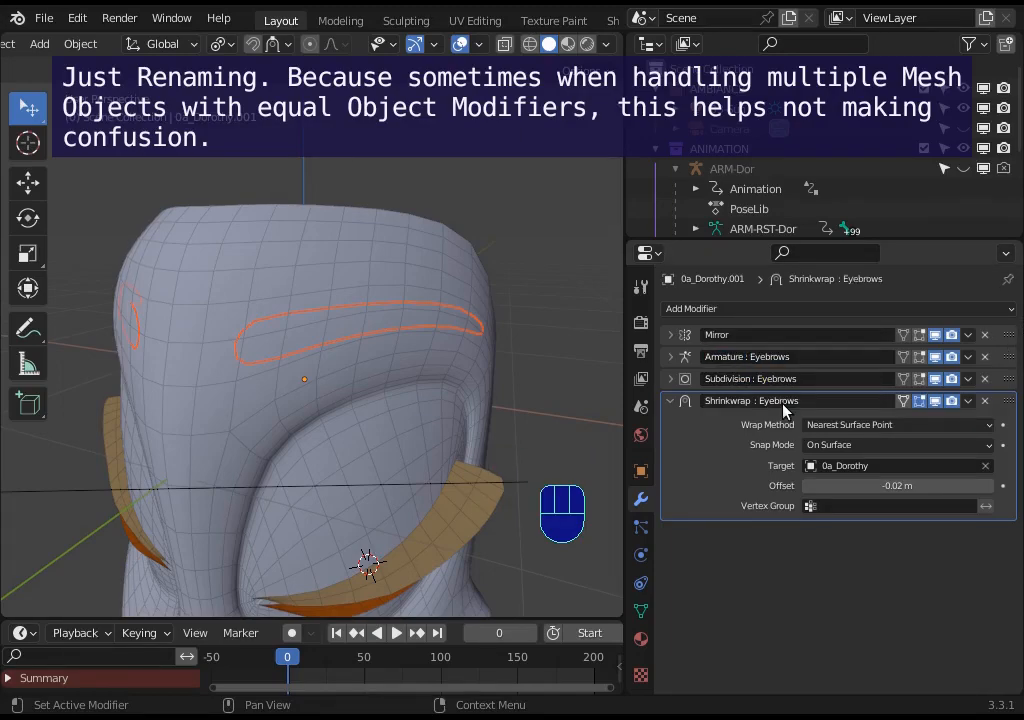
click(886, 382)
Add a Solidify modifier to the eyebrows and set its offset to 0.
click(838, 308)
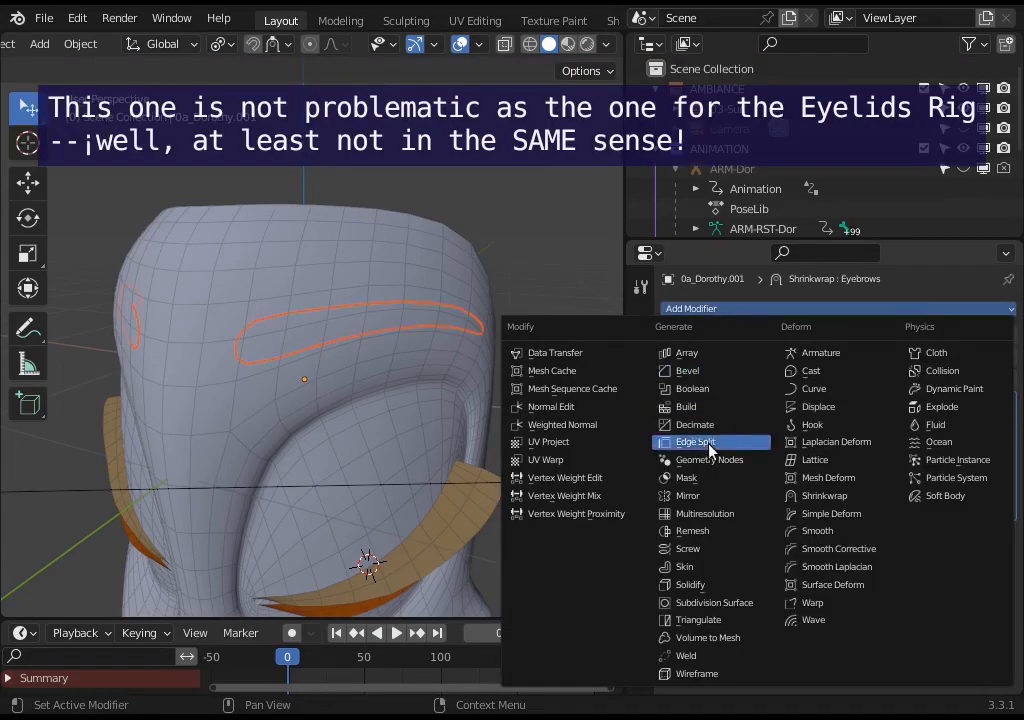
scroll(780, 520, down, 4)
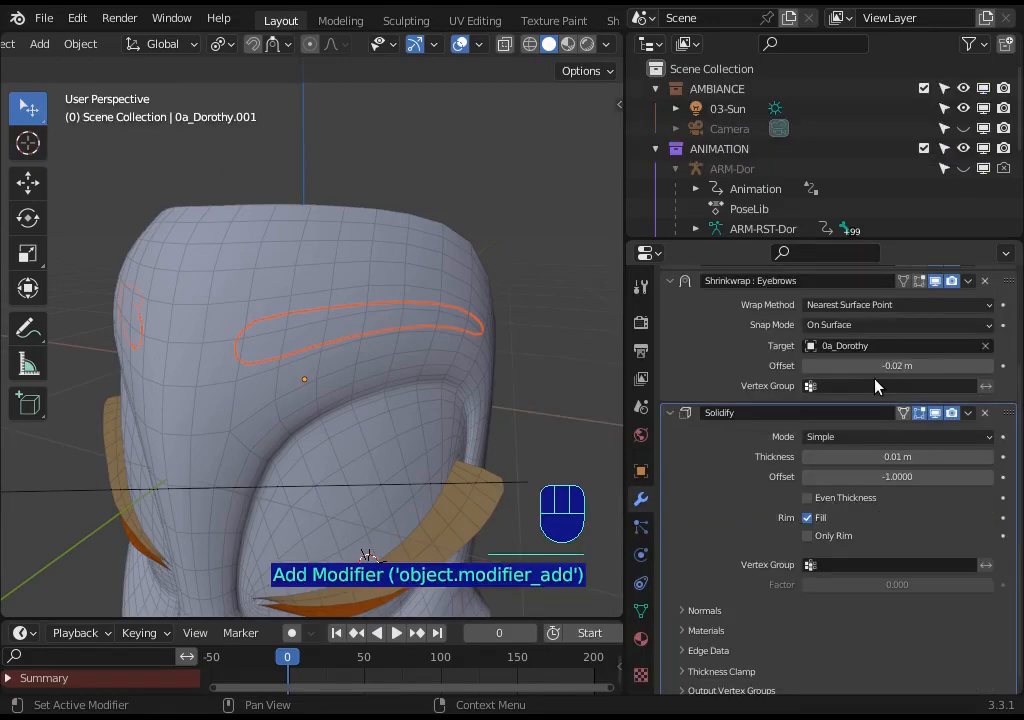
scroll(883, 452, up, 1)
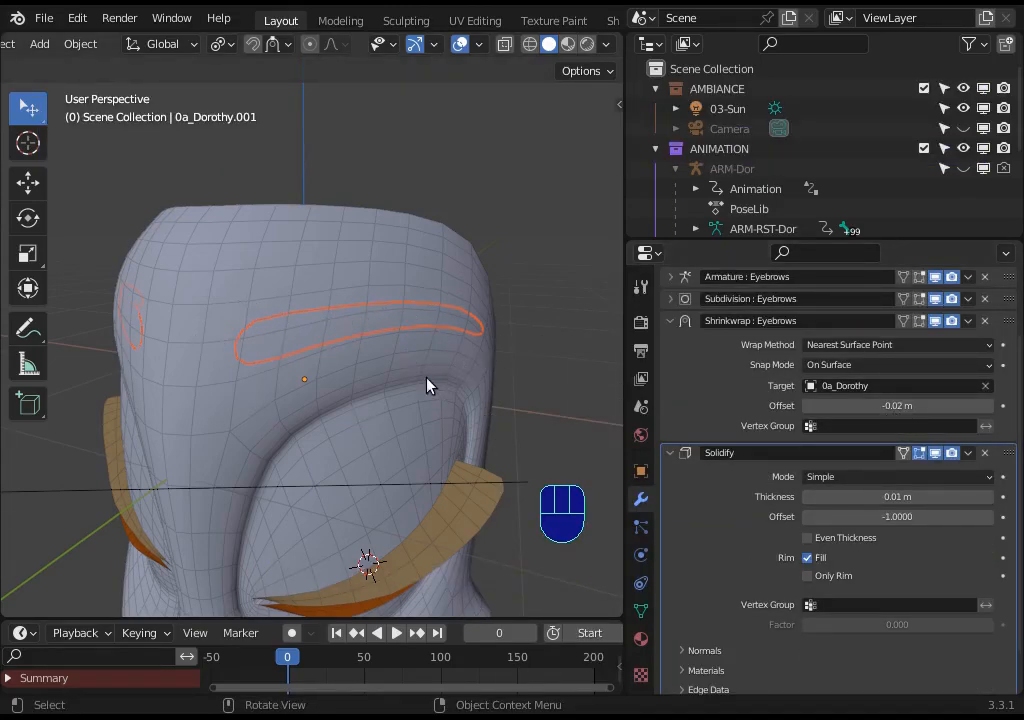
click(897, 516)
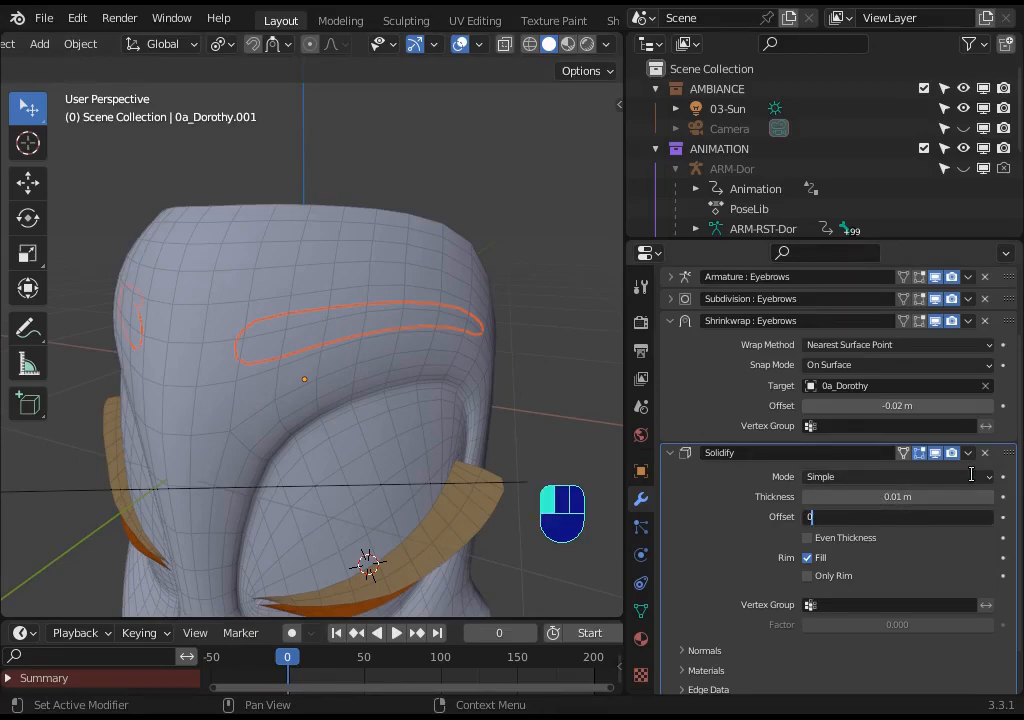
key(Return)
Increase the Solidify thickness to 0.07 m.
click(989, 501)
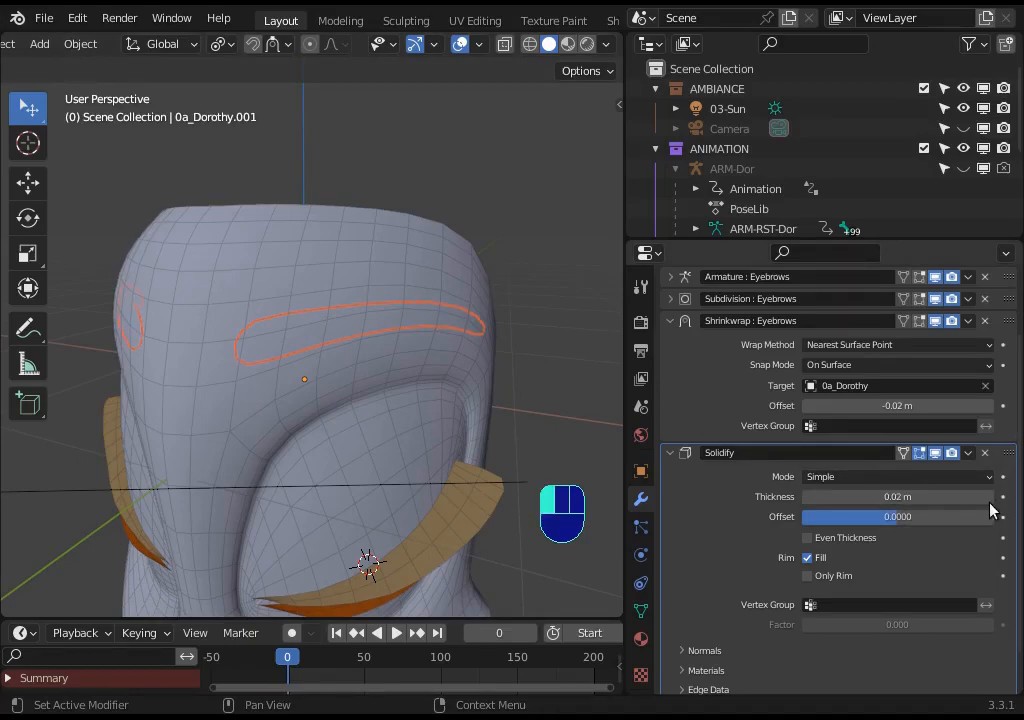
click(990, 503)
click(990, 503)
click(990, 503)
click(990, 503)
middle_drag(393, 474, 250, 375)
click(989, 497)
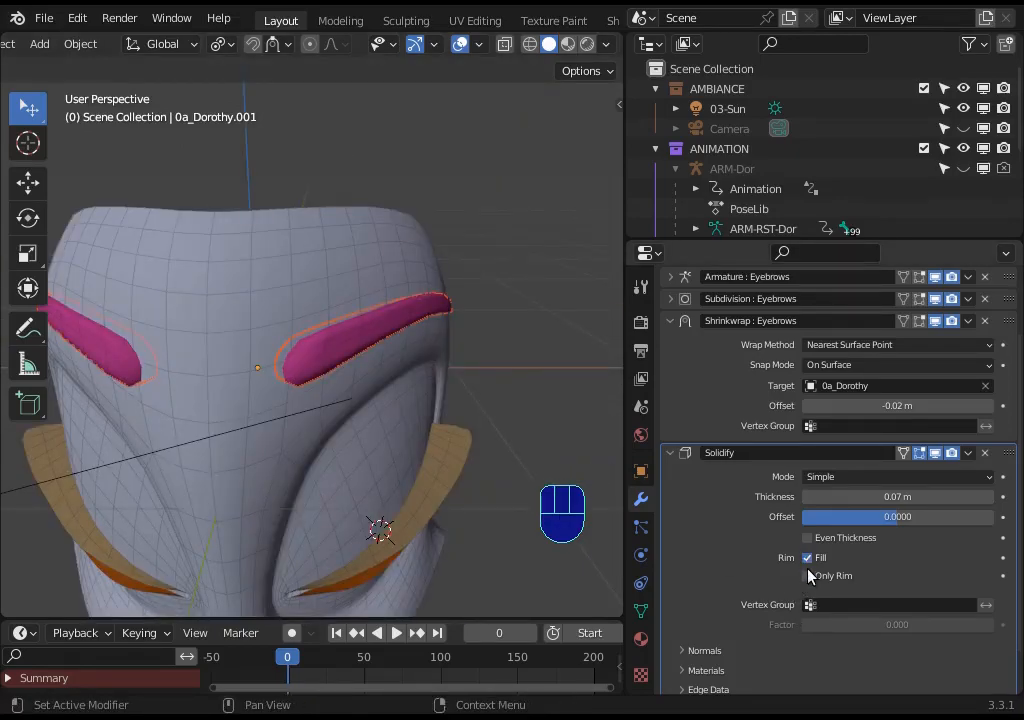
Enable Only Rim in the Solidify modifier with Fill left on, and enter Edit Mode on the eyebrow.
click(809, 560)
click(809, 559)
click(808, 576)
middle_drag(395, 425, 441, 394)
key(Tab)
key(c)
right_click(462, 331)
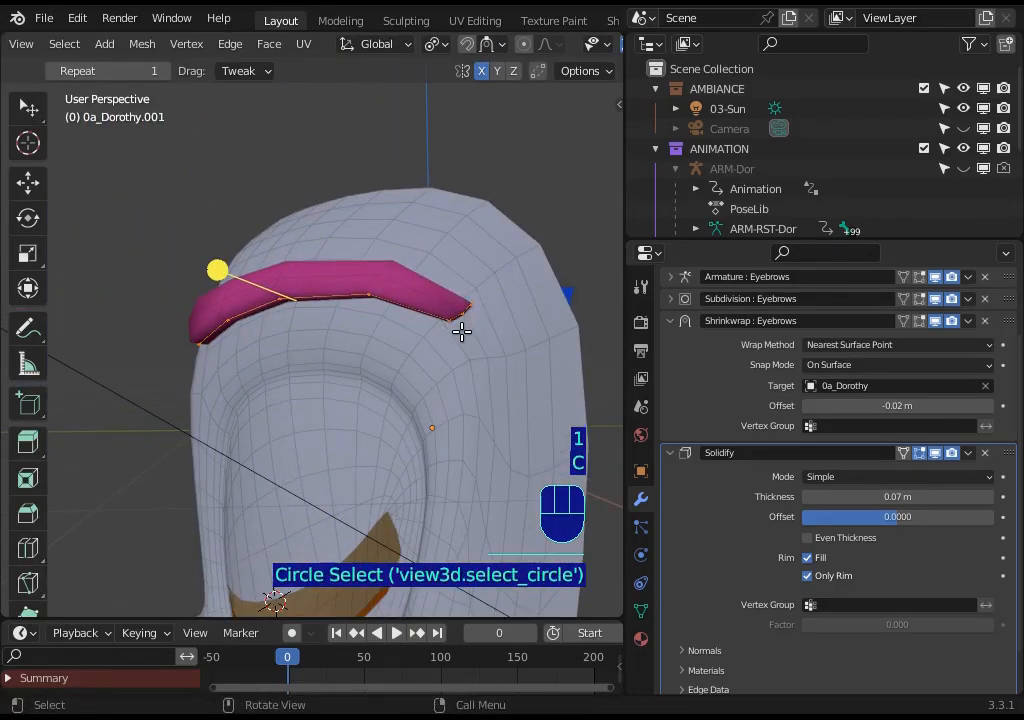
middle_drag(462, 331, 473, 375)
key(g)
key(Escape)
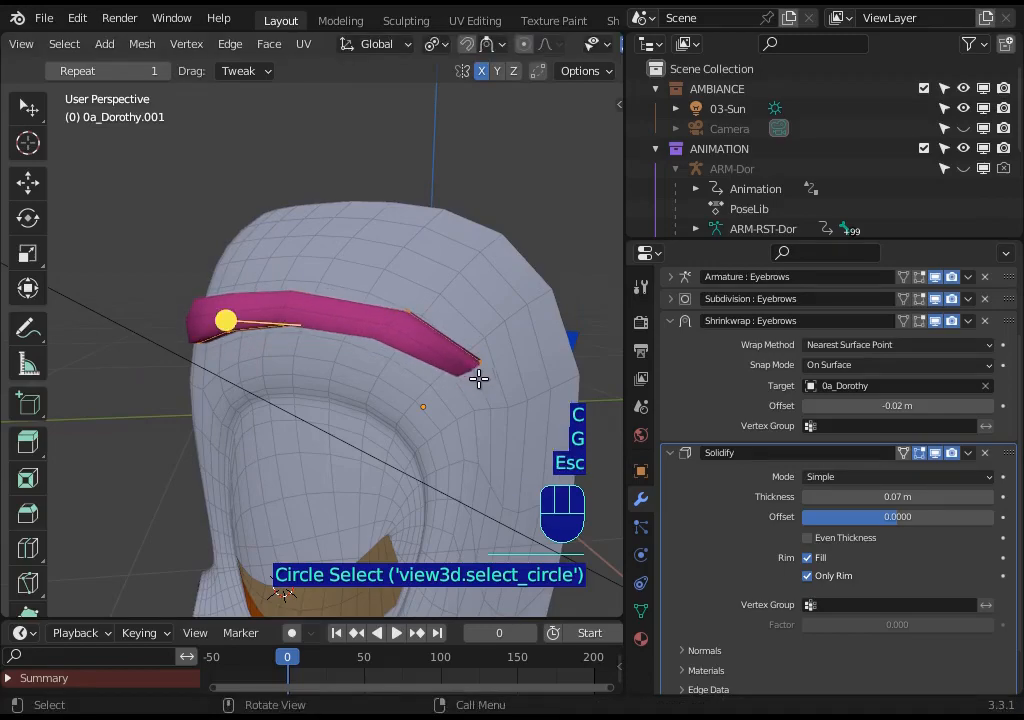
Extrude the end vertices of the eyebrow's outer tip outward and scale the new end down slightly.
key(alt+a)
key(c)
key(alt+z)
middle_drag(457, 407, 521, 347)
right_click(521, 347)
key(e)
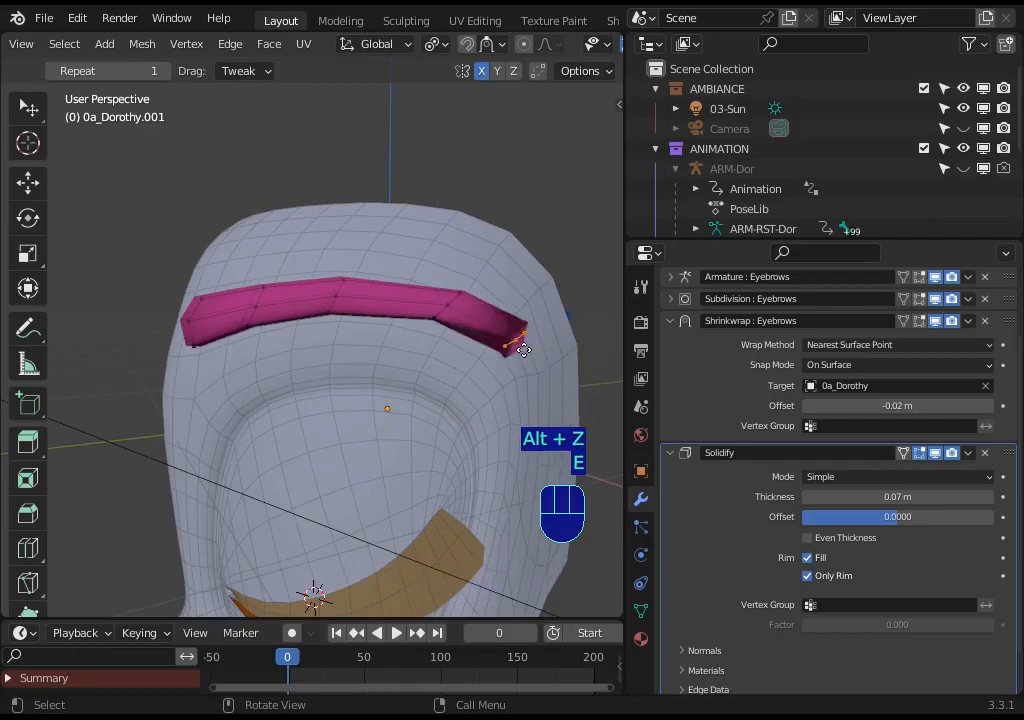
click(533, 360)
key(s)
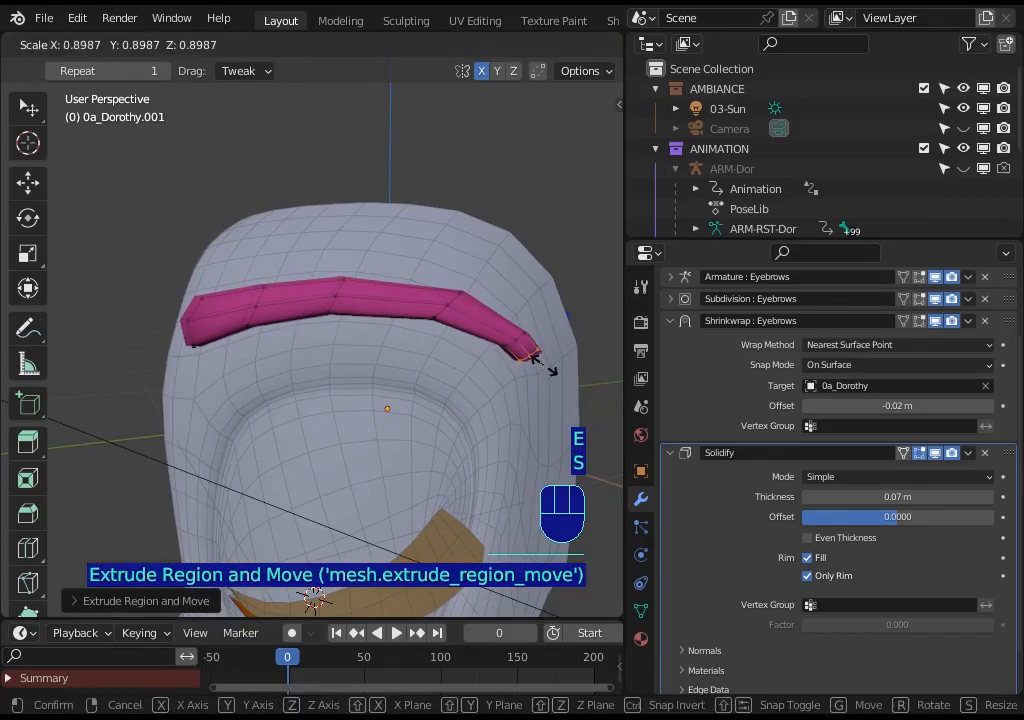
click(533, 357)
Move the row of vertices just before the outer tip slightly back along the eyebrow.
key(alt+a)
key(c)
right_click(503, 327)
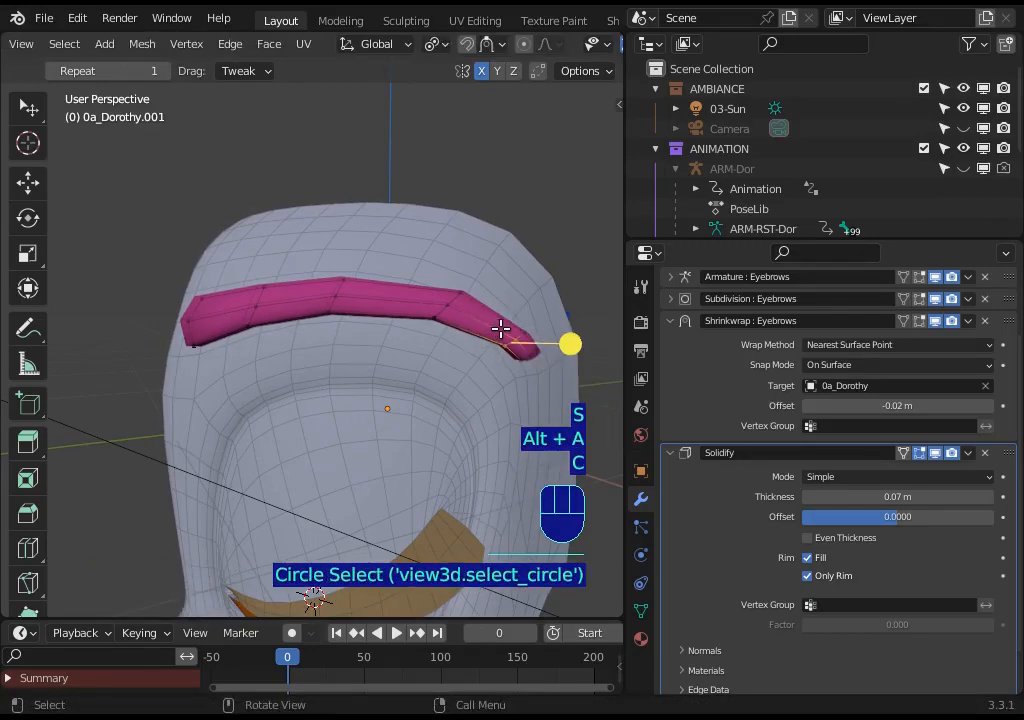
key(c)
key(g)
shift+click(377, 241)
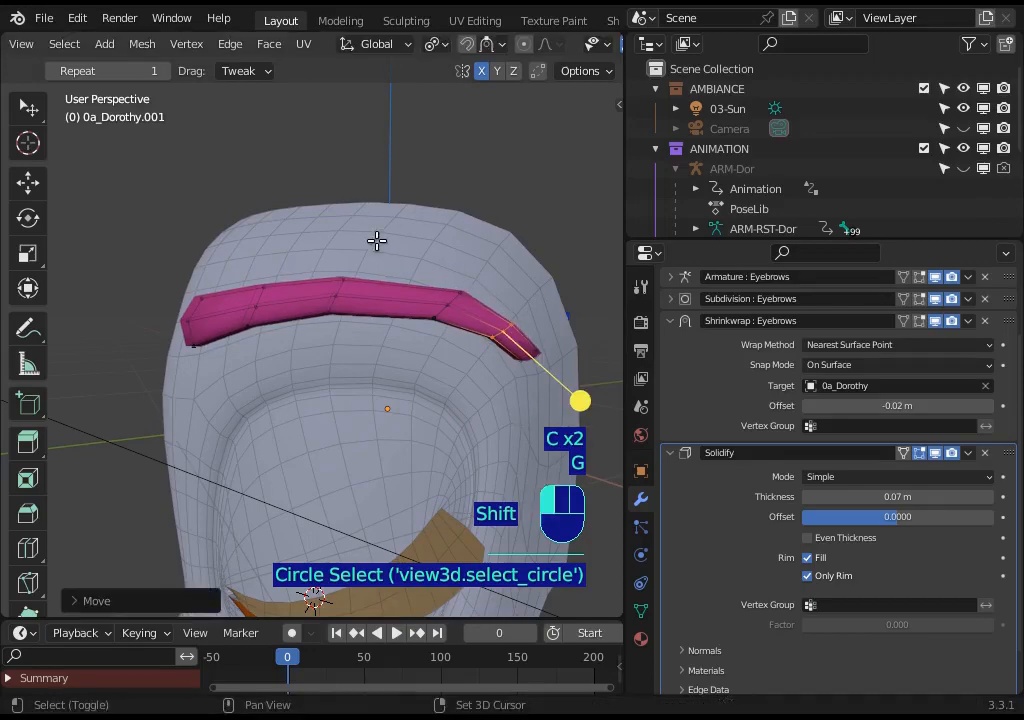
Select the eyebrow's middle row of vertices, move it slightly outward and rotate it across the brow.
middle_drag(172, 288, 203, 296)
key(alt+a)
key(c)
click(361, 302)
right_click(395, 276)
key(g)
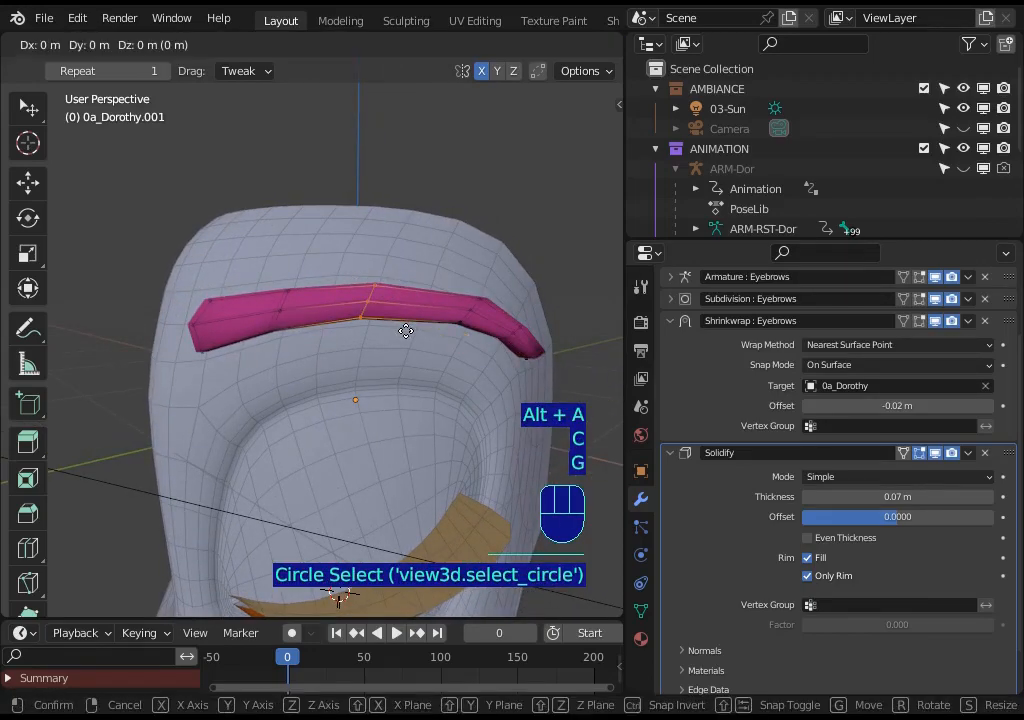
key(r)
click(492, 338)
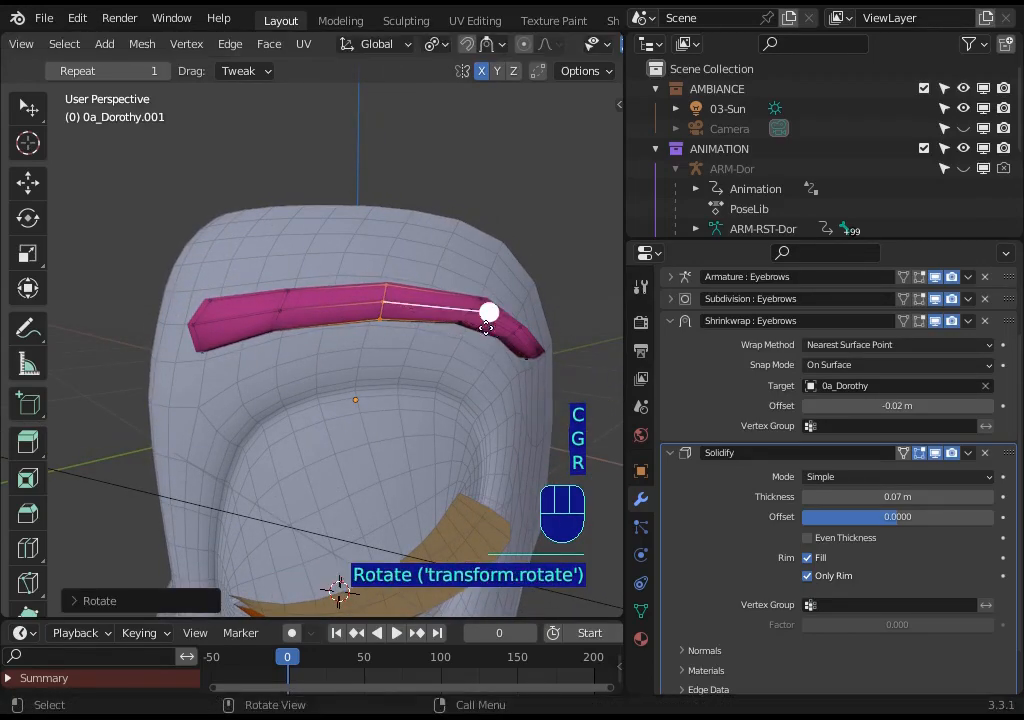
Rotate the row of vertices next to the eyebrow's inner end to stand upright across the brow.
key(alt+a)
key(c)
click(283, 290)
right_click(346, 362)
key(r)
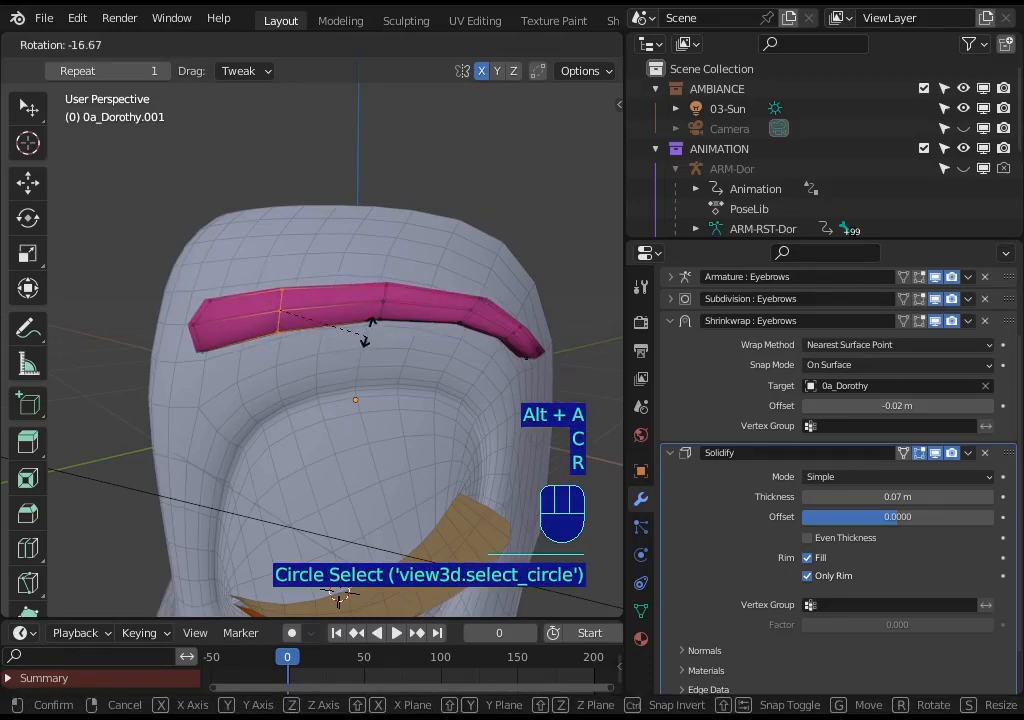
click(366, 330)
Rotate the vertices of the eyebrow's inner end and move them slightly down.
middle_drag(366, 336, 245, 350)
key(alt+a)
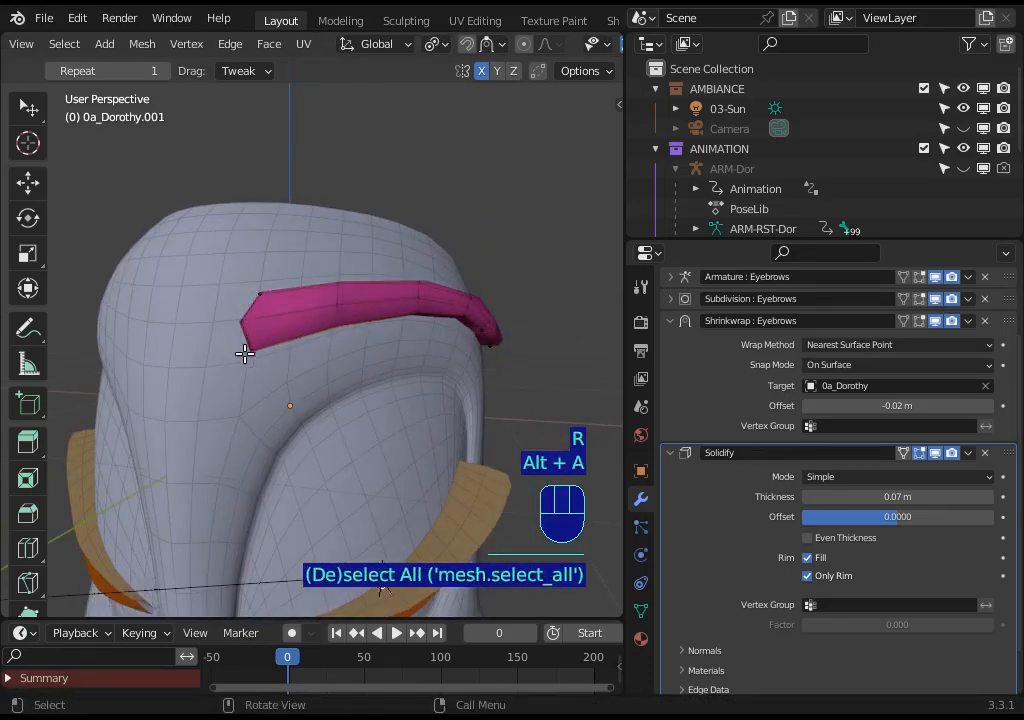
key(c)
click(258, 312)
right_click(320, 375)
key(r)
click(365, 390)
key(g)
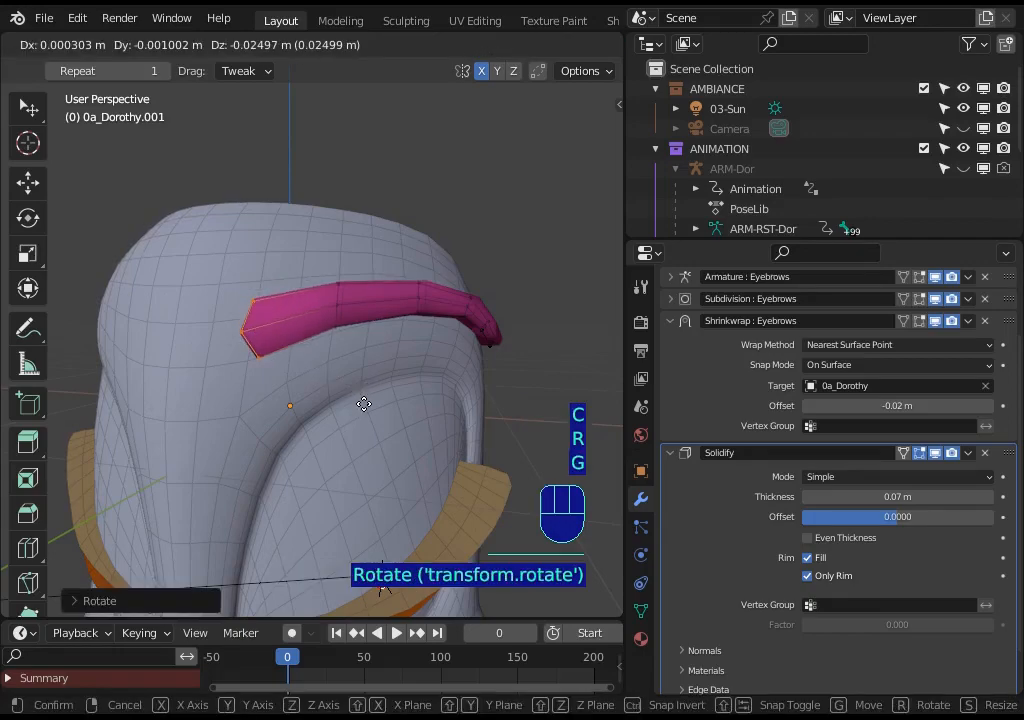
click(281, 313)
Add a loop cut near the eyebrow's inner end, slide it towards the end, then rotate and shrink it.
key(alt+a)
key(ctrl+r)
click(290, 318)
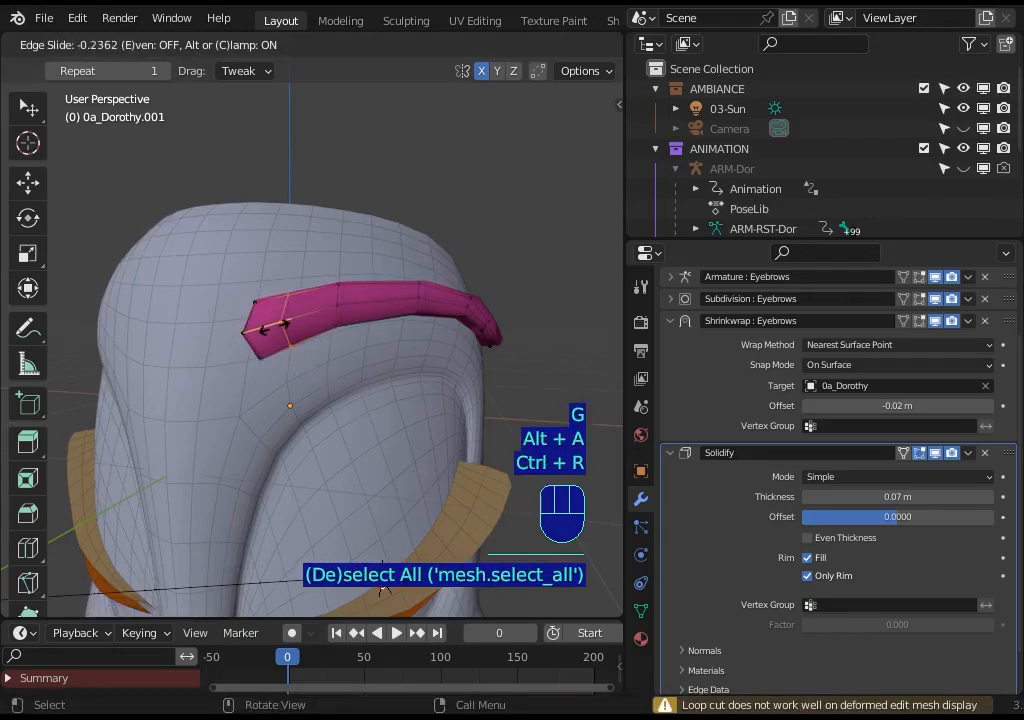
click(371, 370)
key(r)
click(379, 352)
key(s)
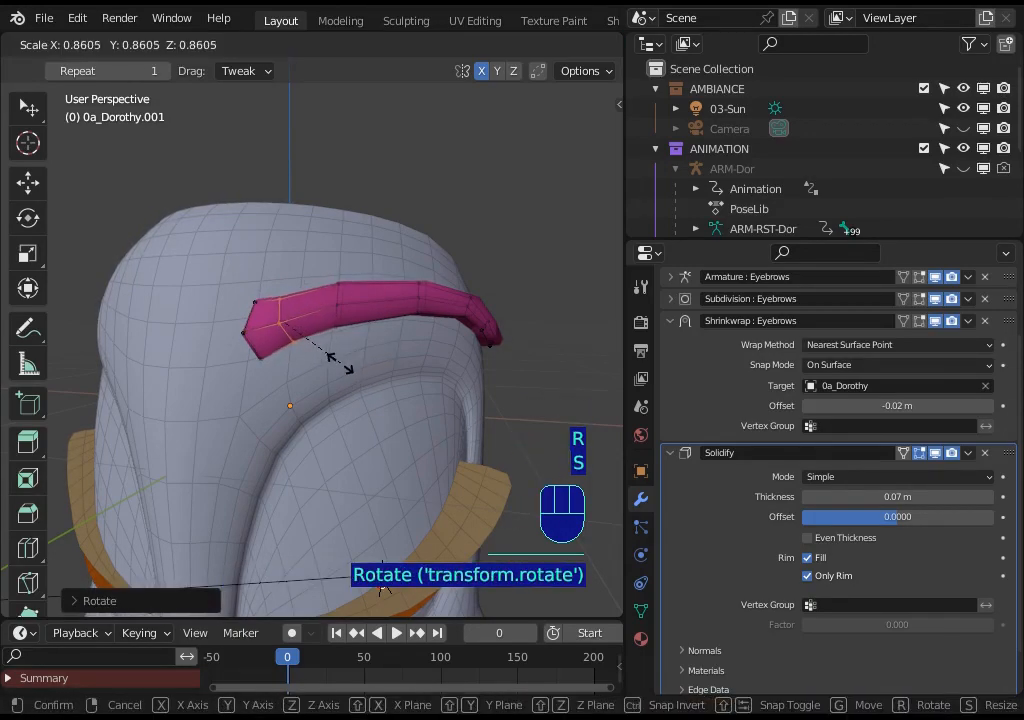
click(318, 293)
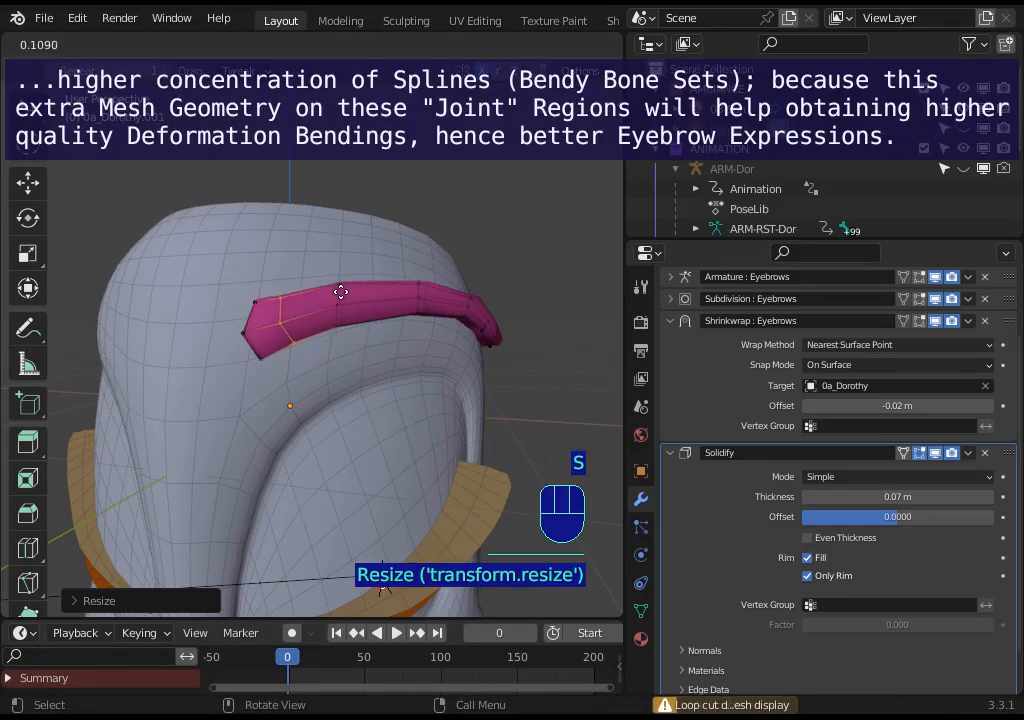
Examine the eyebrow's lengthwise rows of faces by loop-selecting them in face mode.
key(alt+a)
key(3)
alt+shift+click(485, 296)
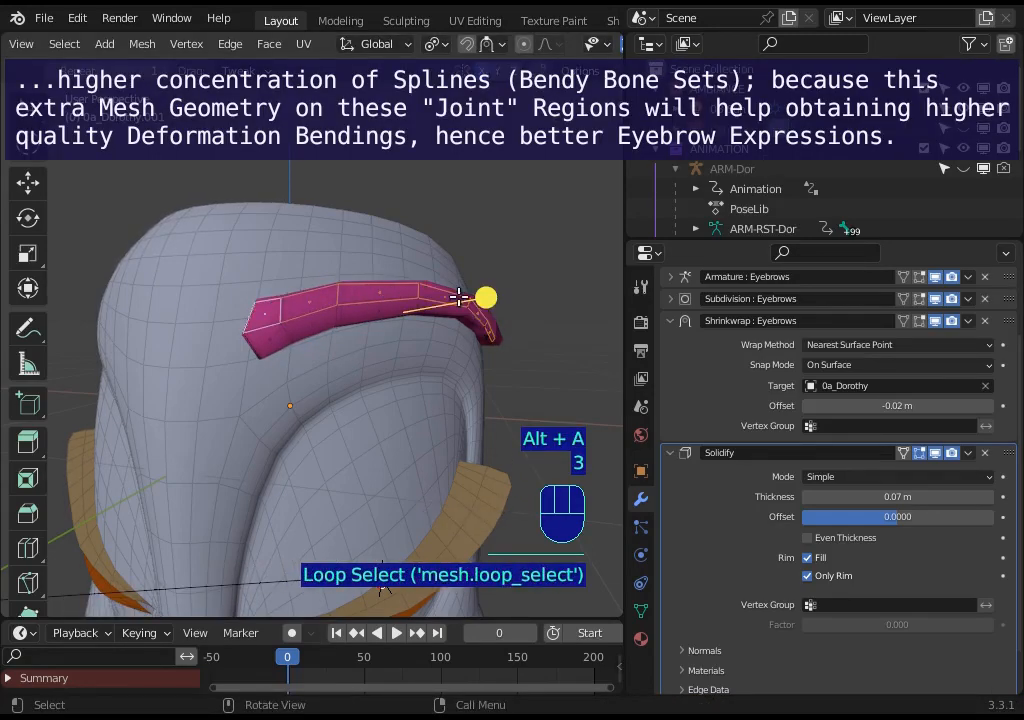
drag(495, 295, 534, 303)
middle_drag(468, 312, 407, 290)
key(alt+a)
alt+shift+click(237, 327)
mouse_move(387, 295)
mouse_down()
mouse_move(427, 300)
mouse_move(407, 300)
mouse_up()
Select the faces at the eyebrow's outer tip, move them slightly inward along the brow and rotate them.
key(alt+a)
middle_drag(407, 300, 487, 350)
key(c)
click(526, 338)
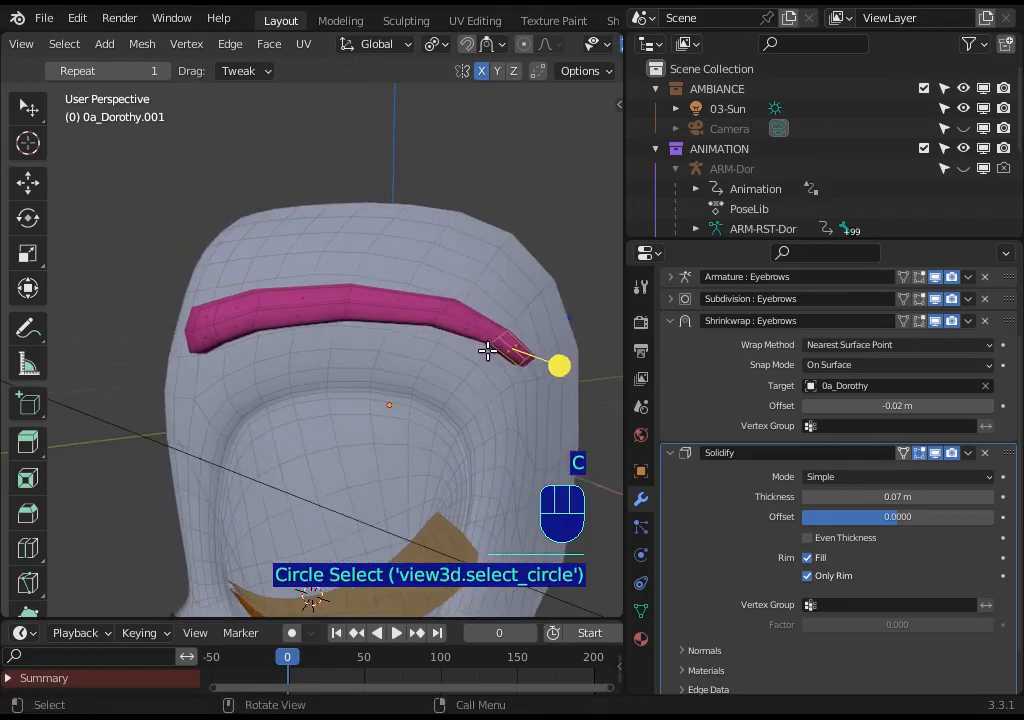
key(g)
shift+click(542, 366)
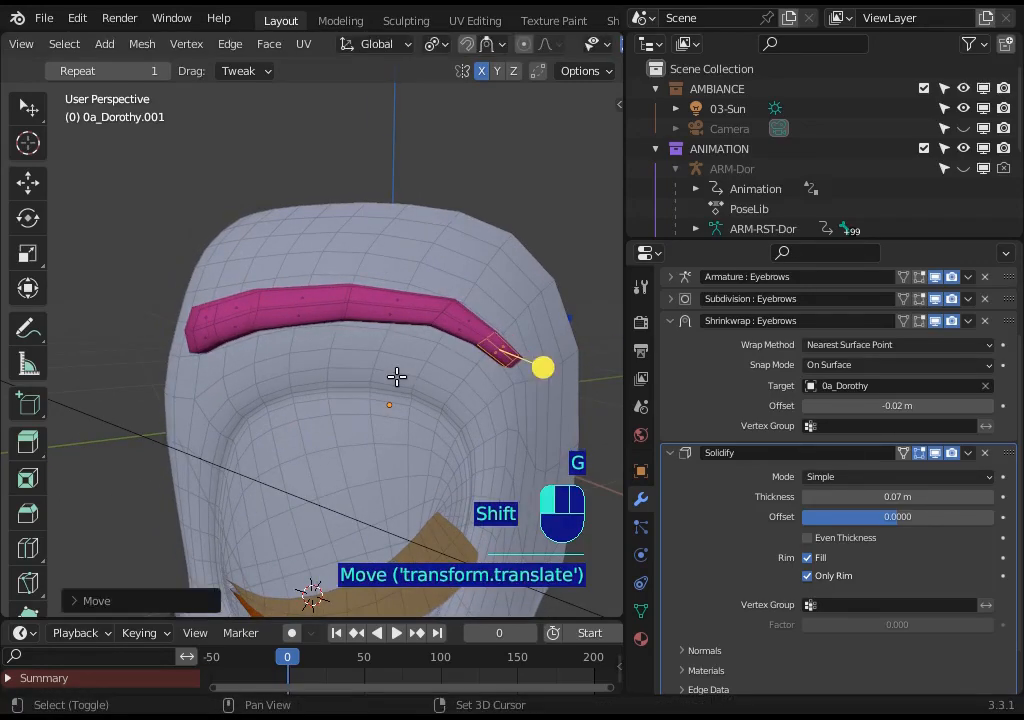
key(r)
click(509, 390)
key(r)
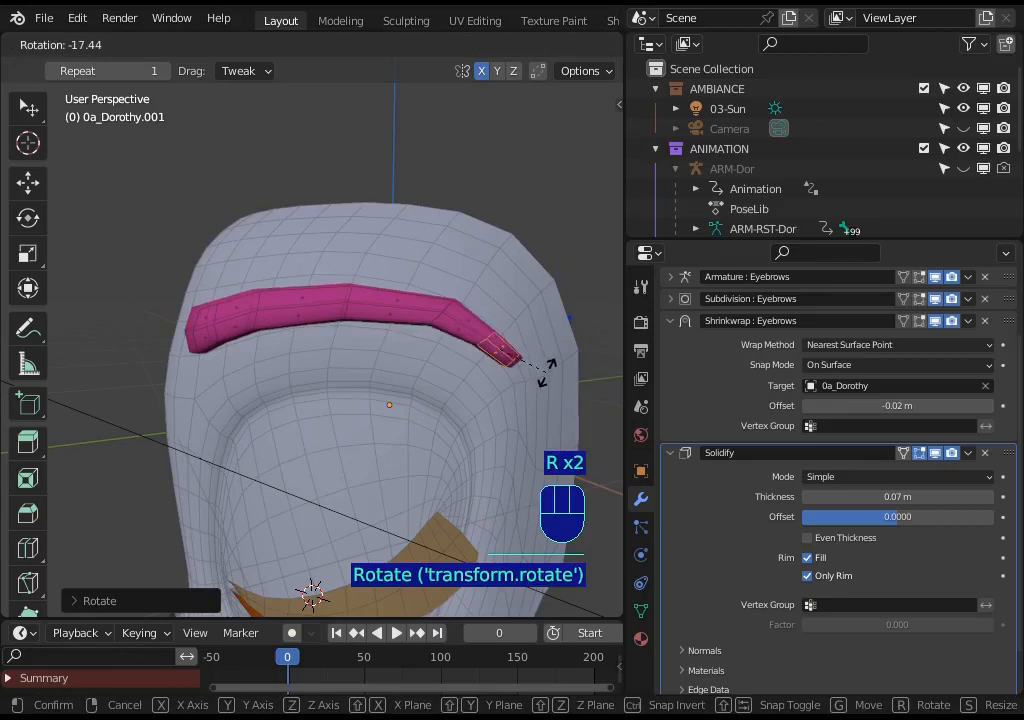
click(544, 373)
key(g)
shift+click(503, 354)
Select the faces just before the eyebrow's outer tip, rotate them and shift them towards the middle of the brow.
key(alt+a)
key(c)
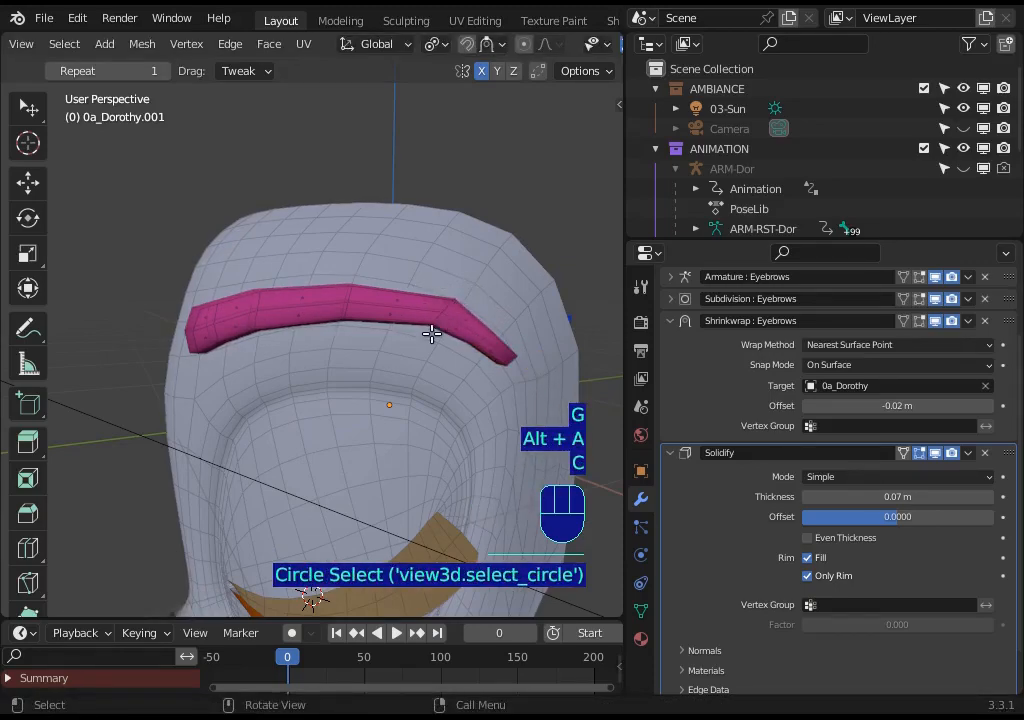
key(alt+a)
key(c)
click(448, 326)
right_click(450, 294)
key(g)
click(511, 329)
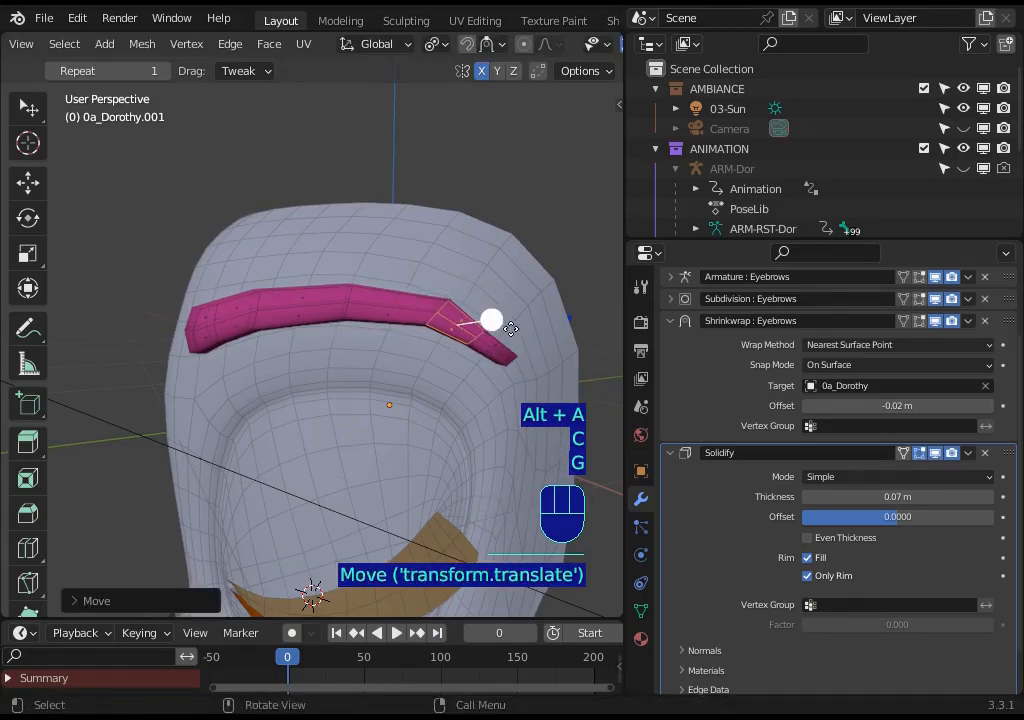
key(r)
click(552, 300)
key(g)
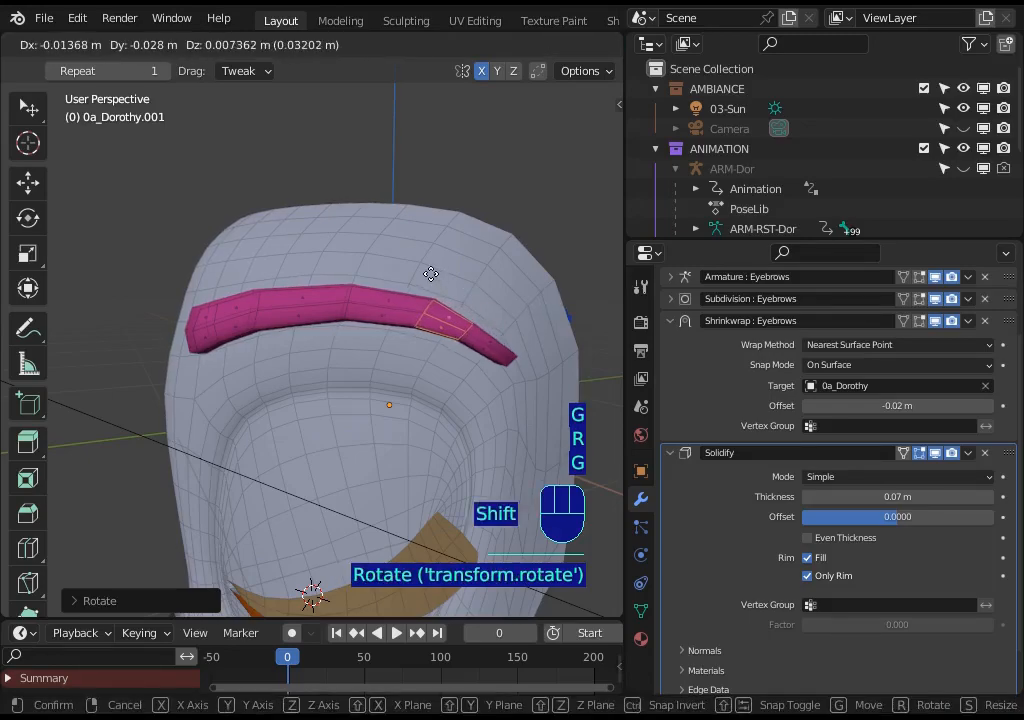
click(409, 306)
In vertex mode, move the vertex row between the eyebrow's middle and outer tip slightly towards the inner end.
key(alt+a)
key(c)
right_click(448, 320)
key(c)
click(389, 313)
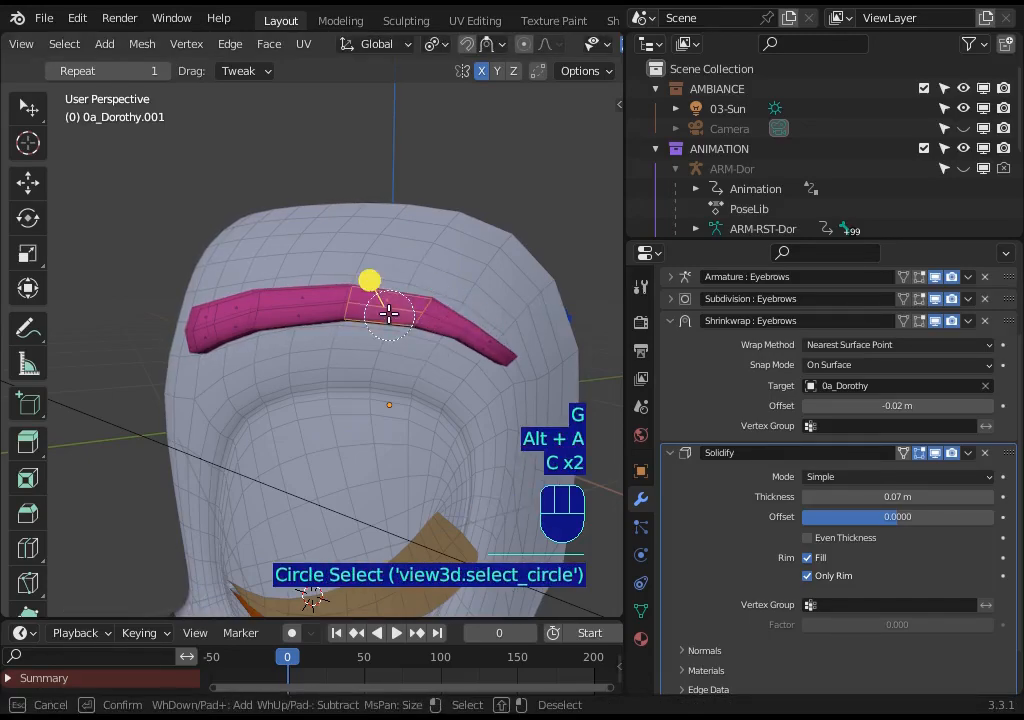
right_click(390, 274)
key(1)
key(alt+a)
key(c)
drag(410, 330, 423, 292)
right_click(423, 270)
key(g)
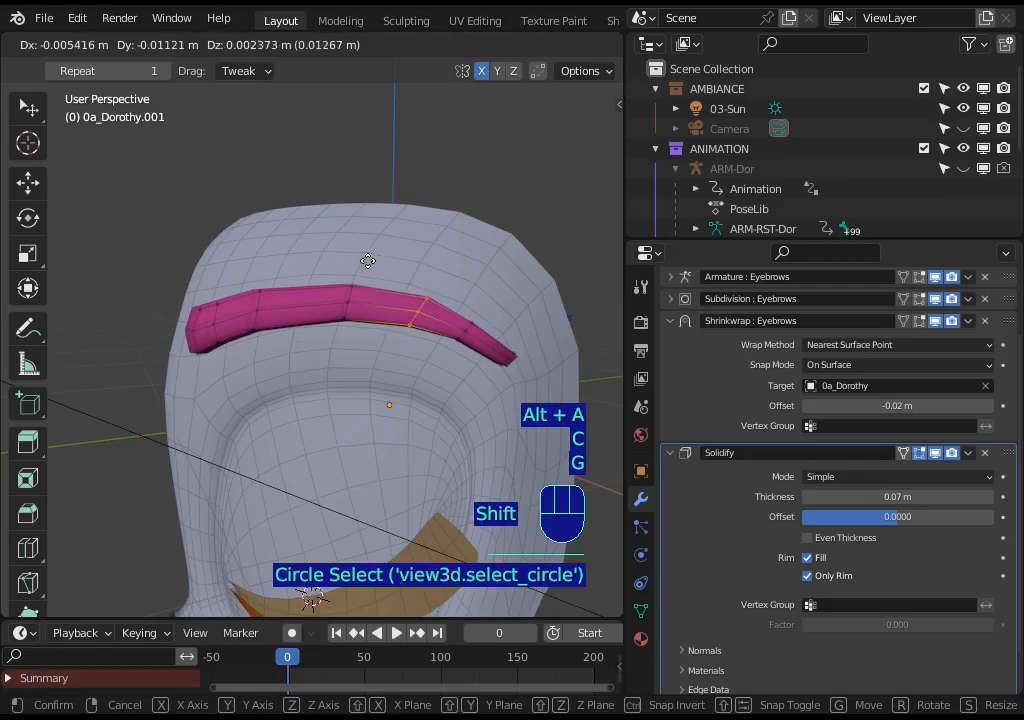
click(368, 261)
Move the vertex row at the middle of the eyebrow slightly up and towards the inner end.
key(alt+a)
key(c)
drag(344, 313, 348, 285)
right_click(348, 266)
key(g)
click(238, 297)
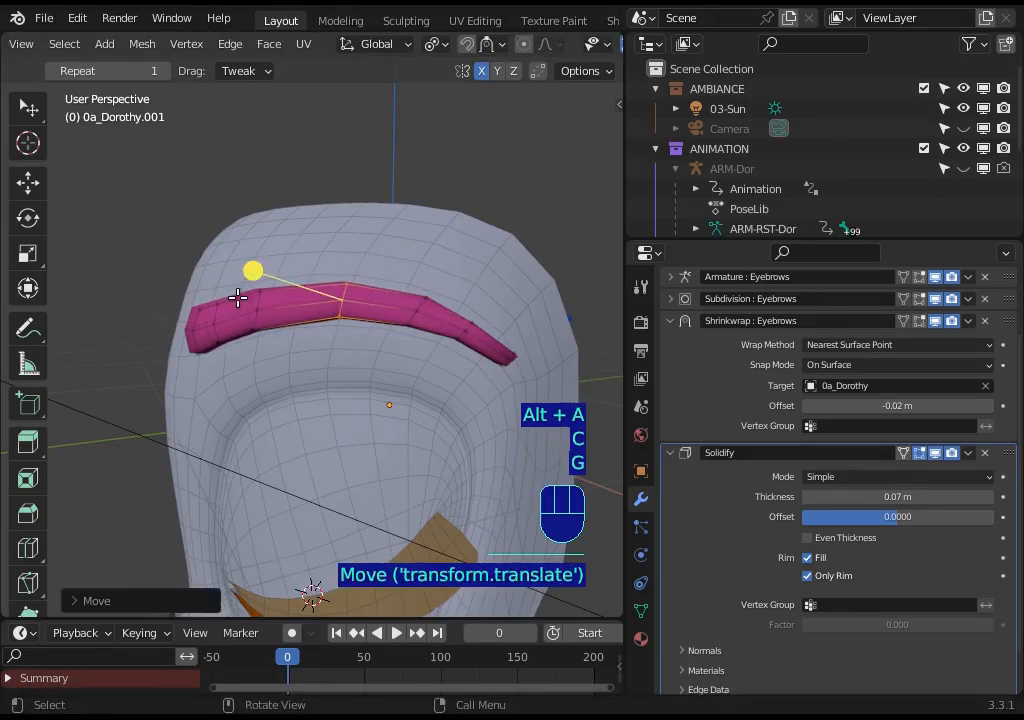
Adjust the position of the vertex row between the eyebrow's middle and its inner end.
middle_drag(238, 297, 338, 297)
key(alt+a)
key(c)
right_click(330, 262)
key(g)
click(359, 297)
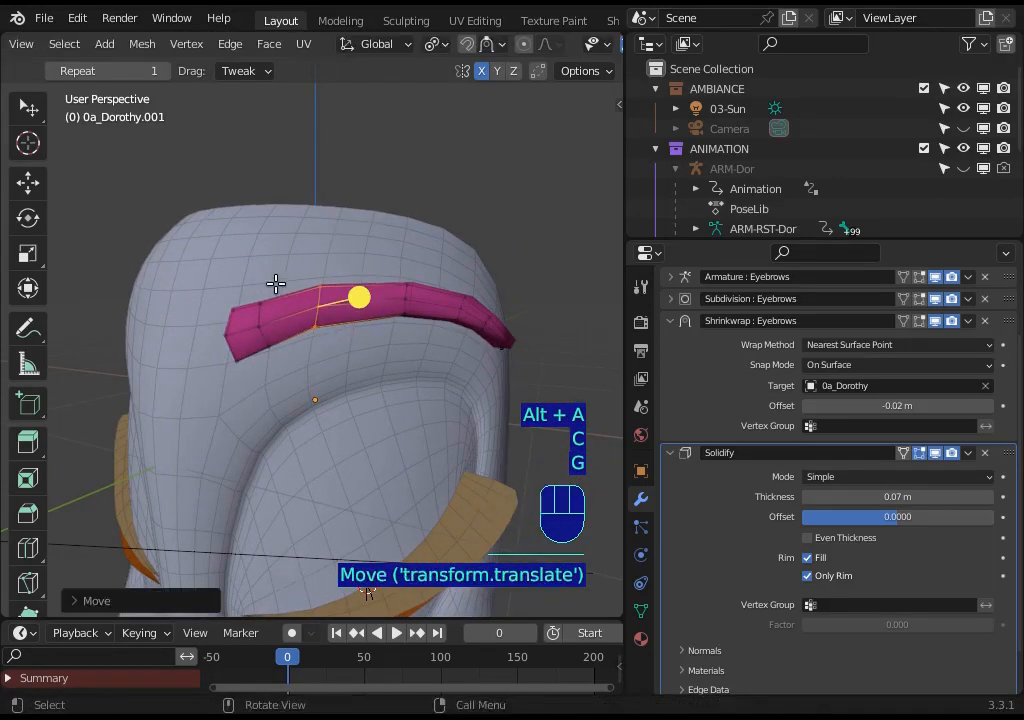
key(alt+a)
key(alt+c)
drag(271, 350, 261, 304)
key(ctrl+z)
Move the vertex row next to the eyebrow's inner end slightly up.
key(alt+a)
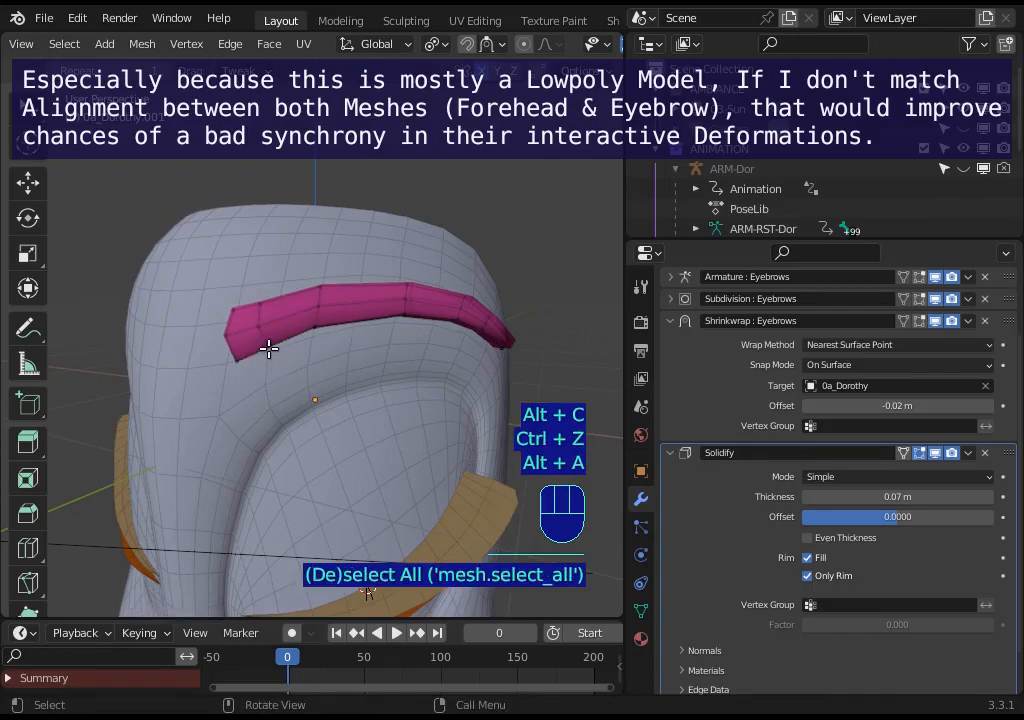
key(c)
click(267, 304)
right_click(267, 304)
key(g)
click(267, 293)
Select the vertices of the eyebrow's inner end and move them slightly up.
key(alt+a)
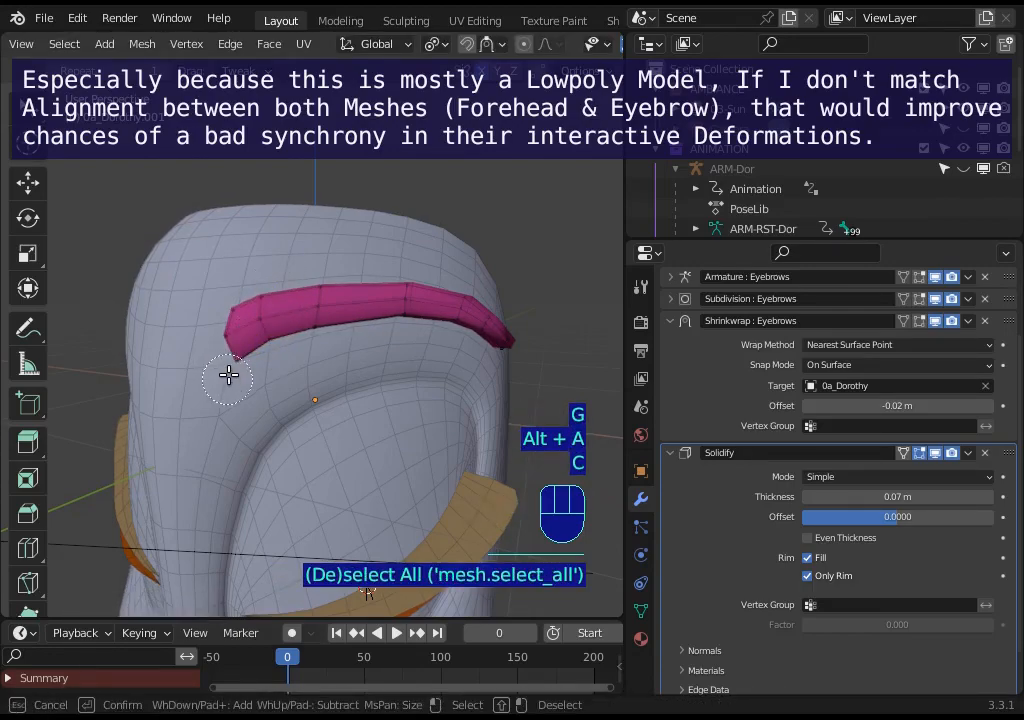
key(c)
click(231, 322)
right_click(231, 322)
key(g)
click(212, 251)
Move the vertices of the eyebrow's outer tip slightly down and inward, checking the shape in object mode in between.
scroll(233, 329, down, 1)
middle_drag(233, 329, 290, 342)
scroll(311, 360, down, 1)
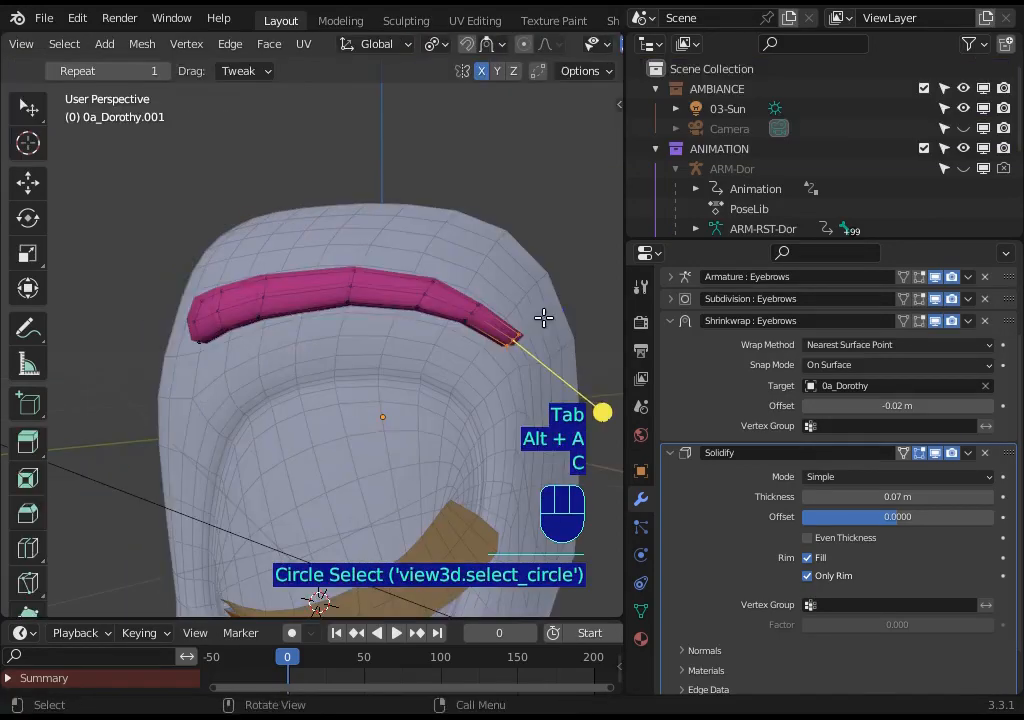
key(g)
click(500, 357)
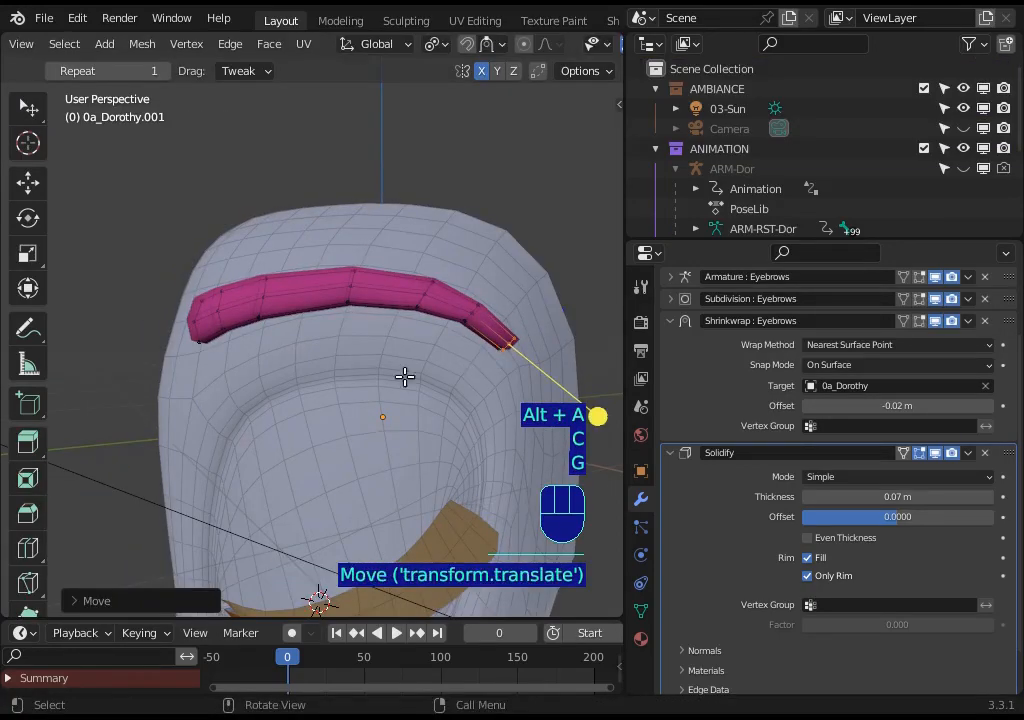
key(Tab)
key(Tab)
scroll(464, 357, down, 1)
key(g)
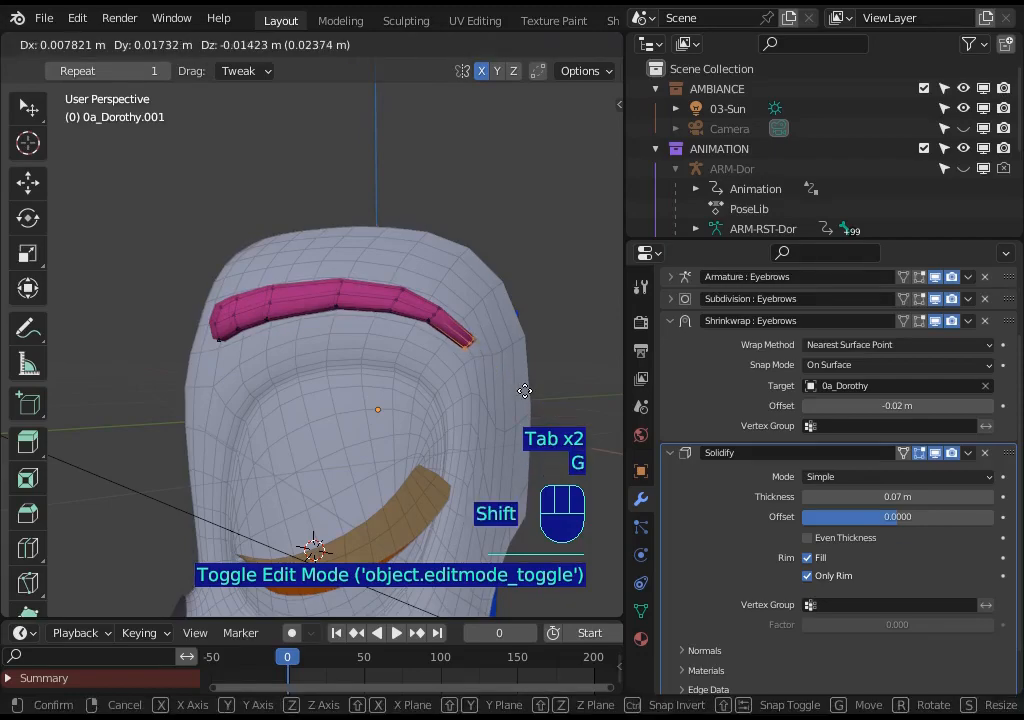
shift+click(524, 391)
Move the vertices of the eyebrow's inner end slightly towards the centre of the forehead.
key(Tab)
middle_drag(215, 375, 480, 455)
key(Tab)
key(alt+a)
key(c)
click(260, 320)
key(g)
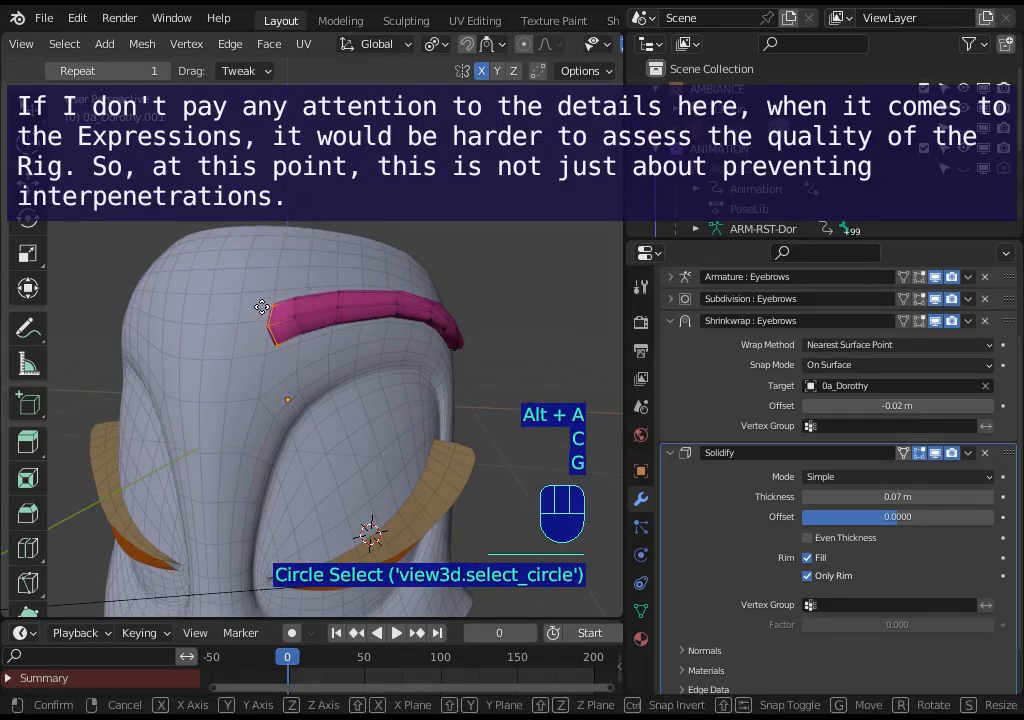
shift+click(216, 309)
key(g)
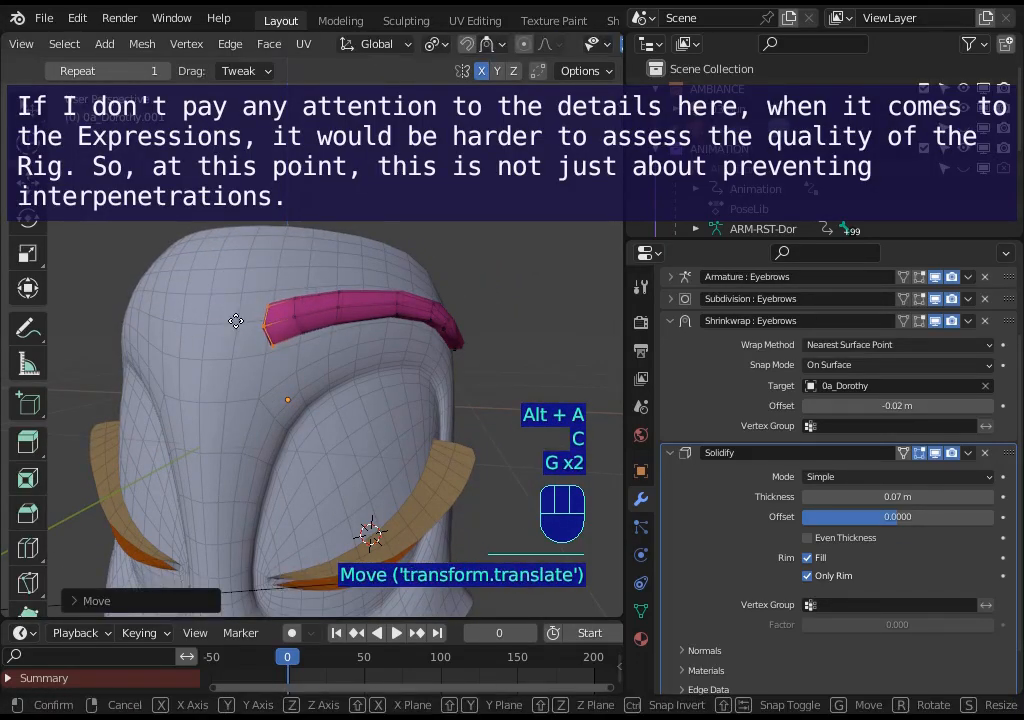
click(213, 315)
Move the upper corner vertex of the eyebrow's inner end and the next vertex on its upper edge slightly down.
key(Tab)
middle_drag(213, 315, 256, 309)
scroll(256, 309, up, 1)
key(Tab)
click(267, 297)
key(g)
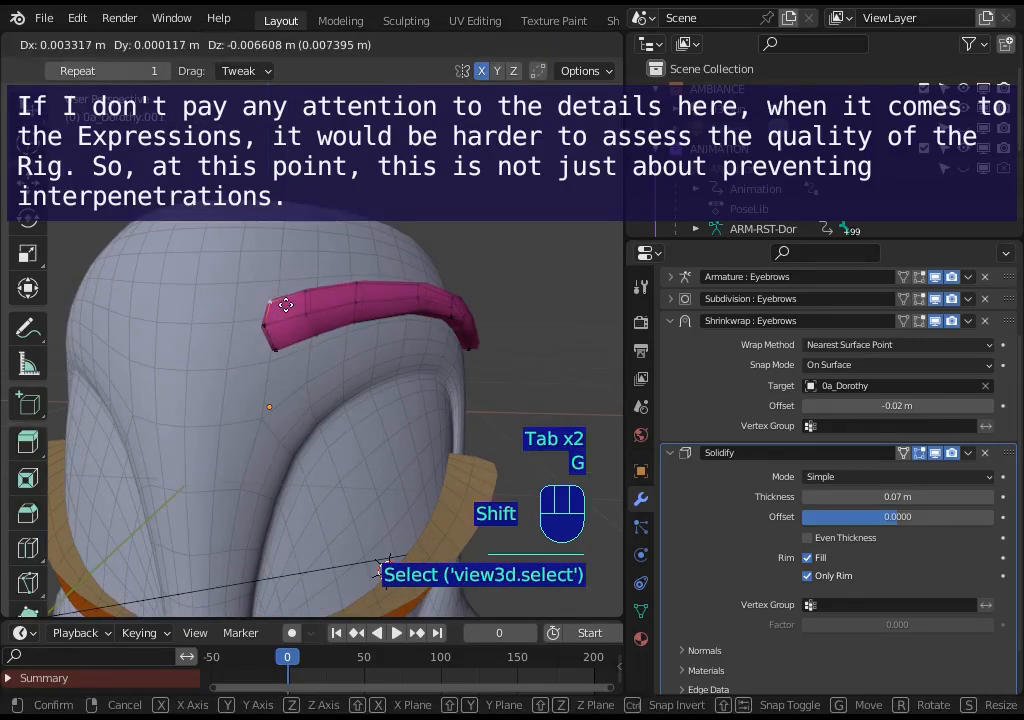
shift+click(304, 275)
click(306, 286)
key(g)
shift+click(316, 309)
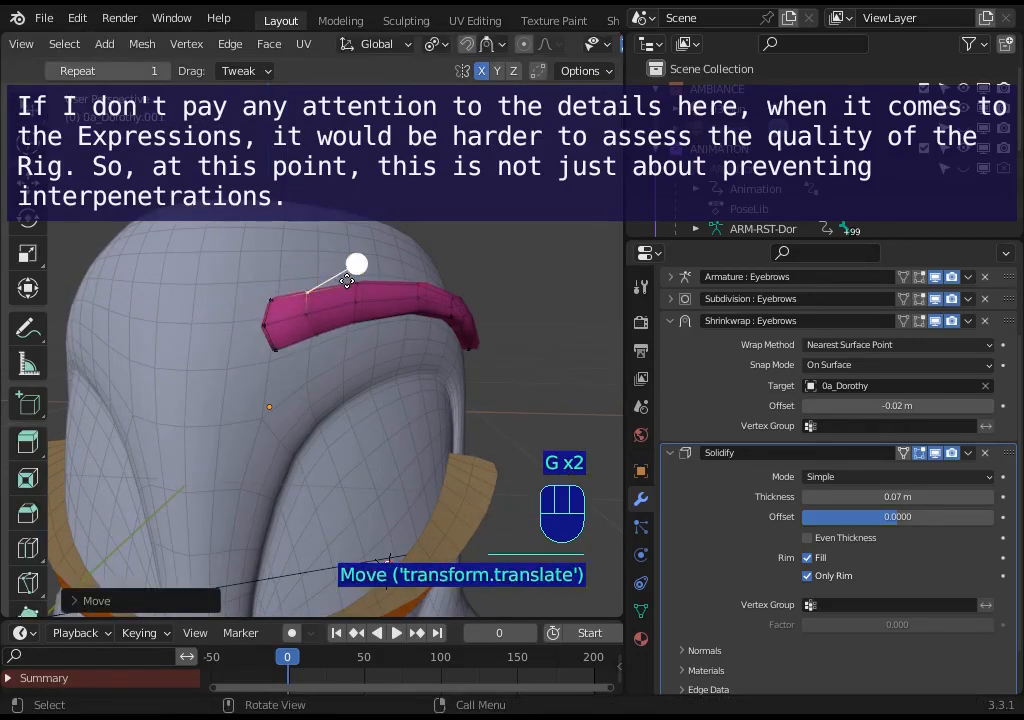
Add the next upper-edge vertex to the selection and move the selected vertices slightly down.
key(c)
click(355, 268)
right_click(390, 261)
key(g)
click(352, 296)
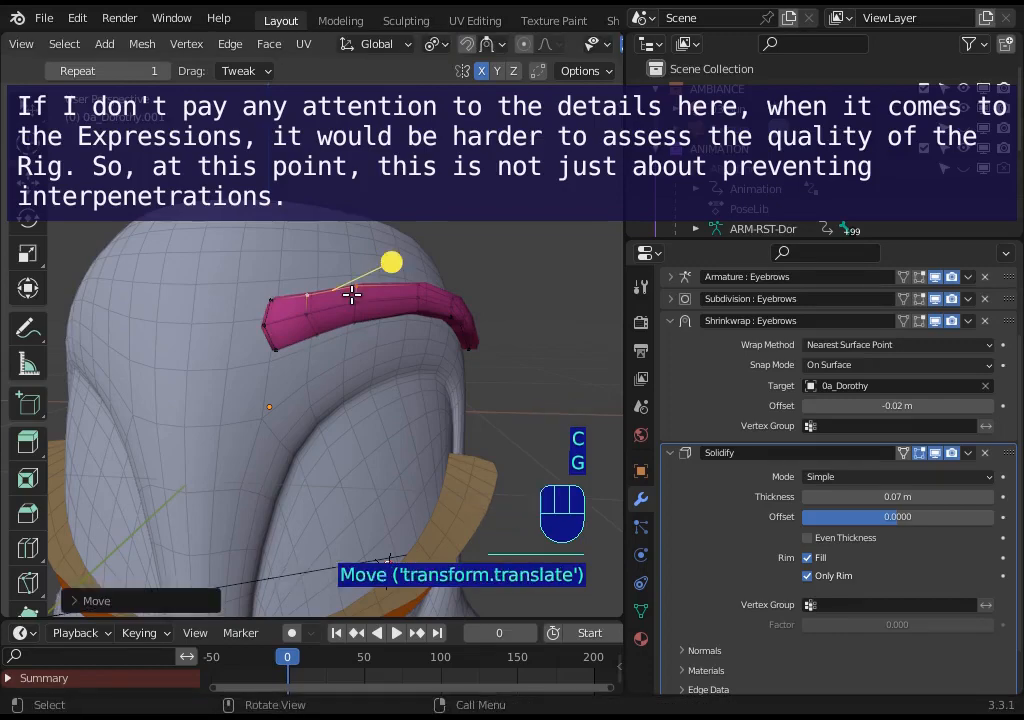
Select the vertices along the upper edge near the eyebrow's inner end and smooth them.
key(alt+a)
key(c)
click(297, 298)
right_click(359, 272)
drag(359, 272, 377, 286)
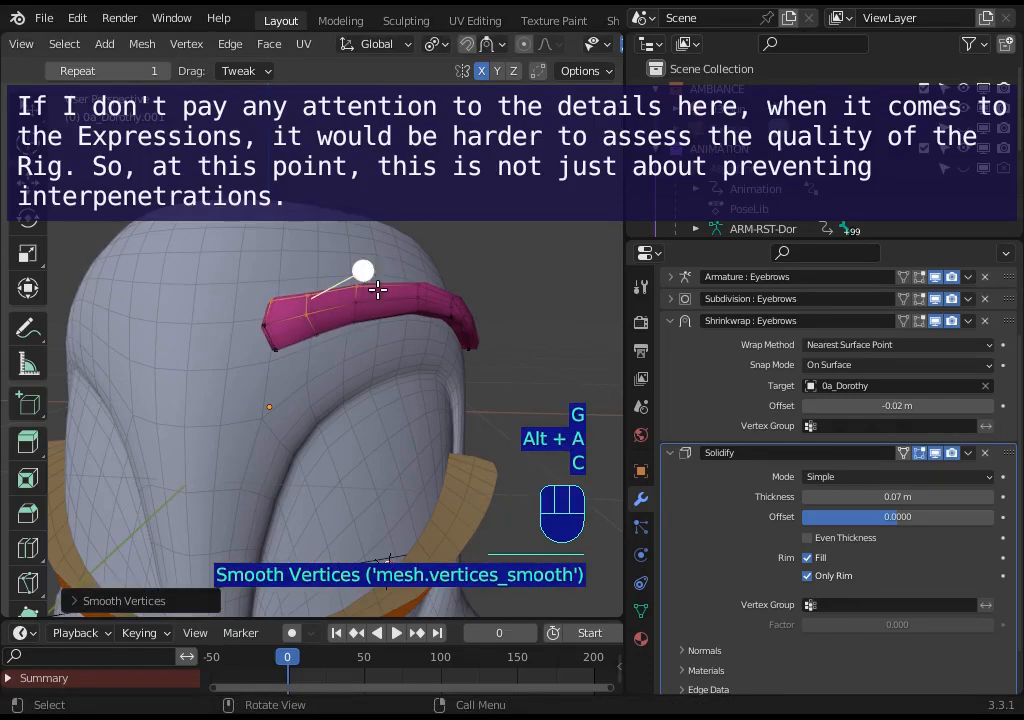
Smooth all vertices of the eyebrow mesh and return to object mode.
key(alt+a)
key(a)
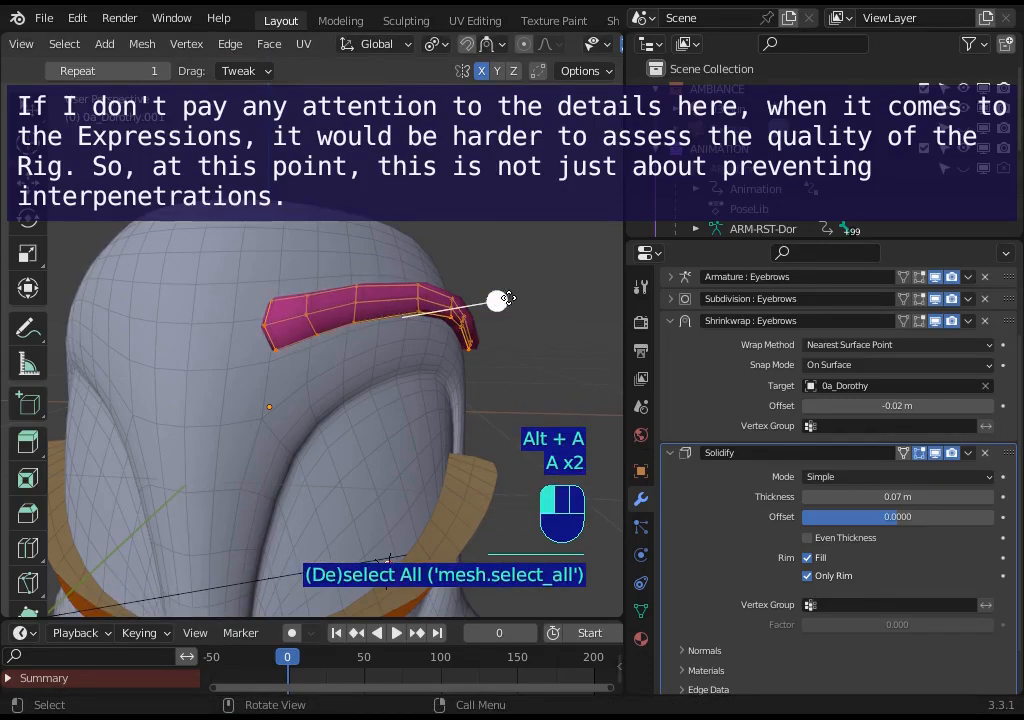
mouse_move(508, 298)
mouse_down()
mouse_move(523, 297)
mouse_move(494, 299)
mouse_up()
key(Tab)
middle_drag(494, 299, 410, 377)
Copy the suffix from the Shrinkwrap modifier's name and rename the Solidify modifier to "Solidify : Eyebrows".
drag(750, 321, 963, 330)
key(ctrl+c)
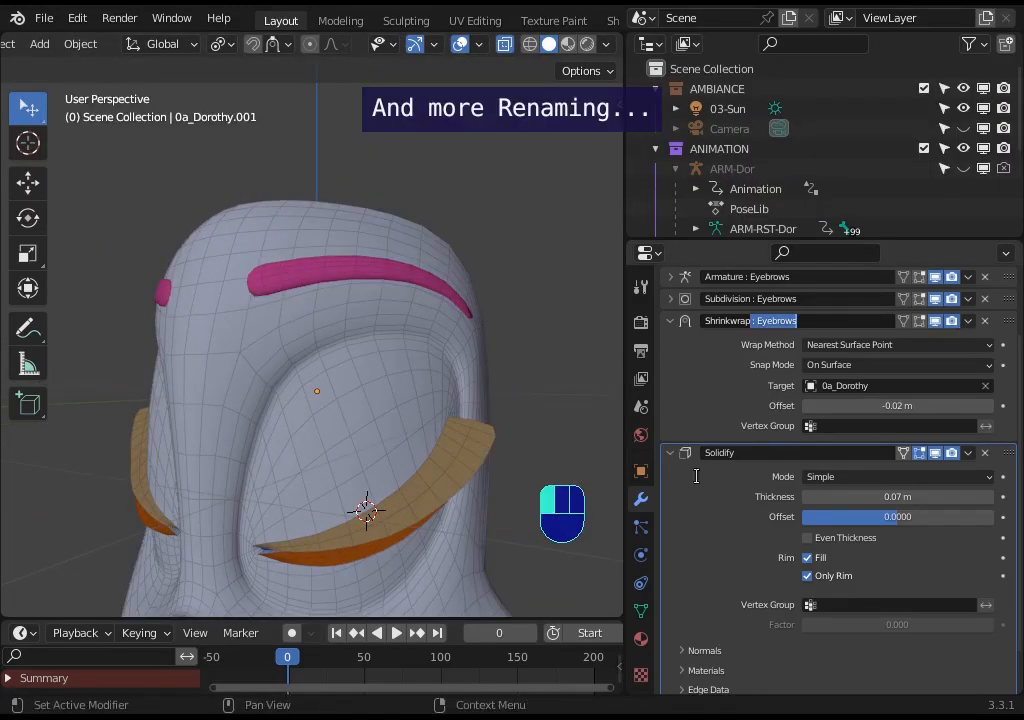
key(End)
key(ctrl+v)
key(Return)
key(Home)
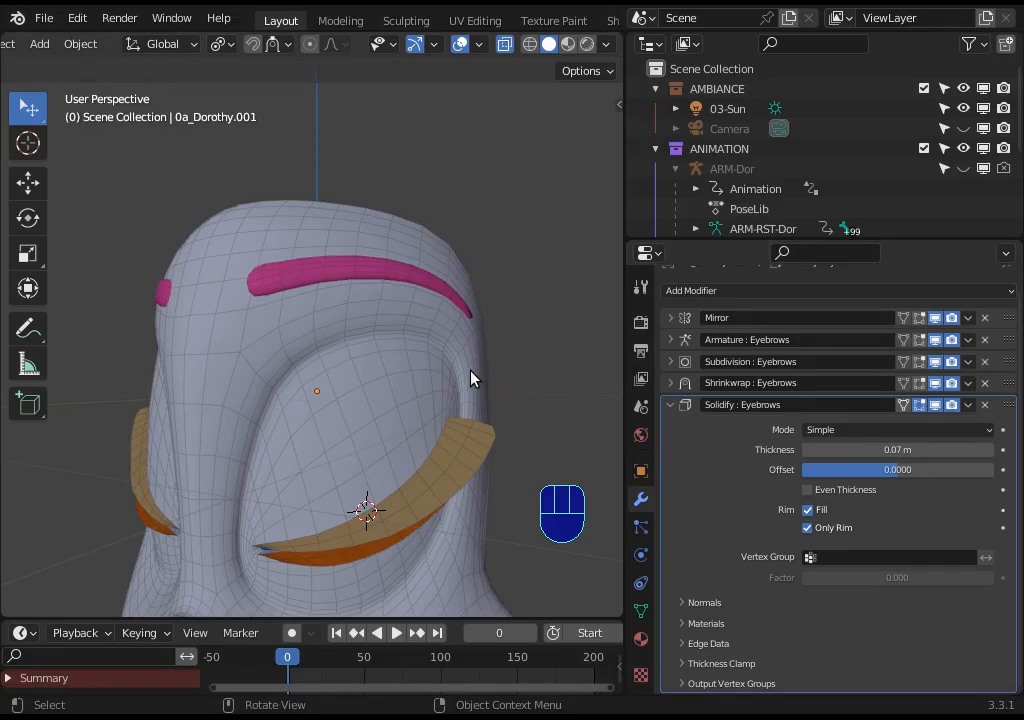
Alternate the selection between the head and eyebrow meshes to compare the names in their modifier stacks.
click(456, 308)
click(456, 305)
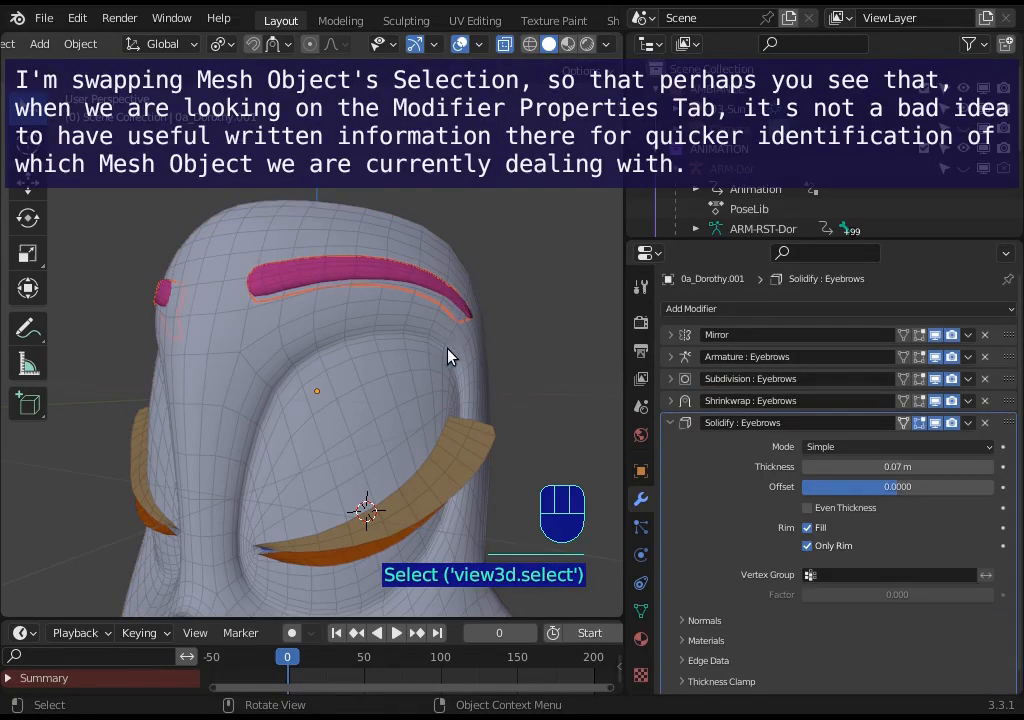
click(457, 307)
click(458, 306)
click(450, 307)
click(457, 307)
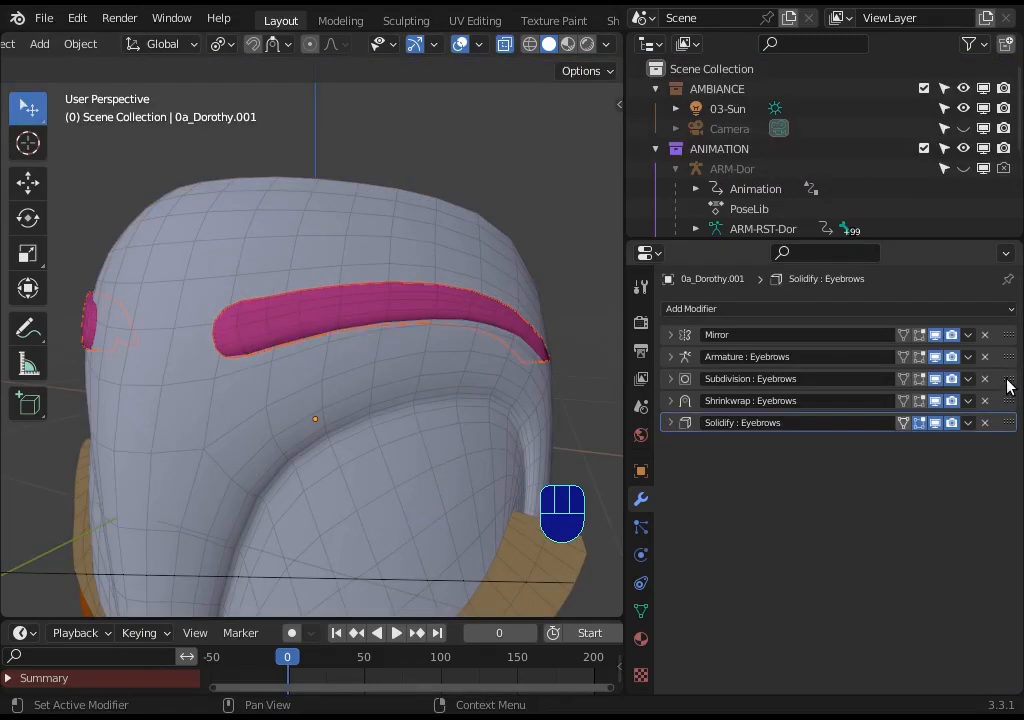
Reorder the eyebrow's Subdivision modifier below Shrinkwrap, try it below Solidify too, and settle on the slot above Solidify.
mouse_move(1008, 381)
mouse_down()
mouse_move(1007, 444)
mouse_move(1008, 404)
mouse_up()
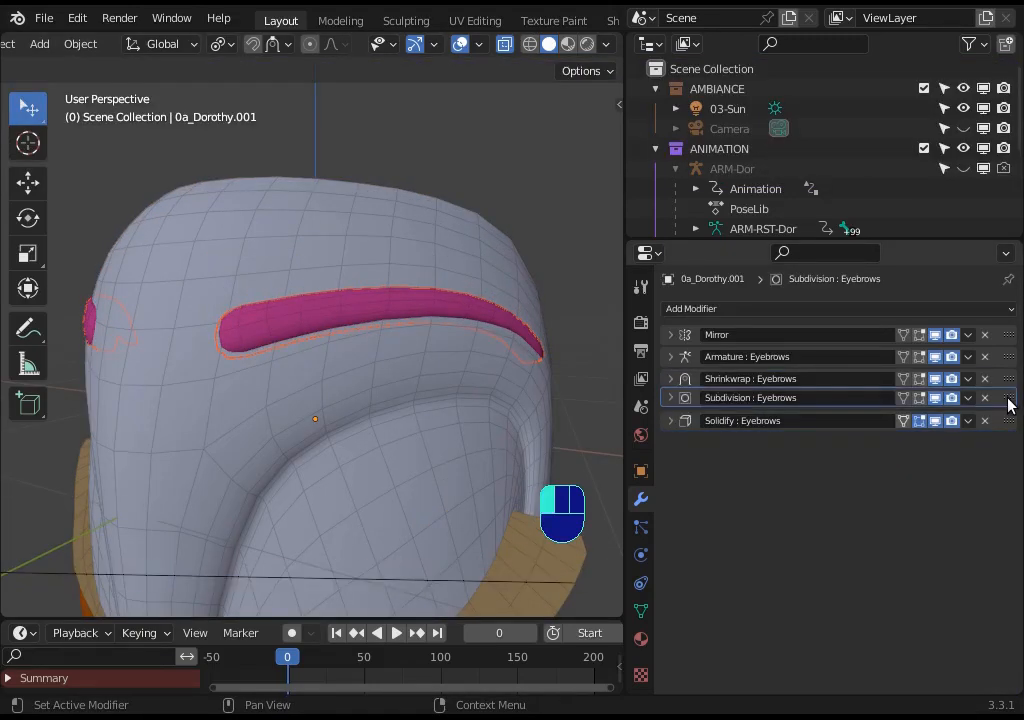
mouse_move(1010, 404)
mouse_down()
mouse_move(1009, 419)
mouse_move(1006, 403)
mouse_up()
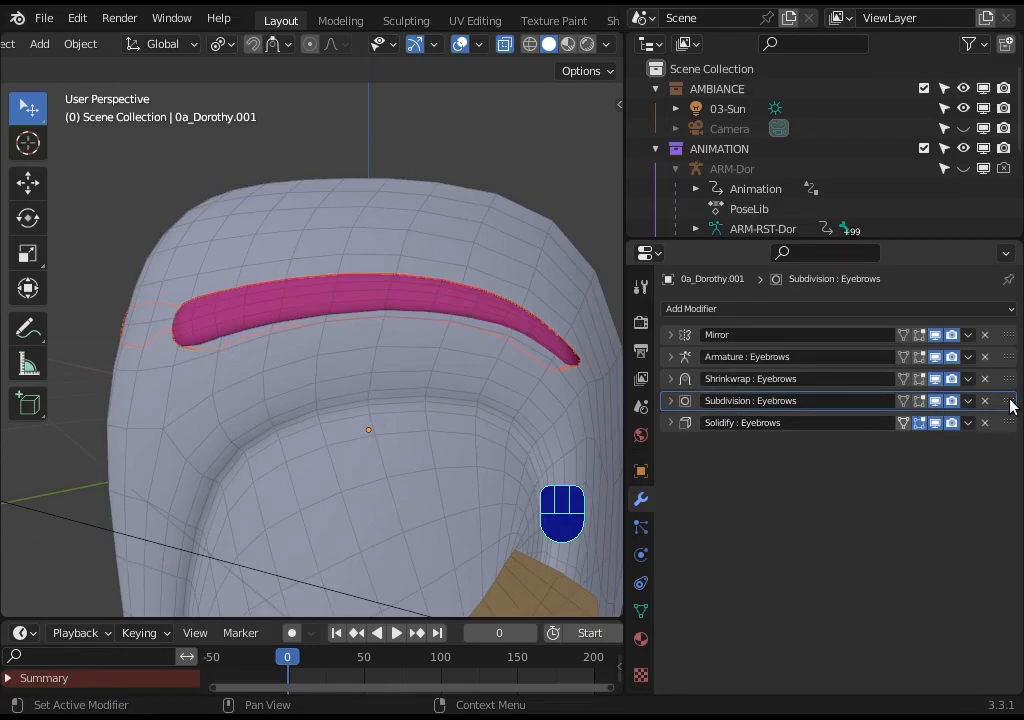
drag(1009, 400, 1012, 420)
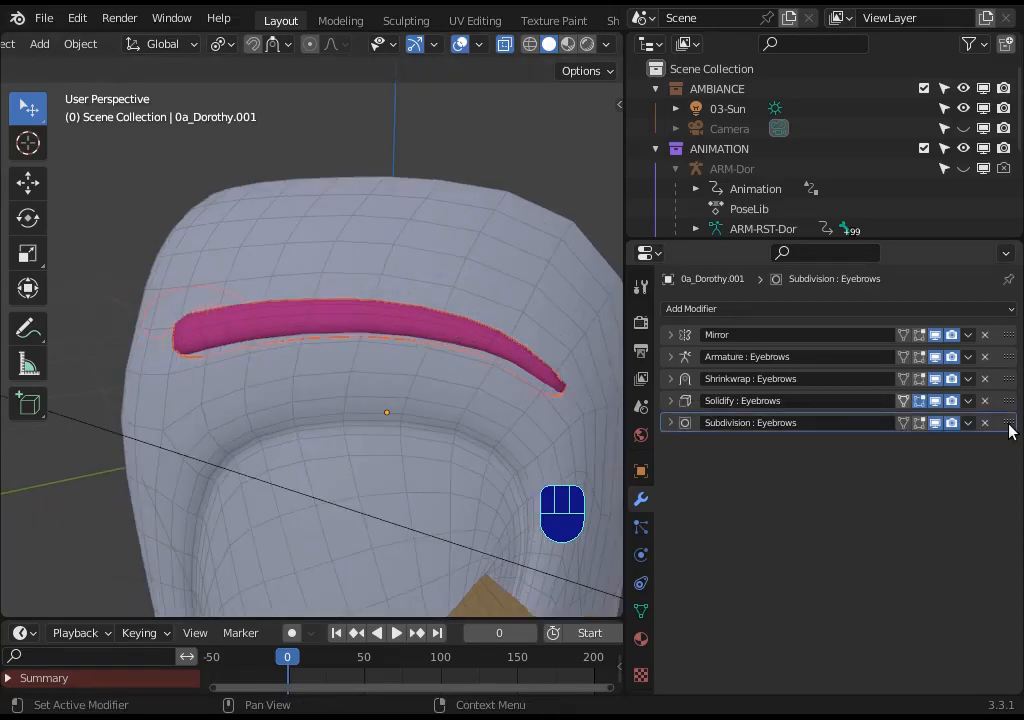
drag(1009, 430, 1008, 407)
middle_drag(560, 405, 492, 395)
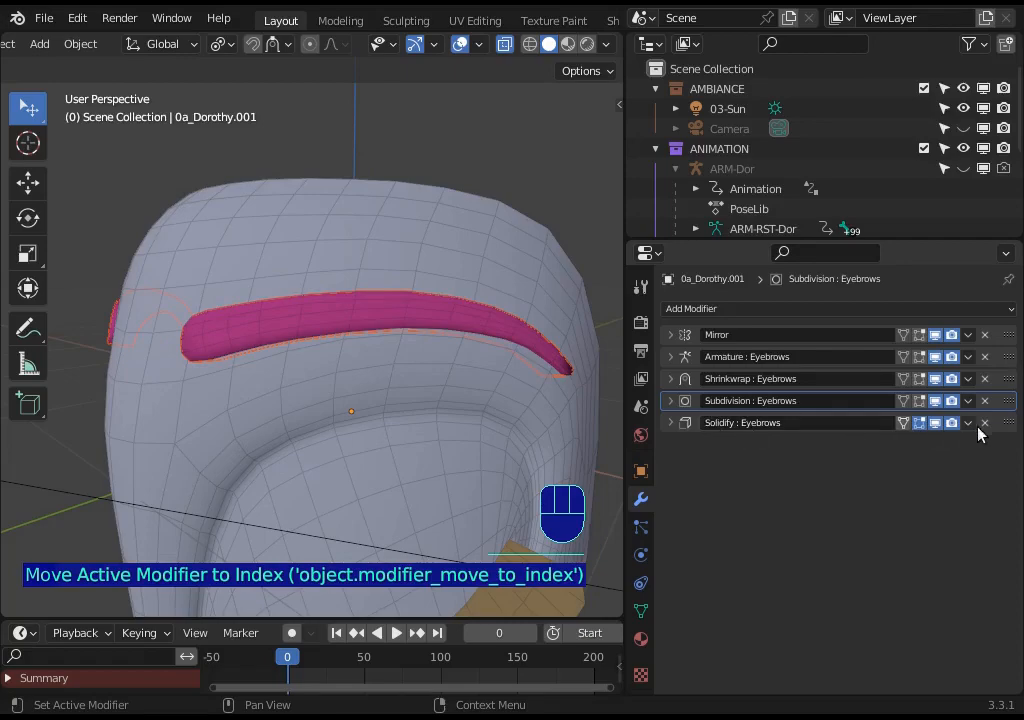
middle_drag(600, 410, 306, 414)
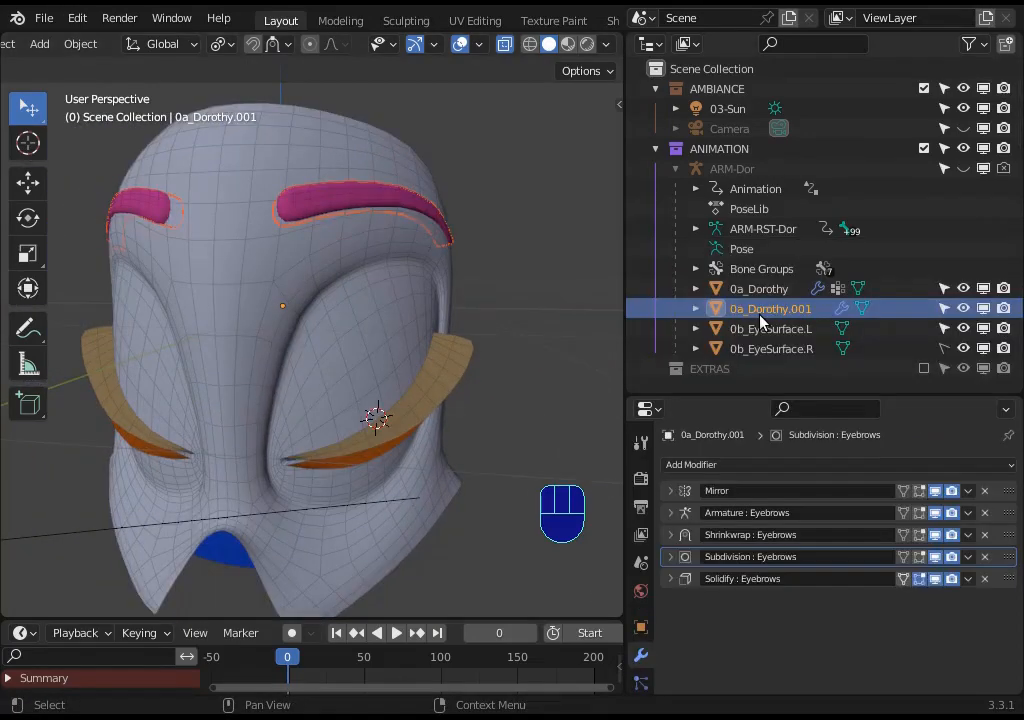
Rename the eyebrow object 0a_Dorothy.001 to 0c_Eyebrows.
double_click(752, 308)
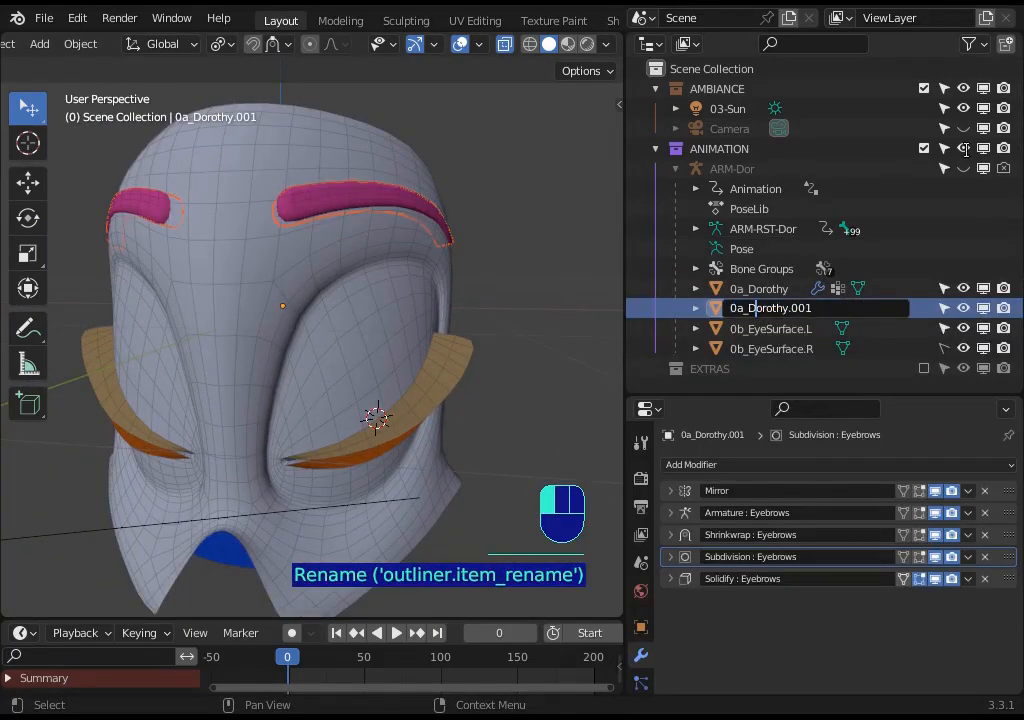
key(Left)
key(BackSpace)
key(BackSpace)
text(c_Eyebrows)
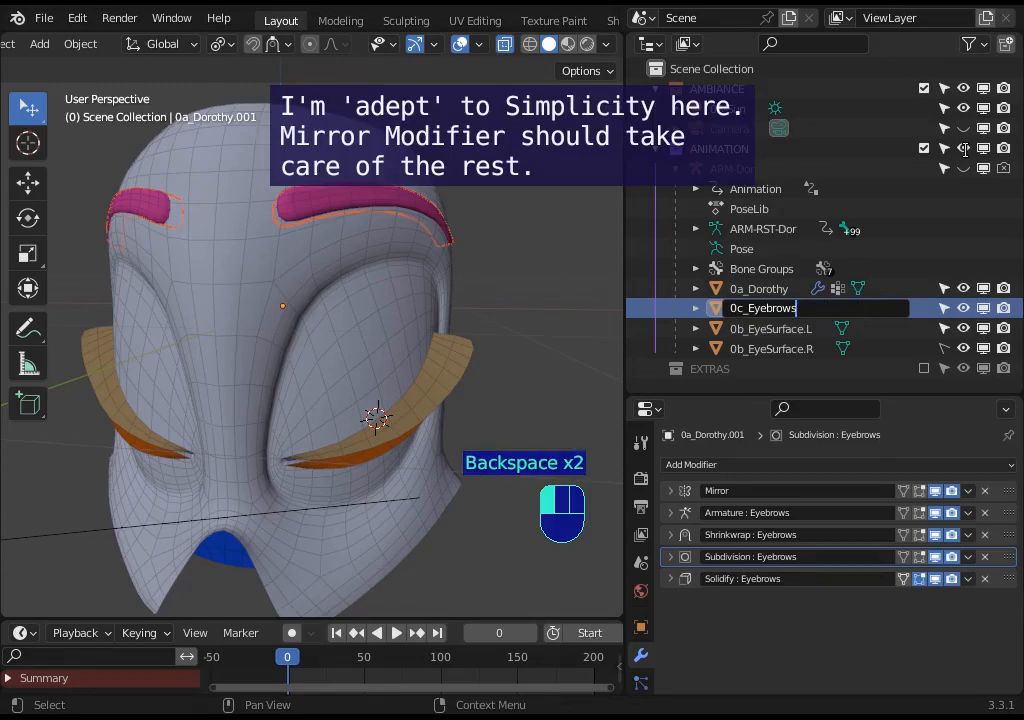
key(Return)
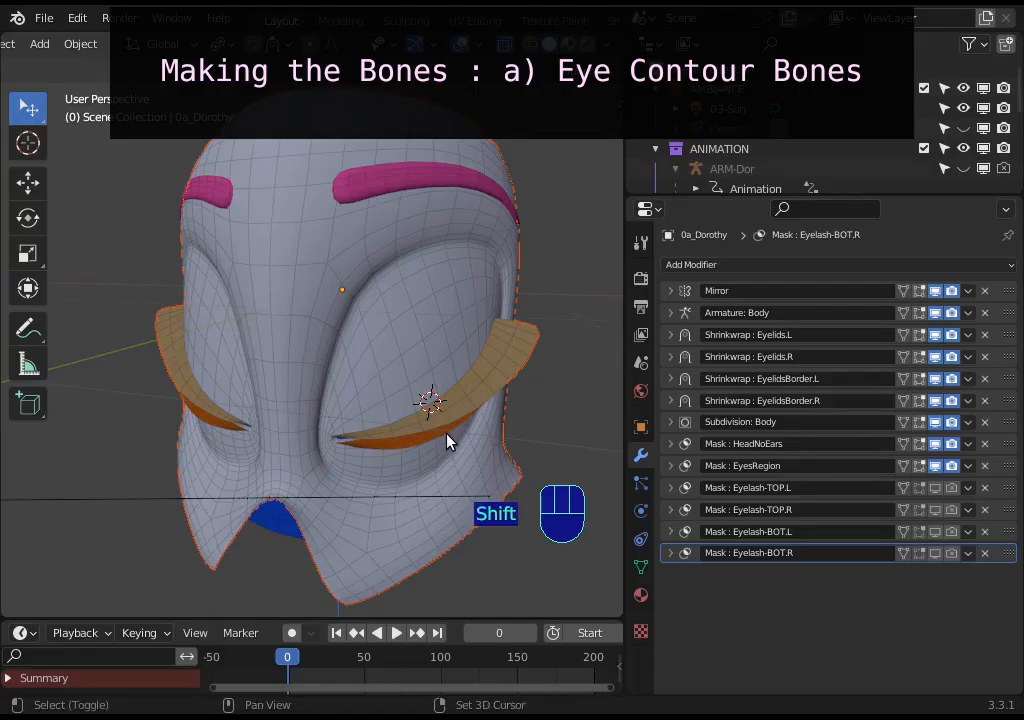
middle_drag(447, 441, 398, 473)
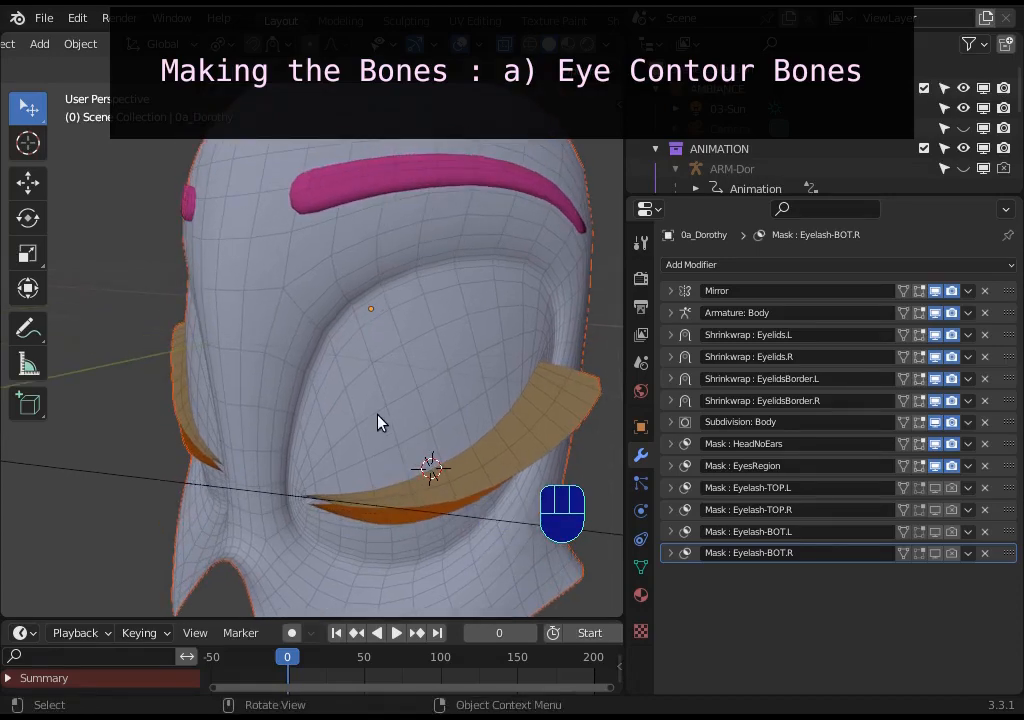
Enable viewport, Edit Mode and on-cage display for the head's four Eyelash mask modifiers, TOP.L, TOP.R, BOT.L and BOT.R.
middle_drag(382, 421, 406, 415)
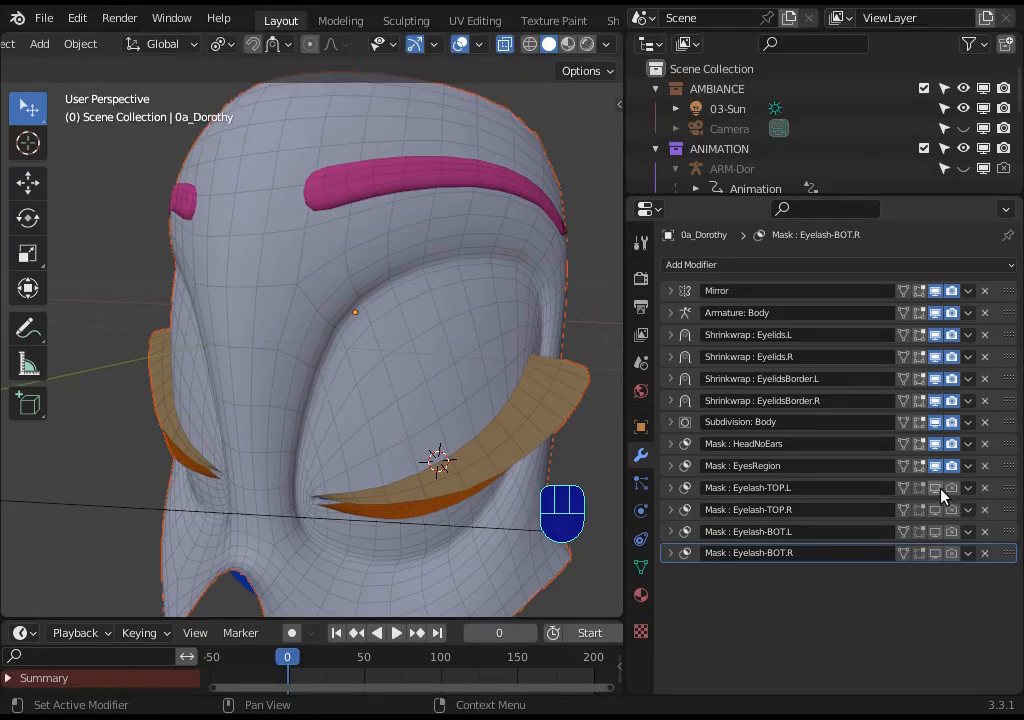
drag(937, 488, 938, 540)
click(936, 553)
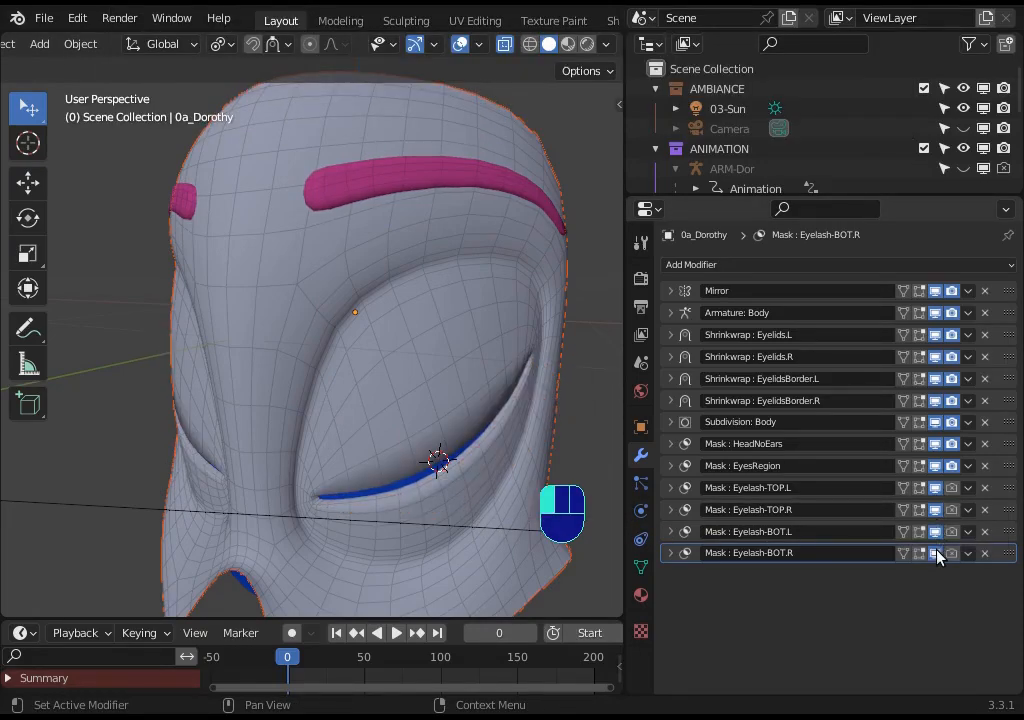
drag(919, 488, 920, 555)
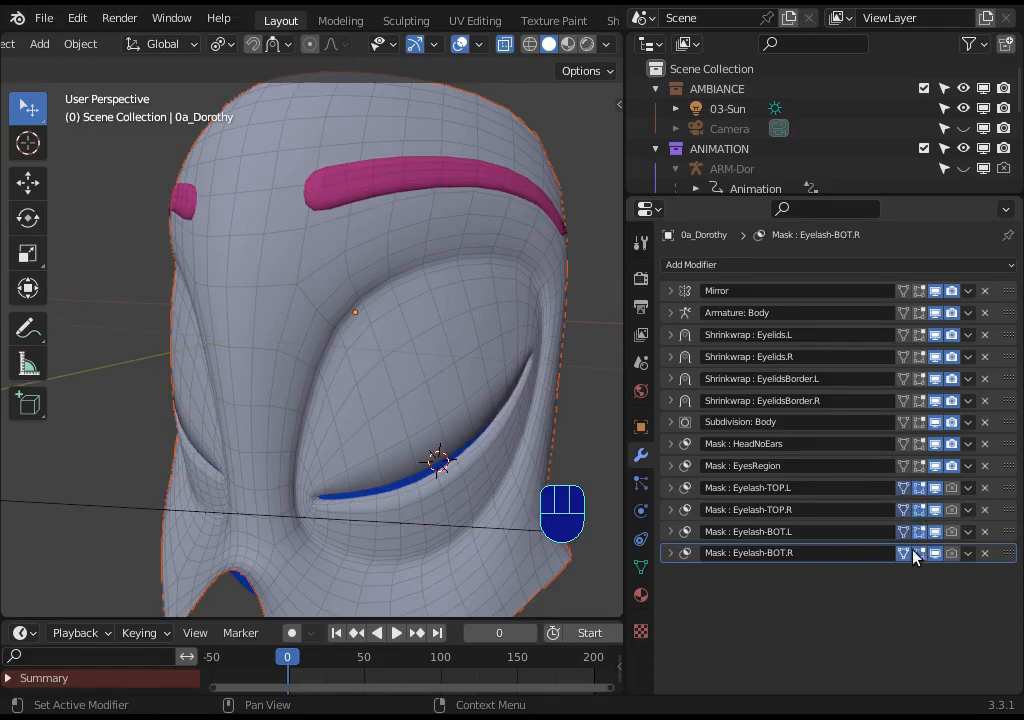
middle_drag(414, 439, 335, 352)
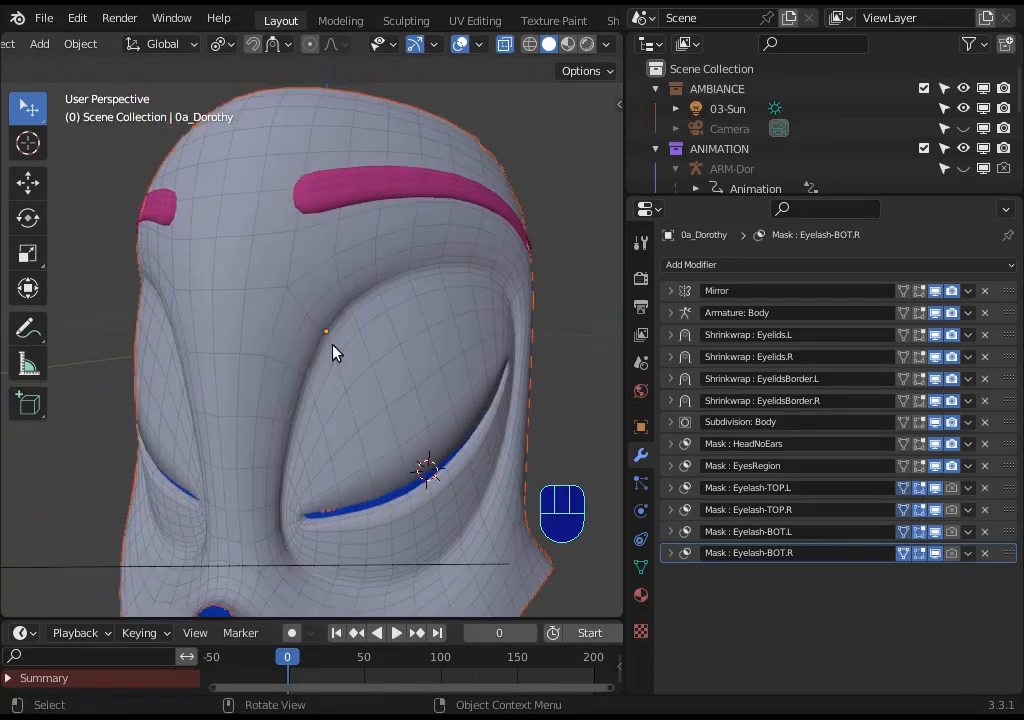
Locate 0c_Eyebrows in the object list and switch its visibility off and on to examine the head with and without it.
middle_drag(633, 334, 349, 235)
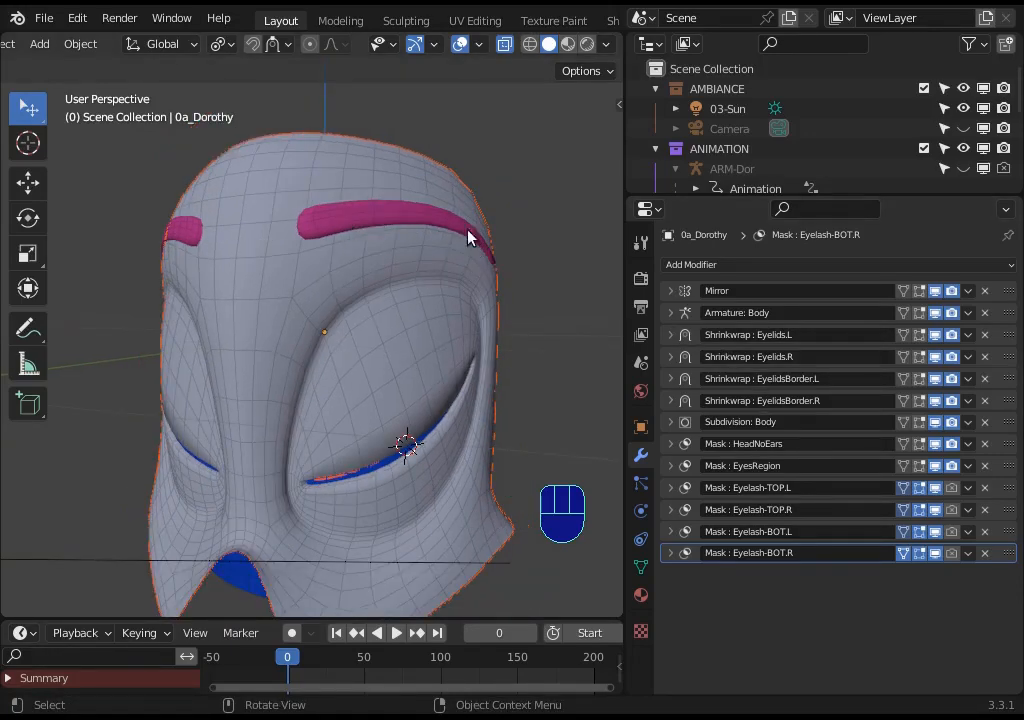
drag(903, 197, 903, 262)
scroll(930, 180, down, 3)
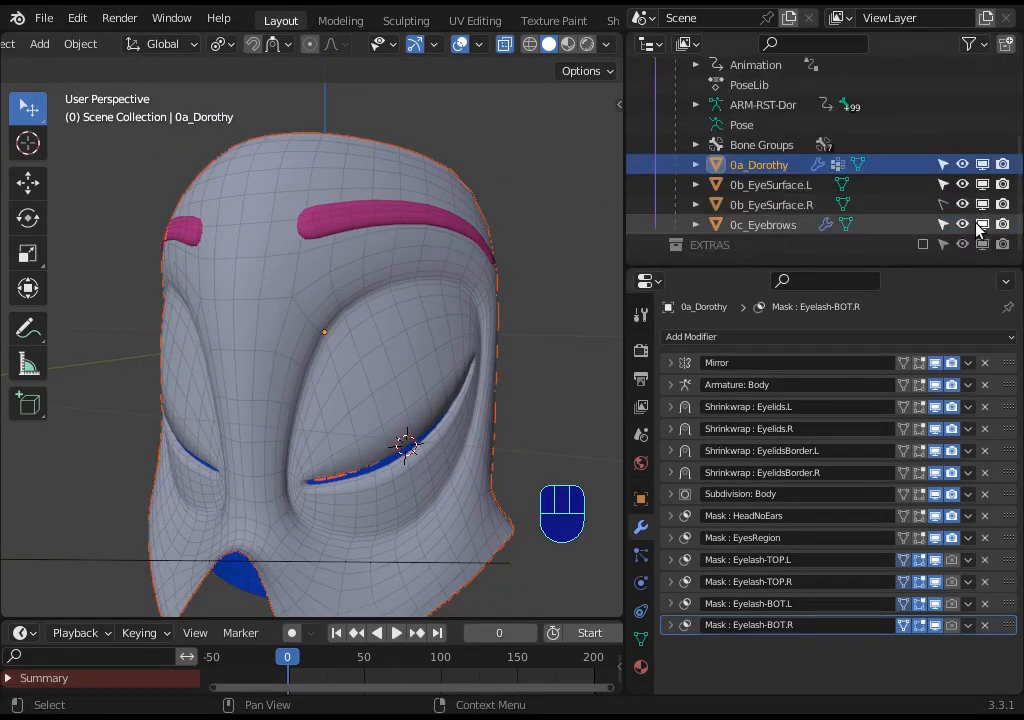
click(964, 225)
click(964, 225)
click(964, 225)
click(964, 225)
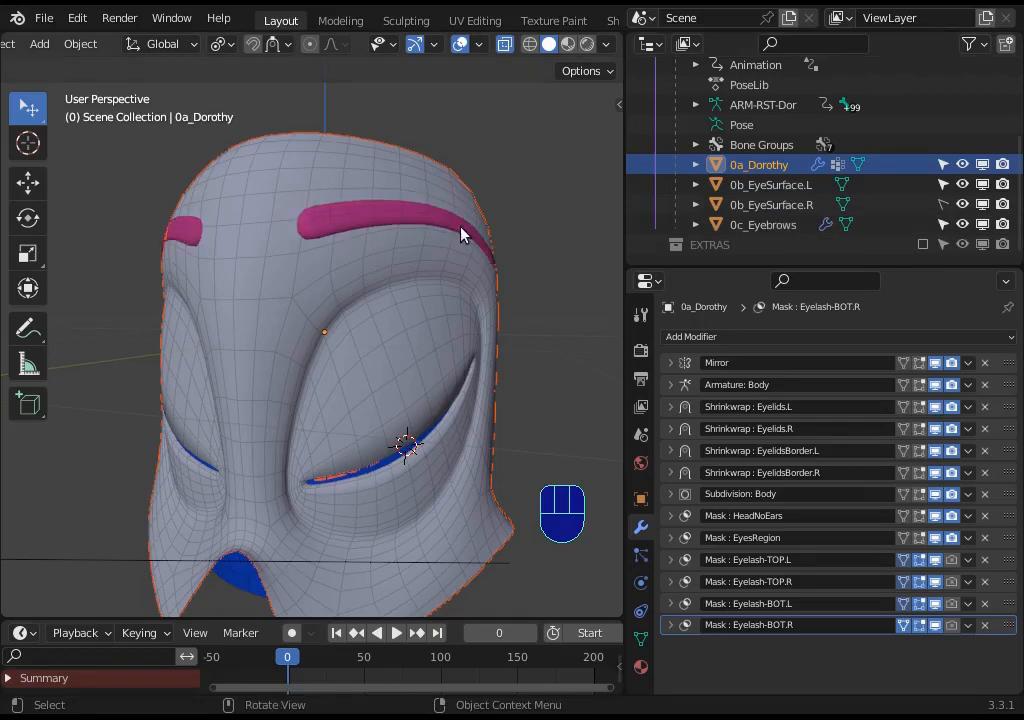
middle_drag(462, 231, 268, 230)
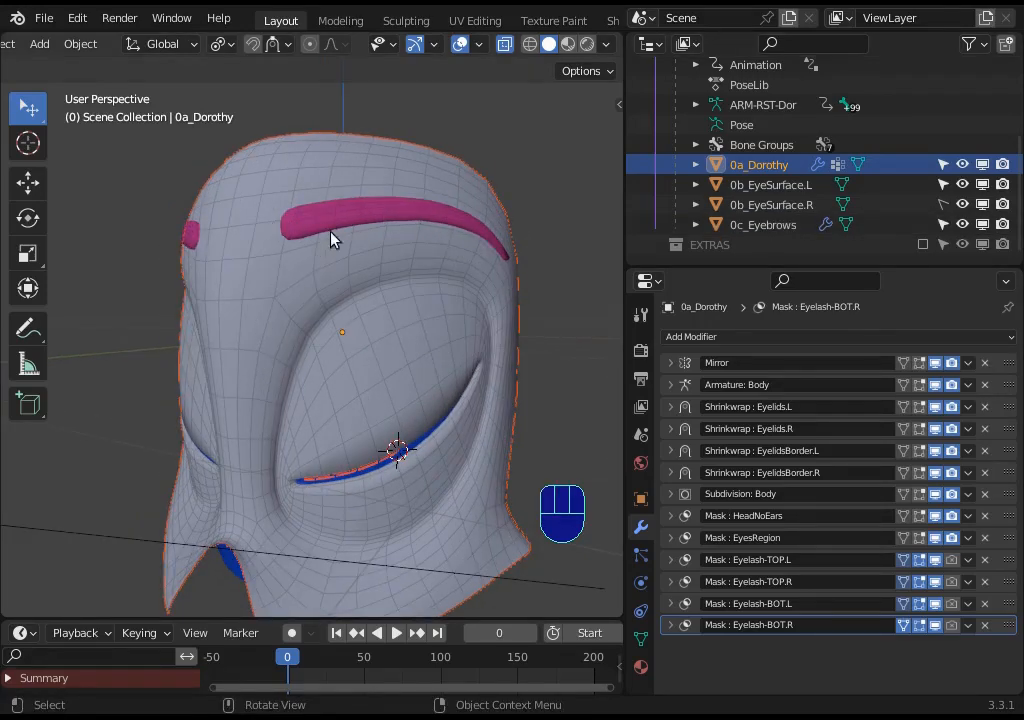
middle_drag(343, 559, 299, 471)
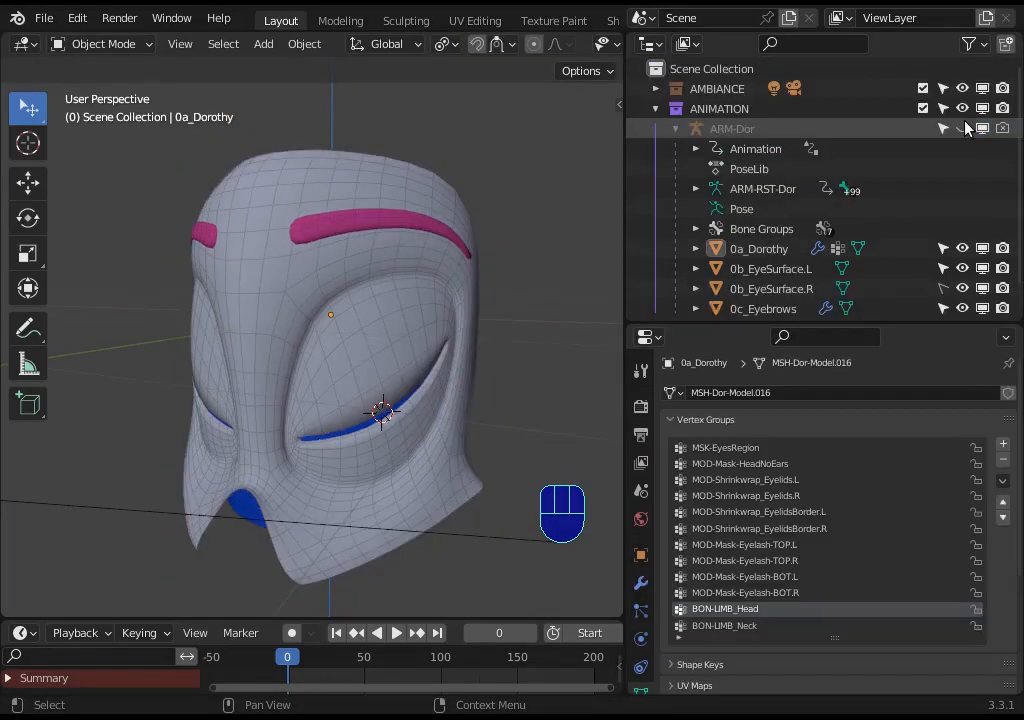
Unhide the ARM-Dor armature and enter its Edit Mode with the bone layer manager shown.
click(963, 128)
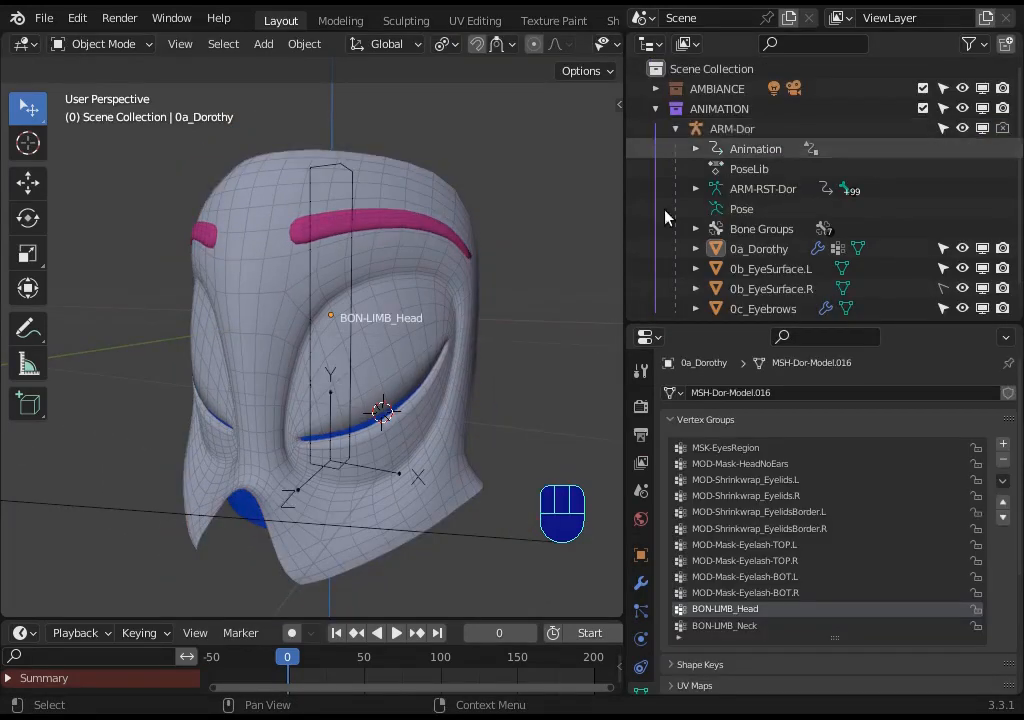
click(351, 238)
key(Tab)
key(n)
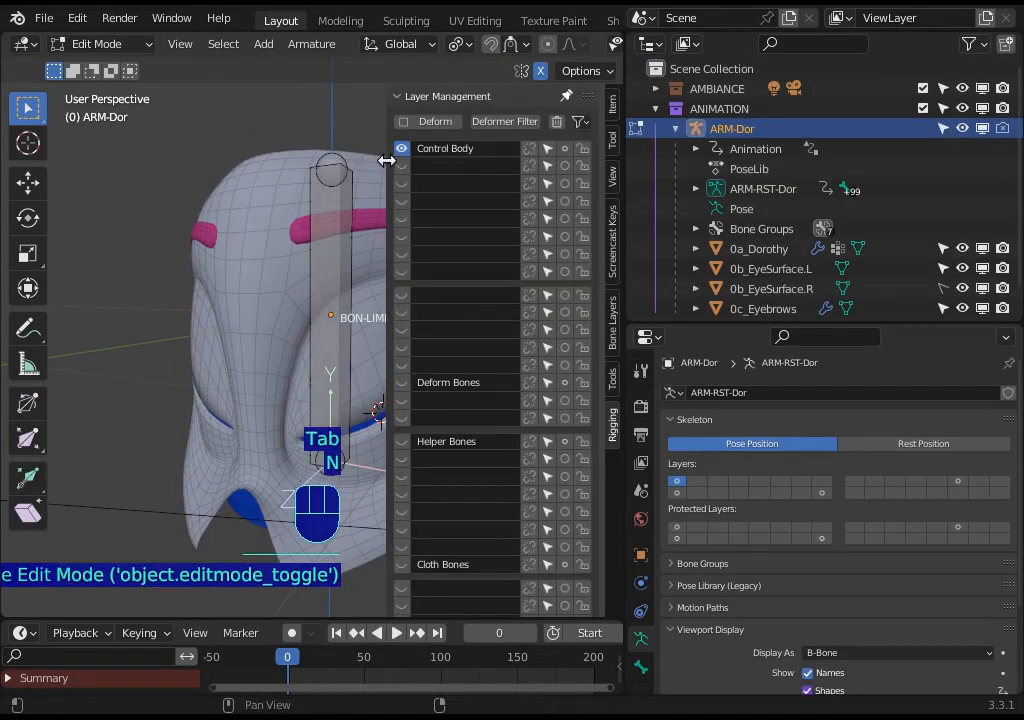
Name the two bone layers below Control Body CTL-EyeContour and DEF-EyeContour, and leave only CTL-EyeContour visible.
click(410, 163)
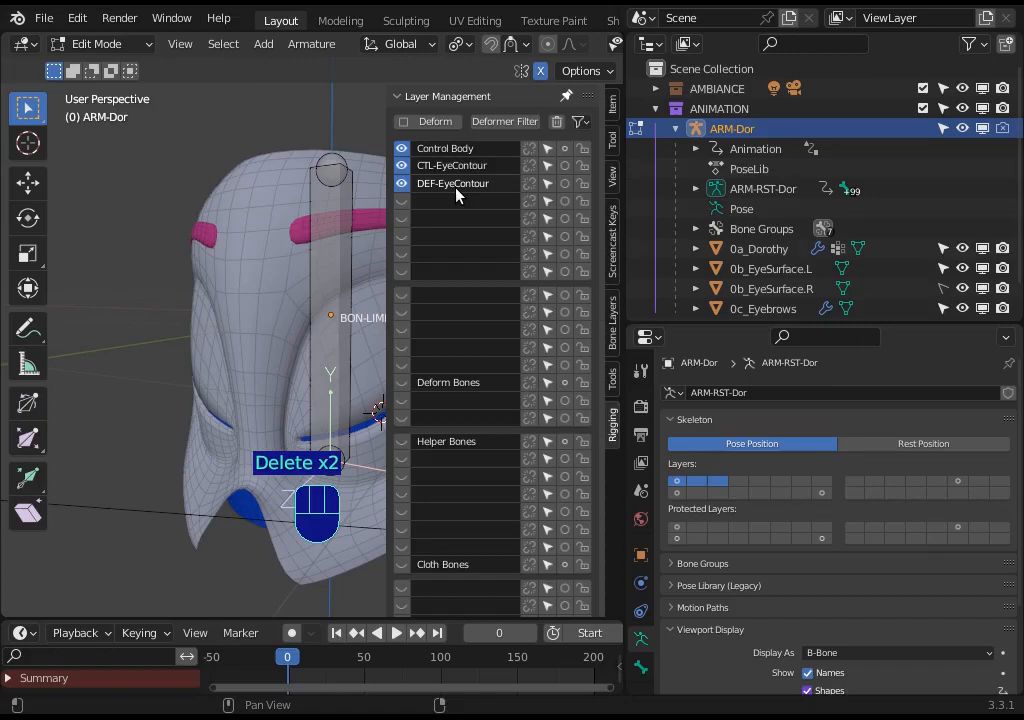
click(401, 149)
click(399, 182)
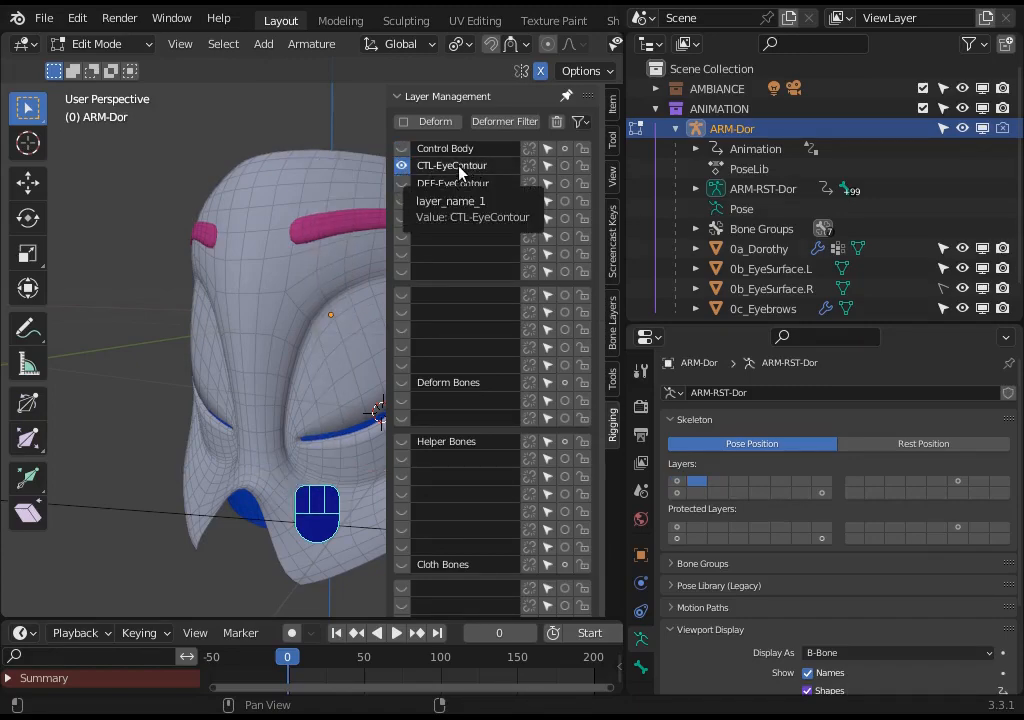
double_click(435, 166)
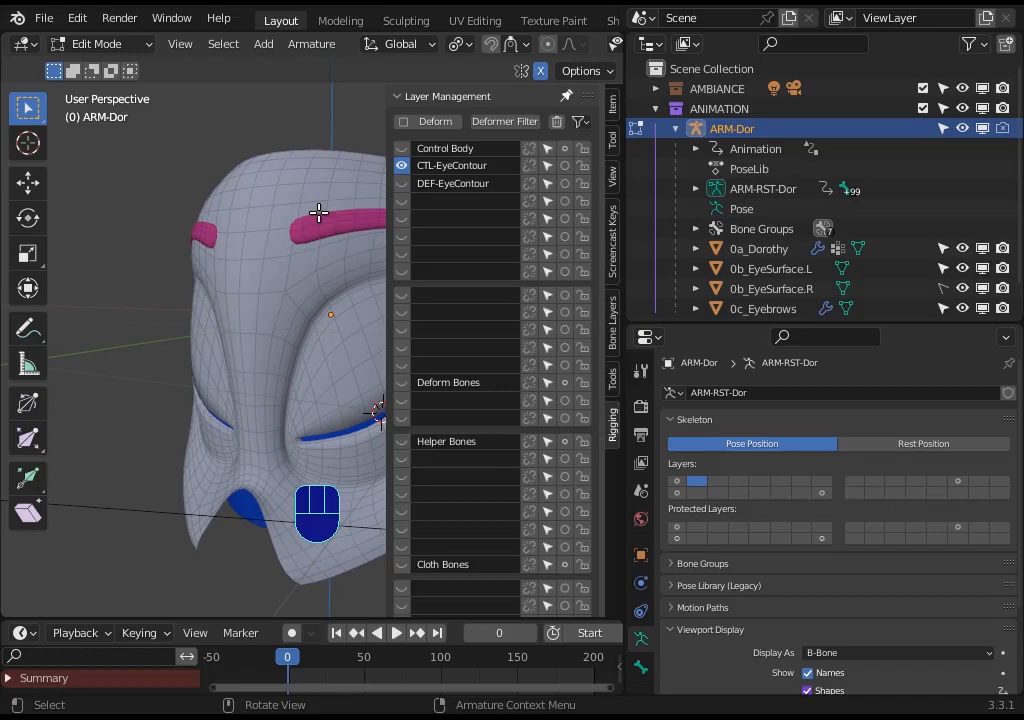
key(n)
Place the 3D cursor on the nose bridge between the eyes and turn on Face Nearest snapping.
middle_drag(258, 496, 300, 440)
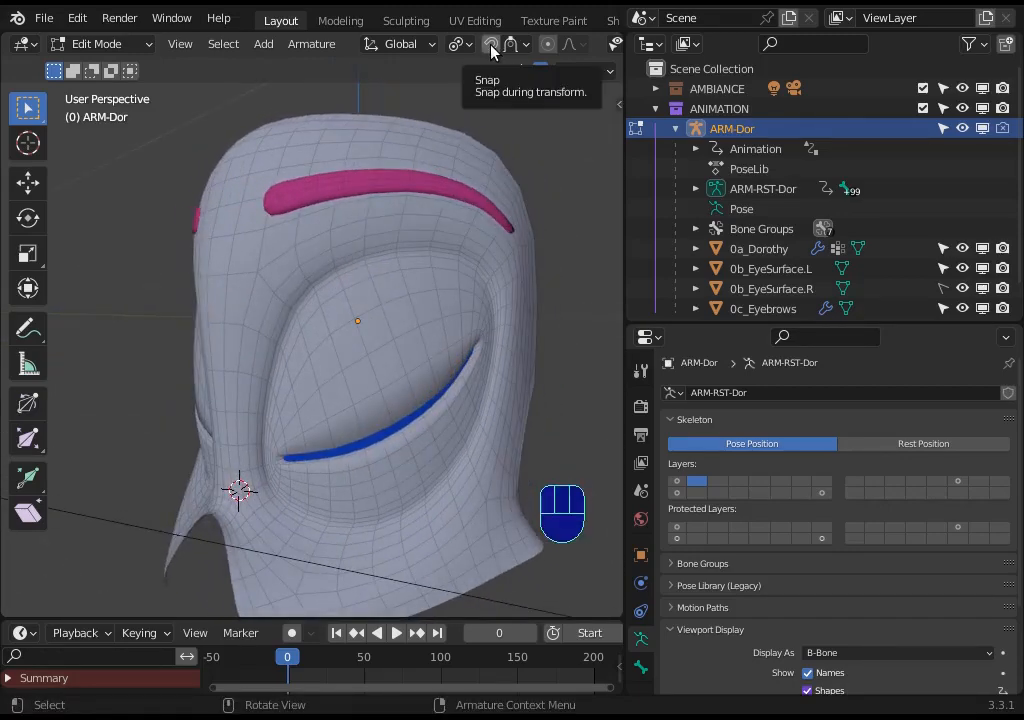
click(491, 44)
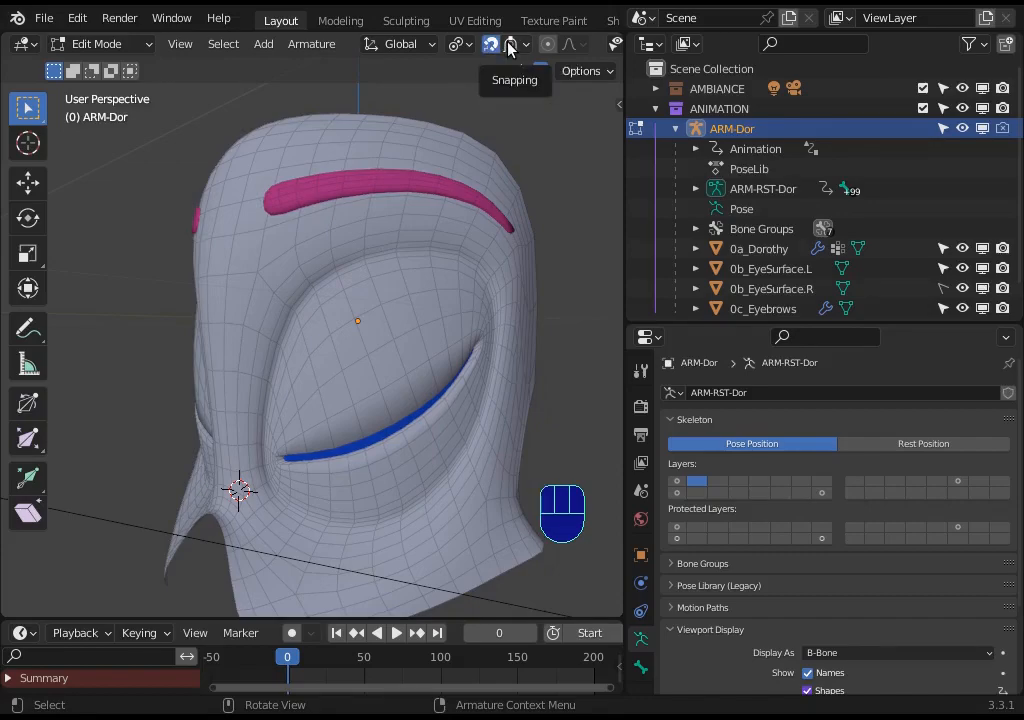
click(508, 48)
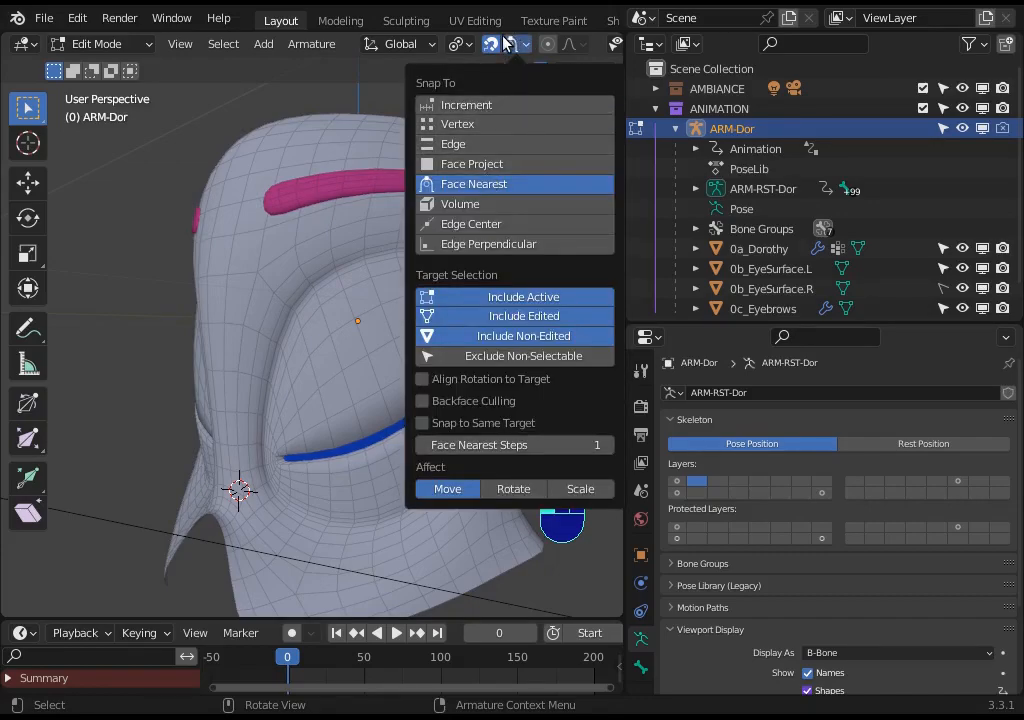
middle_drag(150, 490, 289, 498)
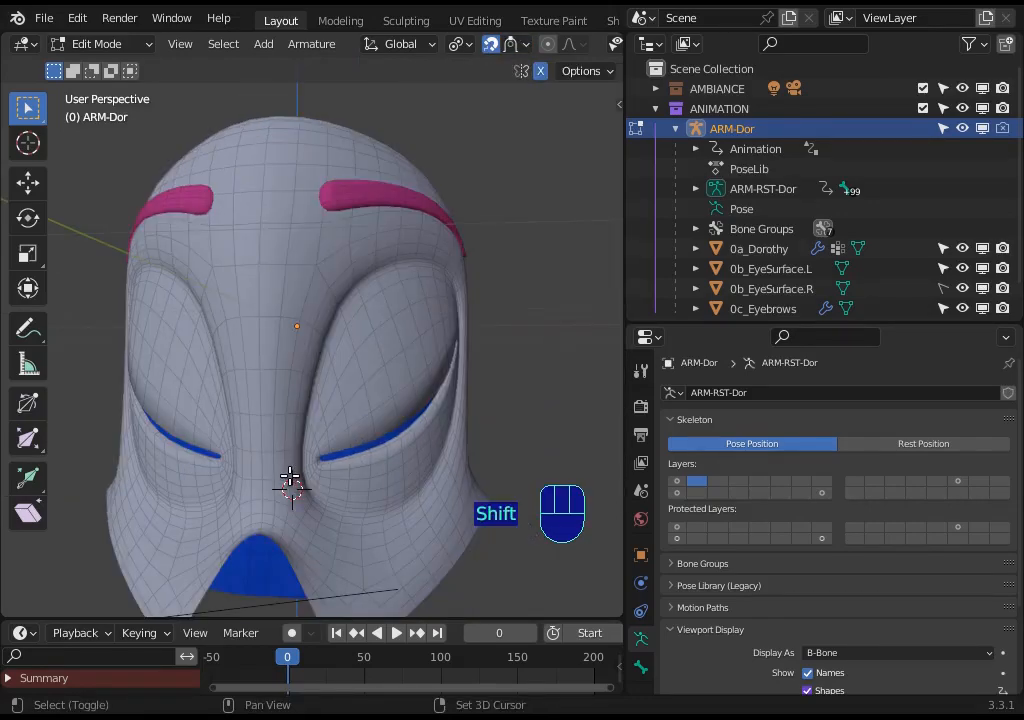
Add a bone at the 3D cursor and set the armature's display to Octahedral.
middle_drag(281, 448, 258, 378)
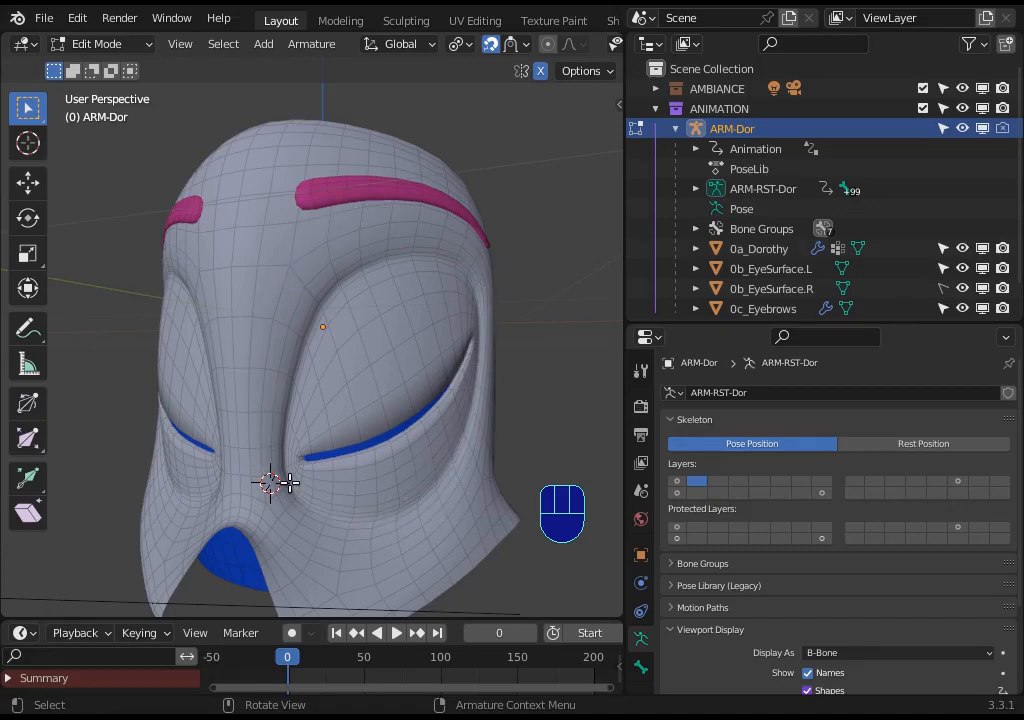
key(shift+a)
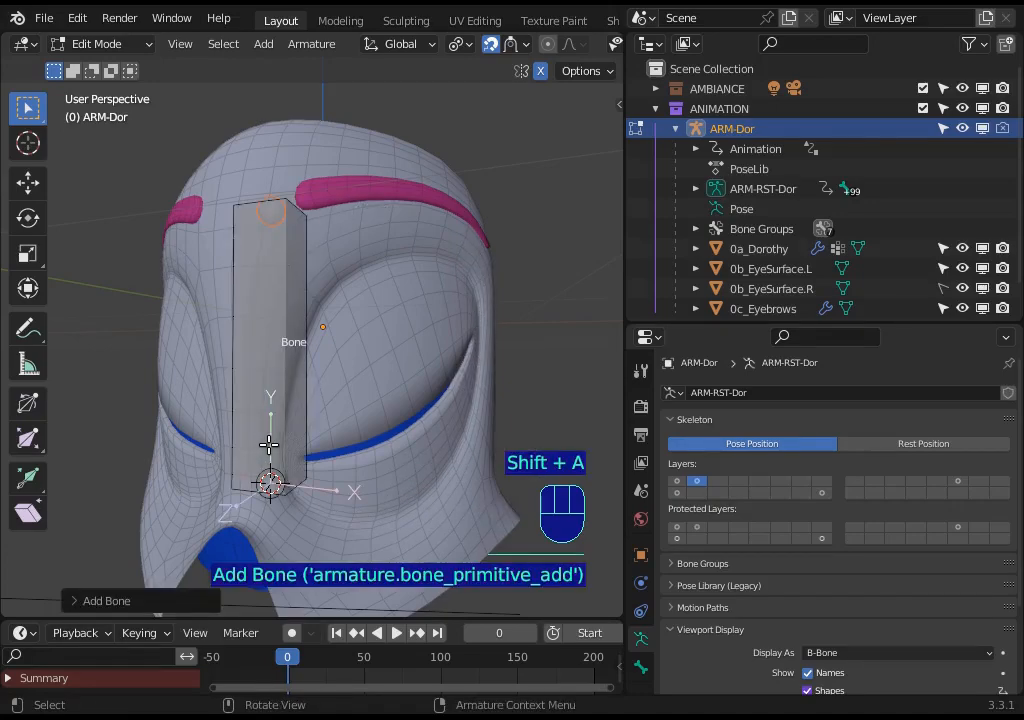
scroll(834, 542, down, 3)
click(832, 541)
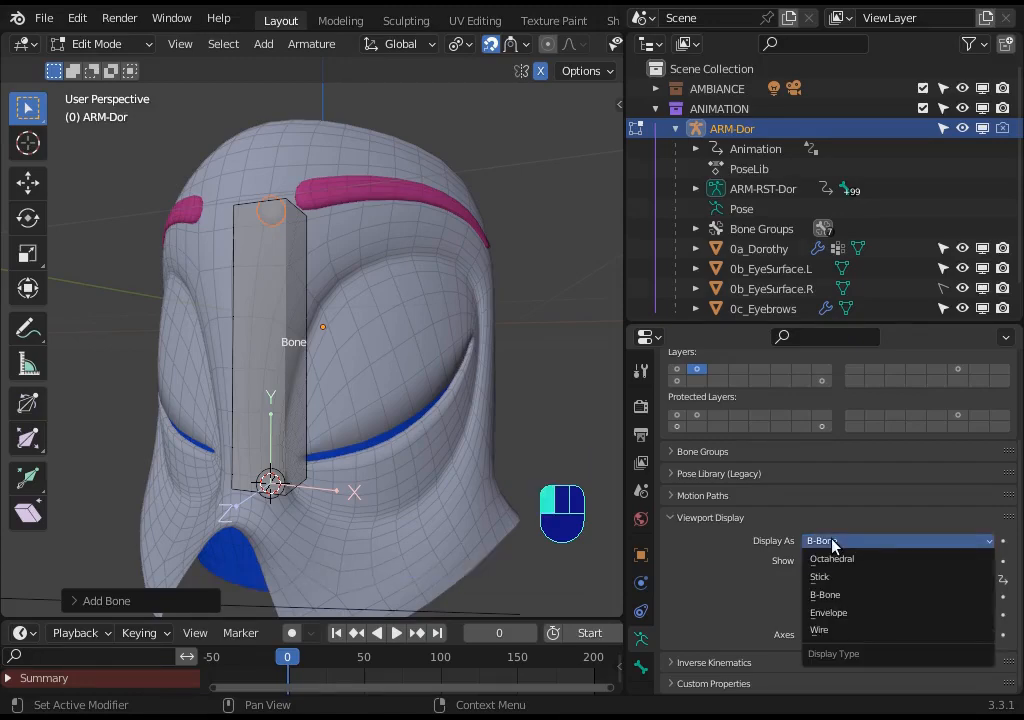
click(839, 560)
Snap the new bone's root to the nose bridge and lower its tip onto the middle of the forehead.
key(g)
click(280, 484)
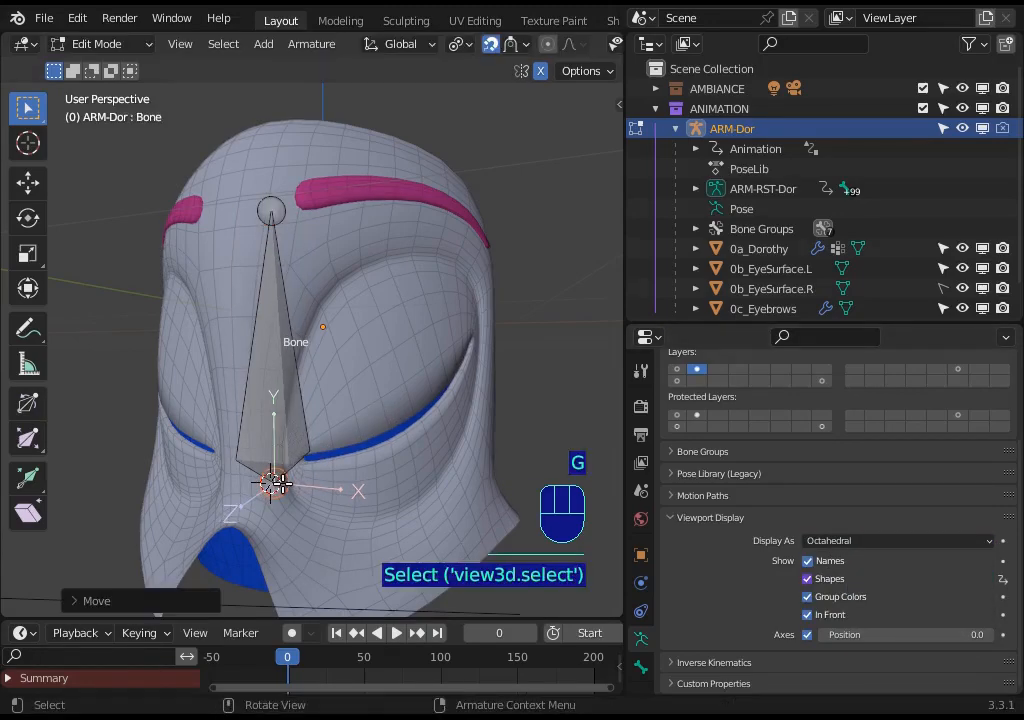
click(271, 210)
key(g)
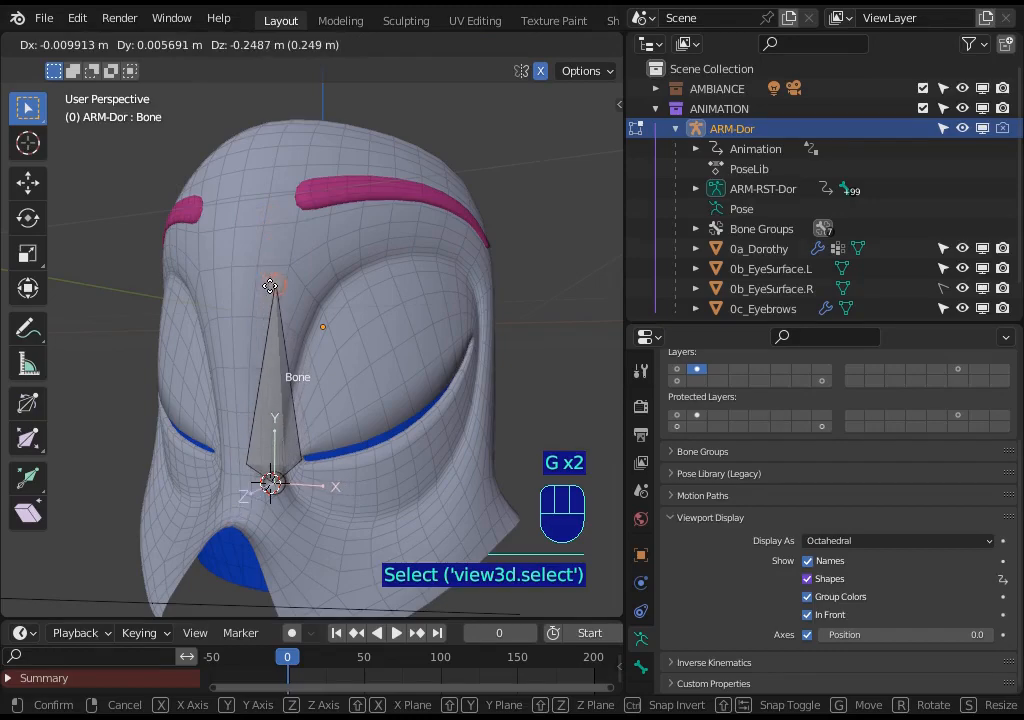
click(265, 264)
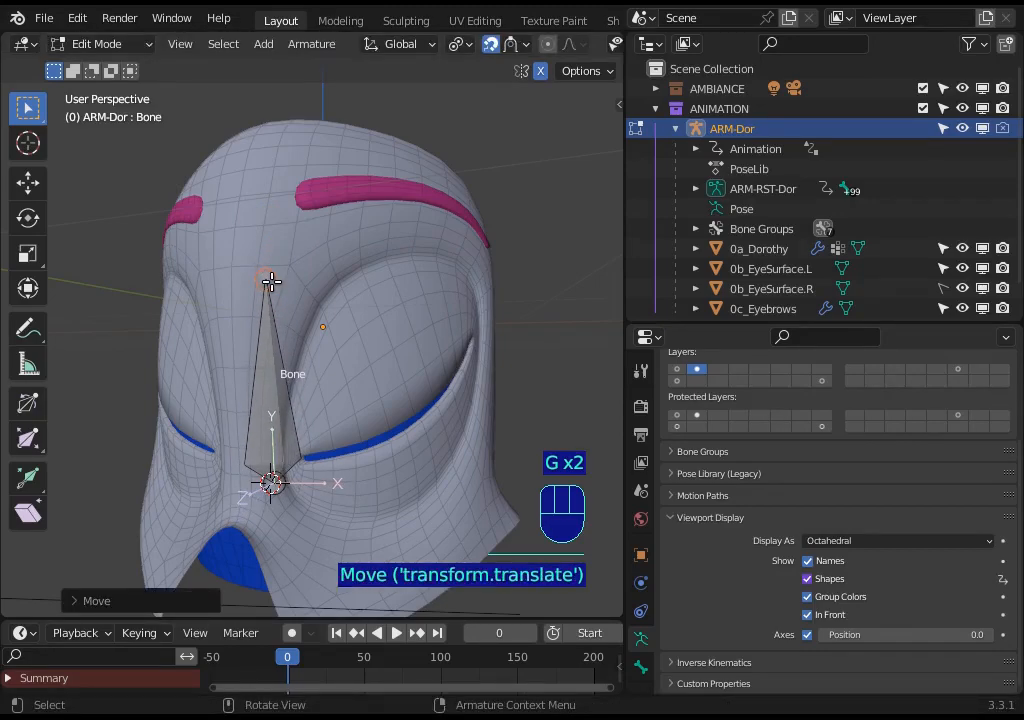
Extrude a second bone from the tip to the eyebrow's inner end and adjust the joint between the bones.
key(e)
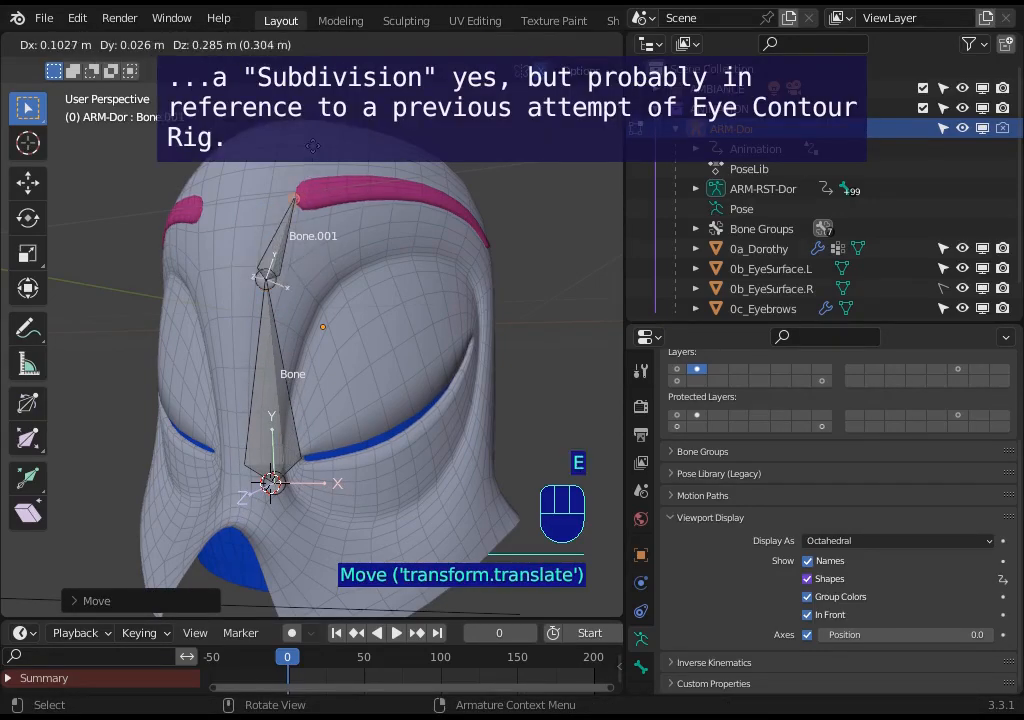
click(300, 192)
shift+click(258, 353)
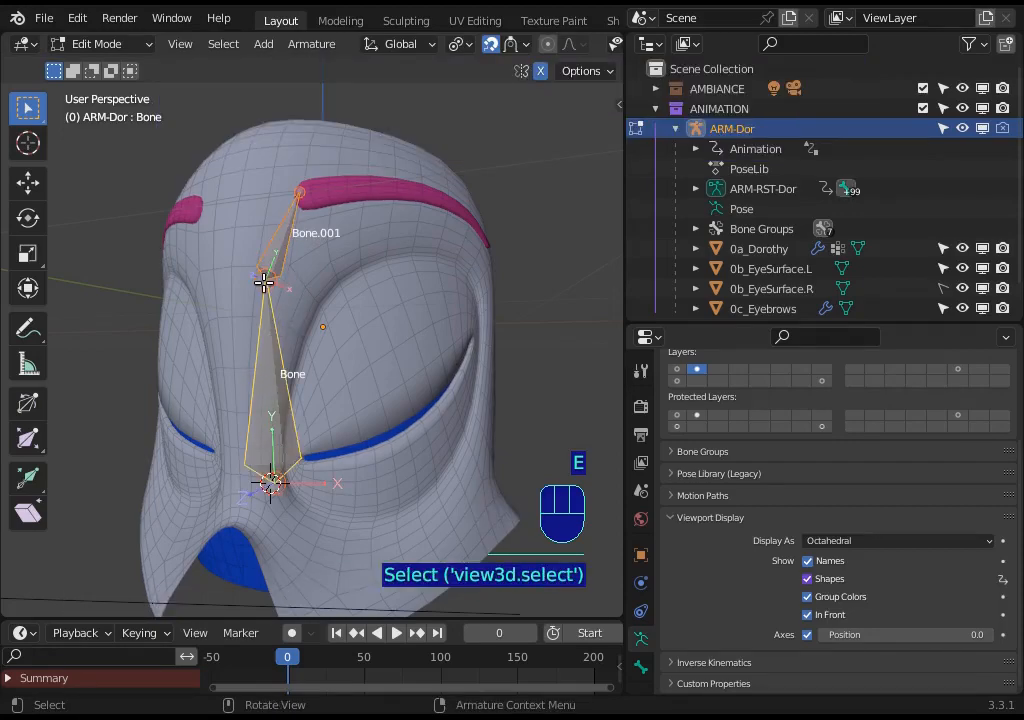
key(g)
click(318, 259)
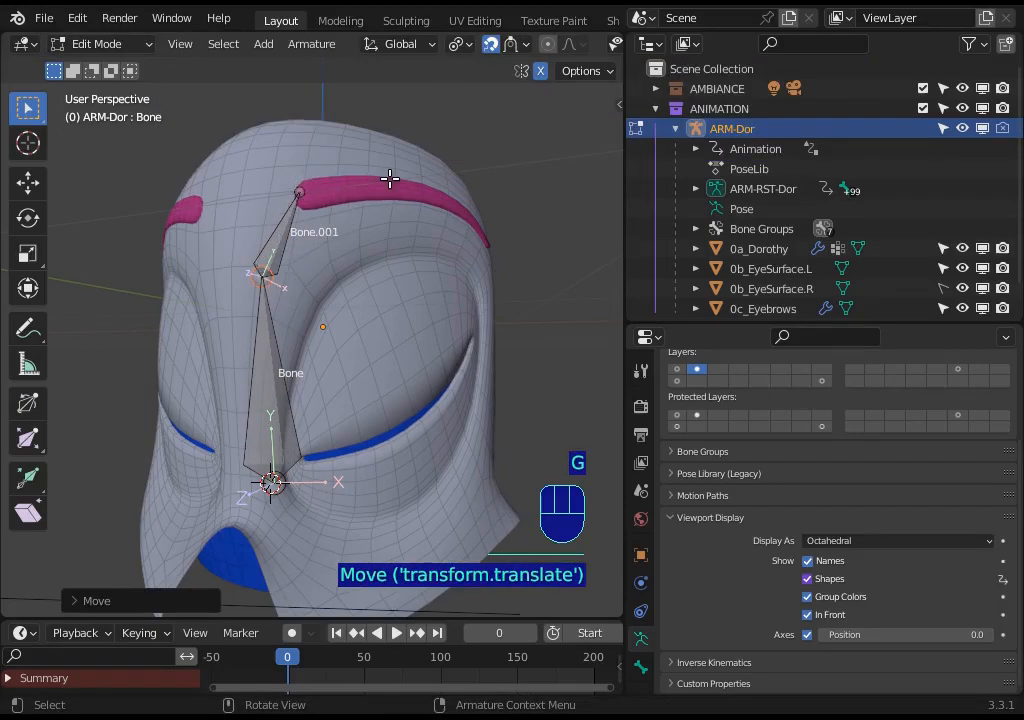
Reposition the second bone's tip at the eyebrow's inner end and raise the joint between the two bones.
click(307, 191)
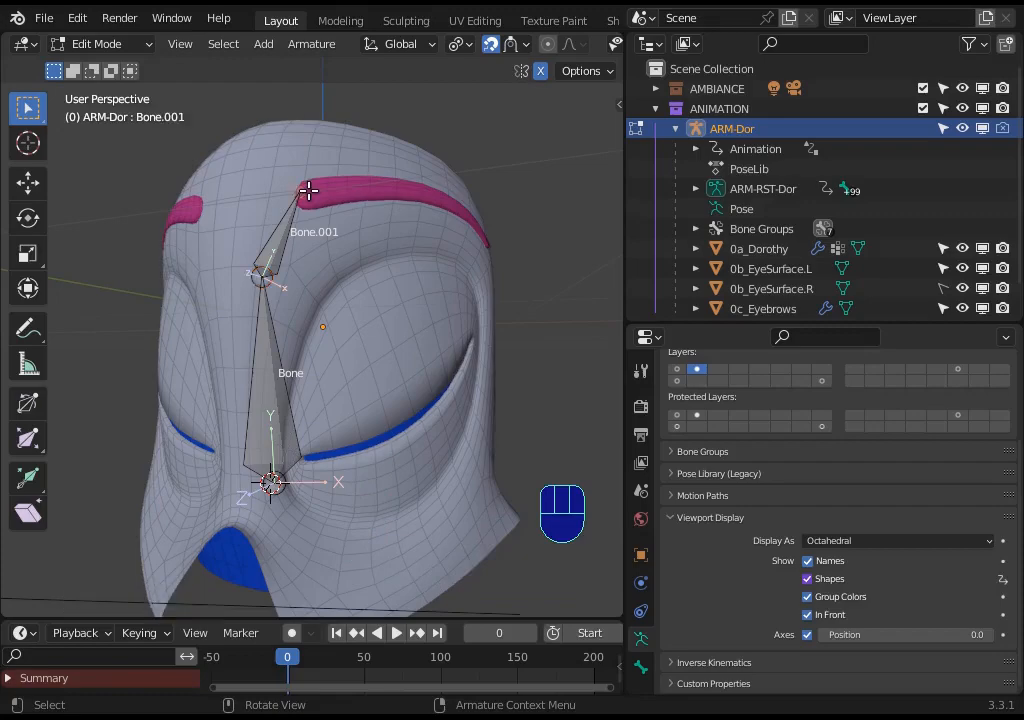
key(g)
click(302, 199)
click(263, 276)
key(g)
click(266, 250)
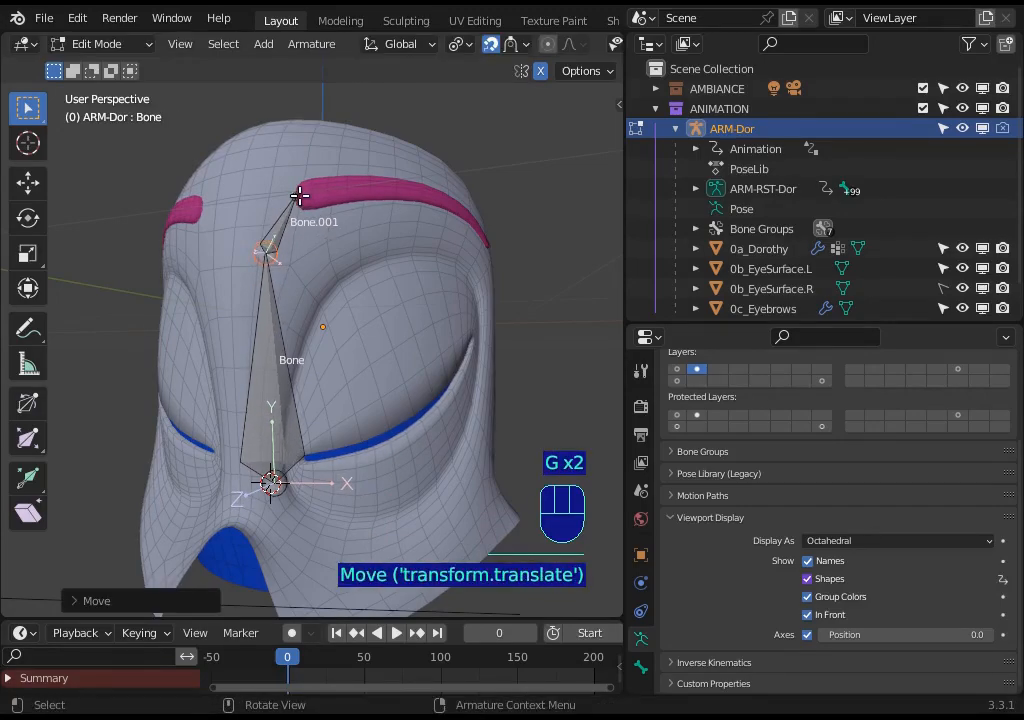
Snap the second bone's tip to the forehead surface just below the eyebrow's inner corner.
click(297, 197)
key(g)
click(319, 231)
middle_drag(320, 231, 306, 232)
key(g)
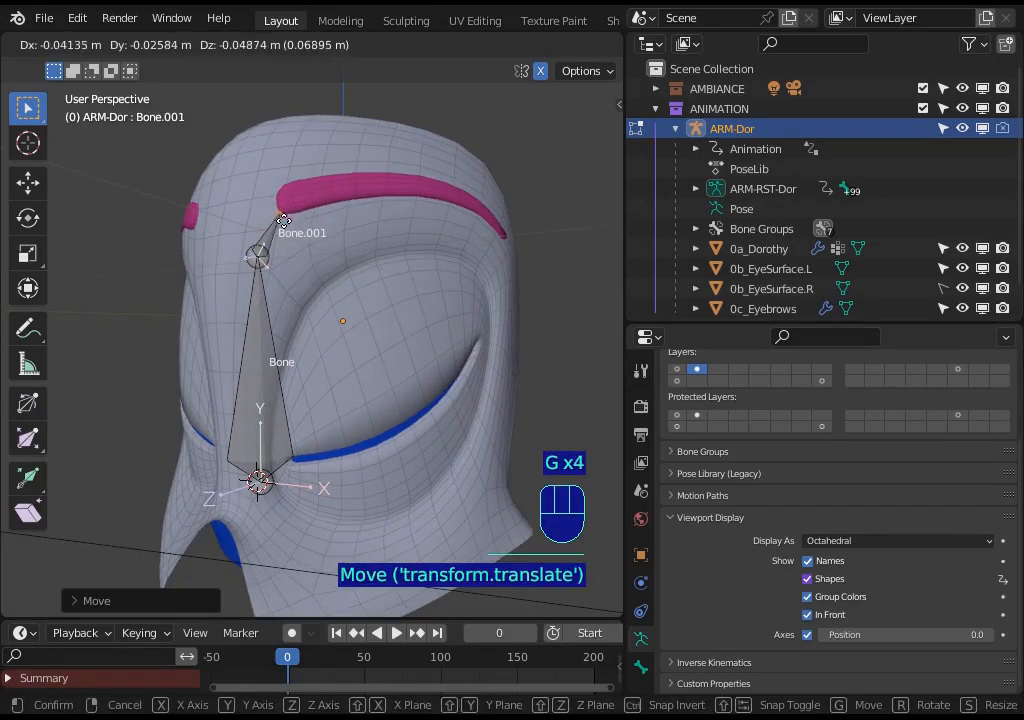
click(308, 243)
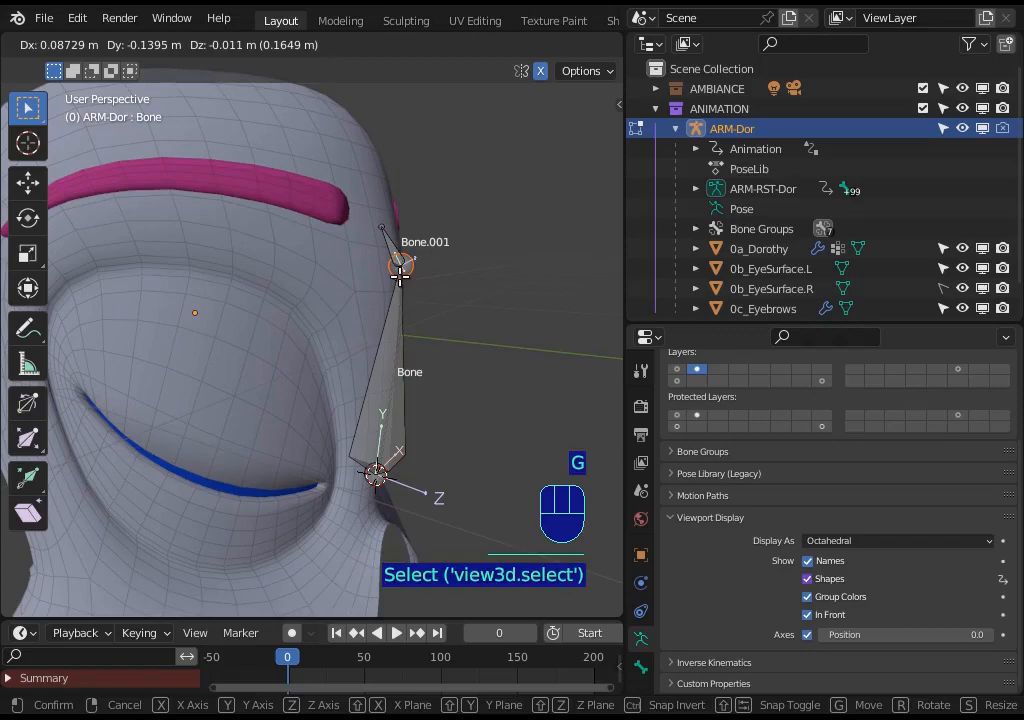
Snap the joint between the two bones to the centre of the forehead and the first bone's root to the nose bridge.
click(400, 276)
middle_drag(400, 276, 180, 342)
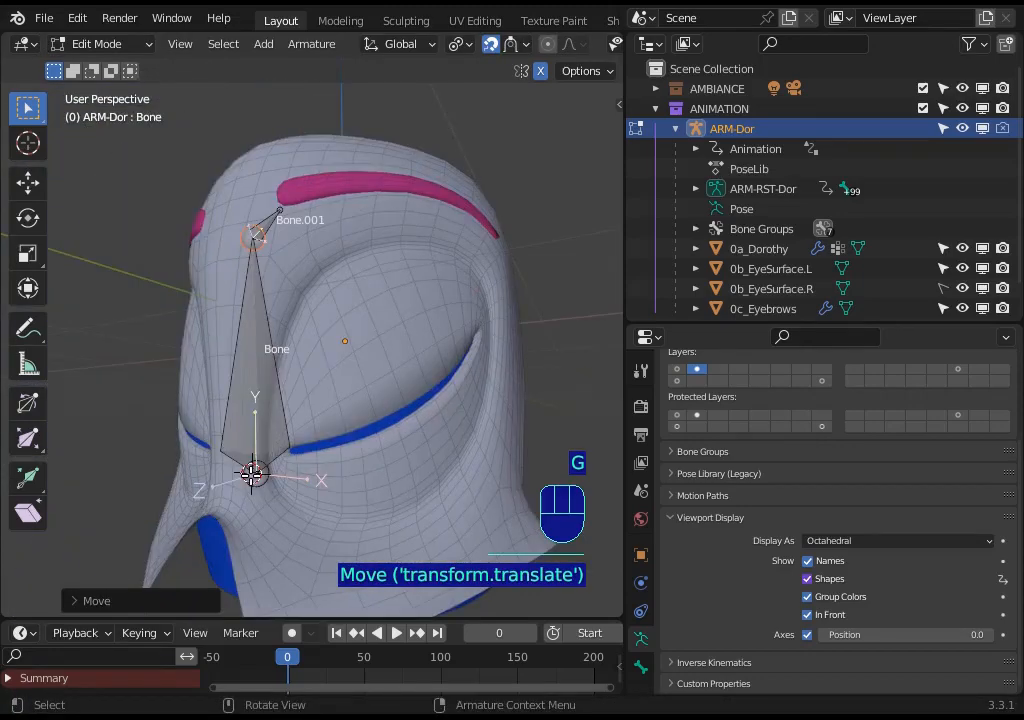
click(255, 475)
key(g)
click(259, 477)
middle_drag(259, 477, 258, 523)
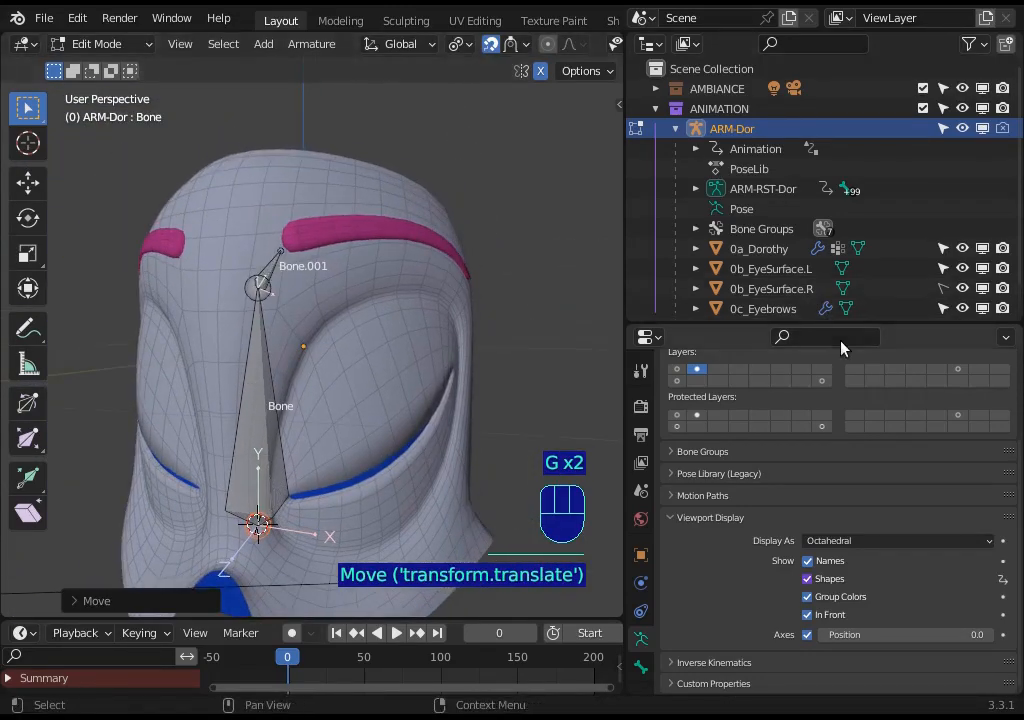
Hide 0c_Eyebrows and snap the second bone's tip onto the bare forehead surface above the eye's inner corner.
click(963, 308)
click(275, 247)
key(g)
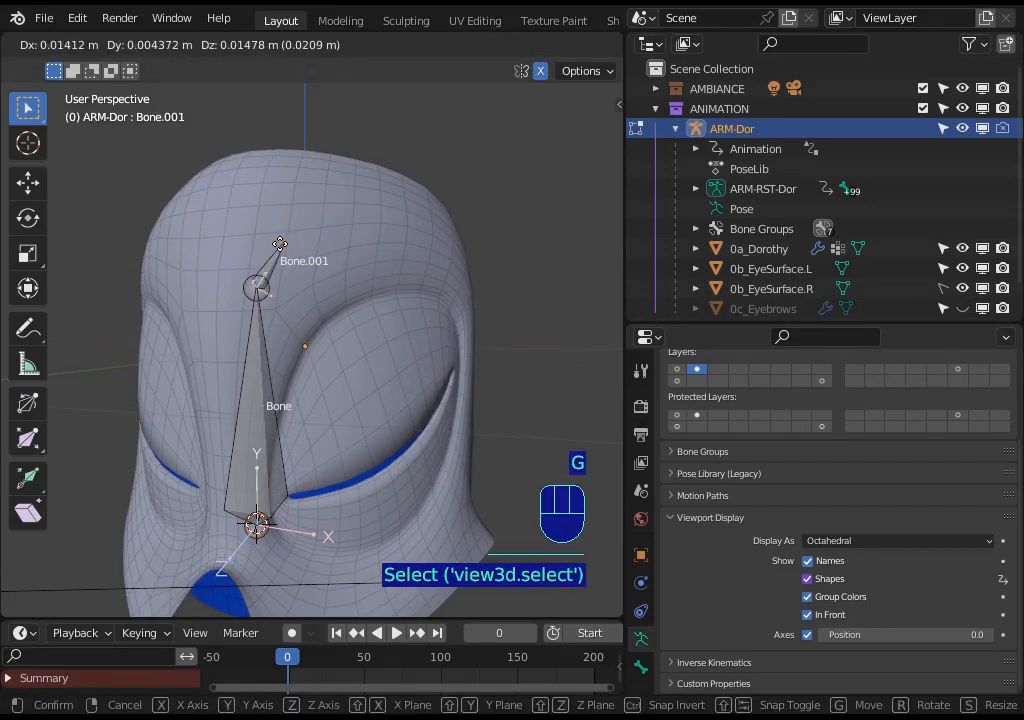
key(g)
click(283, 245)
Place the second bone's tip on the forehead above the eye's inner corner and extrude a third bone outward along the brow.
middle_drag(283, 245, 245, 225)
click(233, 258)
key(e)
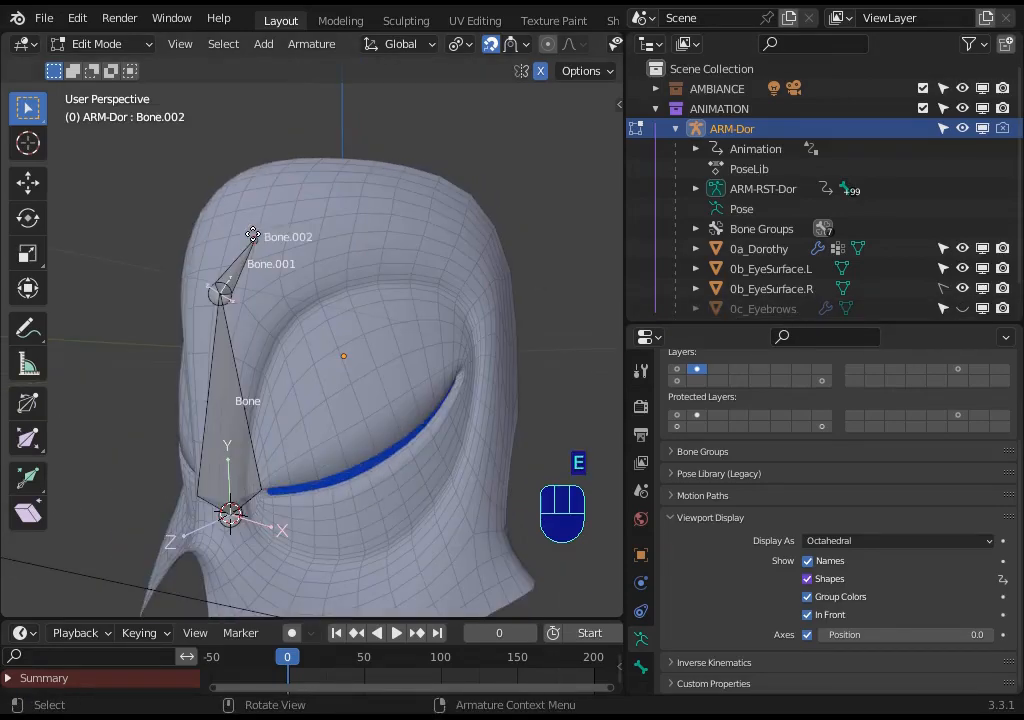
click(373, 209)
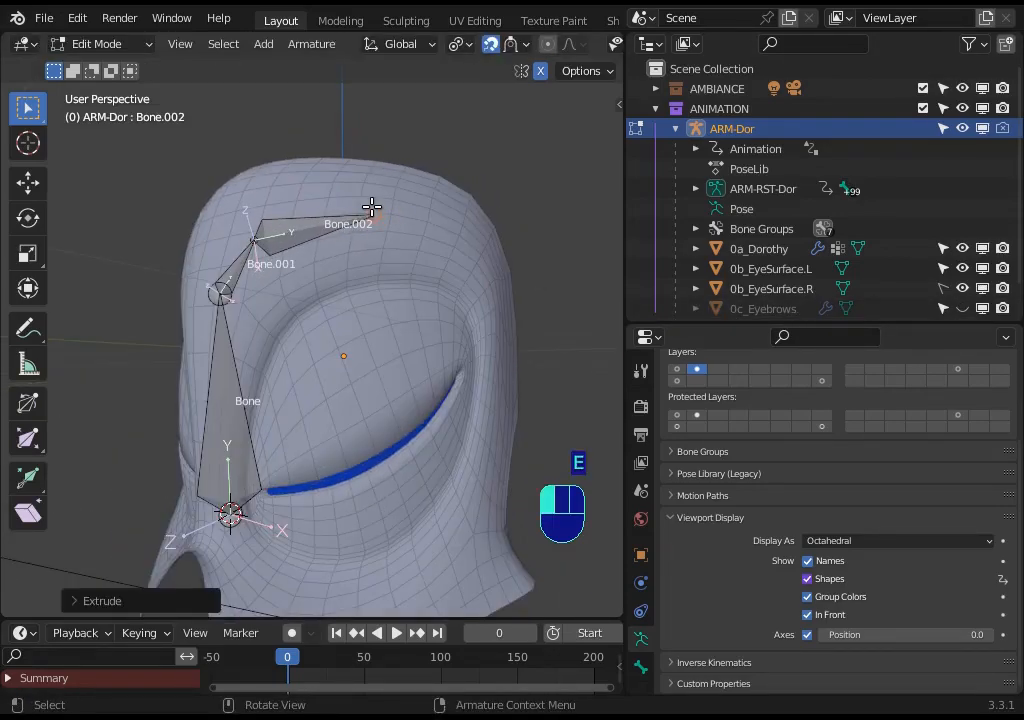
Shorten the third bone by snapping its tip further inward along the brow, checking against the 0c_Eyebrows position.
click(962, 309)
click(962, 309)
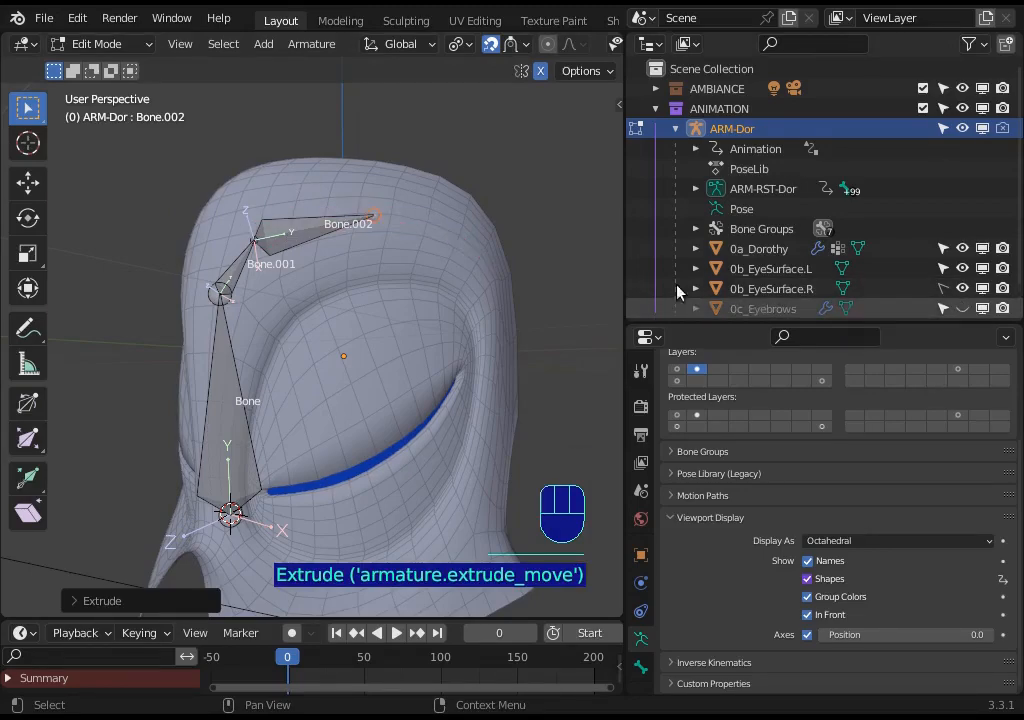
click(375, 213)
key(g)
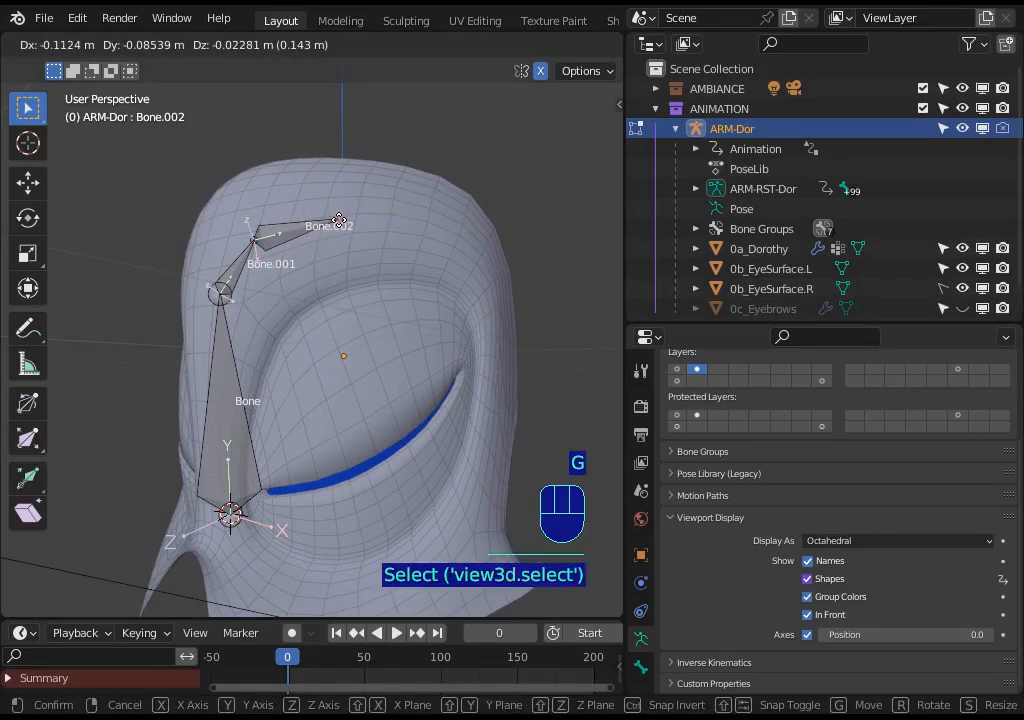
click(340, 221)
click(962, 309)
click(962, 309)
key(g)
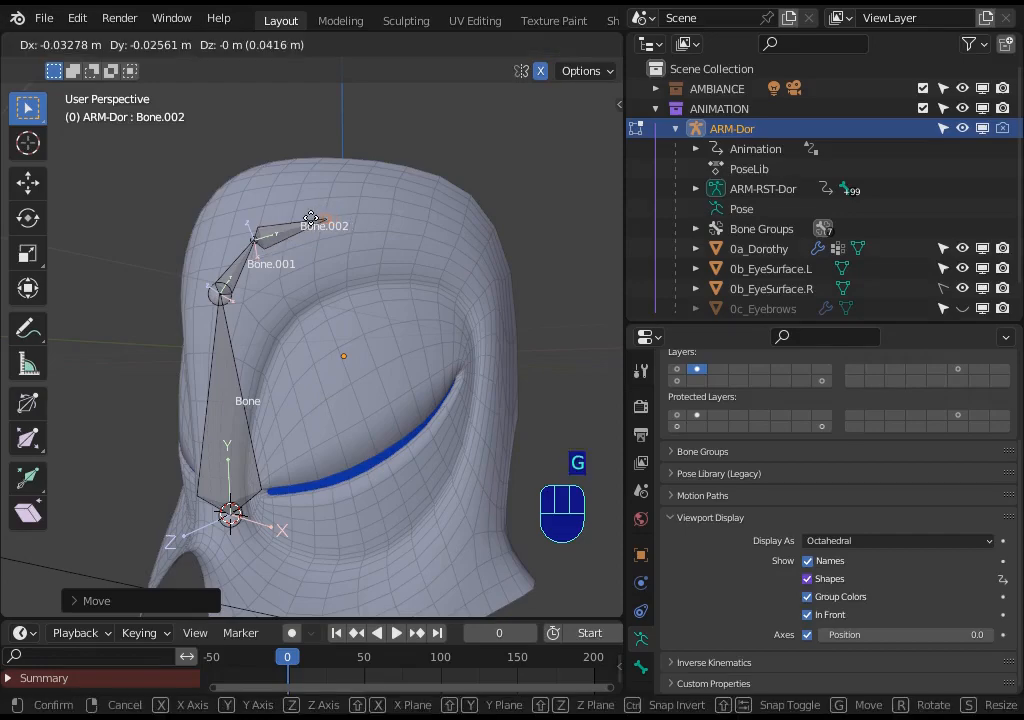
click(327, 217)
Extrude two more bones along the brow to above the eye's outer corner and check them against 0c_Eyebrows.
key(e)
click(443, 222)
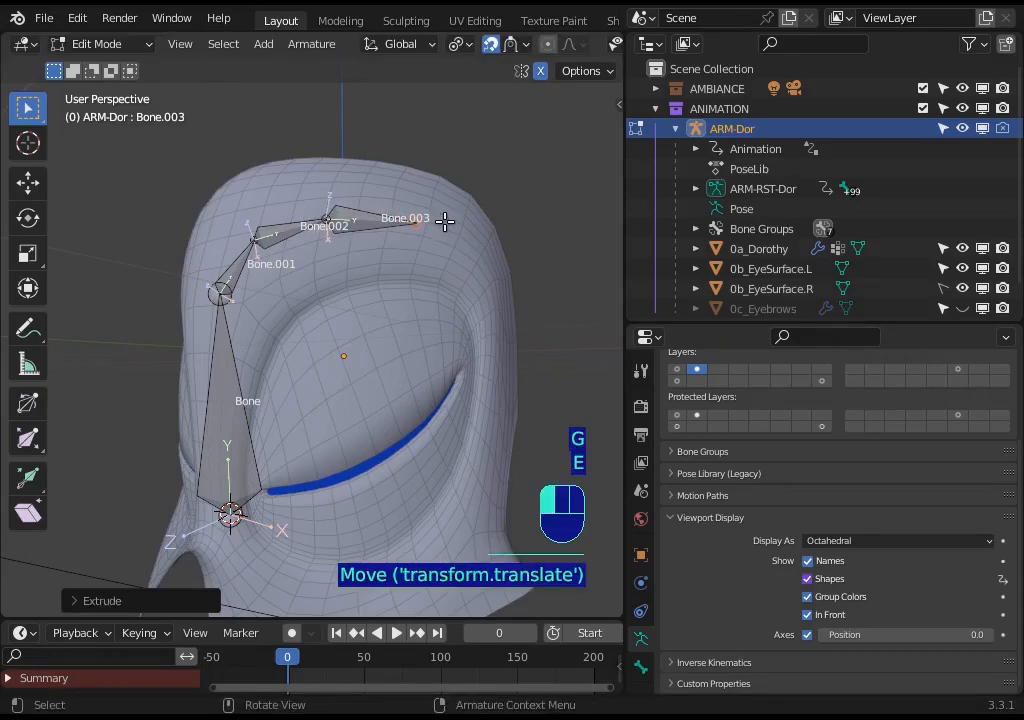
key(e)
click(544, 258)
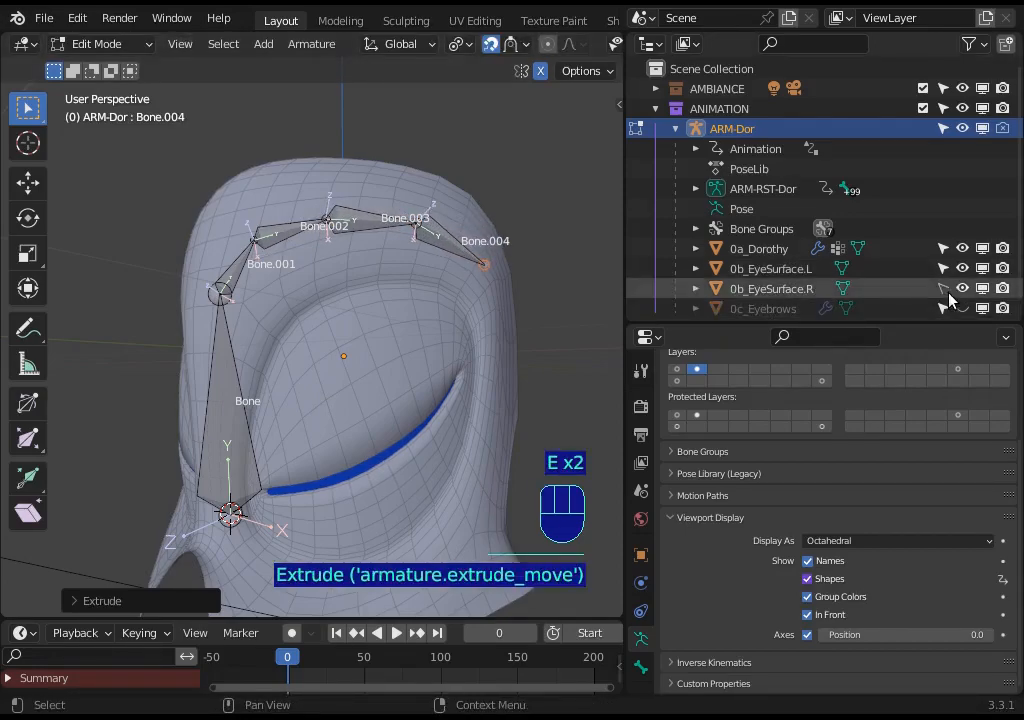
click(960, 309)
click(961, 309)
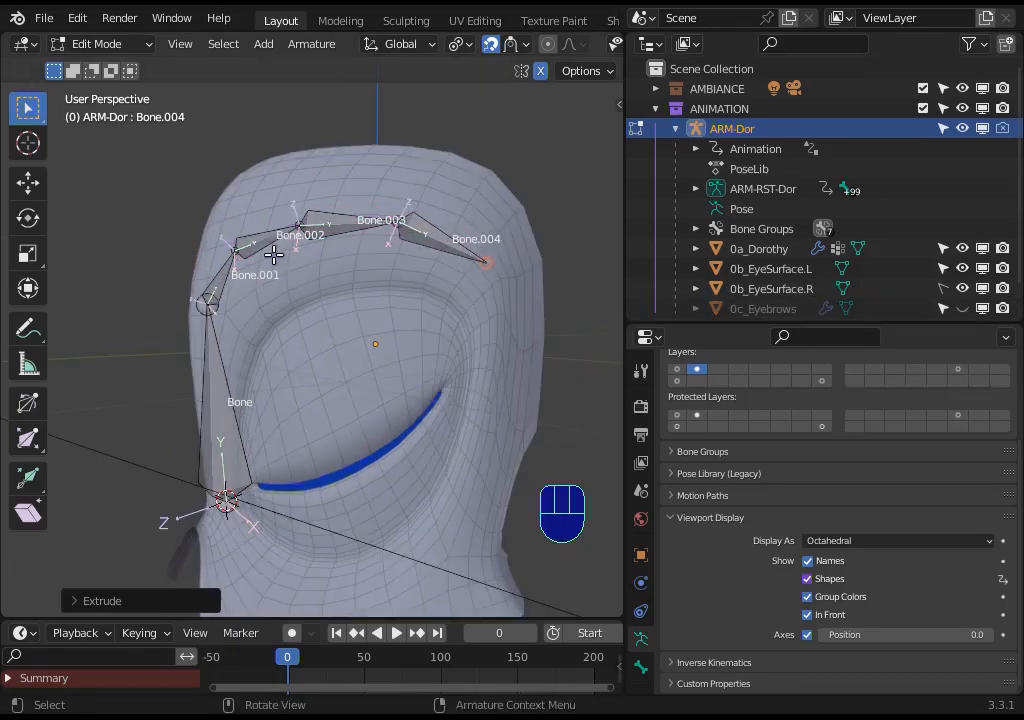
Adjust the joint between Bone.001 and Bone.002 on the forehead surface above the eye's inner corner.
middle_drag(355, 238, 257, 251)
click(255, 251)
key(g)
click(245, 258)
click(238, 286)
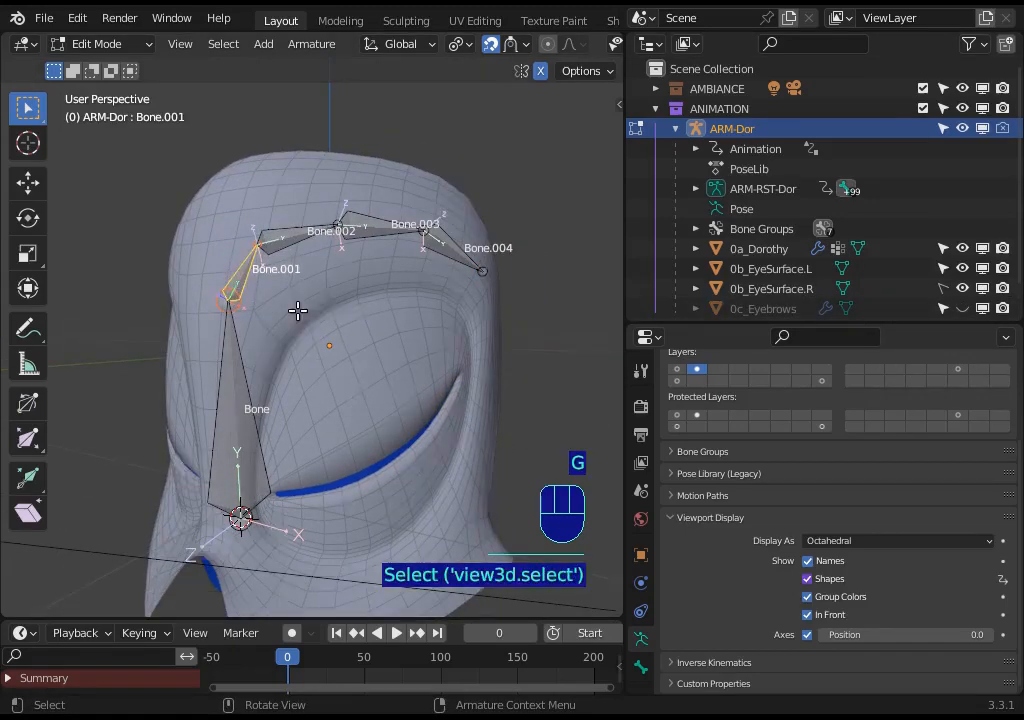
Extrude a short bone from Bone.004's tip down the temple and snap its tip to the head surface.
middle_drag(445, 280, 506, 266)
key(e)
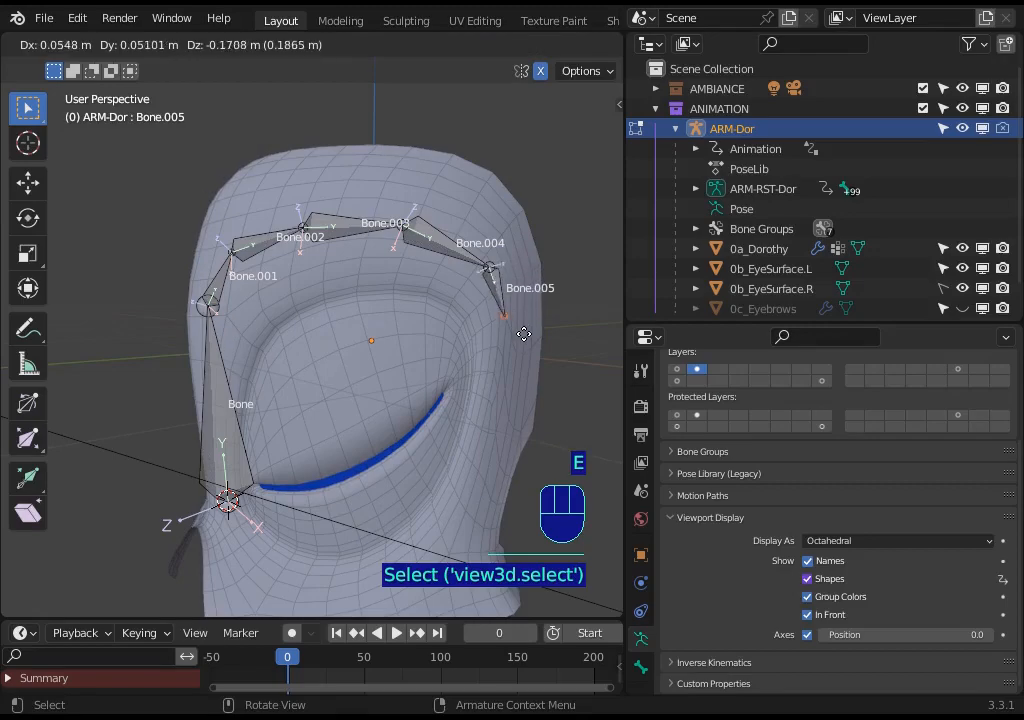
click(531, 343)
middle_drag(487, 354, 209, 299)
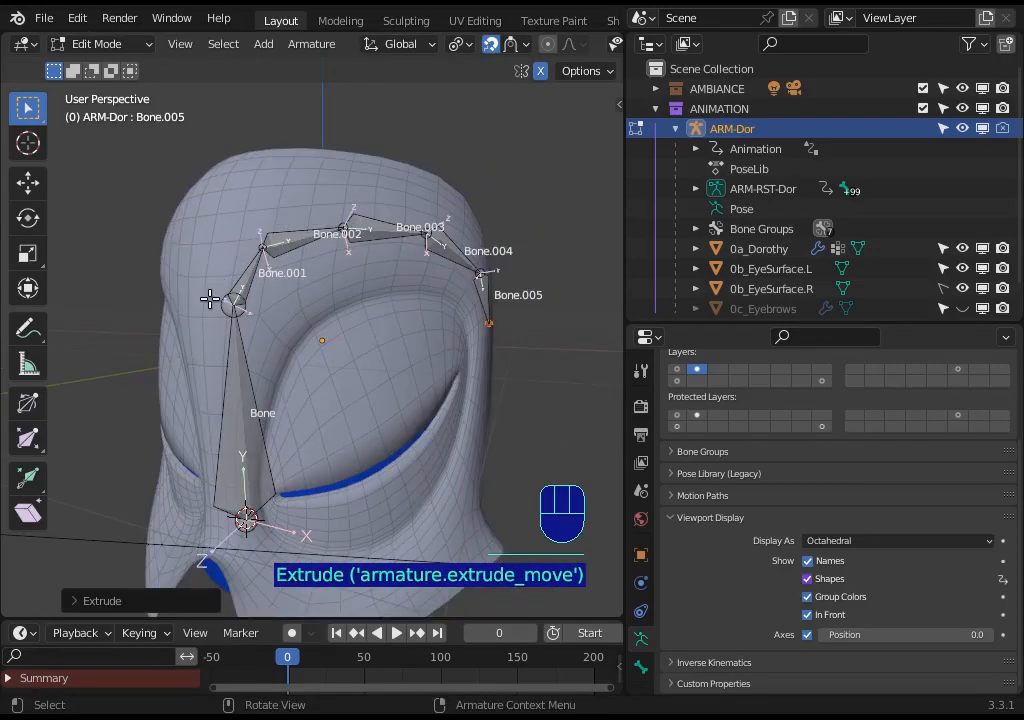
key(g)
middle_drag(461, 298, 503, 338)
click(492, 300)
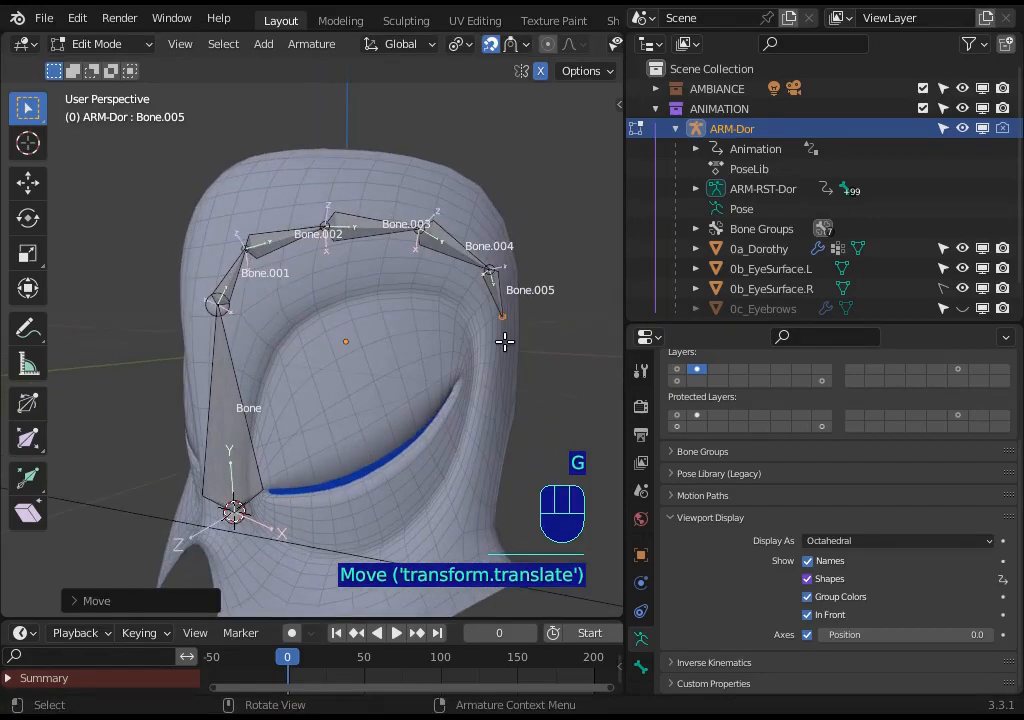
Extrude a long bone from Bone.005's tip down past the eye's outer corner to the cheek.
key(e)
click(448, 497)
middle_drag(389, 507, 456, 488)
key(g)
click(480, 491)
Refine Bone.006's tip on the cheek surface below the eye's outer corner, aligning it from several angles.
click(250, 410)
click(474, 414)
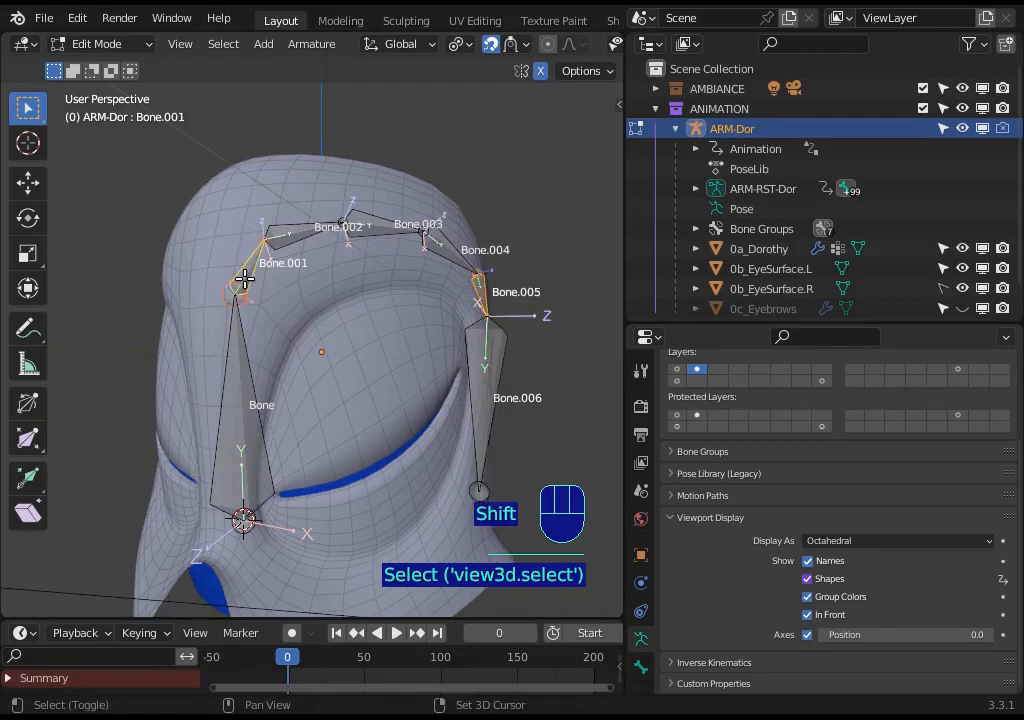
key(g)
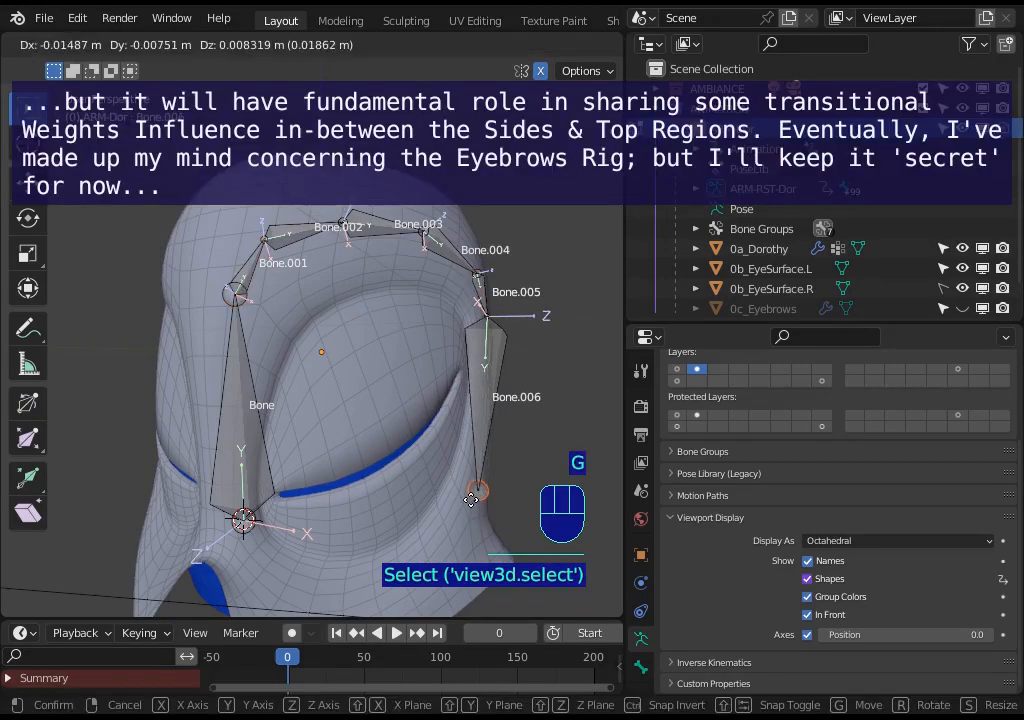
click(459, 498)
middle_drag(459, 498, 369, 477)
key(g)
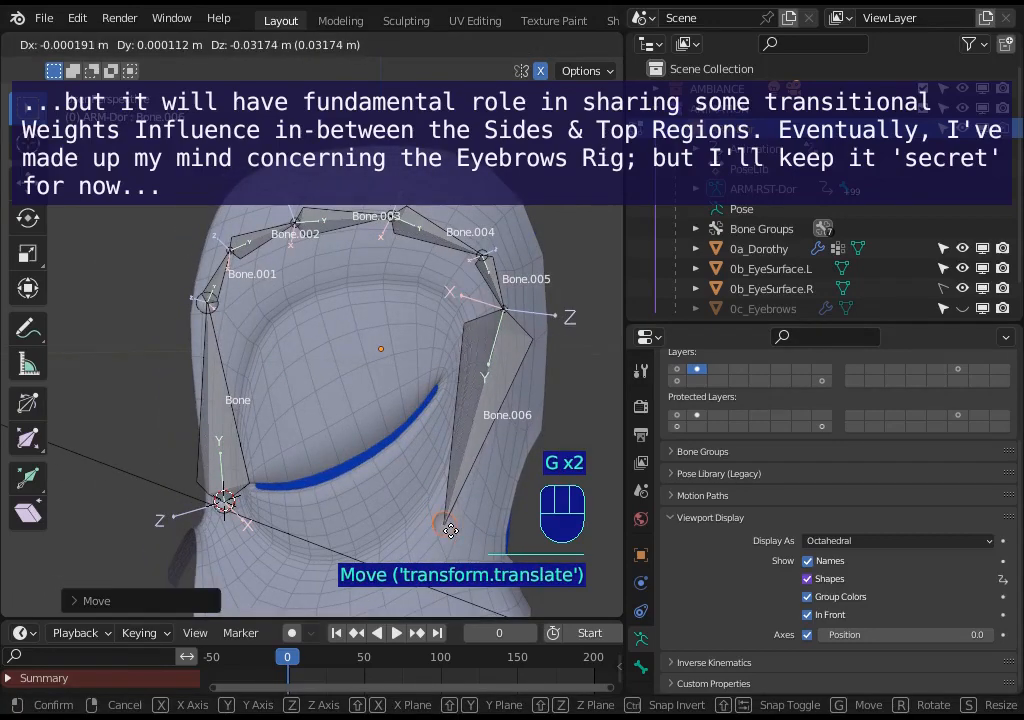
click(462, 504)
middle_drag(462, 504, 411, 499)
scroll(444, 262, down, 1)
key(g)
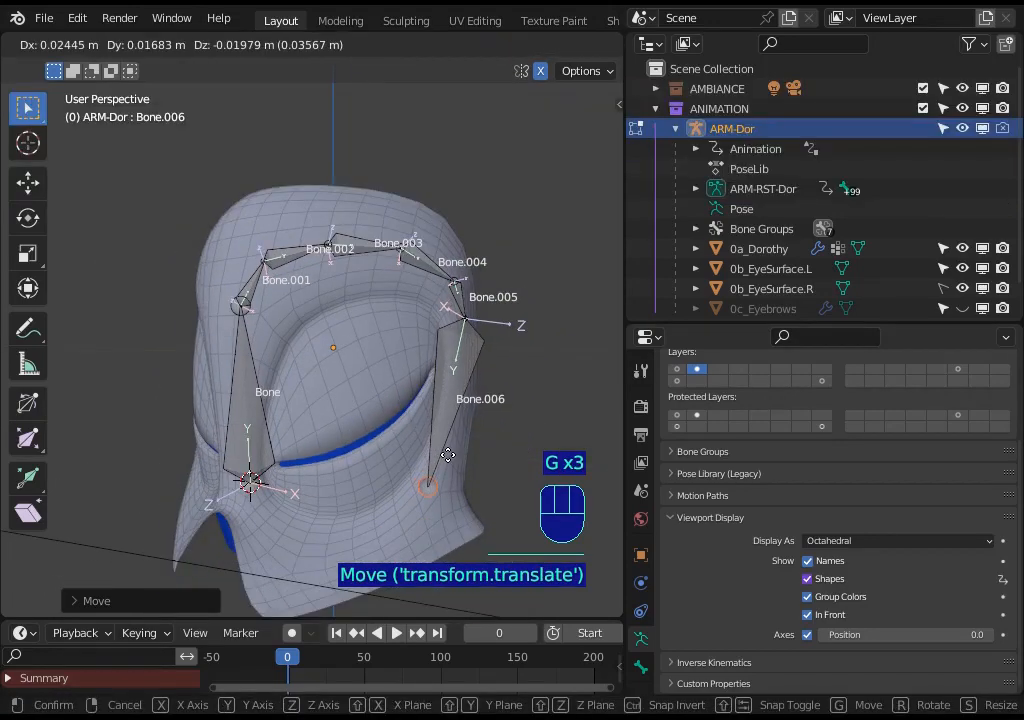
click(448, 455)
key(g)
middle_drag(448, 455, 340, 391)
click(414, 478)
Fine-tune the joints at both ends of the short temple bone, Bone.005, on the head surface.
scroll(340, 391, up, 2)
click(441, 160)
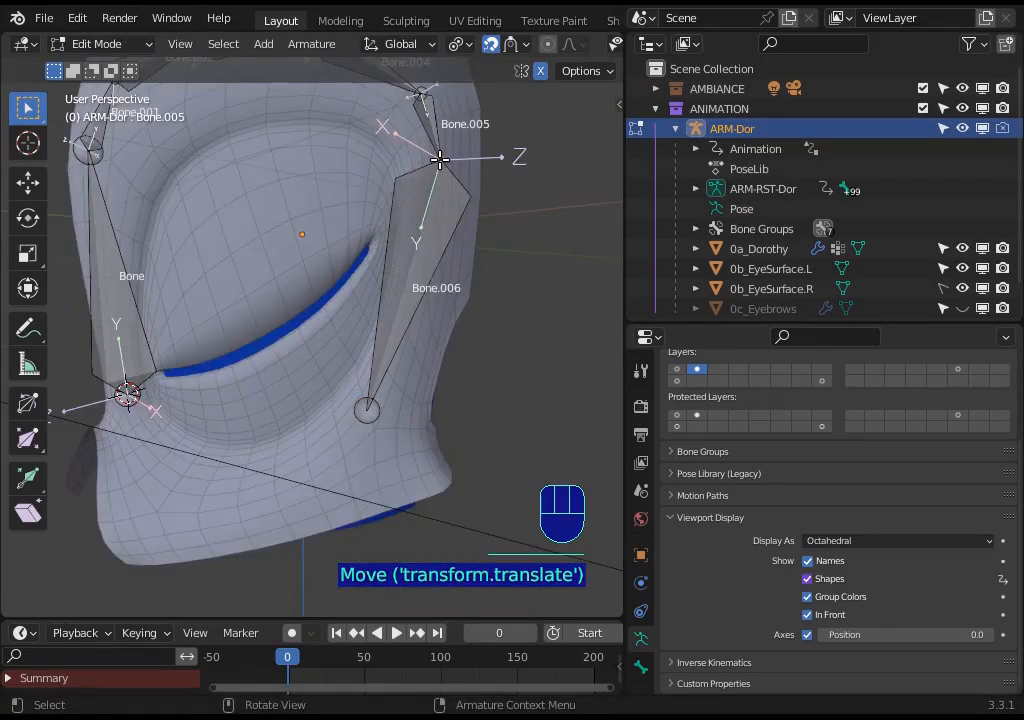
key(g)
click(428, 162)
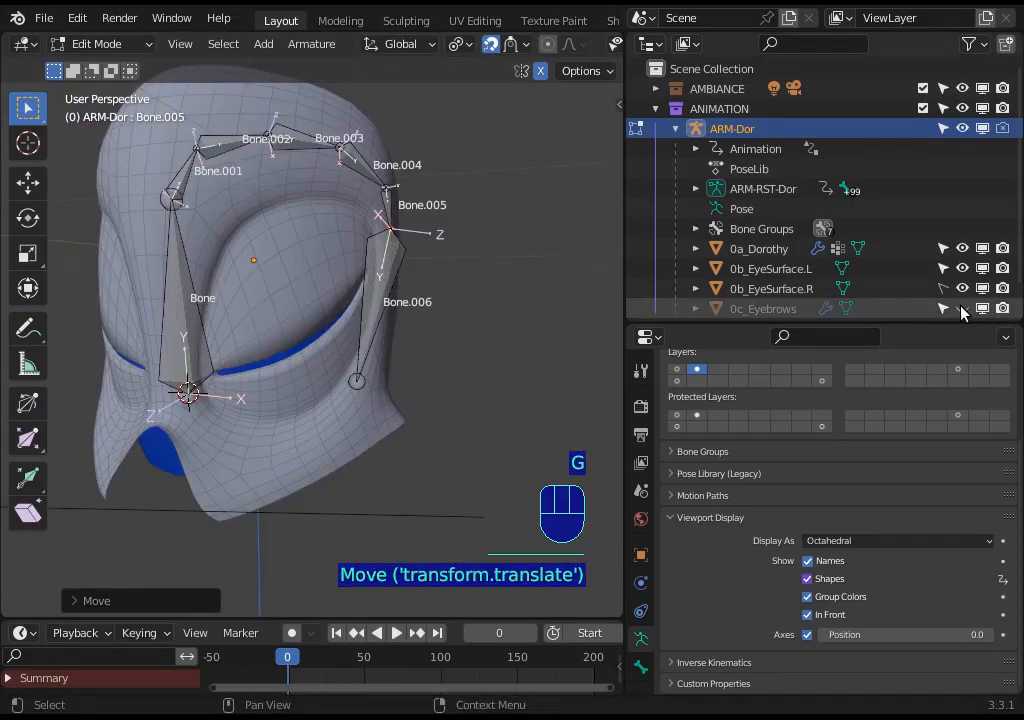
click(961, 308)
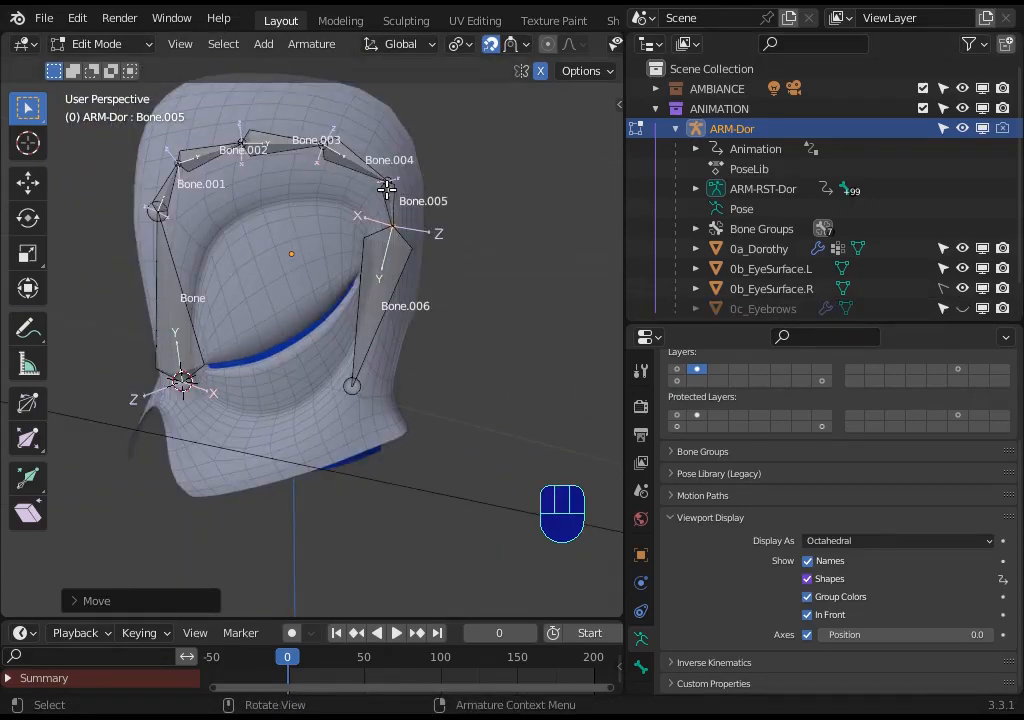
click(389, 179)
key(g)
shift+click(398, 160)
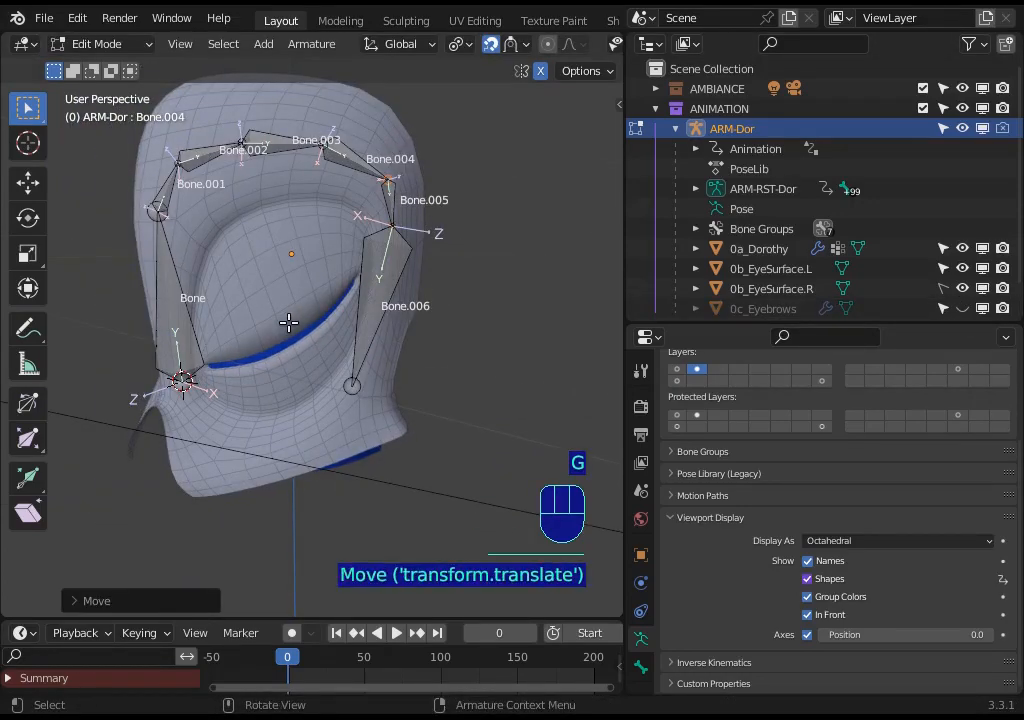
Extrude three bones from Bone.006's tip under the eye and back to the nose bridge.
middle_drag(288, 322, 360, 386)
click(357, 386)
key(e)
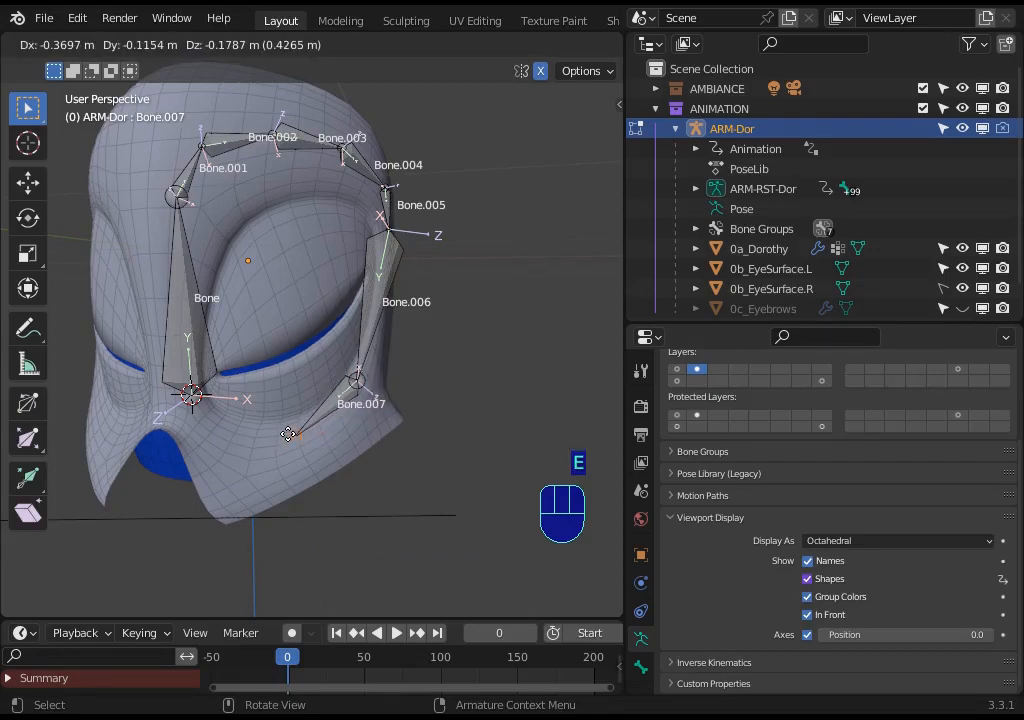
click(290, 436)
key(e)
click(215, 420)
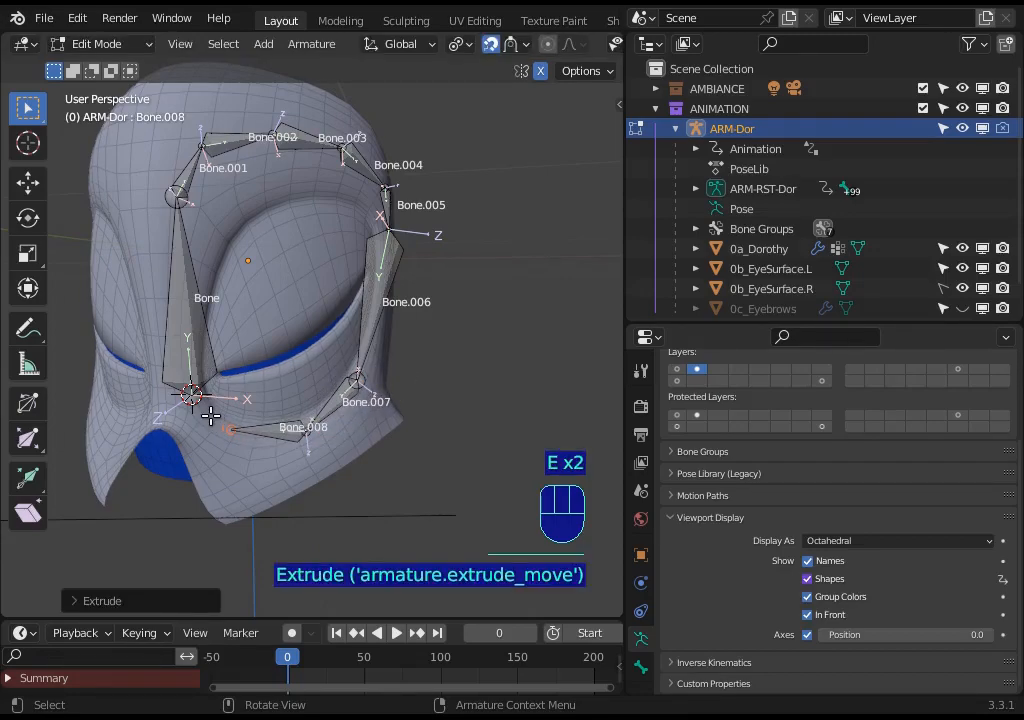
key(e)
click(176, 386)
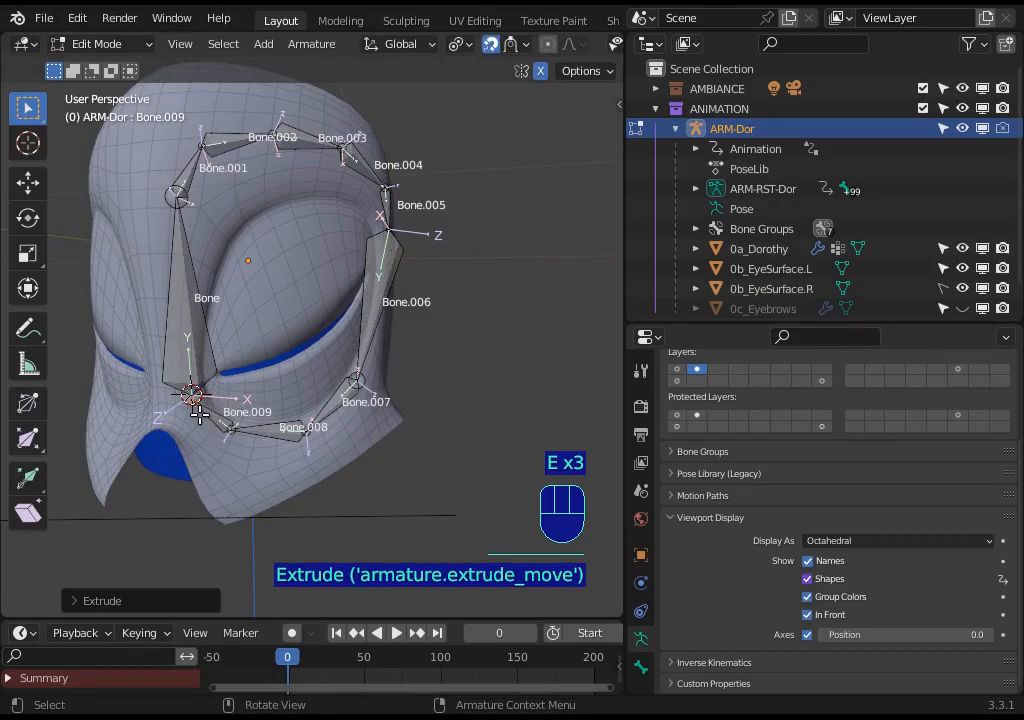
Adjust the placement of the three under-eye bones on the cheek surface from several angles.
scroll(209, 428, up, 2)
middle_drag(179, 430, 445, 450)
key(g)
click(376, 440)
middle_drag(350, 437, 382, 420)
key(g)
click(240, 406)
click(289, 465)
middle_drag(289, 465, 282, 408)
key(g)
click(370, 423)
Raise the joint between Bone.008 and Bone.009 slightly and snap Bone.009's tip to the nose just below the first bone's root.
click(179, 446)
key(g)
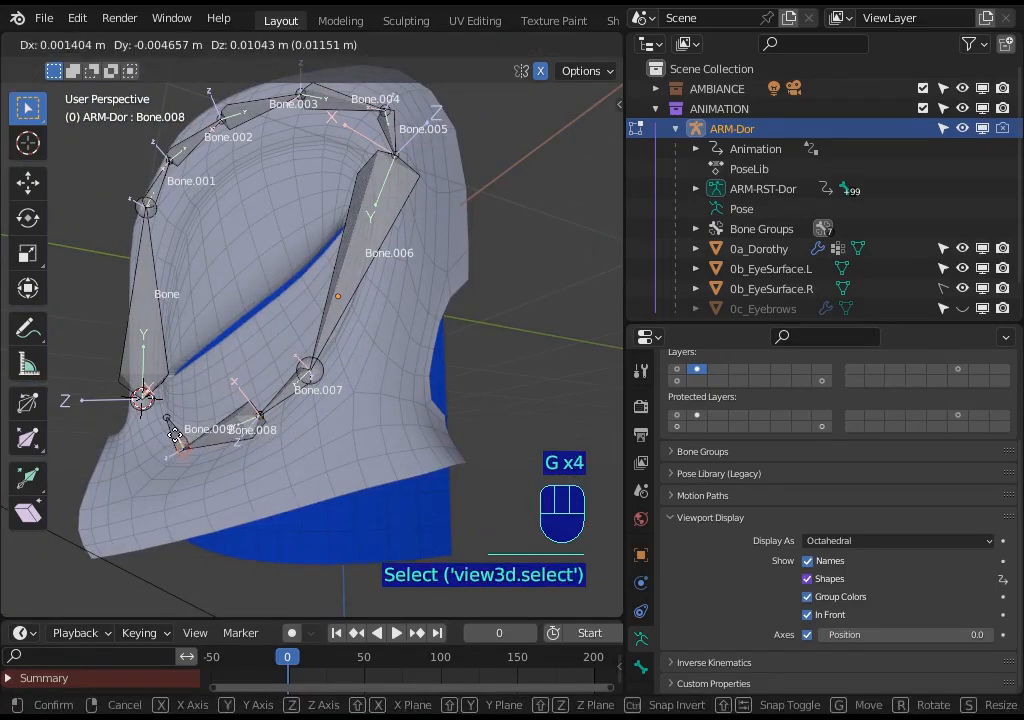
click(175, 433)
click(163, 416)
key(g)
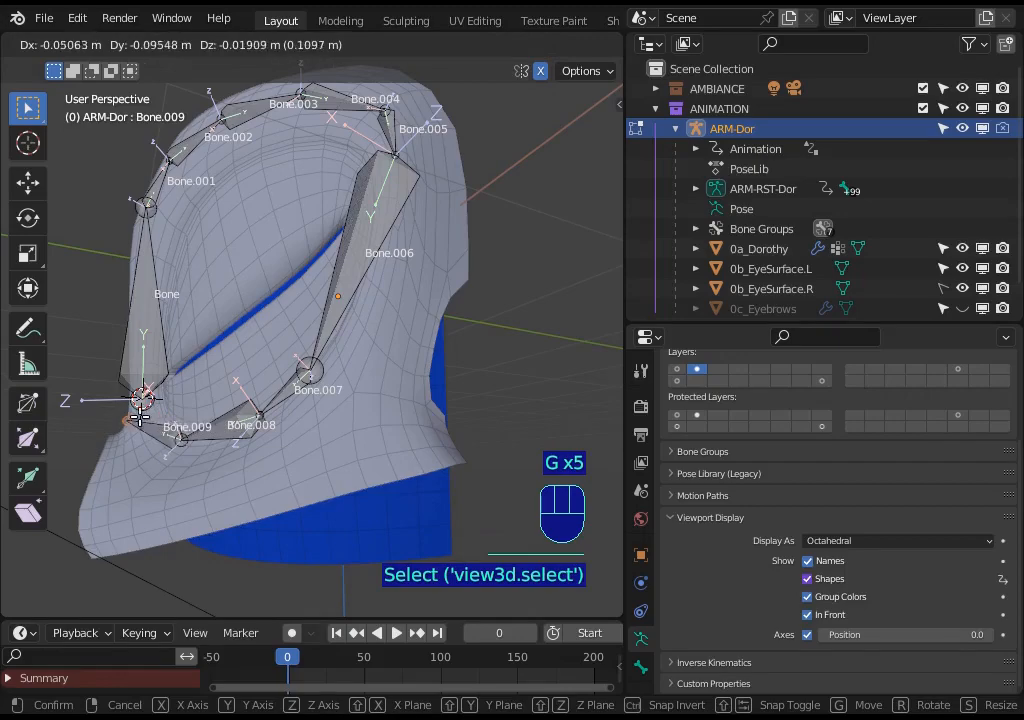
click(139, 416)
middle_drag(139, 416, 350, 485)
key(g)
click(149, 468)
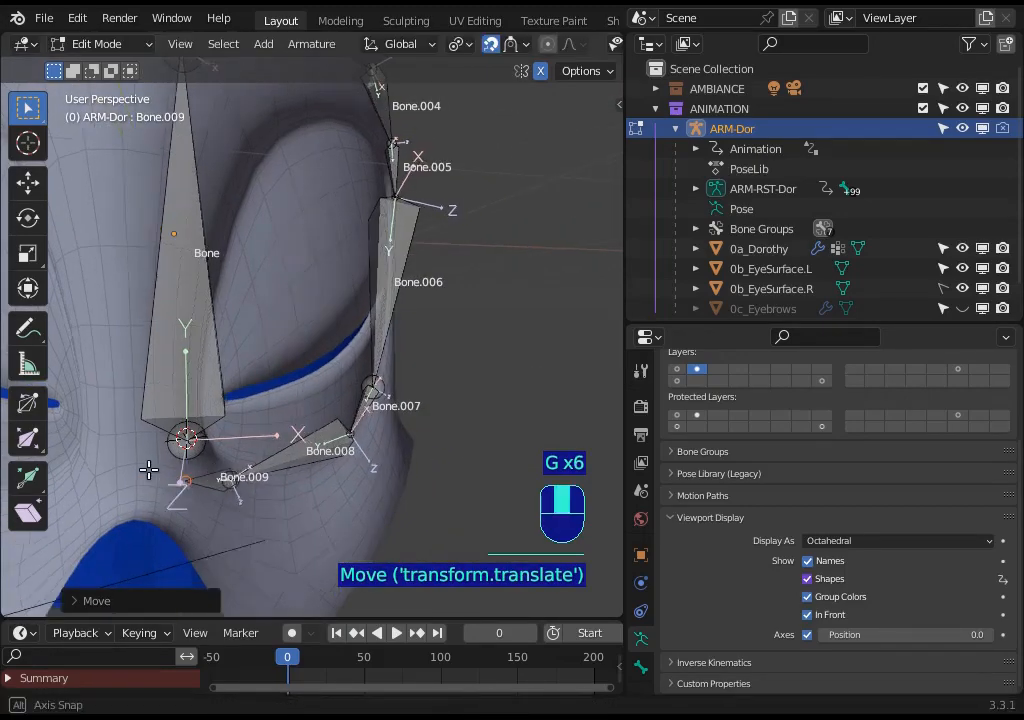
Shift the joint between Bone.008 and Bone.009 outward along the cheek.
middle_drag(149, 468, 233, 510)
click(233, 510)
key(g)
click(345, 514)
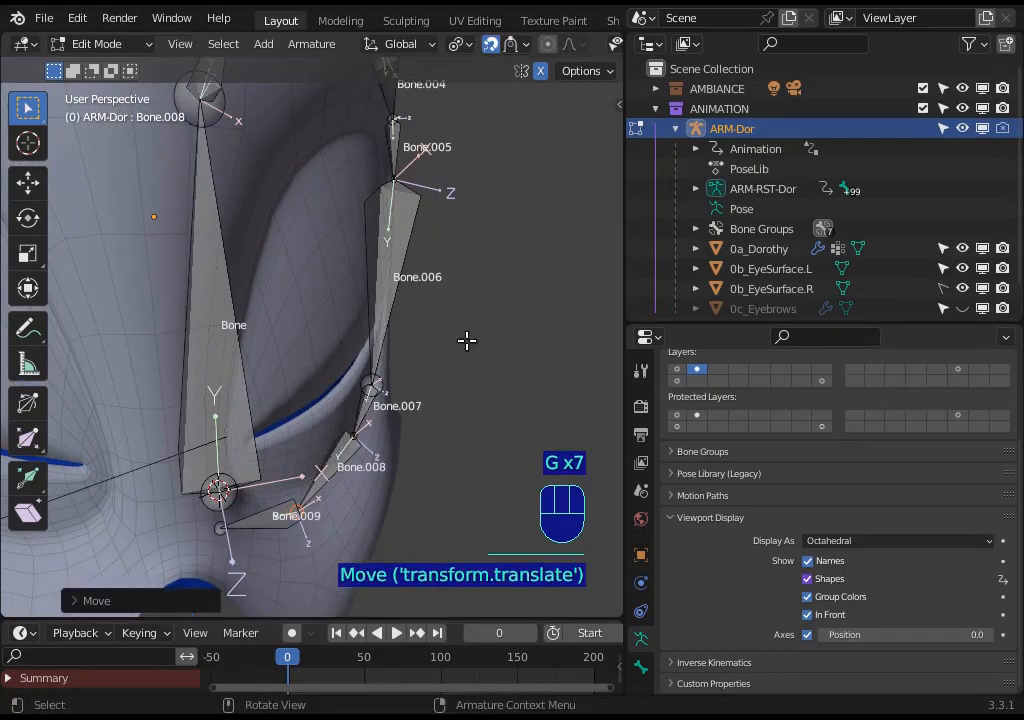
Switch the snapping target to faces and reposition the joint between Bone.008 and Bone.009 under the eye.
click(514, 44)
click(466, 168)
middle_drag(267, 448, 258, 494)
click(235, 498)
key(g)
click(241, 507)
Snap the joints at both ends of Bone.007 slightly outward on the cheek surface.
click(328, 443)
key(g)
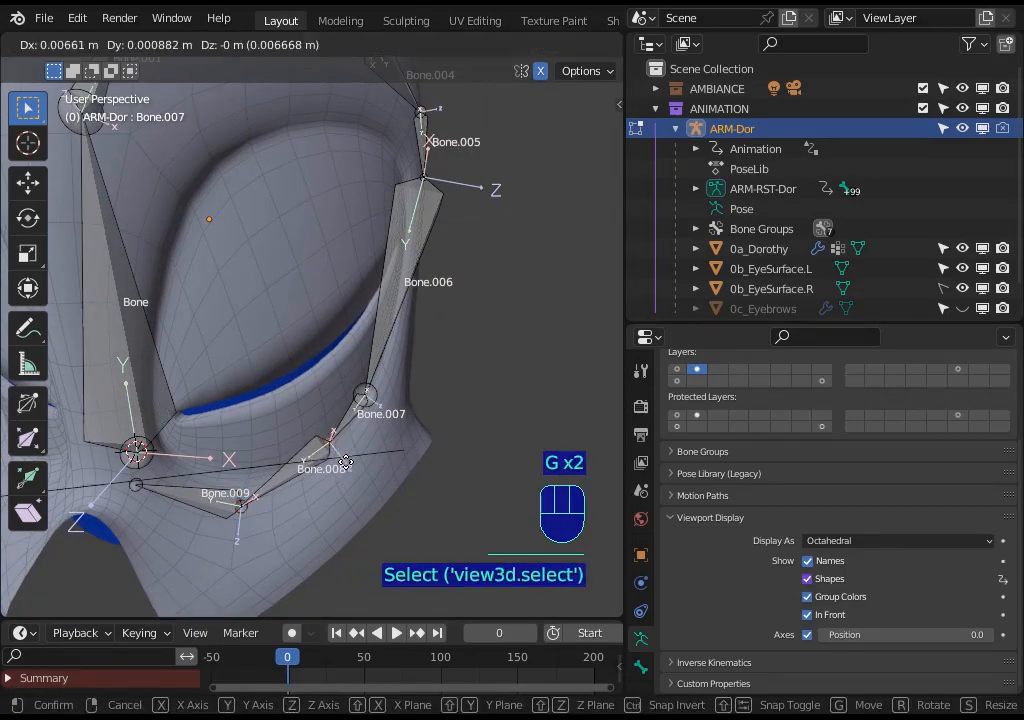
click(337, 456)
click(366, 396)
key(g)
click(370, 400)
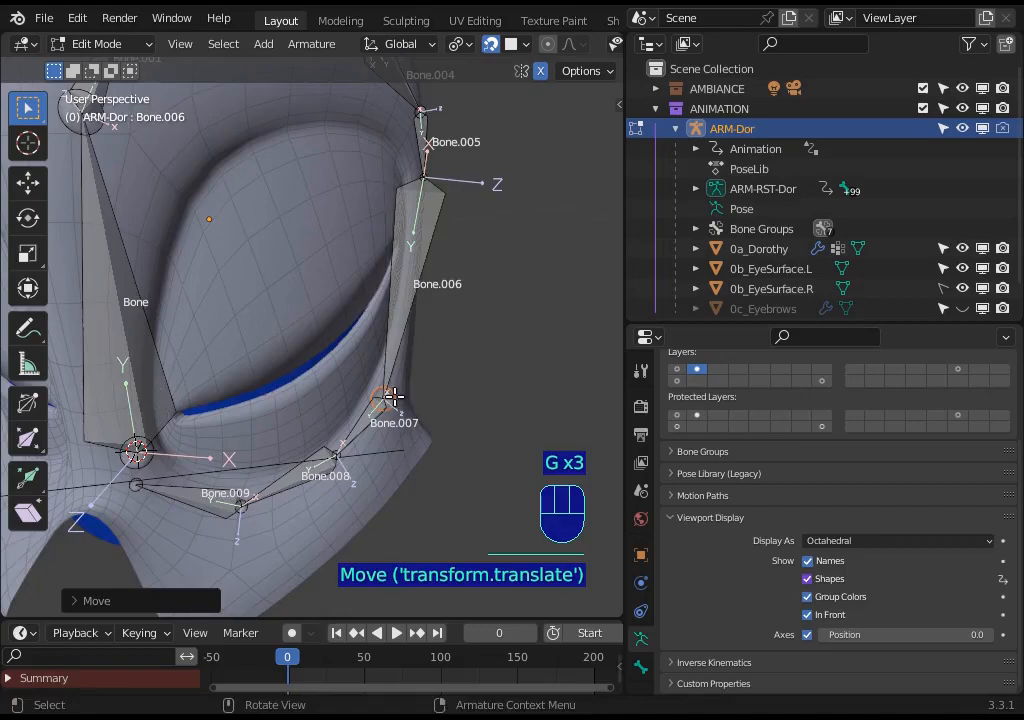
Raise the joint between Bone.008 and Bone.009 and snap Bone.009's tip beside the nose bridge below the eye's inner corner.
middle_drag(370, 400, 298, 395)
click(191, 470)
key(g)
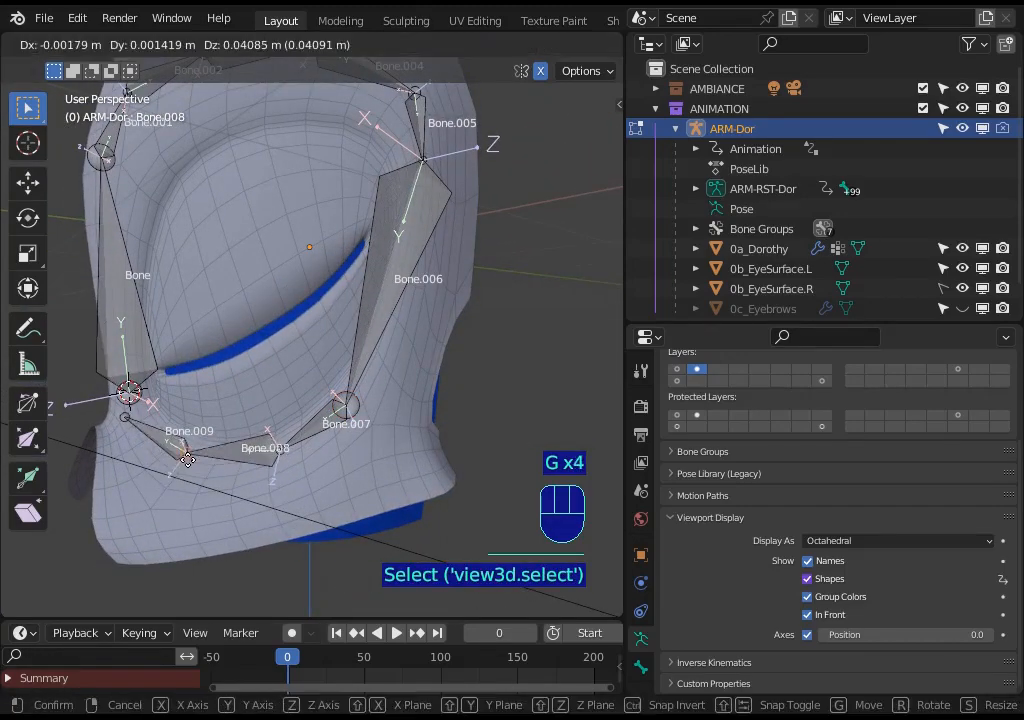
click(186, 448)
click(123, 418)
key(g)
click(131, 423)
middle_drag(136, 425, 277, 450)
key(g)
click(211, 480)
Select all the eye contour bones and clear their parent relationships.
middle_drag(211, 480, 130, 440)
scroll(241, 334, down, 1)
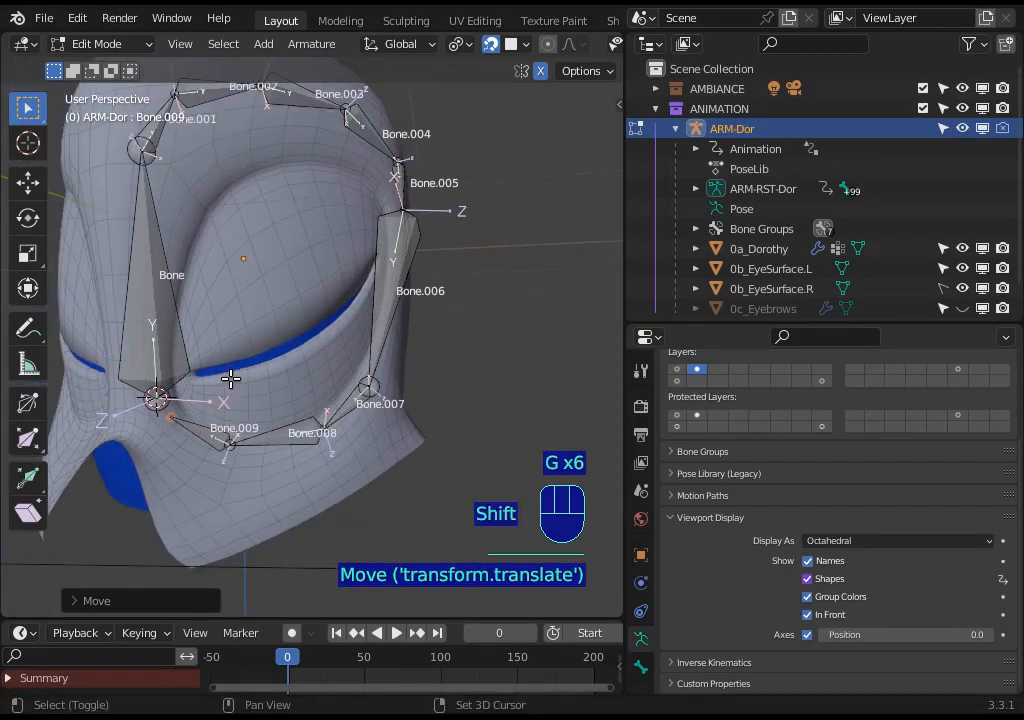
shift+middle_drag(241, 334, 327, 263)
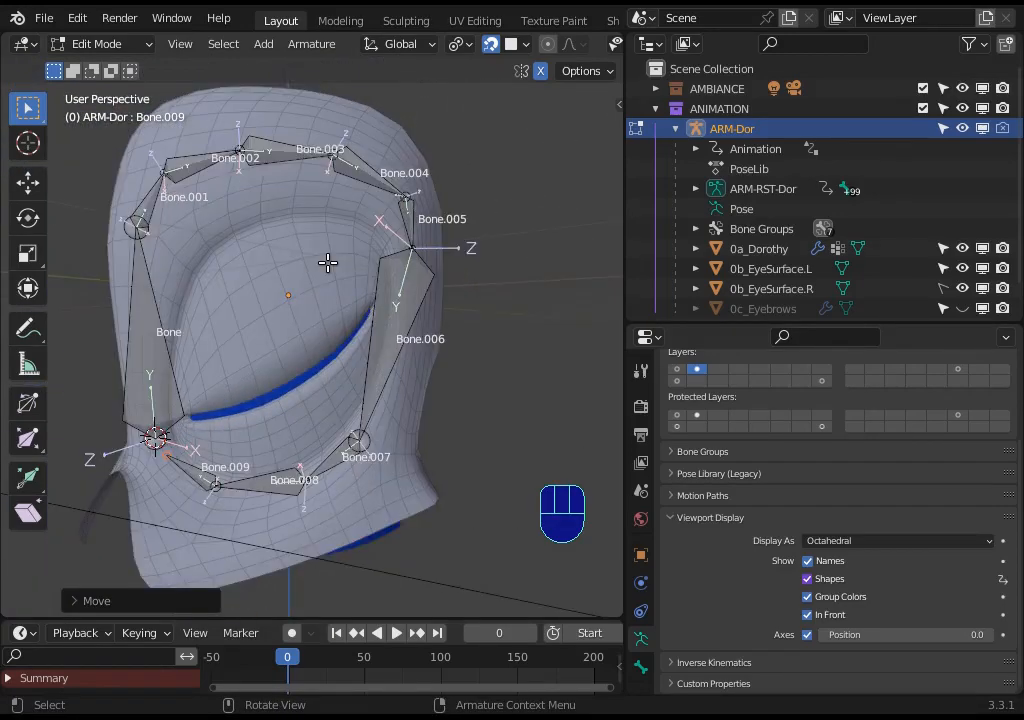
key(a)
key(alt+p)
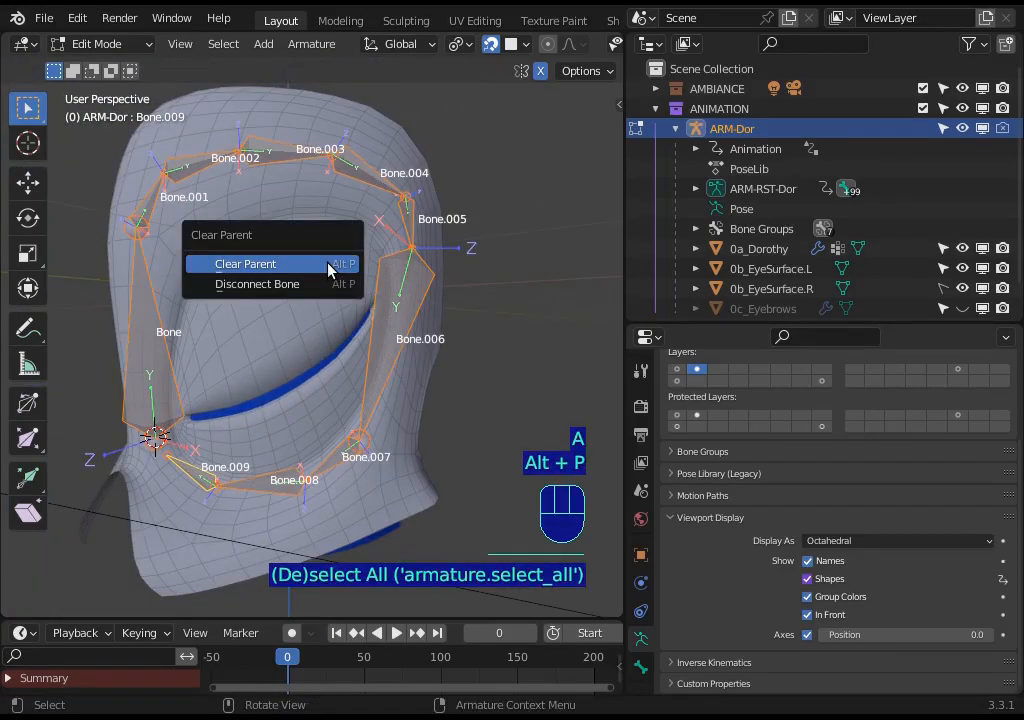
click(327, 265)
Deselect all bones and lower the tip of Bone slightly to separate it from Bone.001's head.
middle_drag(327, 263, 327, 301)
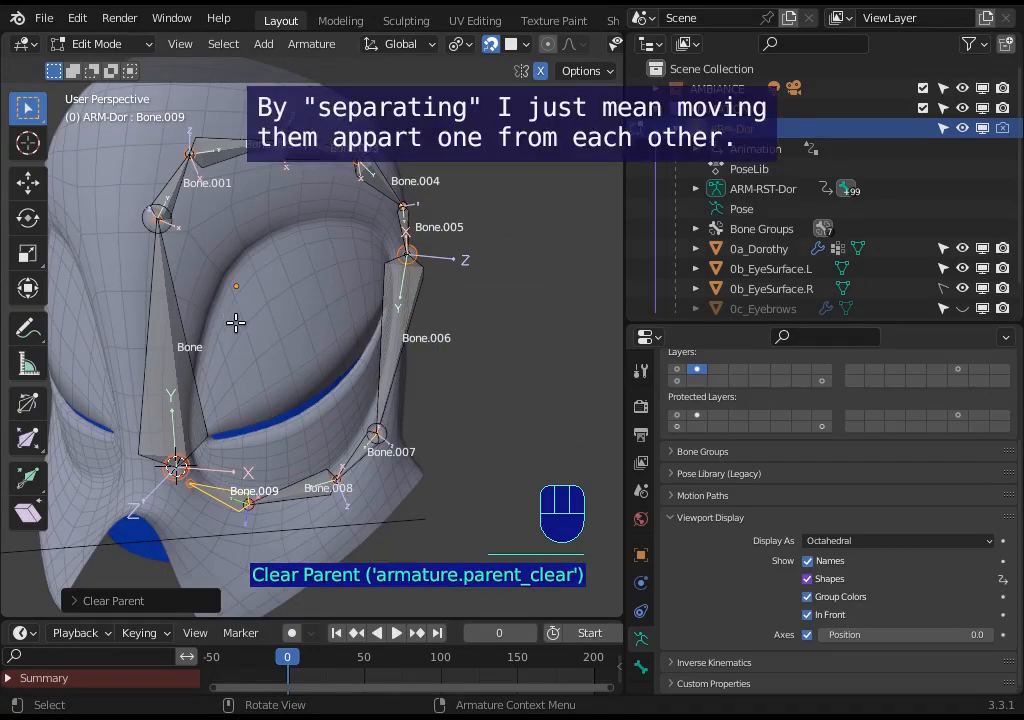
key(alt+a)
click(163, 245)
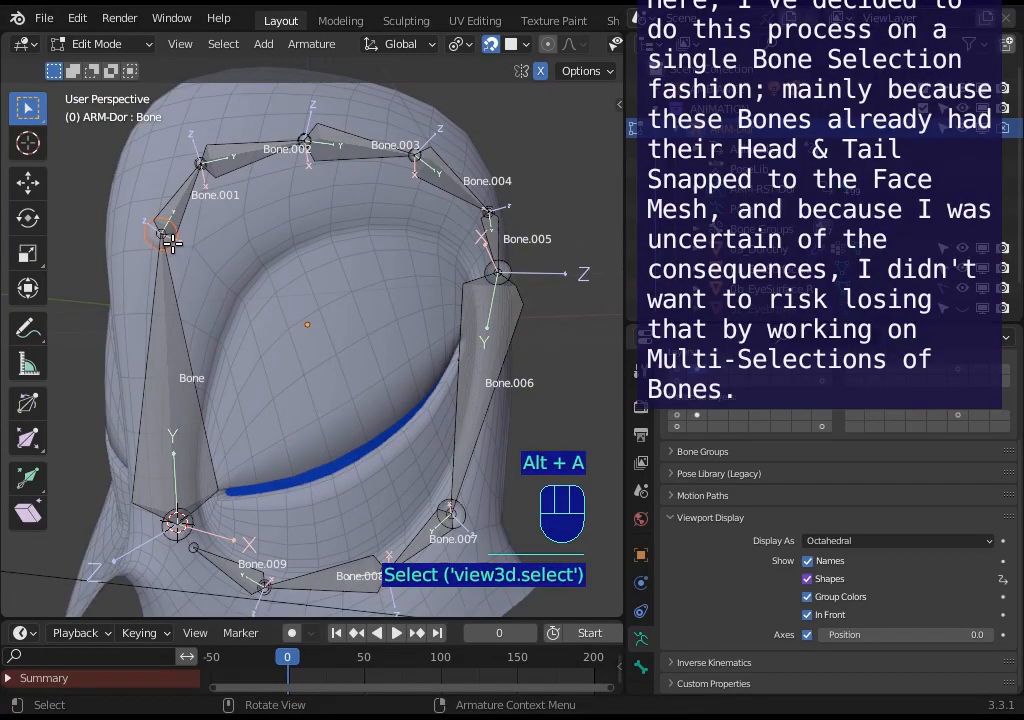
key(g)
click(168, 262)
Scale down Bone.001 to open a gap between its tip and Bone.002's head.
click(191, 178)
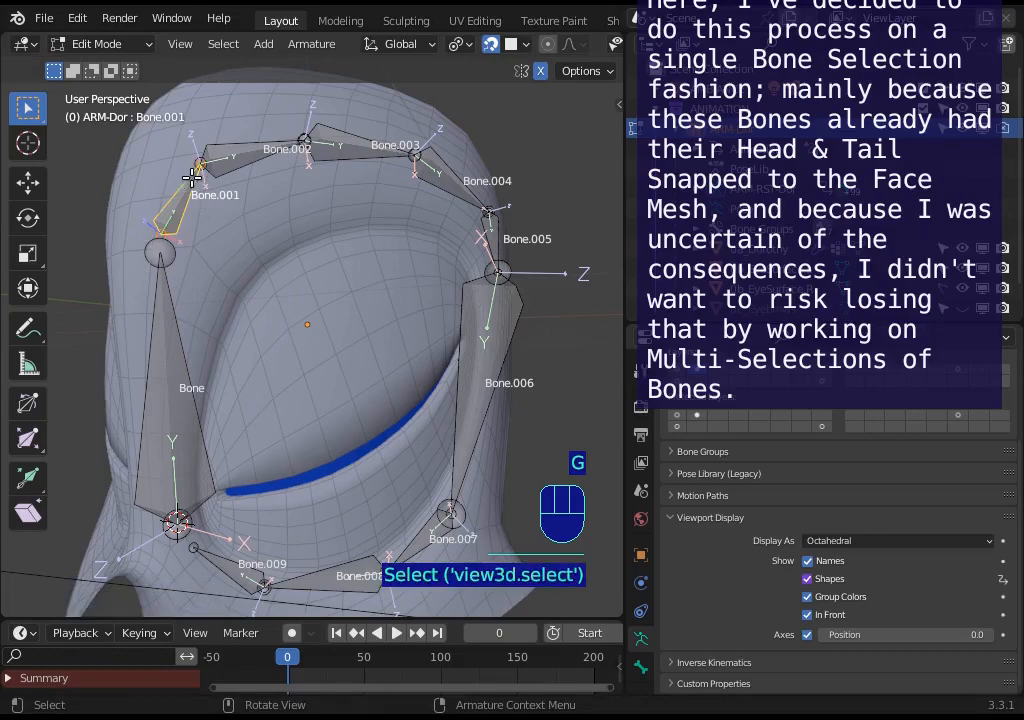
key(s)
click(210, 180)
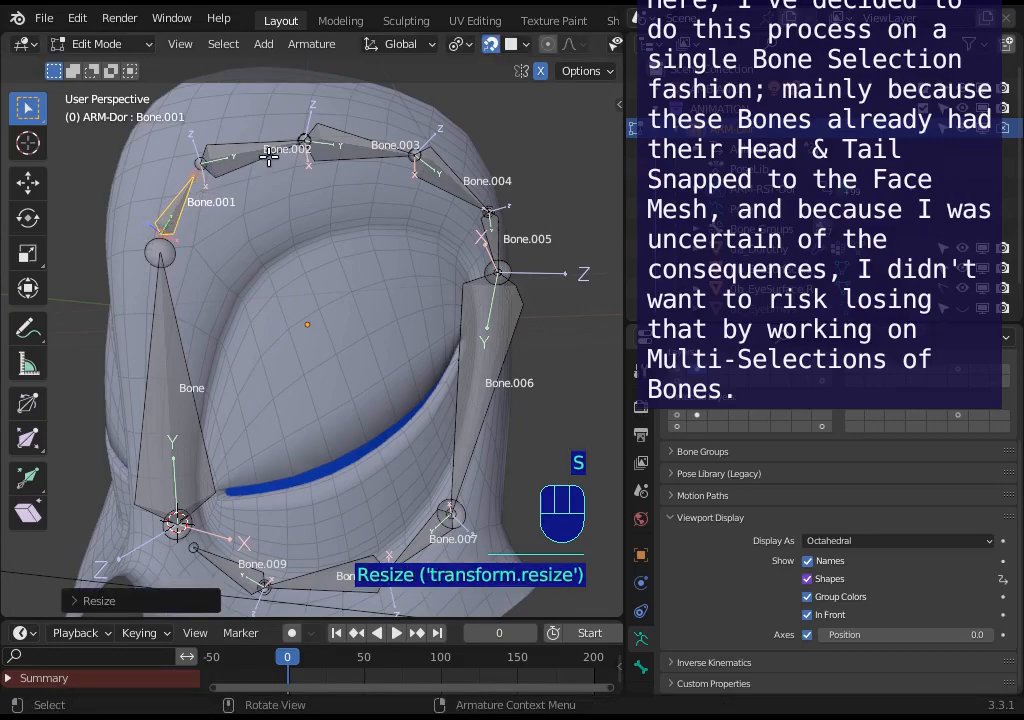
Scale down Bone.002 away from Bone.003 and snap its head to the brow surface near Bone.001's tip.
click(270, 155)
key(s)
click(280, 146)
key(g)
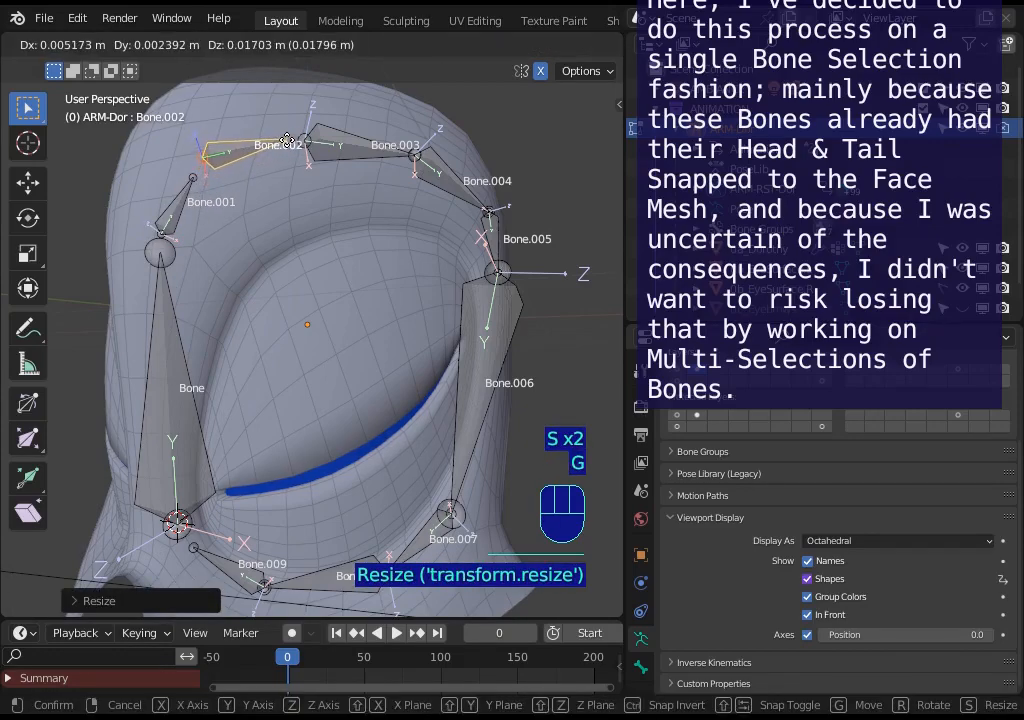
click(286, 139)
key(alt+a)
click(203, 170)
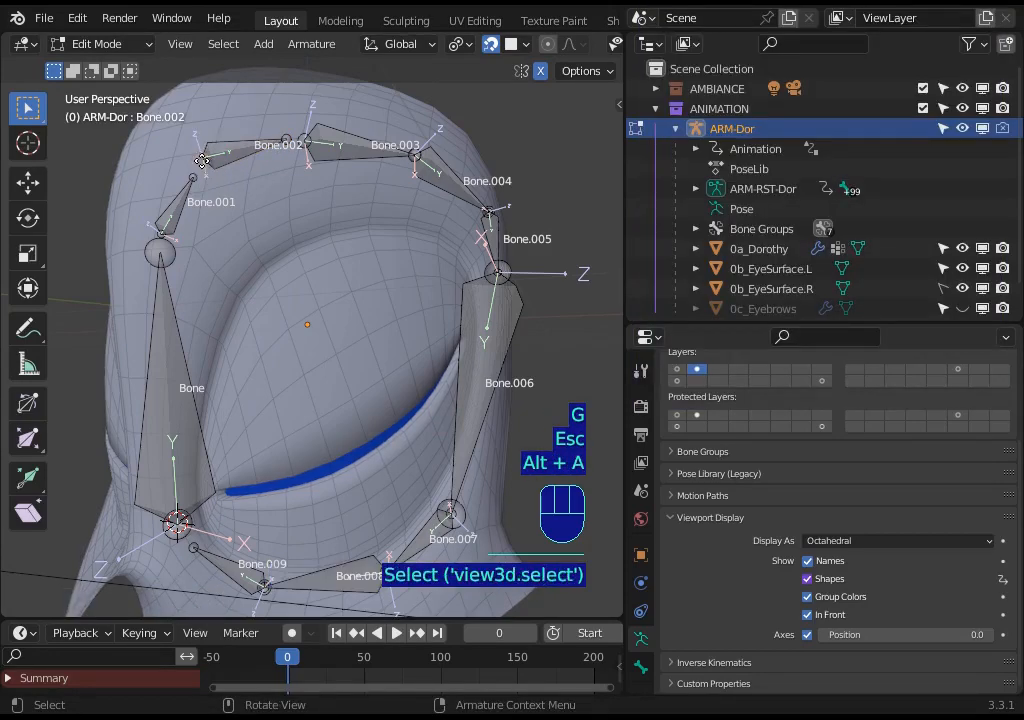
key(g)
click(204, 168)
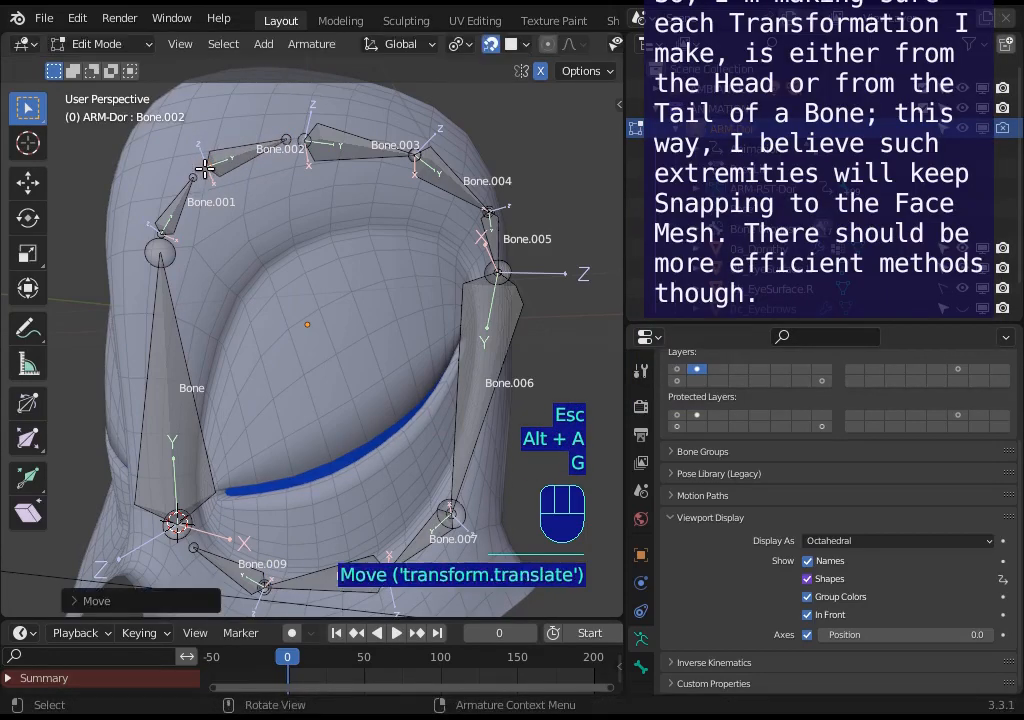
Scale down Bone.003 and snap its tip to the forehead surface, leaving a gap before Bone.004.
click(418, 155)
key(s)
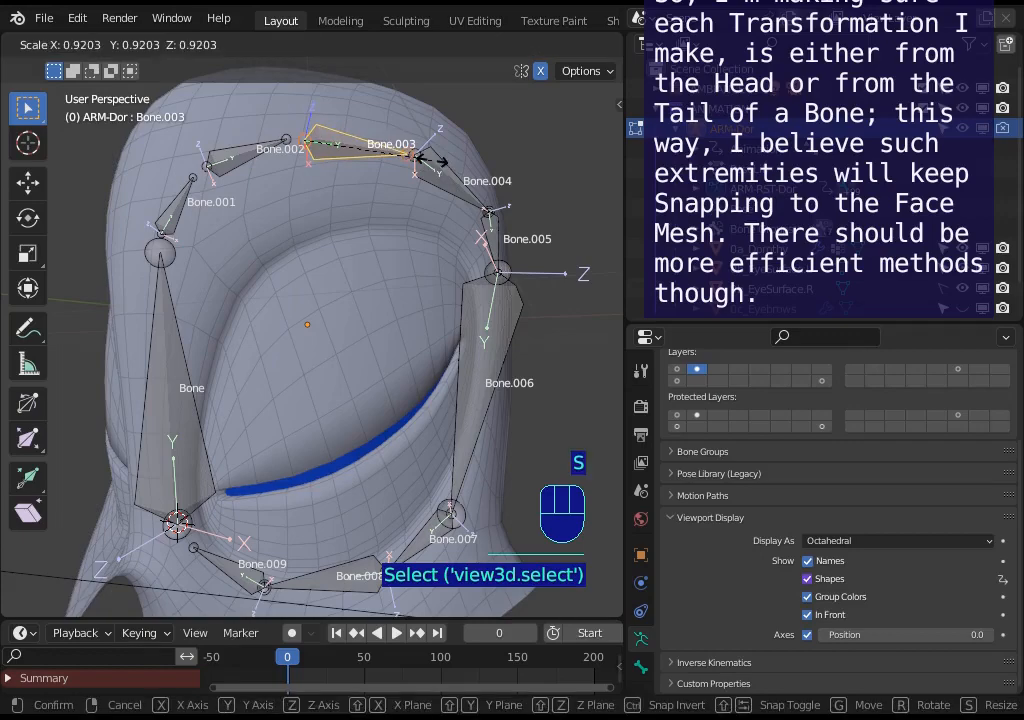
click(398, 152)
click(395, 153)
key(g)
click(335, 153)
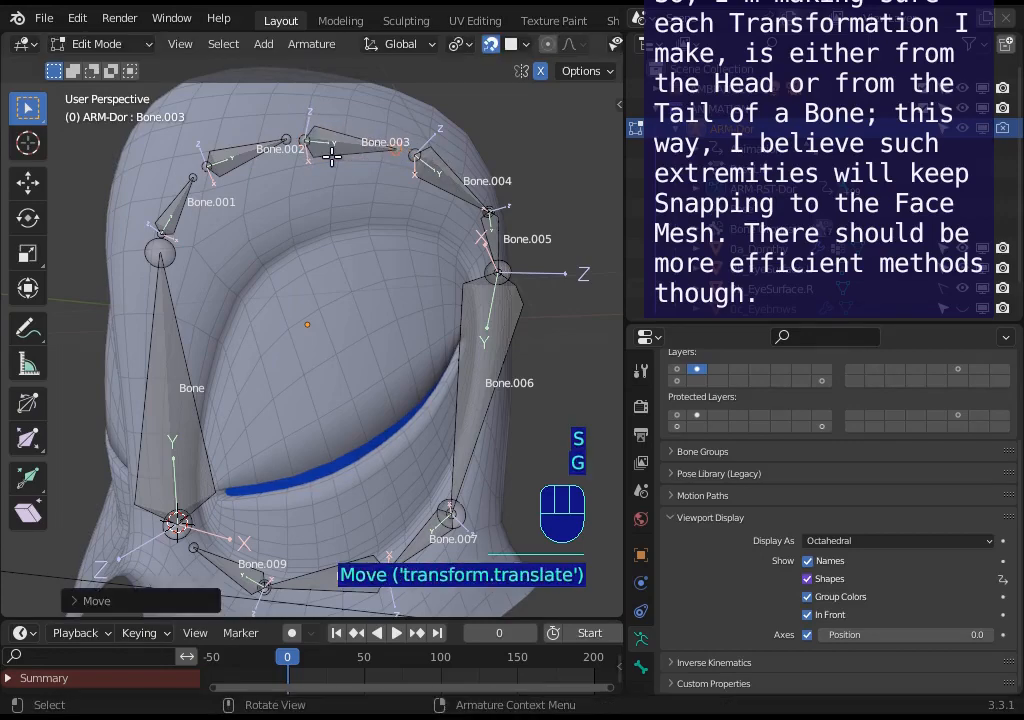
Re-snap Bone.002's tip, Bone.003's head and Bone.002's head onto the face surface with small moves.
click(288, 143)
key(g)
click(284, 144)
key(g)
click(290, 143)
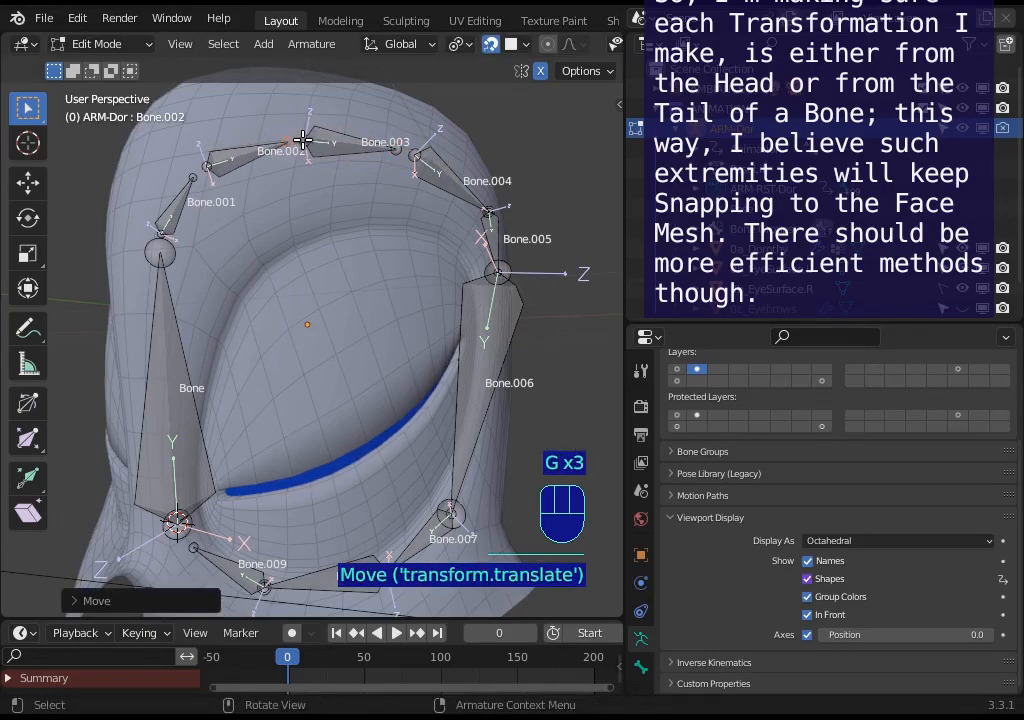
click(225, 118)
key(g)
click(176, 132)
click(205, 168)
key(g)
click(205, 168)
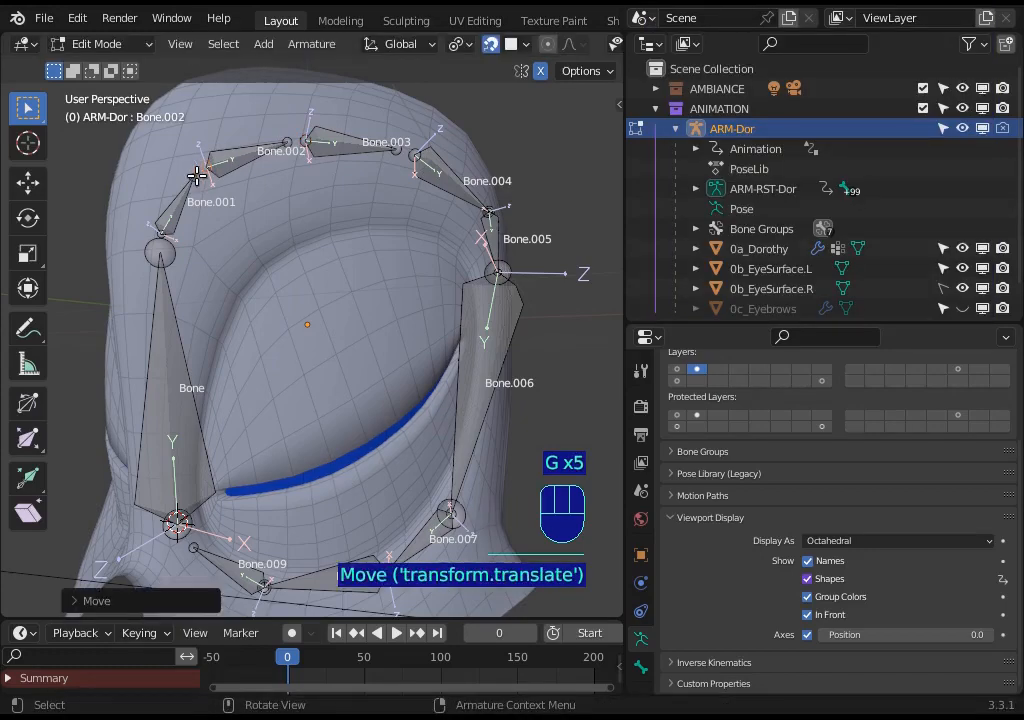
Re-snap Bone.001's tip, the tip of Bone and Bone.001's head onto the face surface, keeping the bones apart.
shift+click(163, 233)
key(g)
click(163, 234)
click(162, 235)
key(g)
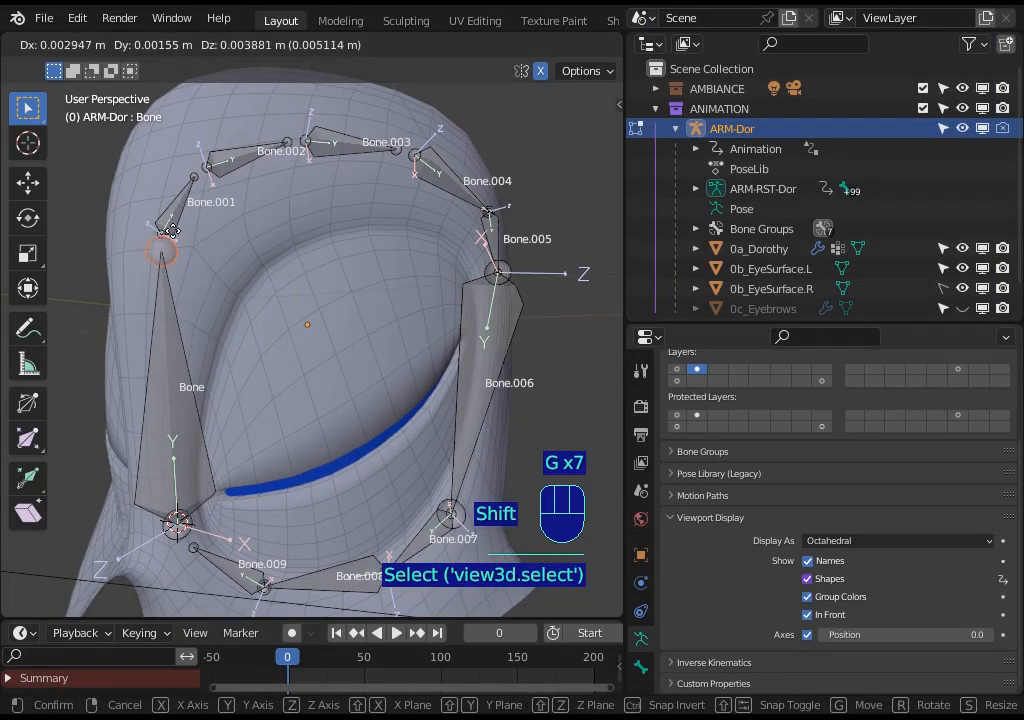
click(161, 234)
click(155, 228)
key(g)
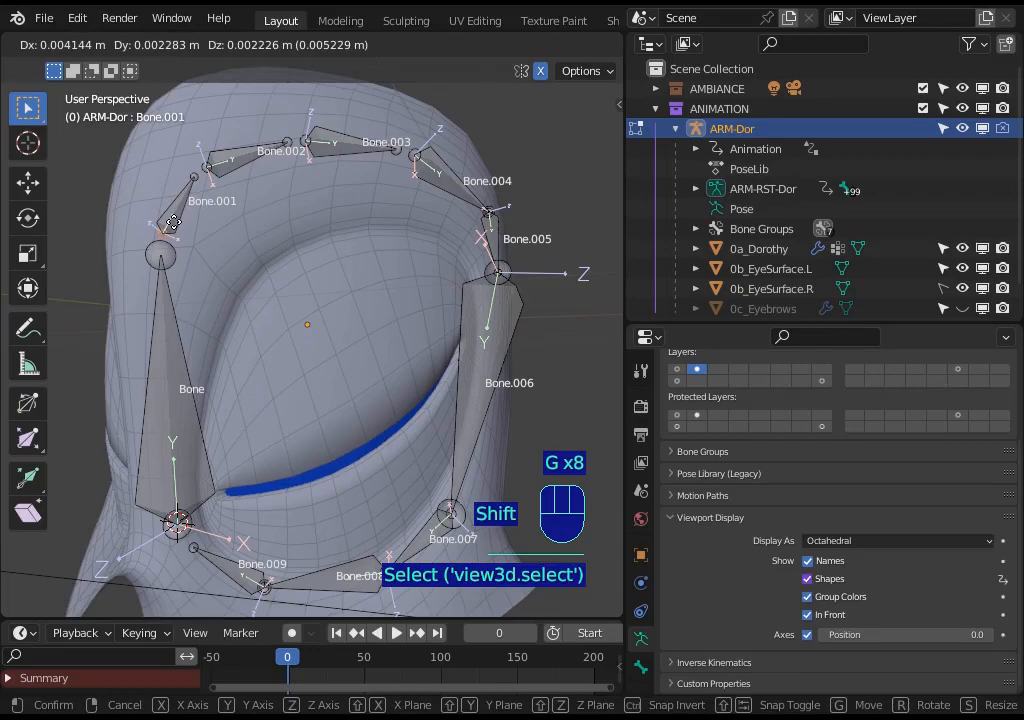
click(158, 231)
Scale down Bone.004 and re-snap its head and tip to the face surface, separated from Bone.003 and Bone.005.
middle_drag(158, 231, 320, 267)
click(380, 300)
key(s)
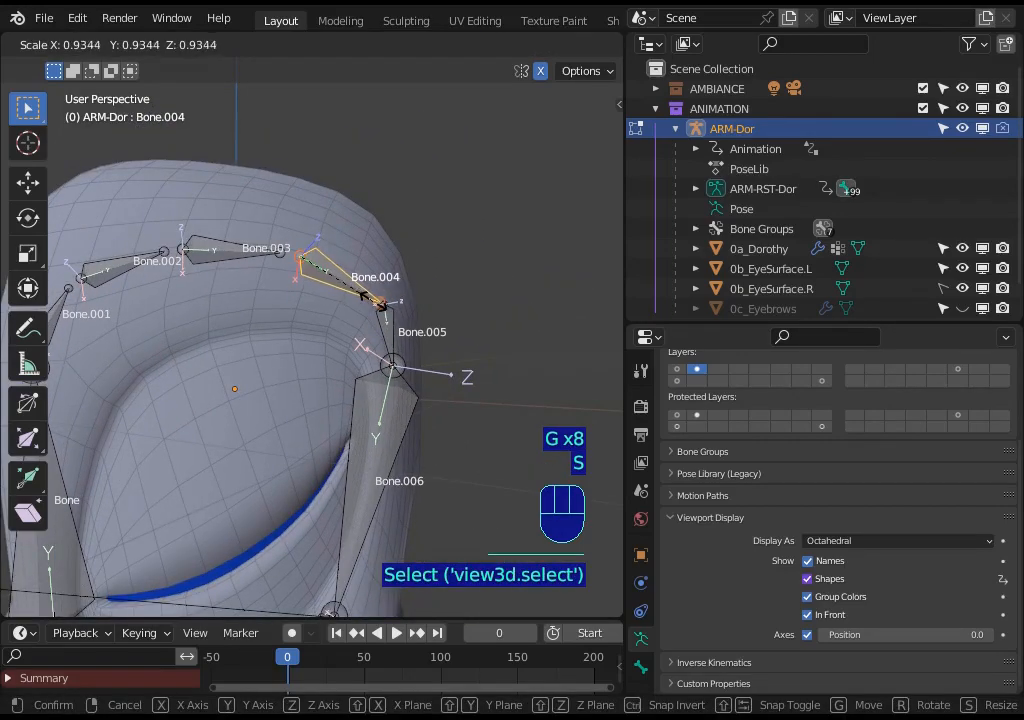
click(365, 296)
key(g)
click(300, 262)
click(291, 260)
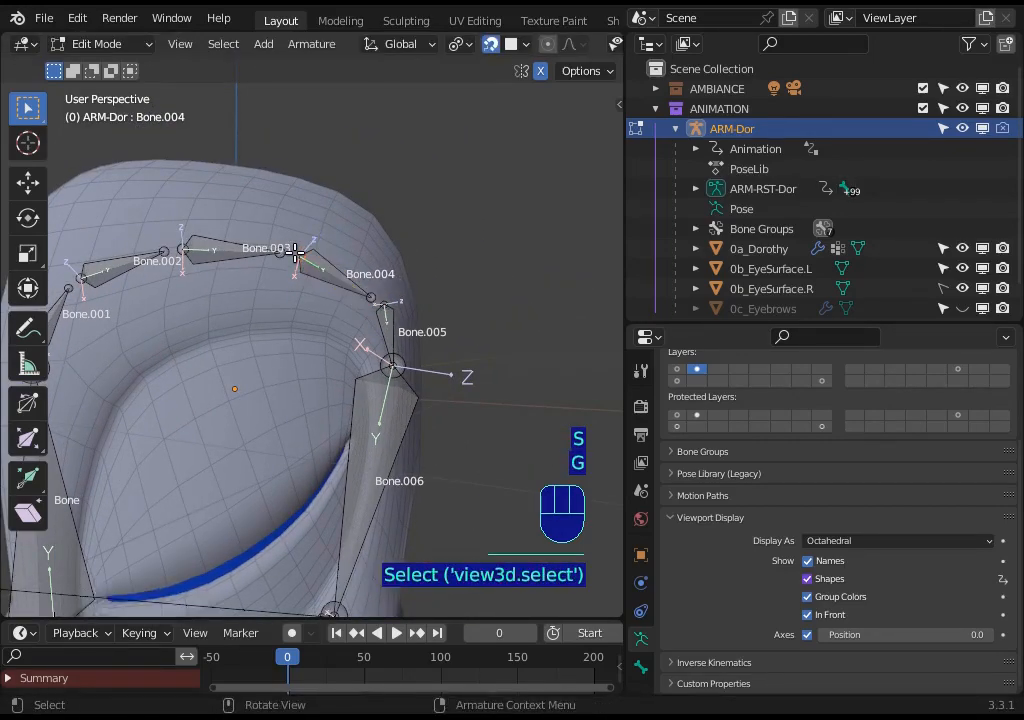
drag(291, 260, 299, 258)
shift+click(372, 298)
key(g)
click(397, 300)
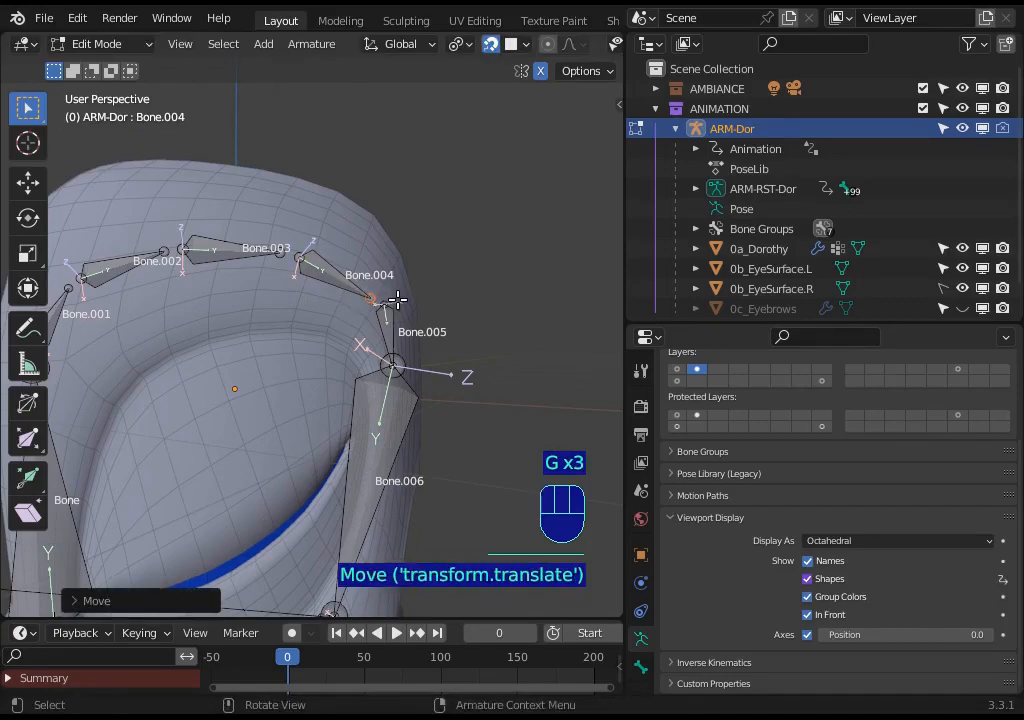
Select Bone.005 through Bone.009 and move them slightly down, away from Bone.004's tip.
shift+click(393, 311)
shift+click(370, 430)
middle_drag(370, 430, 364, 402)
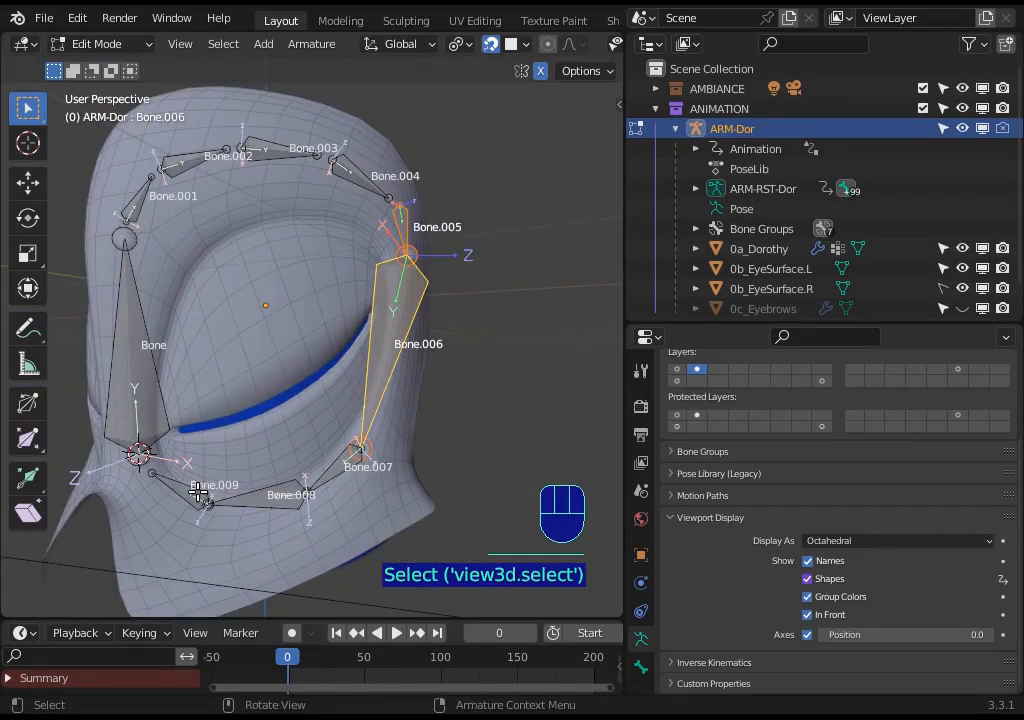
shift+click(267, 497)
shift+click(345, 462)
key(g)
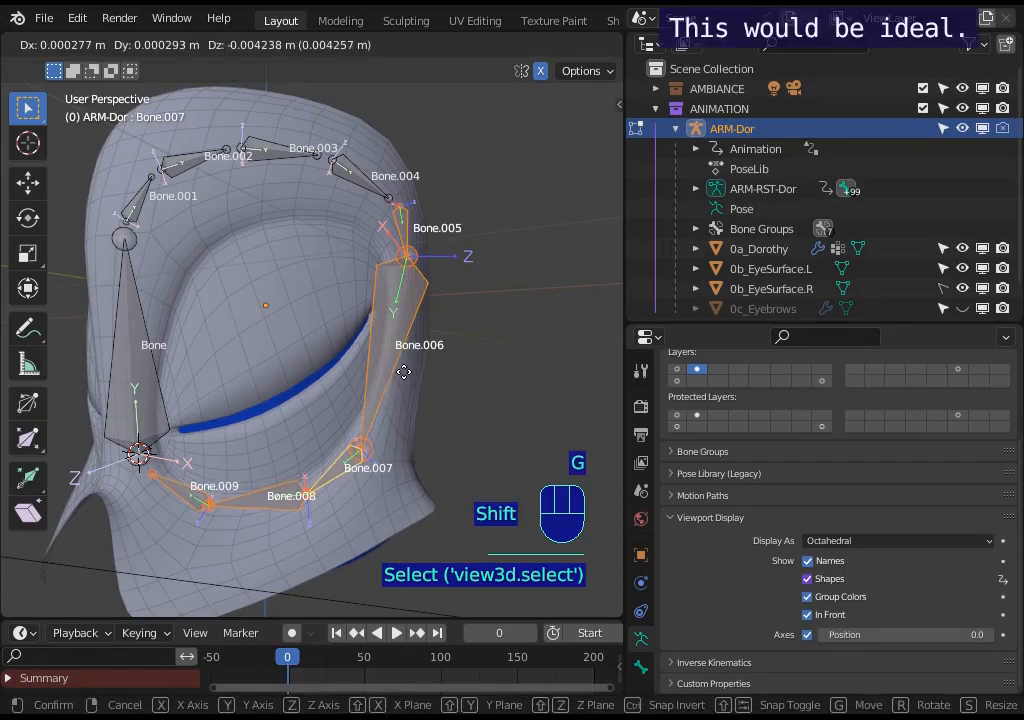
click(407, 322)
shift+click(398, 312)
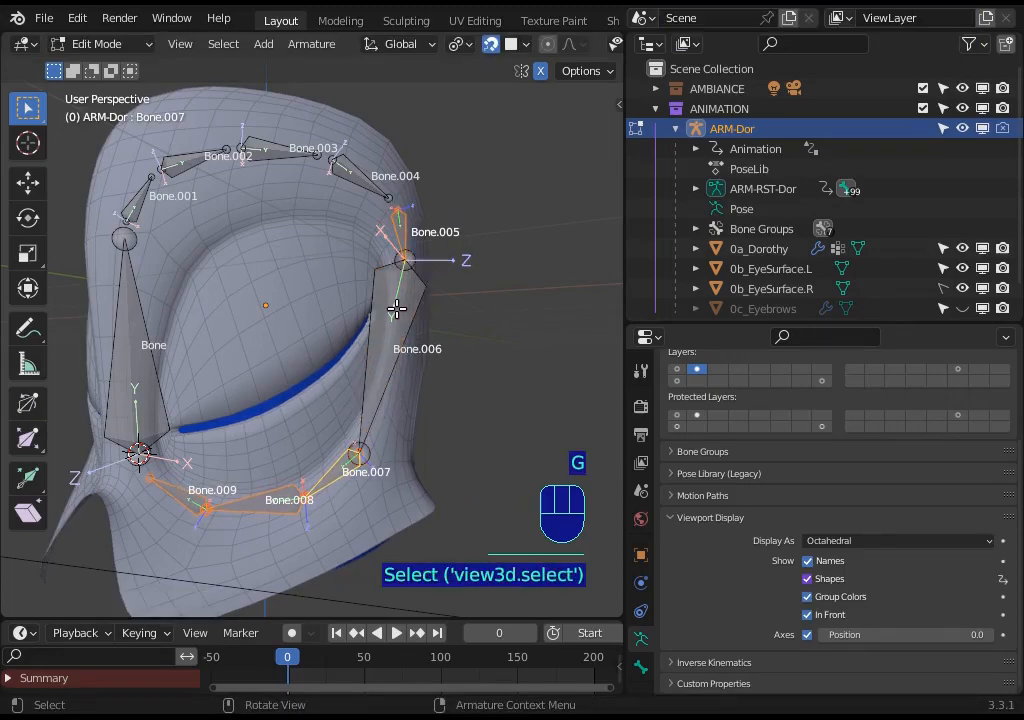
key(g)
right_click(397, 333)
key(g)
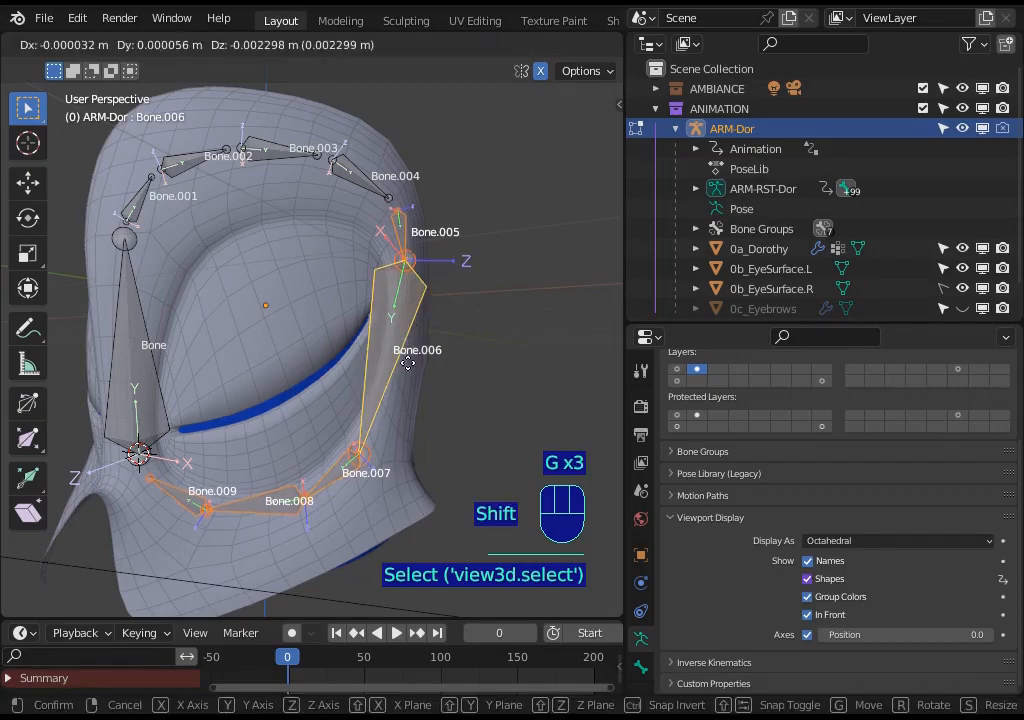
click(402, 340)
Move Bone.006 through Bone.009 down from Bone.005, and shift Bone.007 through Bone.009 away from Bone.006 toward the nose.
shift+click(405, 240)
key(g)
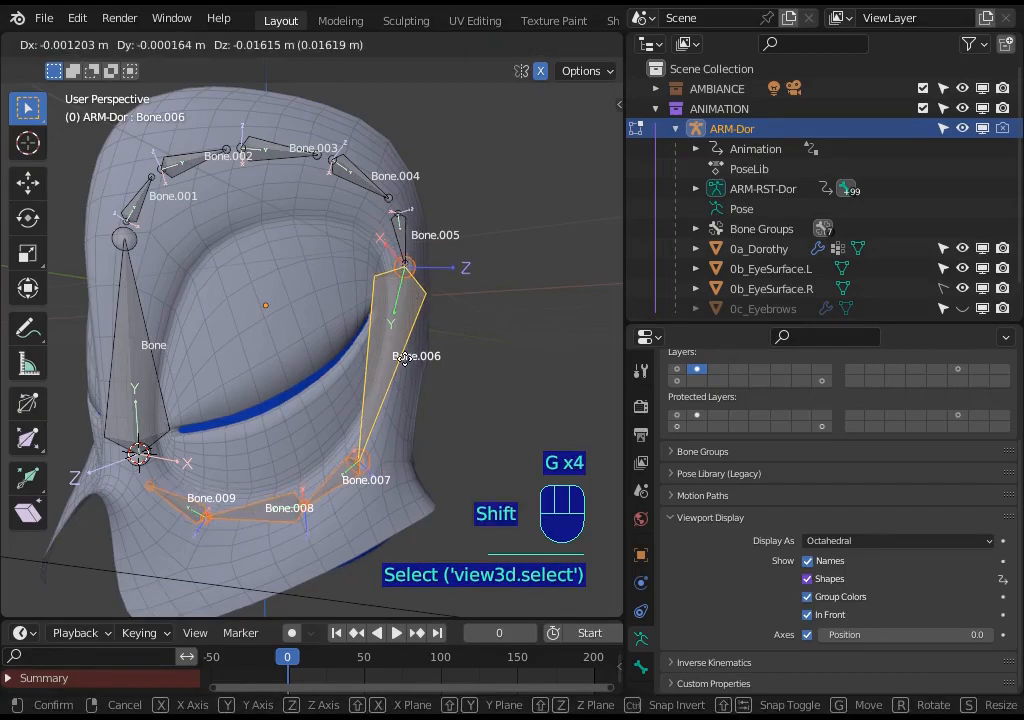
click(320, 505)
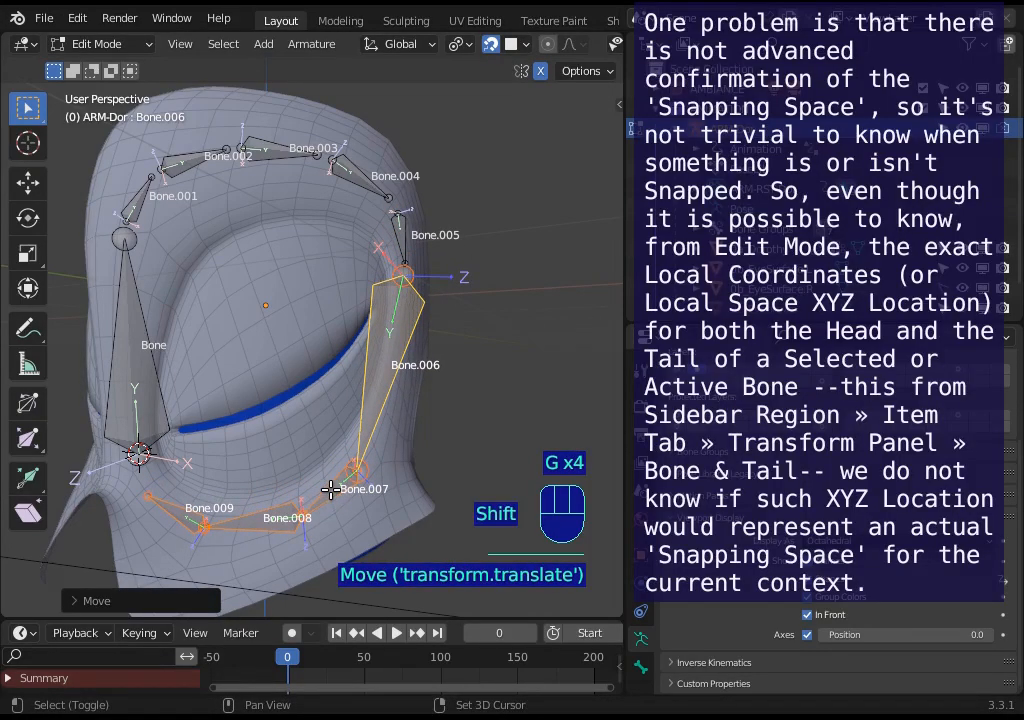
shift+click(378, 400)
key(g)
click(237, 532)
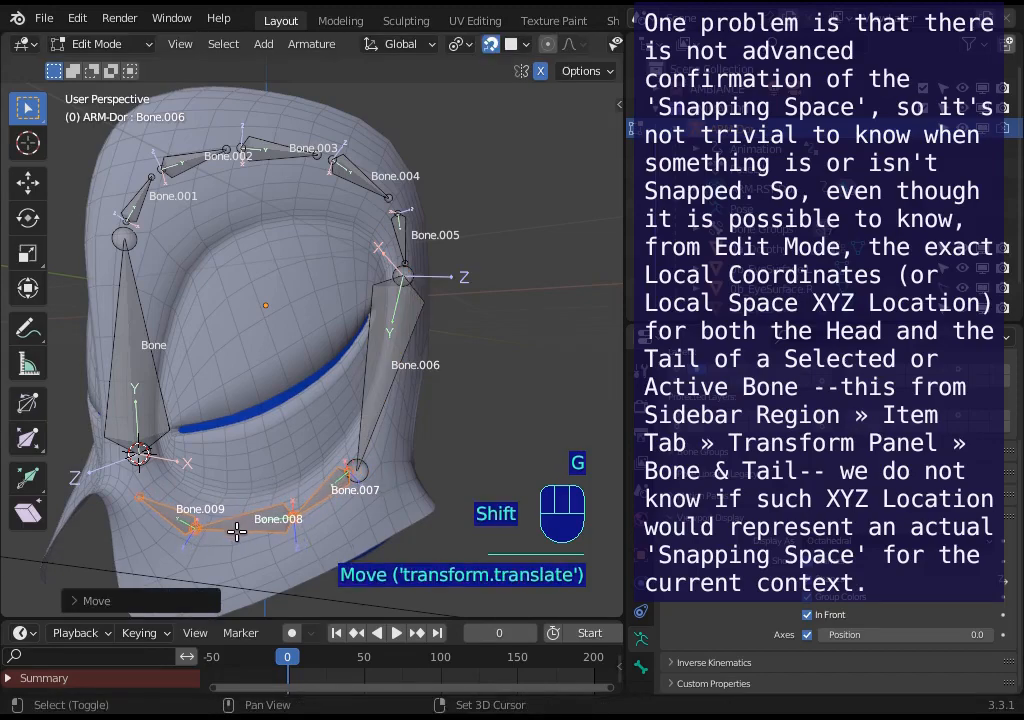
Move Bone.008 and Bone.009 together slightly, and snap Bone.009's tip below the eye's inner corner.
shift+click(251, 518)
key(g)
key(g)
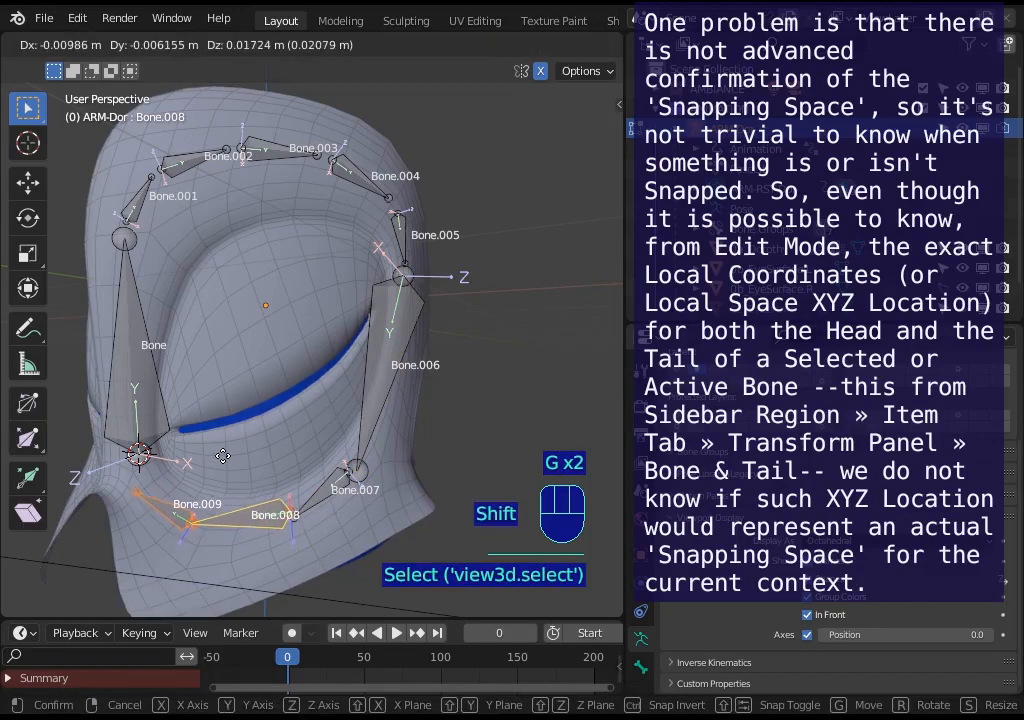
click(200, 454)
click(138, 455)
key(g)
click(140, 452)
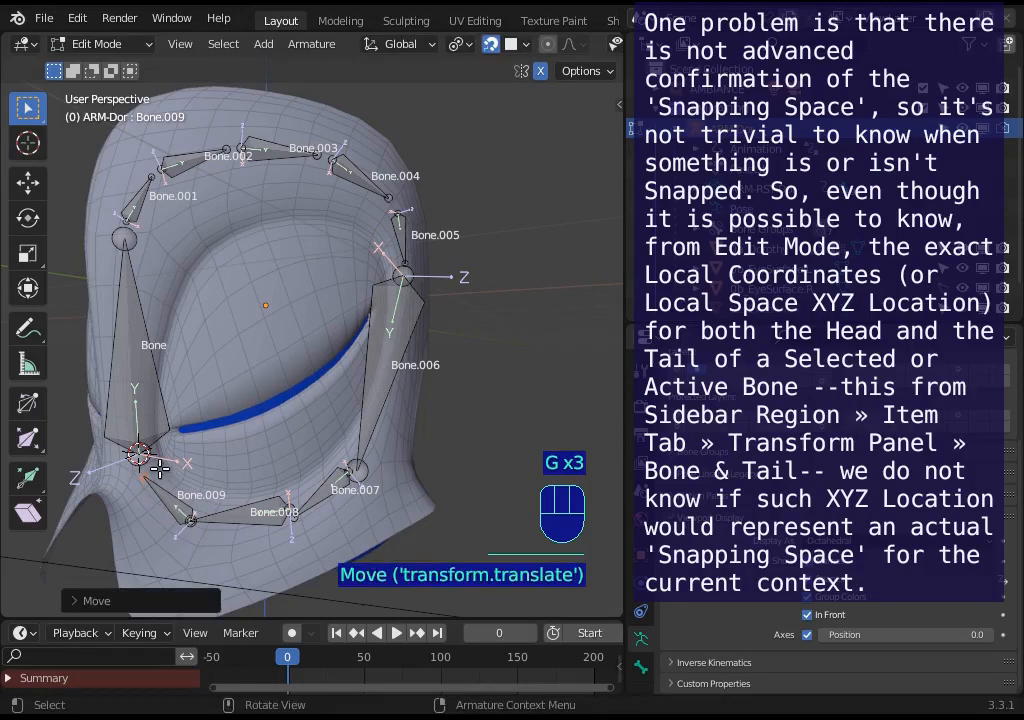
Snap Bone.005's head and tip to the face surface beside the eye's outer corner.
middle_drag(140, 452, 393, 200)
click(393, 200)
key(g)
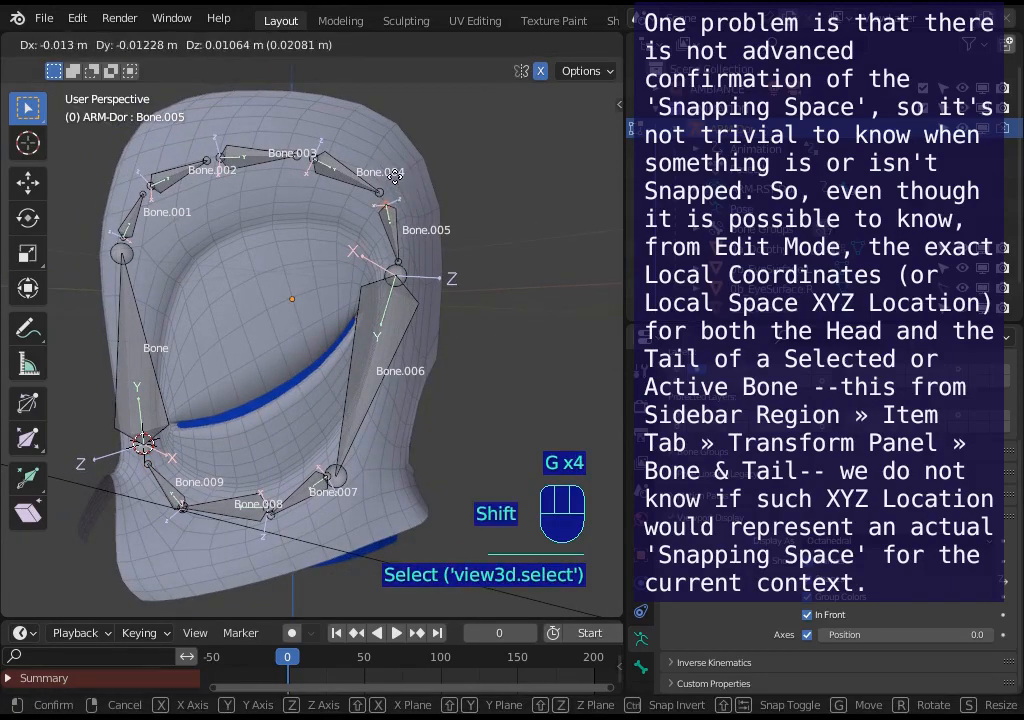
click(400, 262)
click(407, 254)
key(g)
click(402, 262)
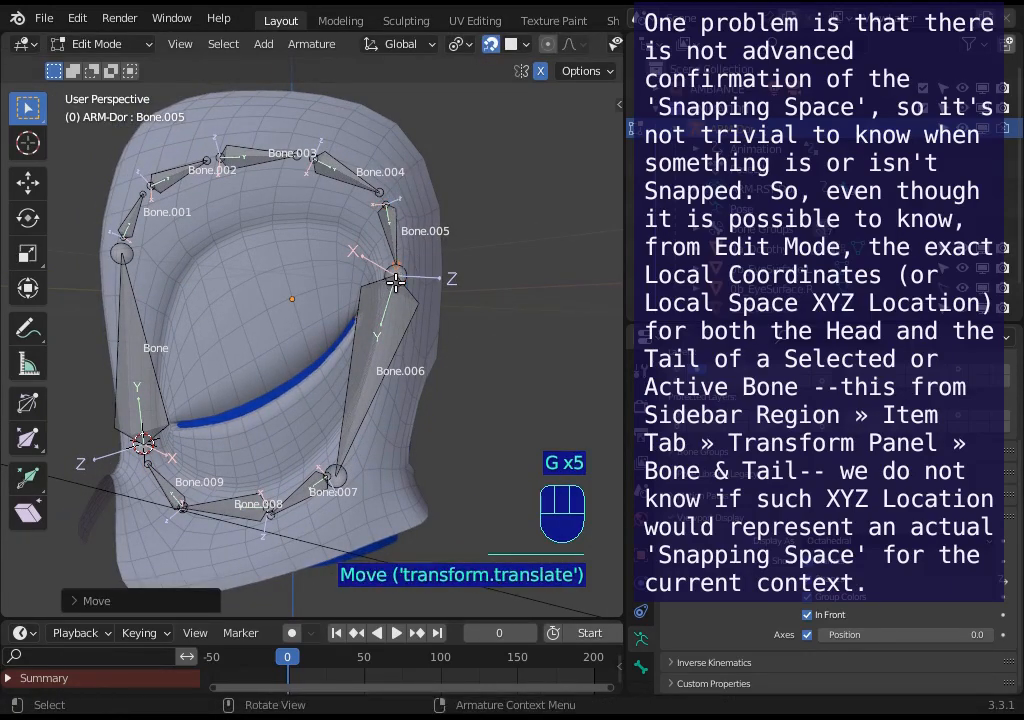
Snap Bone.006's head slightly below Bone.005's tip and its tip onto the cheek above Bone.007.
click(395, 329)
key(g)
click(334, 475)
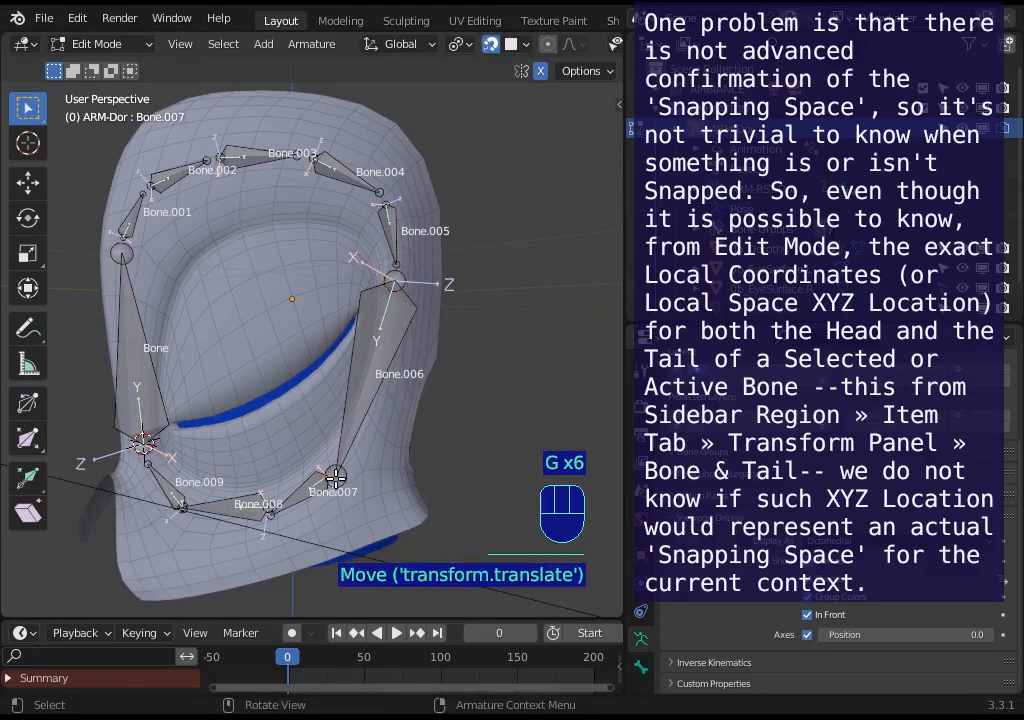
key(g)
right_click(336, 477)
middle_drag(336, 477, 446, 463)
key(g)
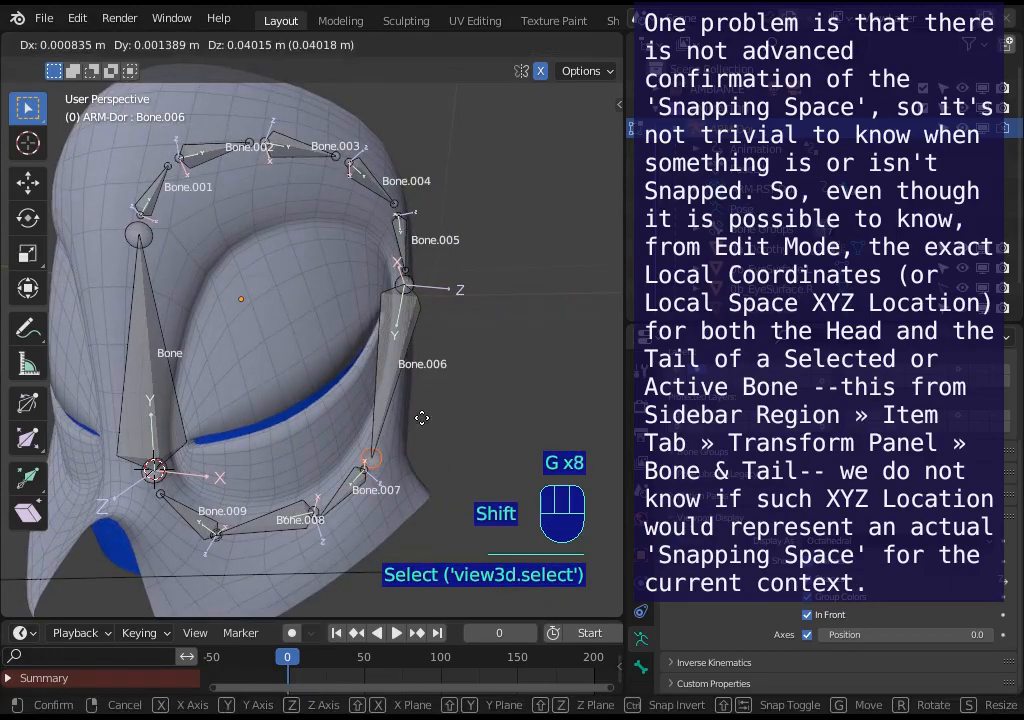
click(430, 416)
Snap Bone.007's head and tip to the cheek surface, leaving a gap before Bone.008's head.
click(376, 476)
scroll(376, 476, up, 1)
shift+middle_drag(376, 476, 346, 434)
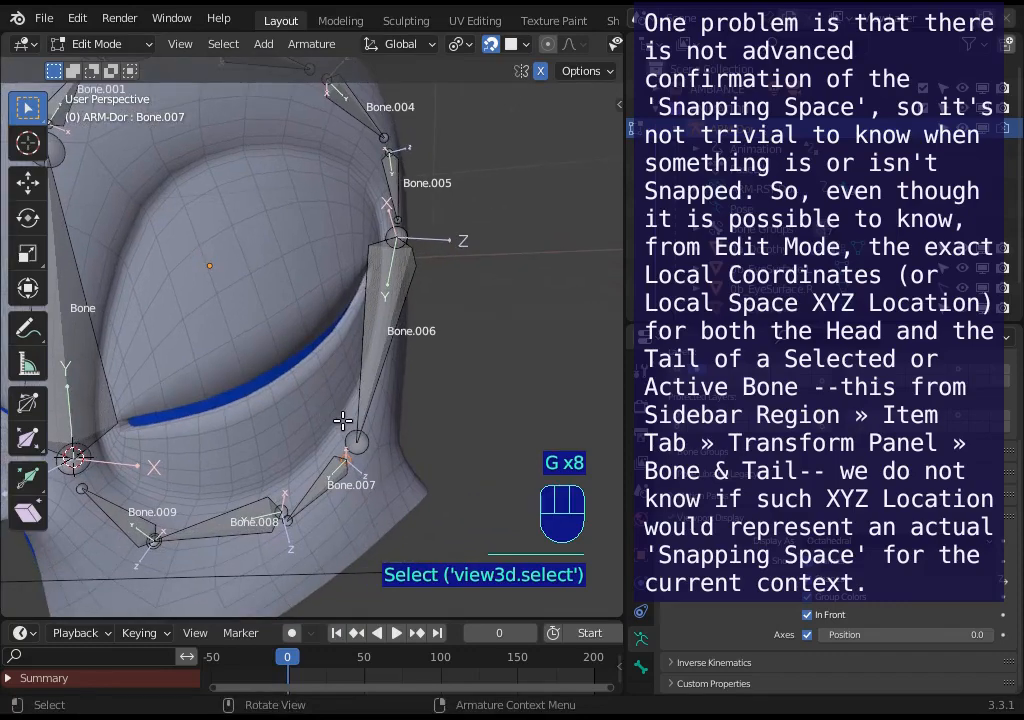
key(g)
click(346, 405)
click(293, 530)
key(g)
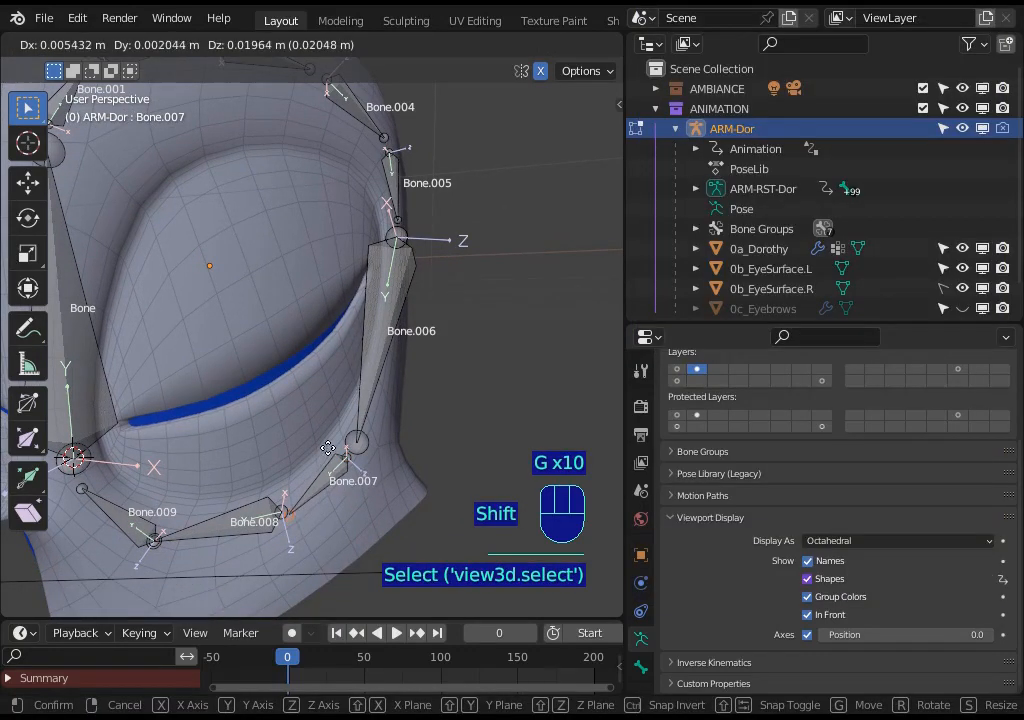
shift+click(352, 405)
Snap Bone.008's head and tip to the surface under the eye, leaving a gap before Bone.009's head.
click(279, 507)
middle_drag(279, 507, 178, 533)
key(g)
shift+click(222, 500)
click(193, 540)
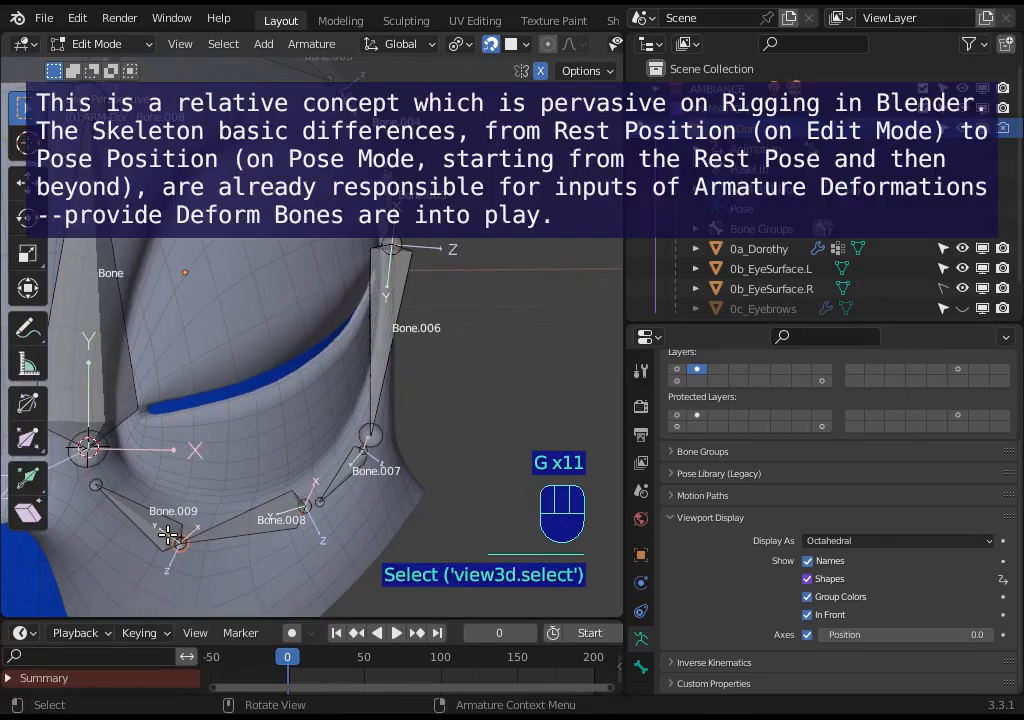
key(g)
shift+click(344, 512)
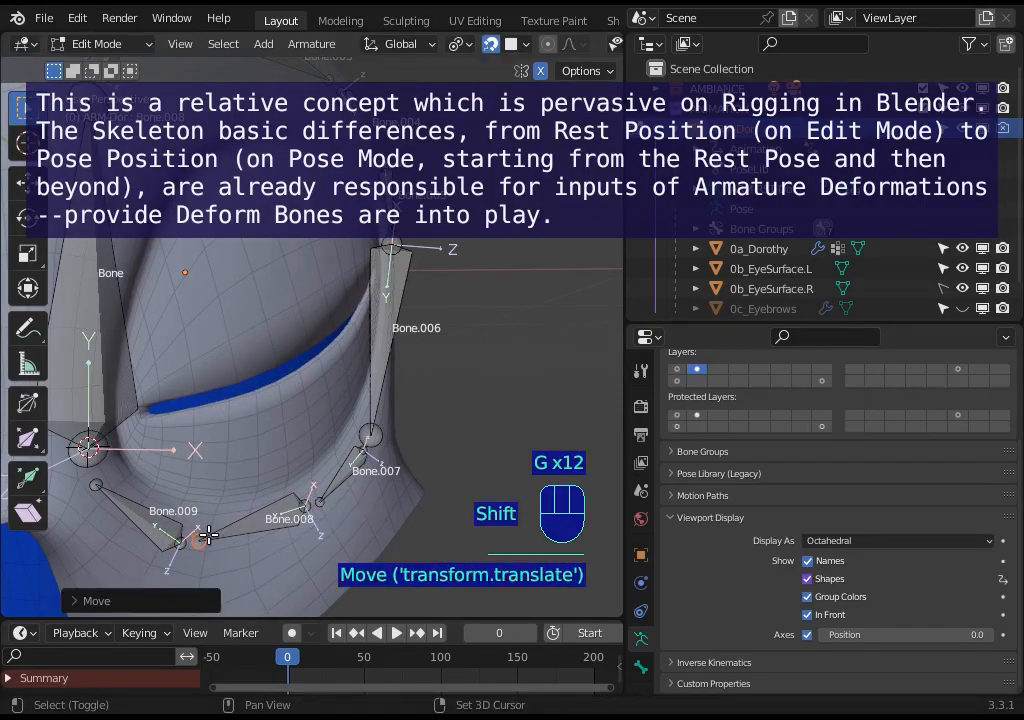
Snap Bone.009's head and tip to the face surface below the eye's inner corner.
click(182, 543)
key(g)
shift+click(160, 500)
click(91, 480)
key(g)
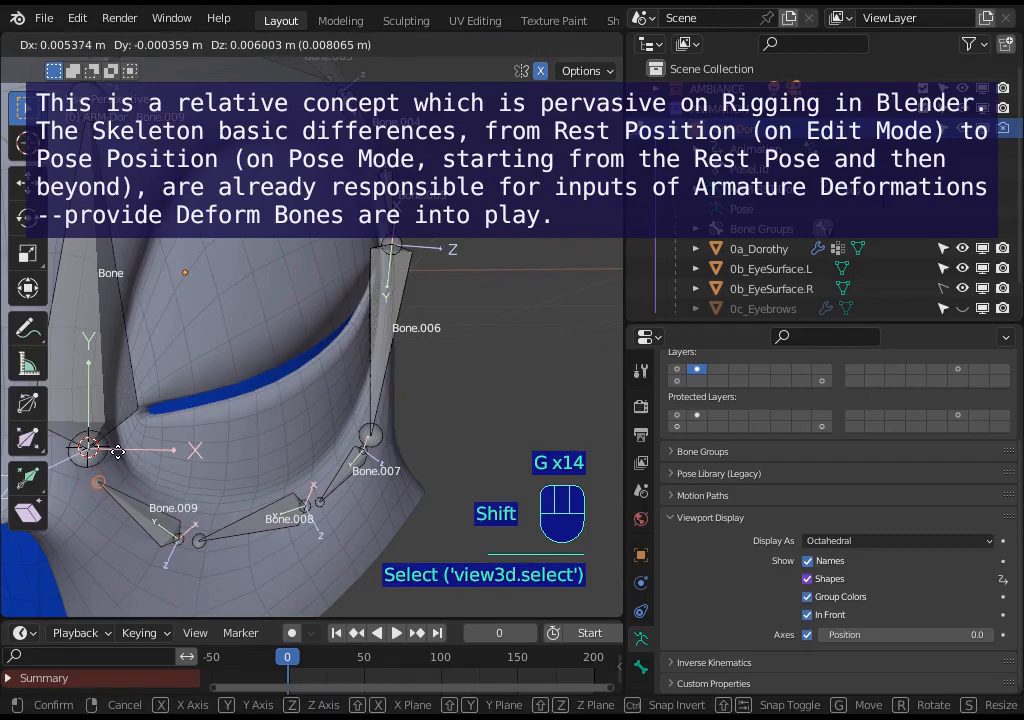
shift+click(117, 452)
key(g)
shift+click(103, 468)
scroll(103, 468, down, 1)
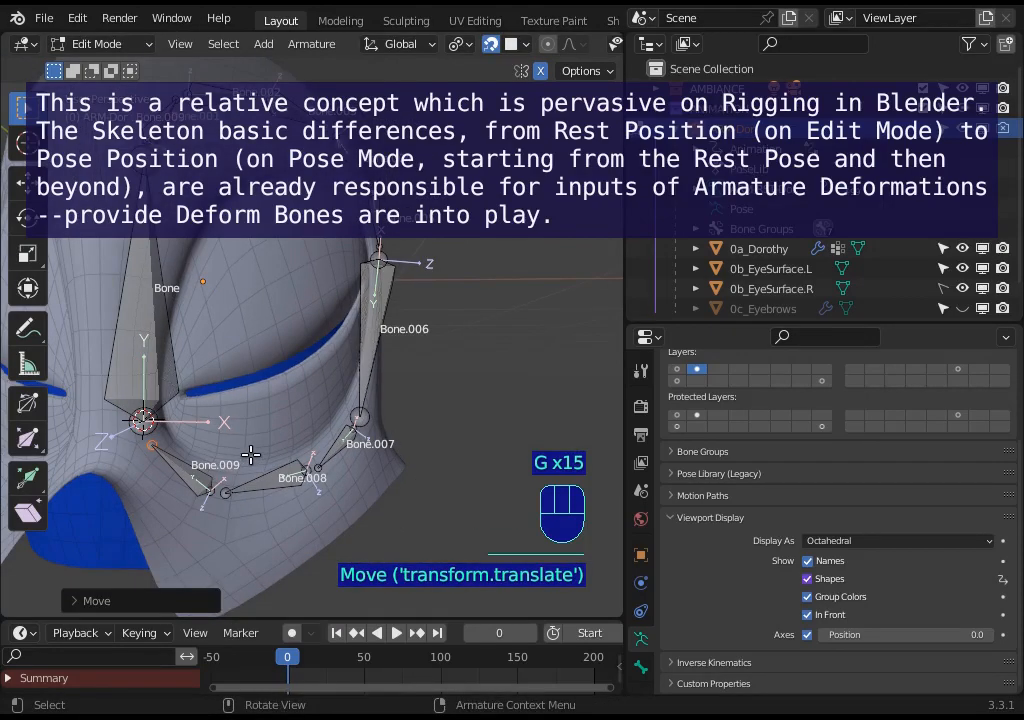
Select all the eye contour bones and set up a Batch Rename for selected Bones with the Set Name type.
shift+middle_drag(299, 442, 254, 487)
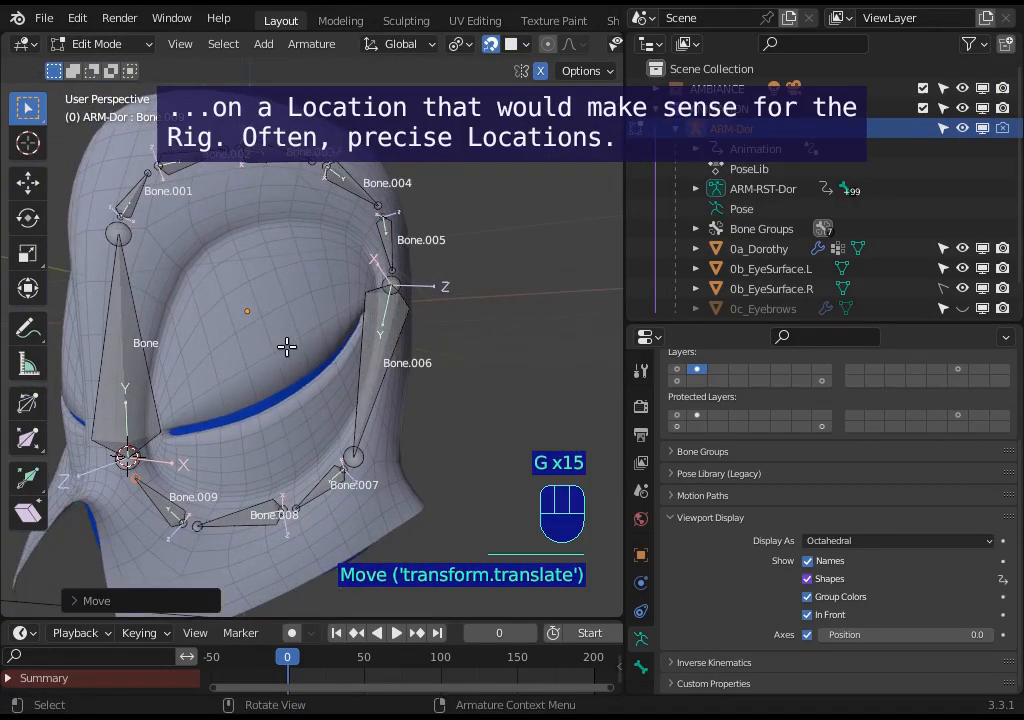
middle_drag(130, 402, 417, 399)
middle_drag(332, 343, 299, 341)
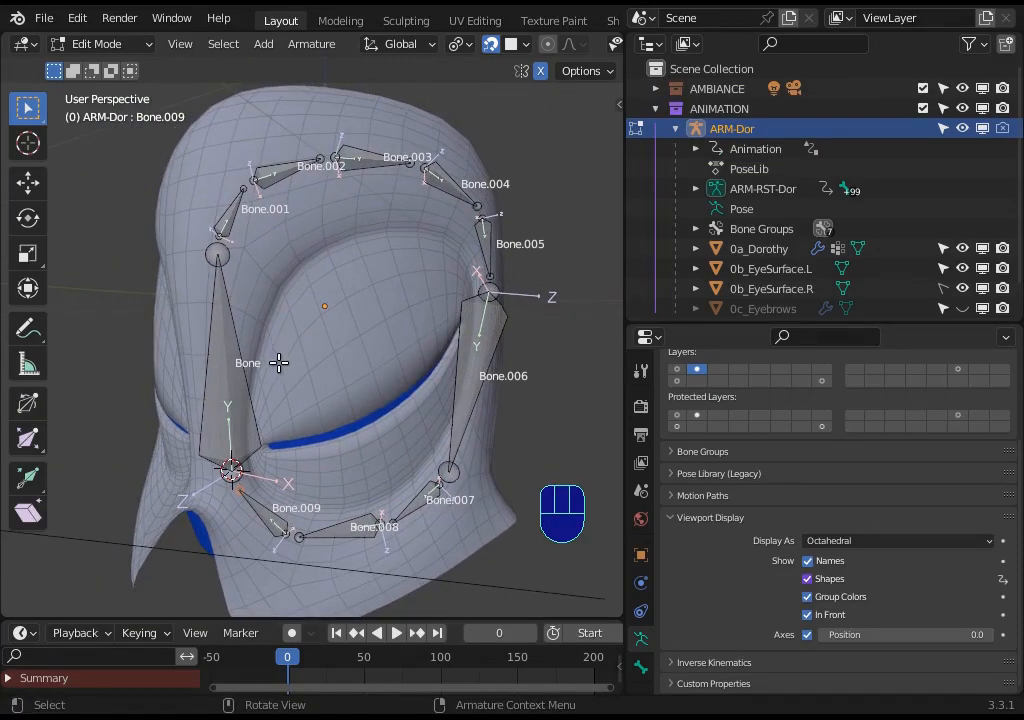
key(a)
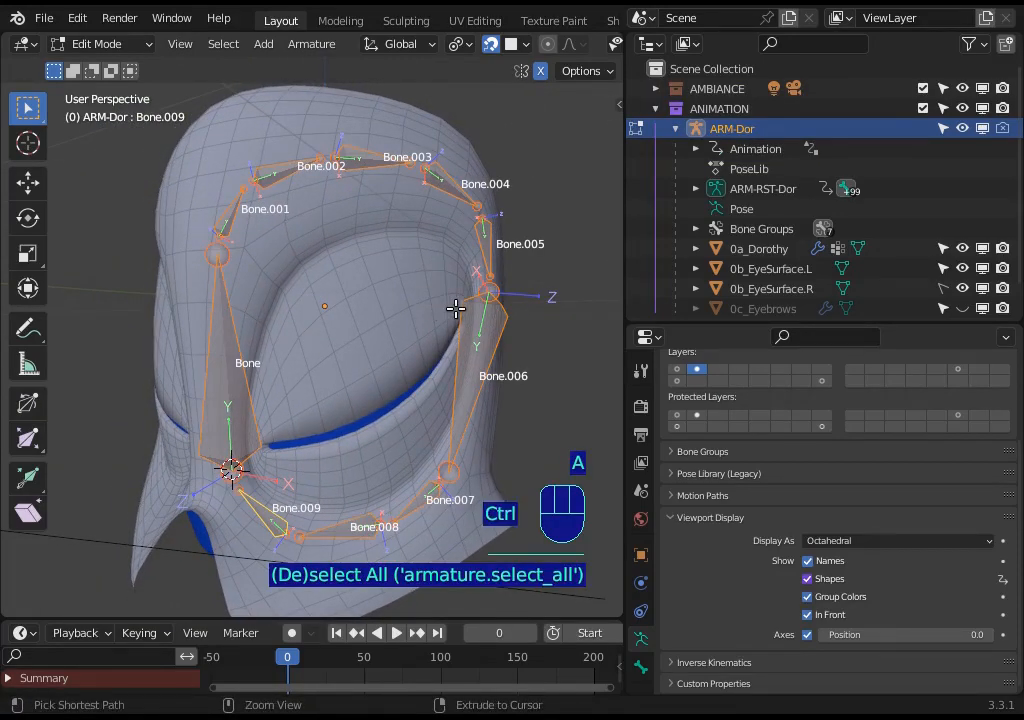
key(ctrl+F2)
click(512, 344)
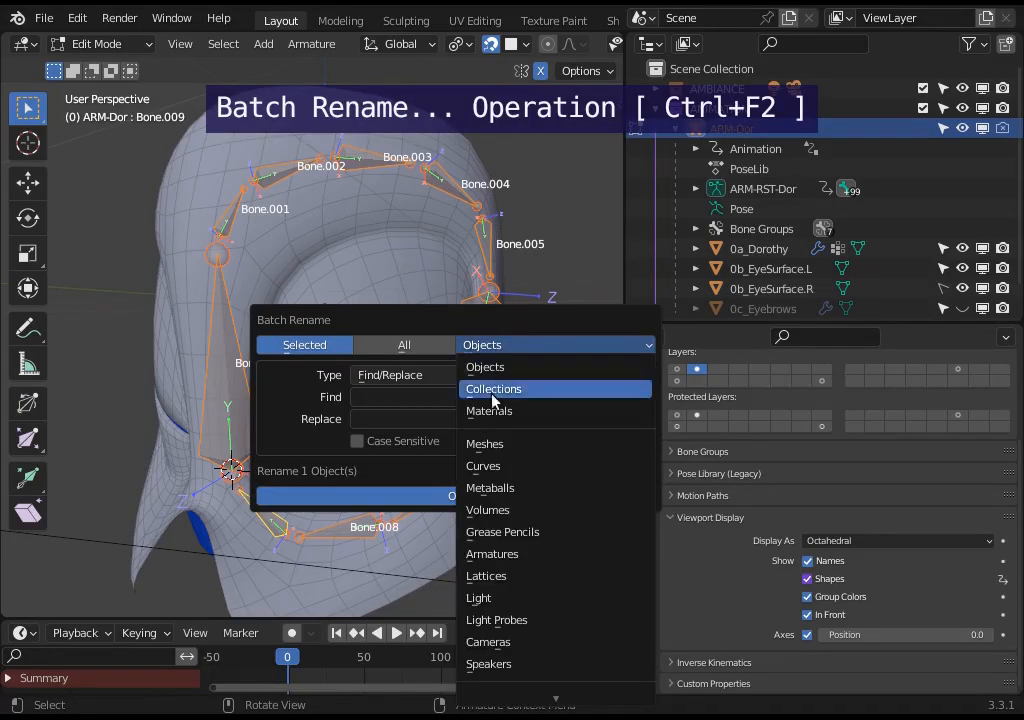
scroll(496, 402, down, 3)
scroll(510, 395, up, 3)
scroll(475, 416, down, 3)
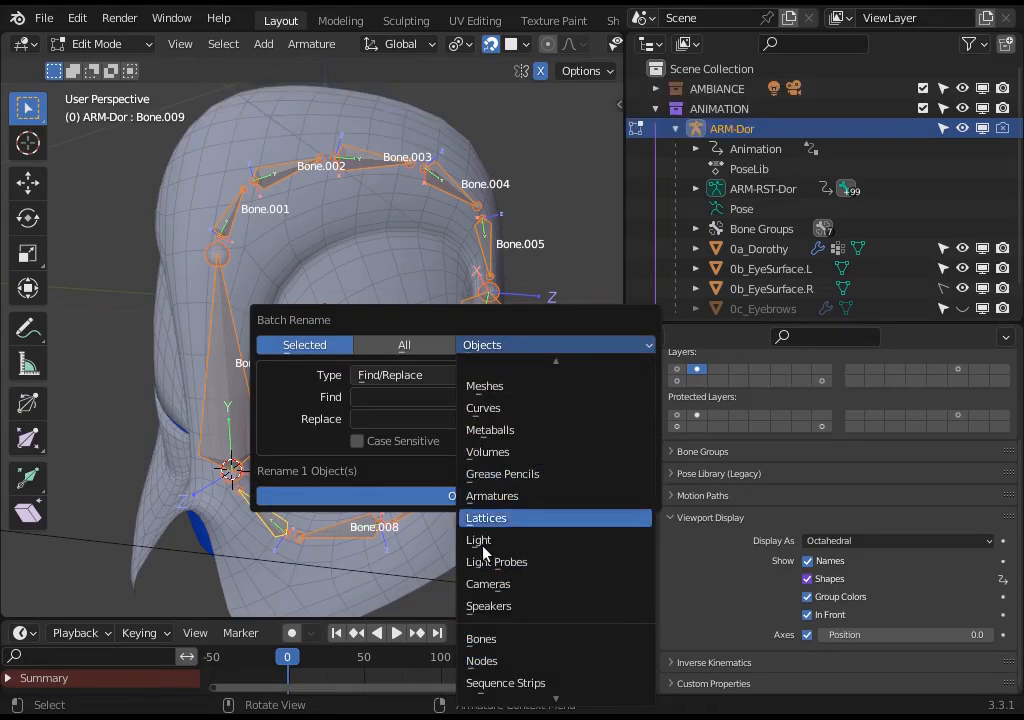
click(503, 640)
click(402, 376)
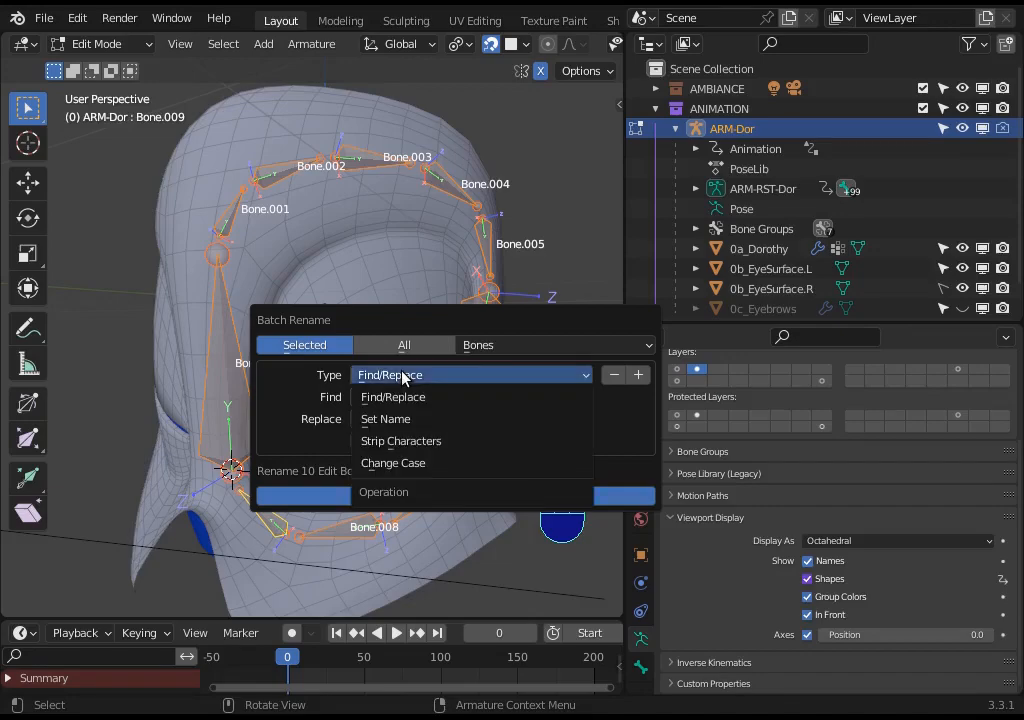
click(393, 420)
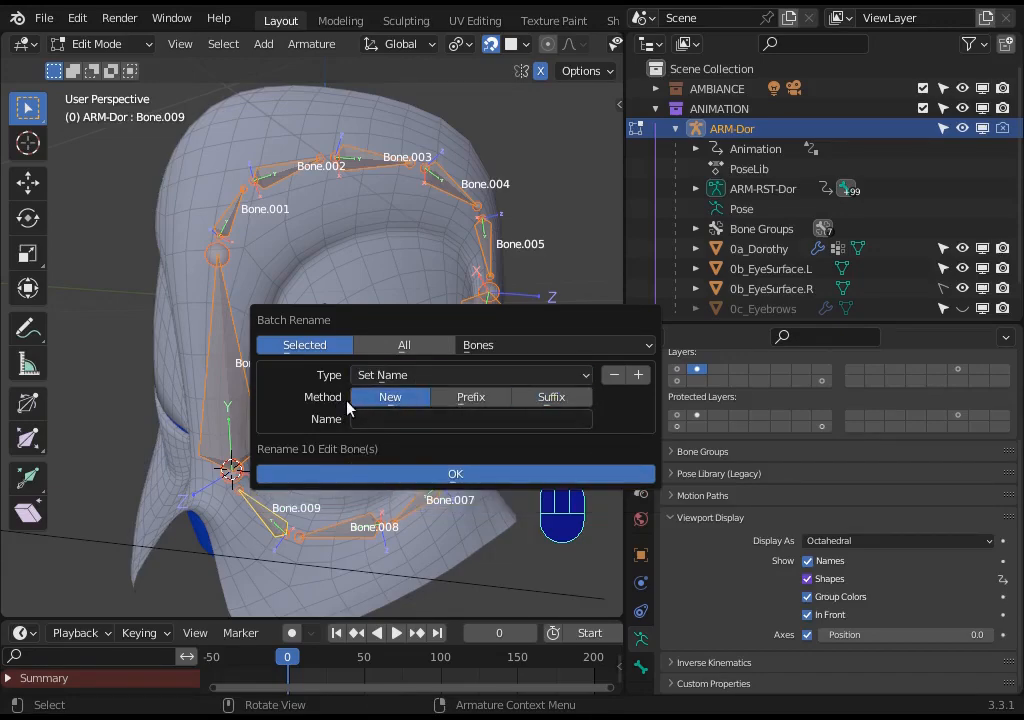
Enter DEF_EyeContour-BB.L.001 as the new name and apply the batch rename to the selected bones.
click(369, 418)
text(DEF_EyeContour-BB.L.001)
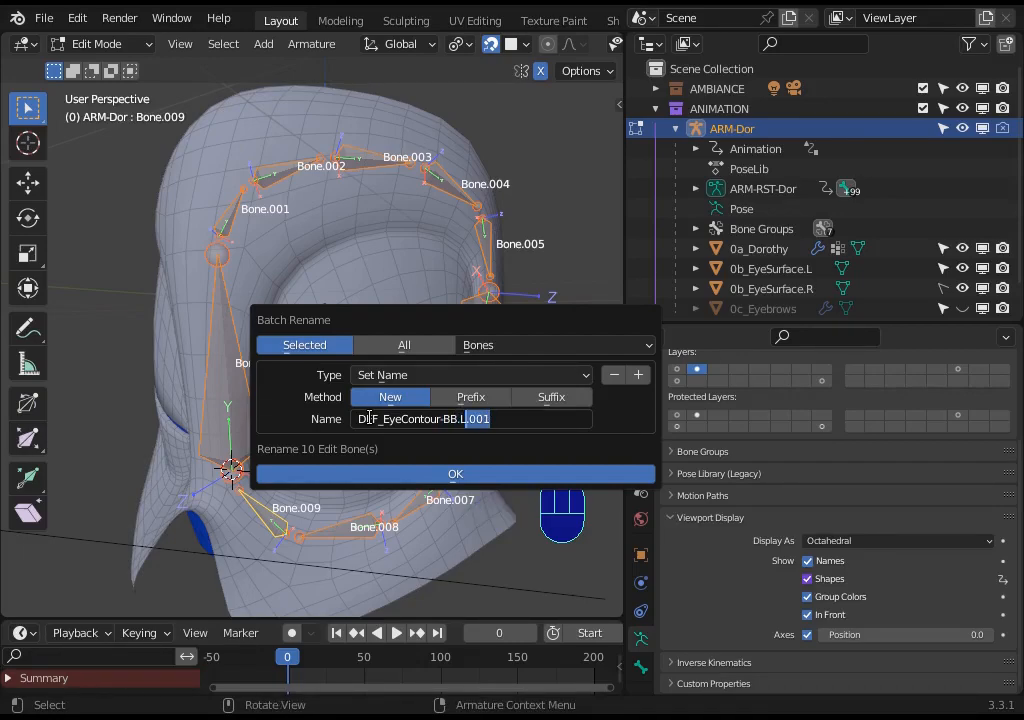
key(ctrl+a)
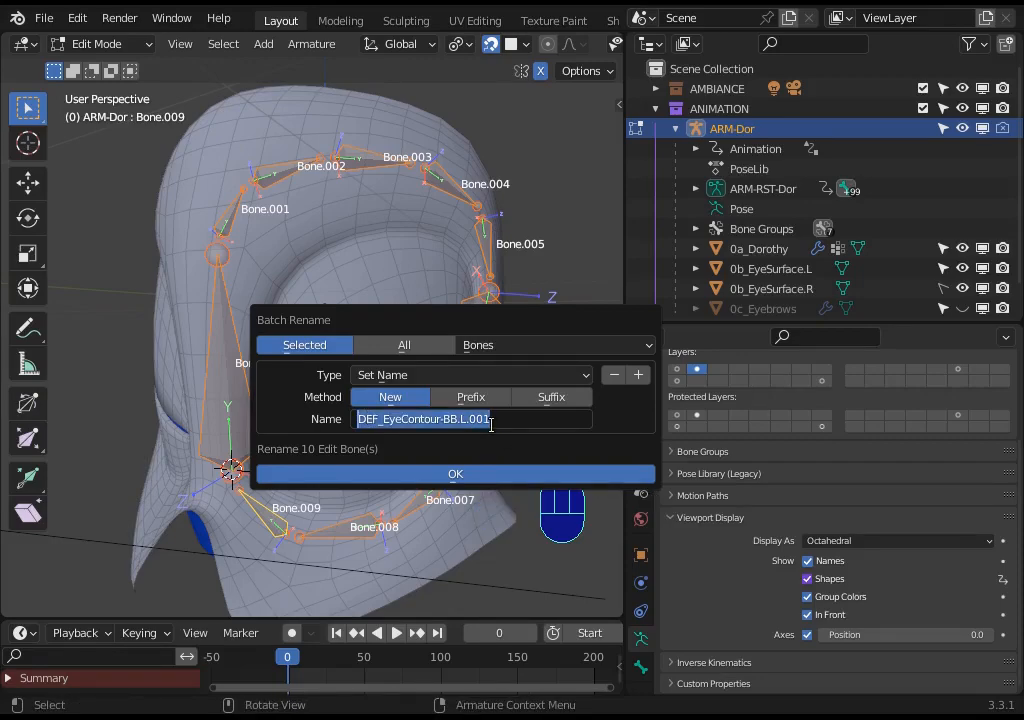
key(End)
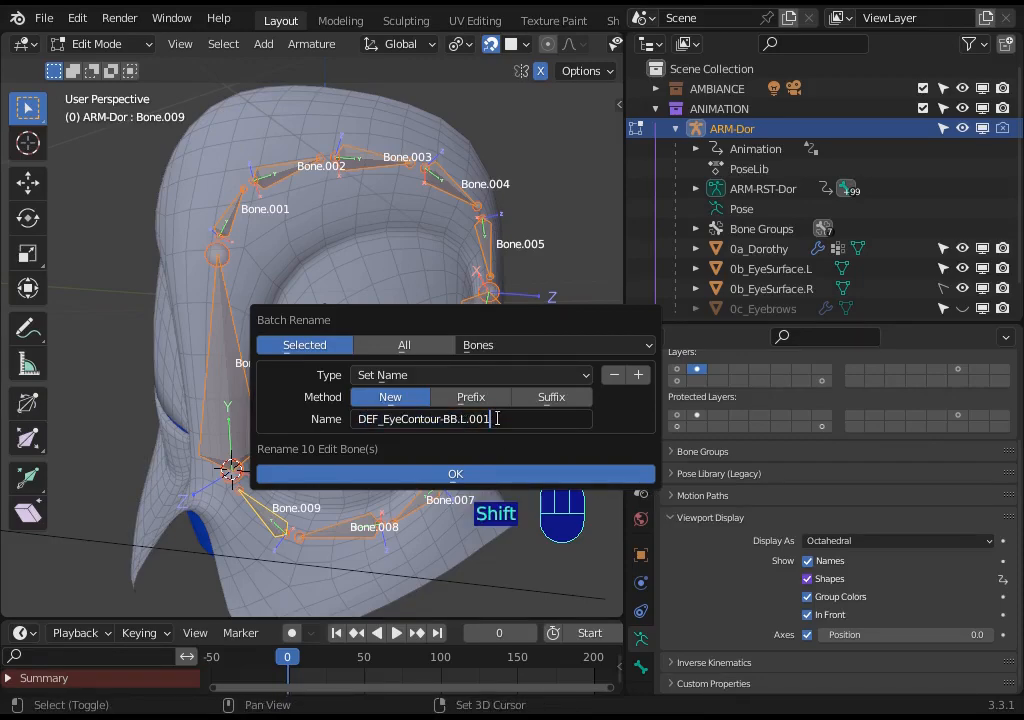
key(shift+Left)
key(shift+Left)
key(shift+Left)
key(ctrl+z)
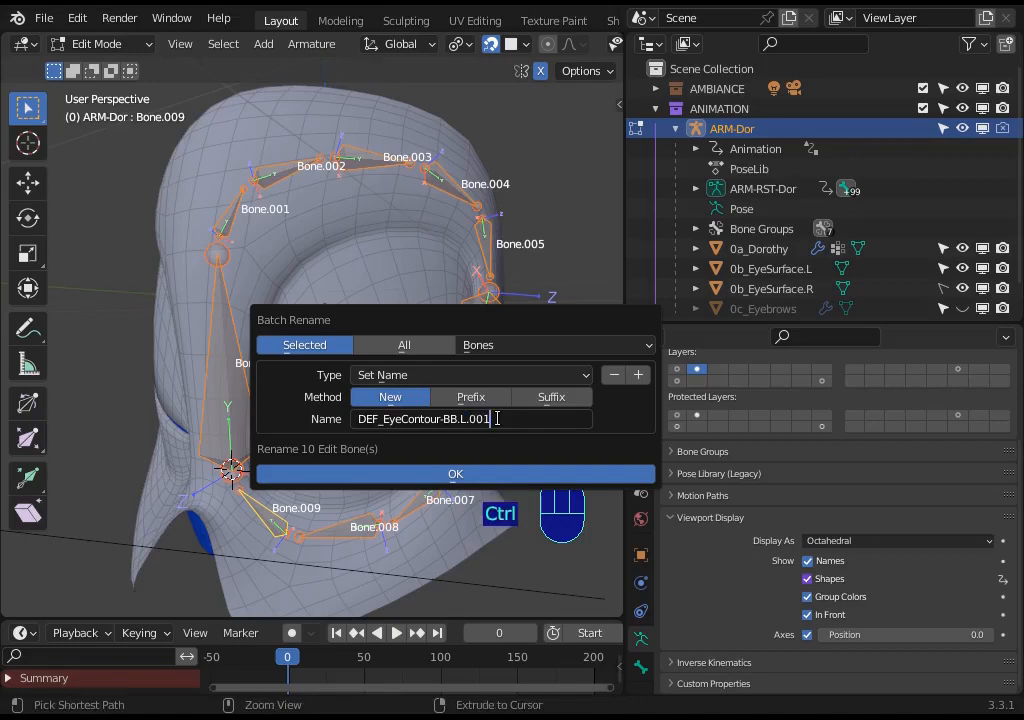
click(466, 474)
Examine the renamed bones one after another around the eye to check their numbering order.
middle_drag(386, 370, 204, 366)
click(186, 345)
click(192, 241)
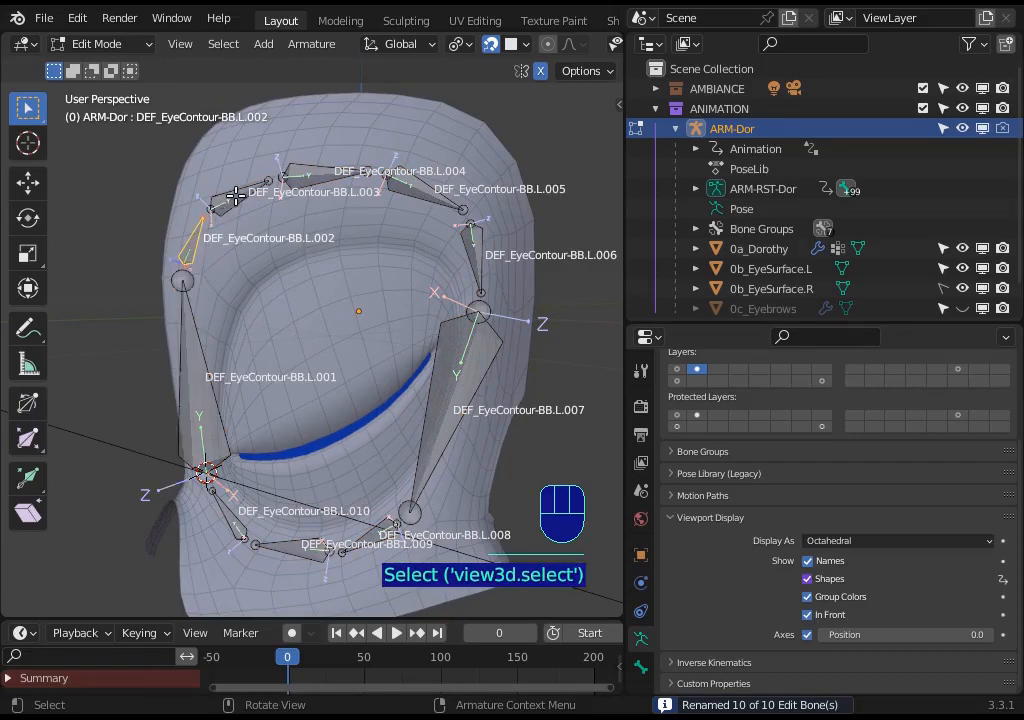
click(235, 195)
click(340, 167)
click(430, 185)
click(470, 252)
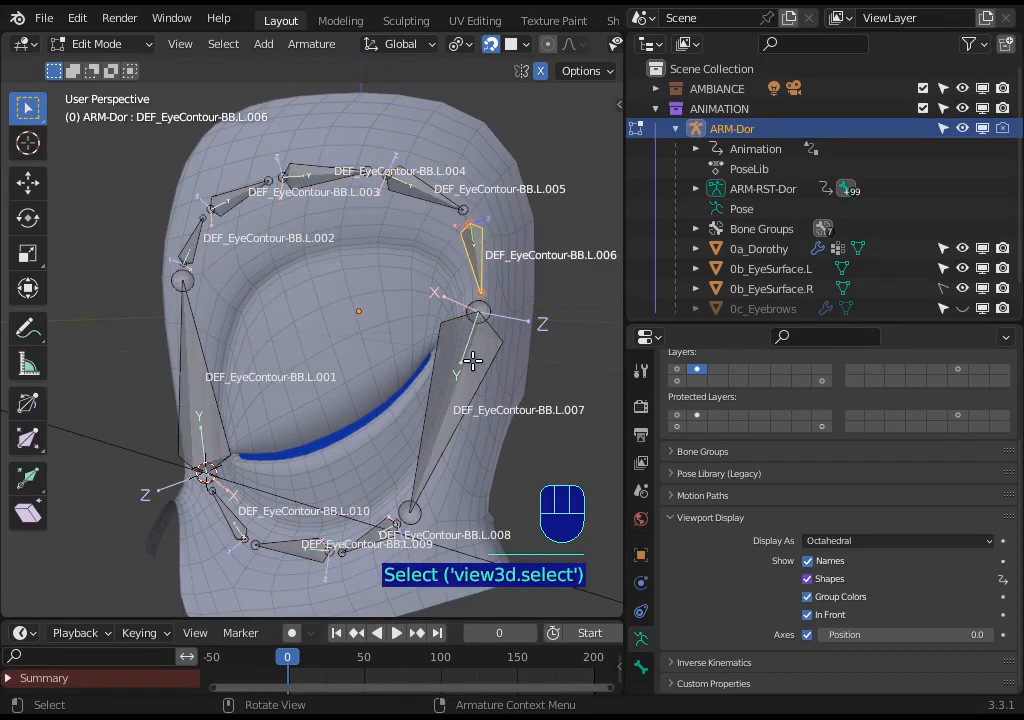
click(457, 372)
middle_drag(457, 372, 413, 508)
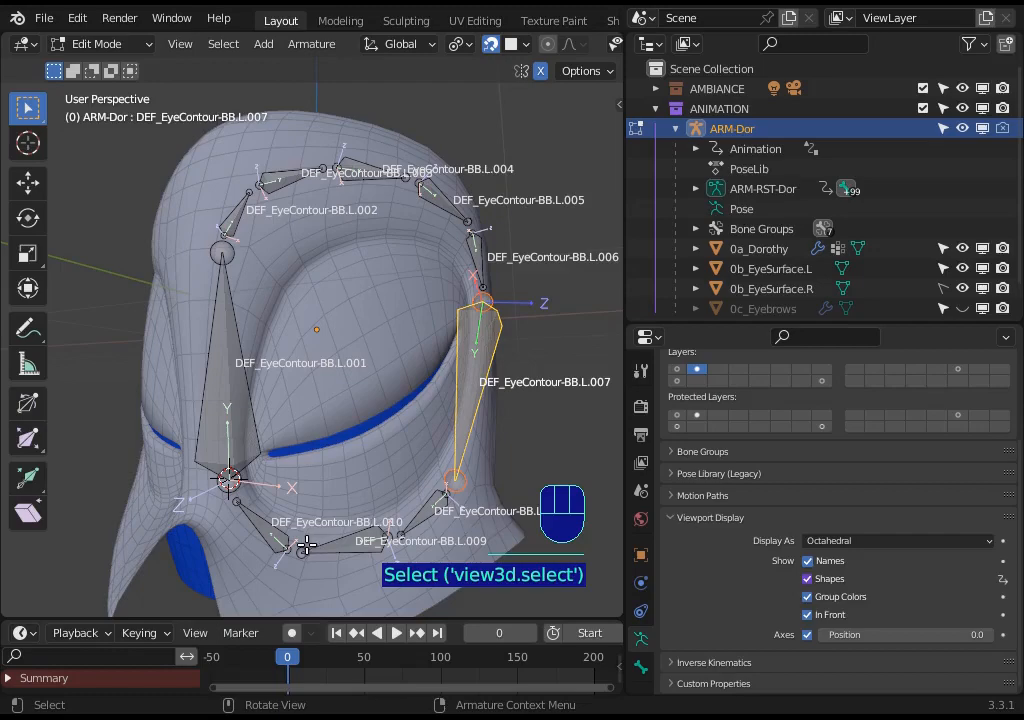
middle_drag(335, 458, 343, 333)
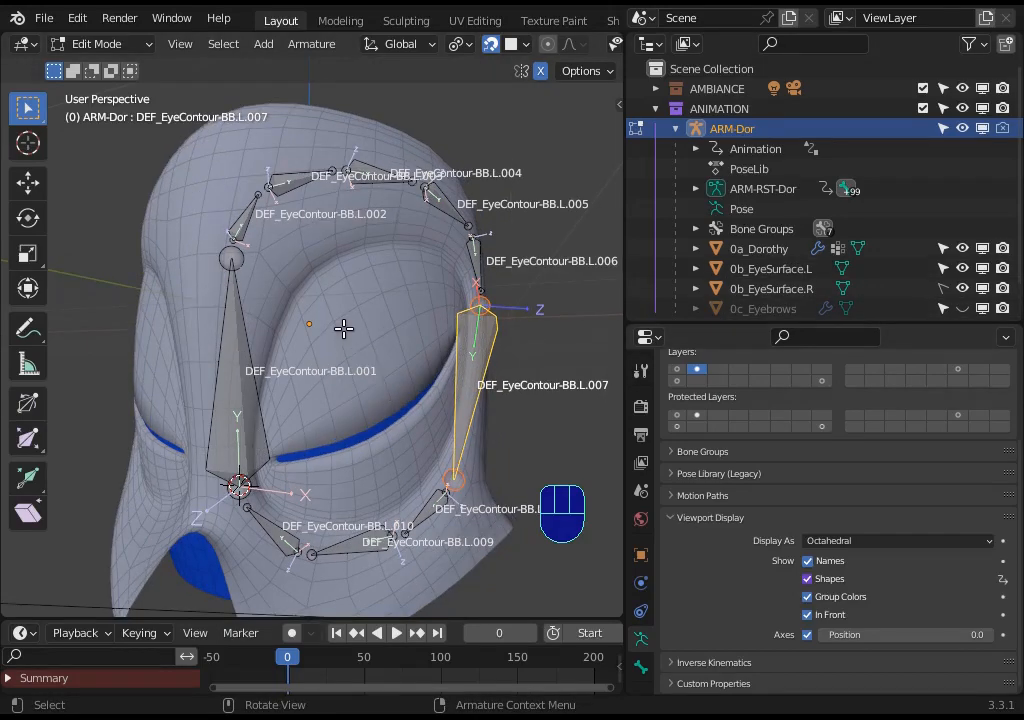
Select DEF_EyeContour-BB.L.001 and set the Auto Bone Controller's bone segments to 5.
shift+click(238, 300)
key(n)
click(612, 425)
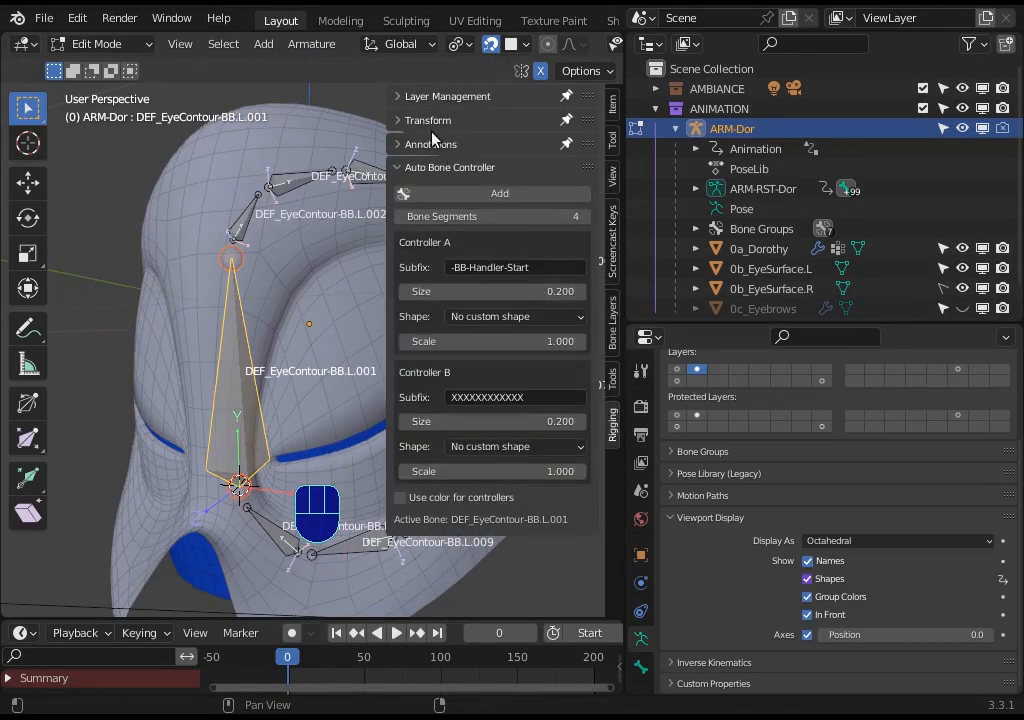
shift+middle_drag(297, 203, 176, 291)
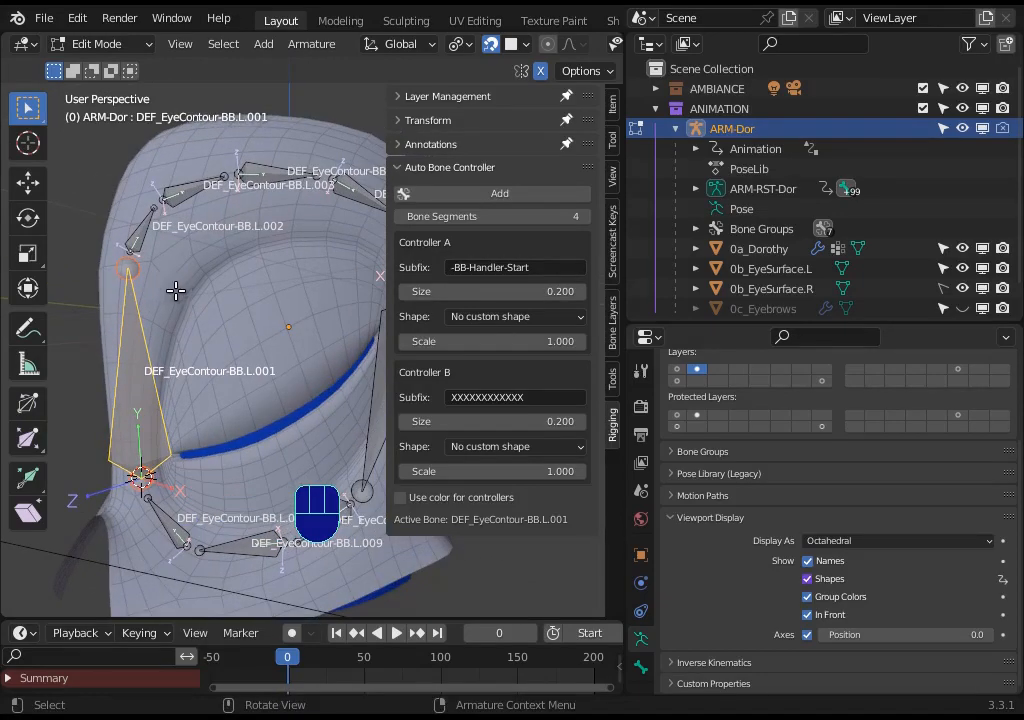
click(585, 217)
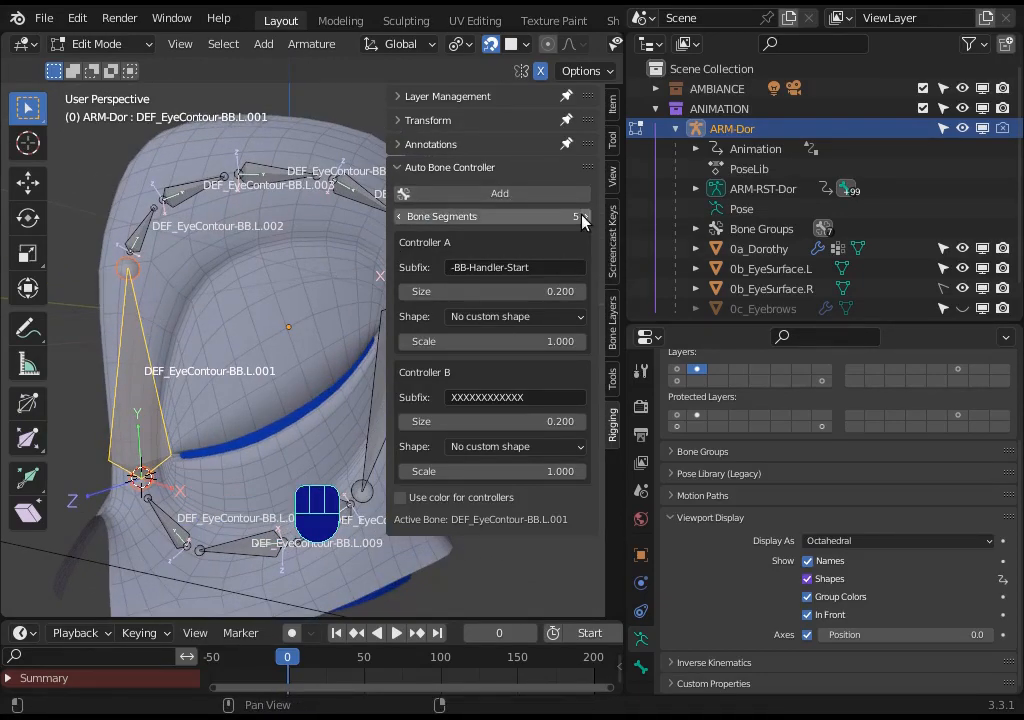
Check the shape options of Controller A and Controller B, keeping No custom shape for both.
click(487, 316)
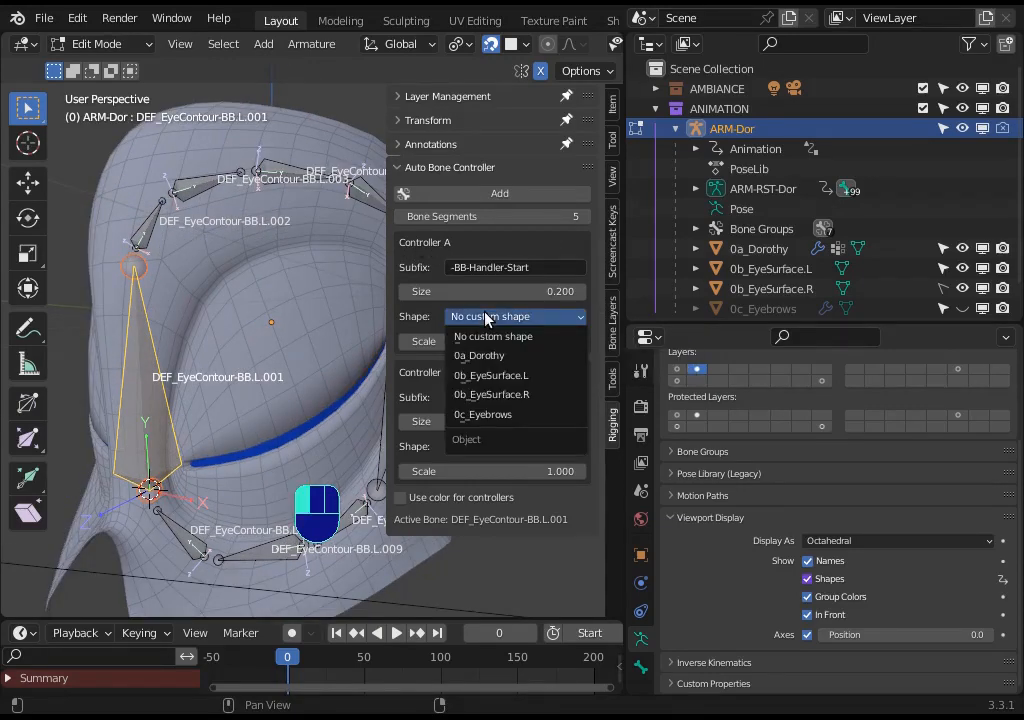
click(493, 336)
click(467, 447)
click(467, 451)
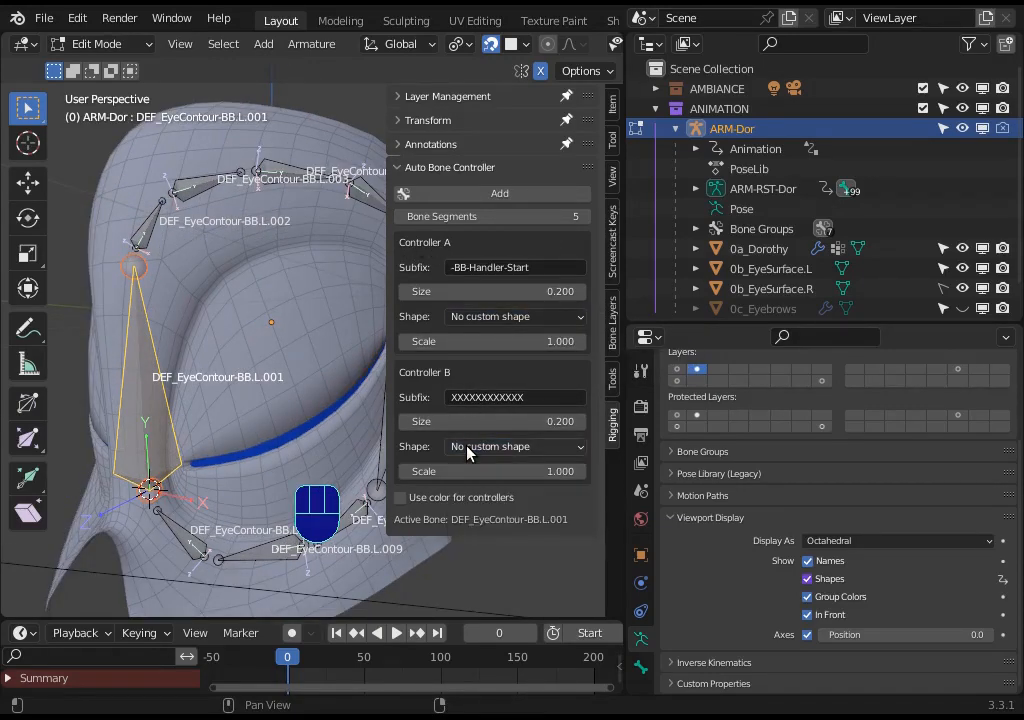
click(467, 447)
click(467, 451)
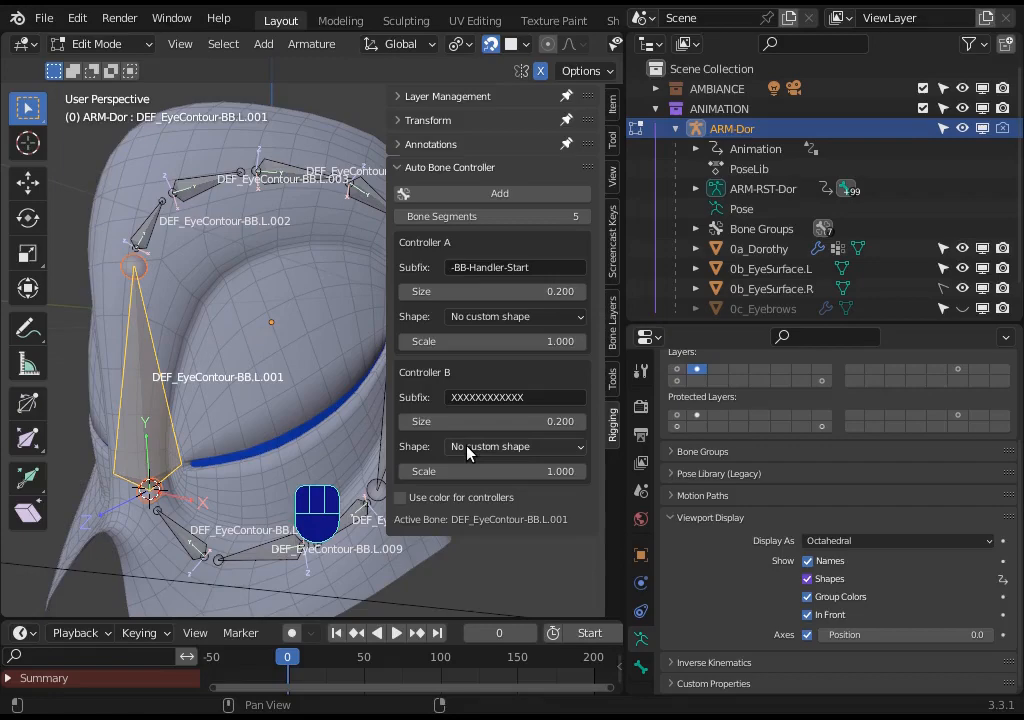
click(401, 498)
Set Controller A's subfix to -Handler and keep XXXXXXXXXXXX as Controller B's subfix.
click(437, 266)
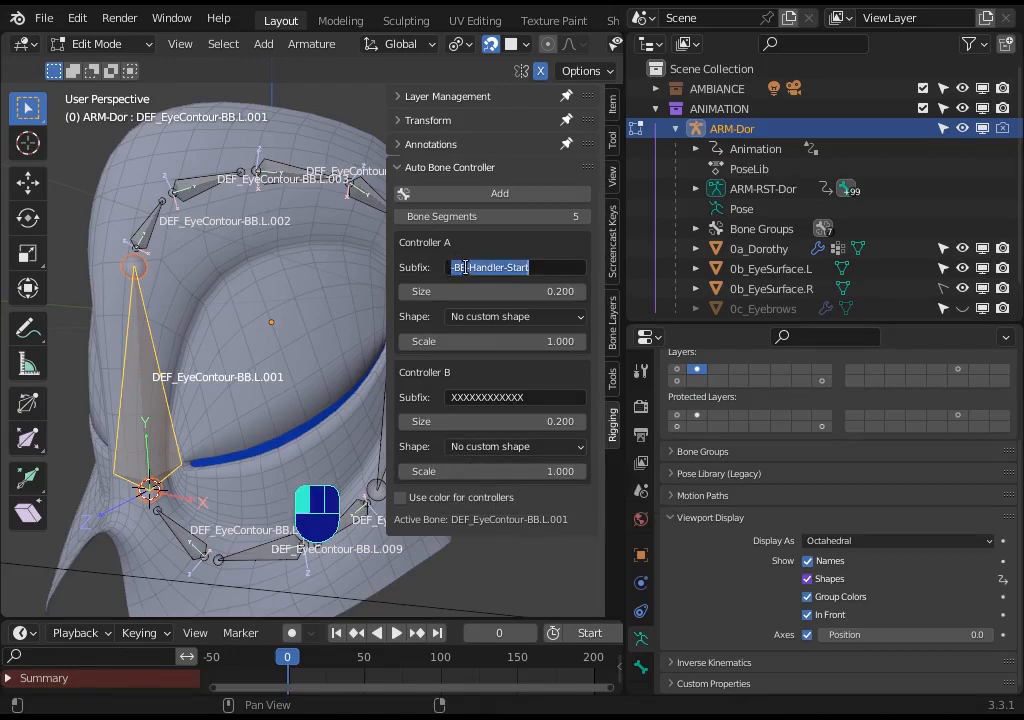
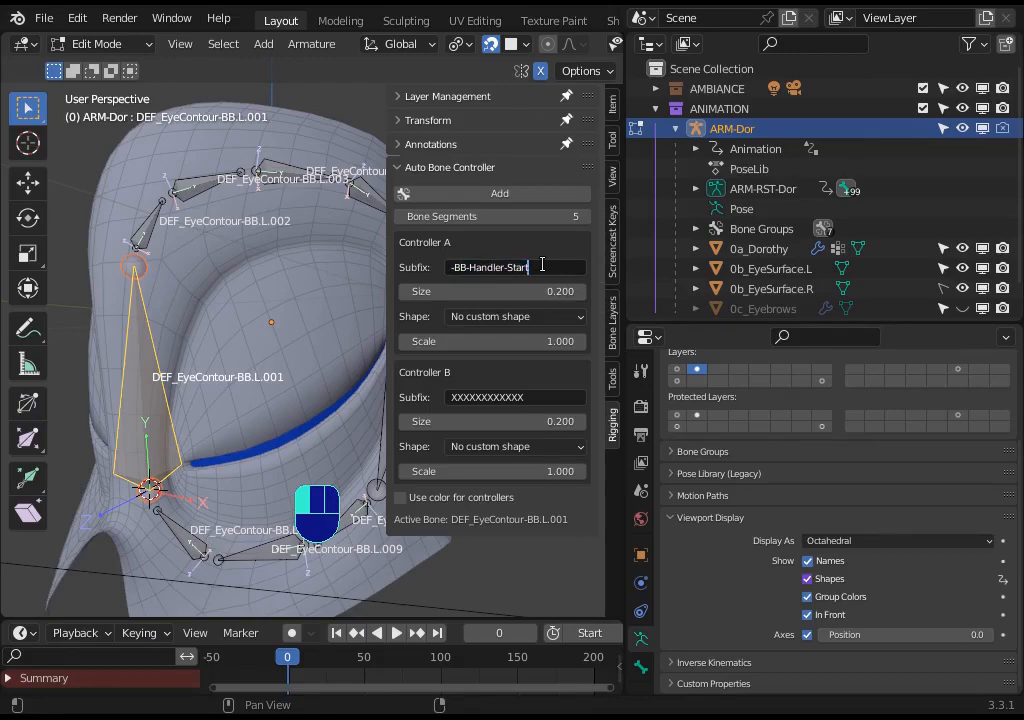
text(-Handler)
click(448, 389)
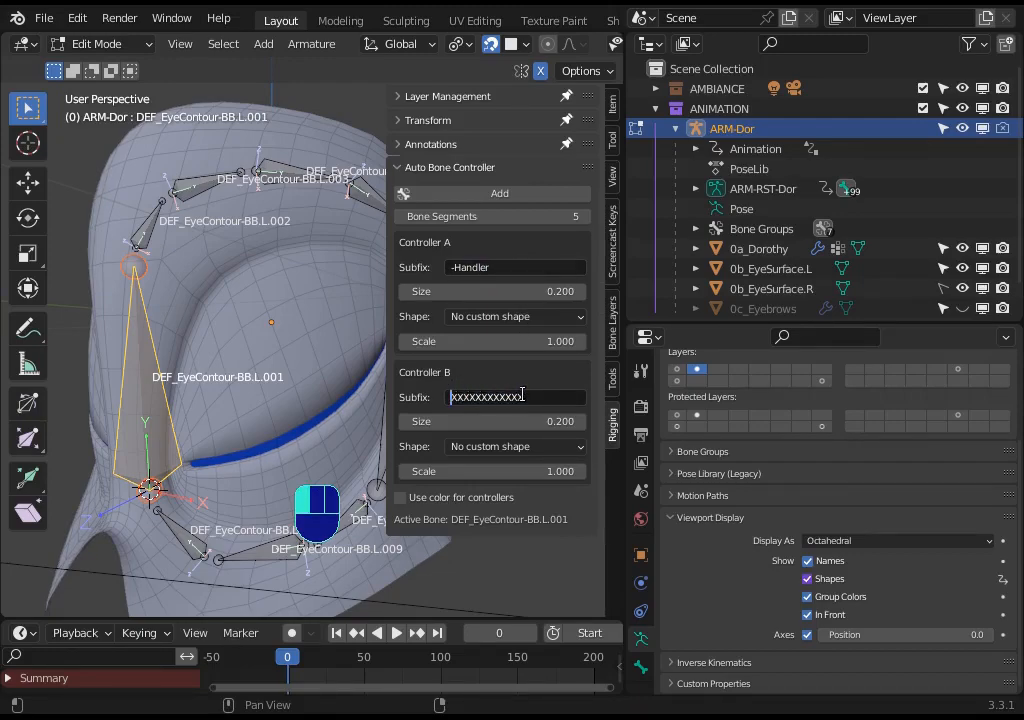
key(ctrl+a)
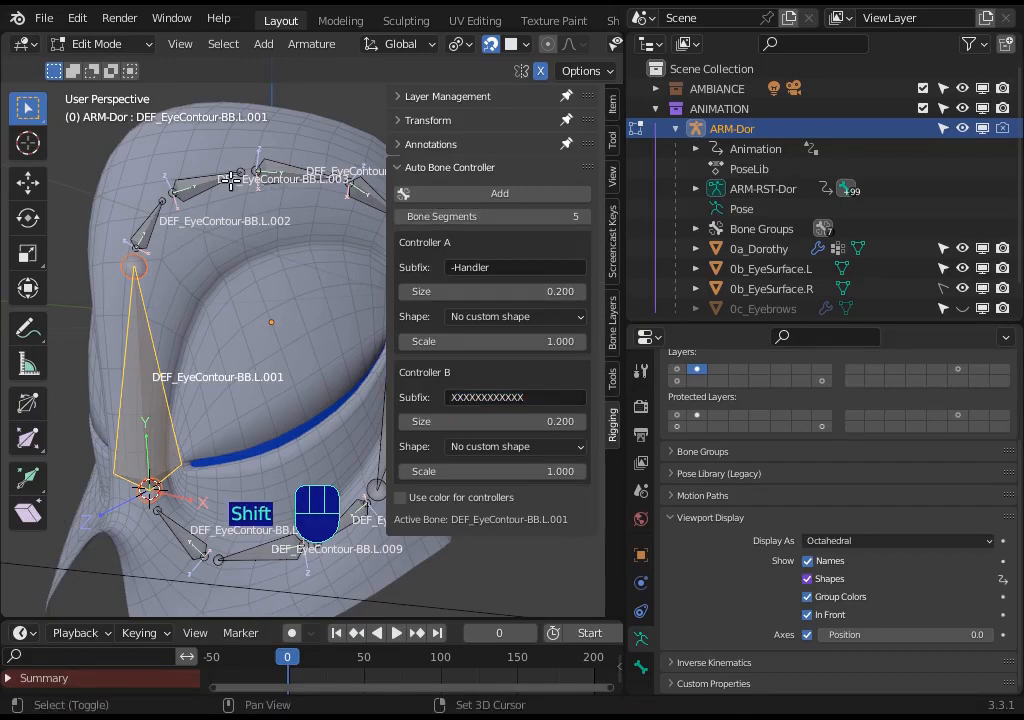
Set bone segments to 3 and add auto bone controllers to DEF_EyeContour-BB.L.001 and DEF_EyeContour-BB.L.007.
shift+middle_drag(218, 194, 256, 265)
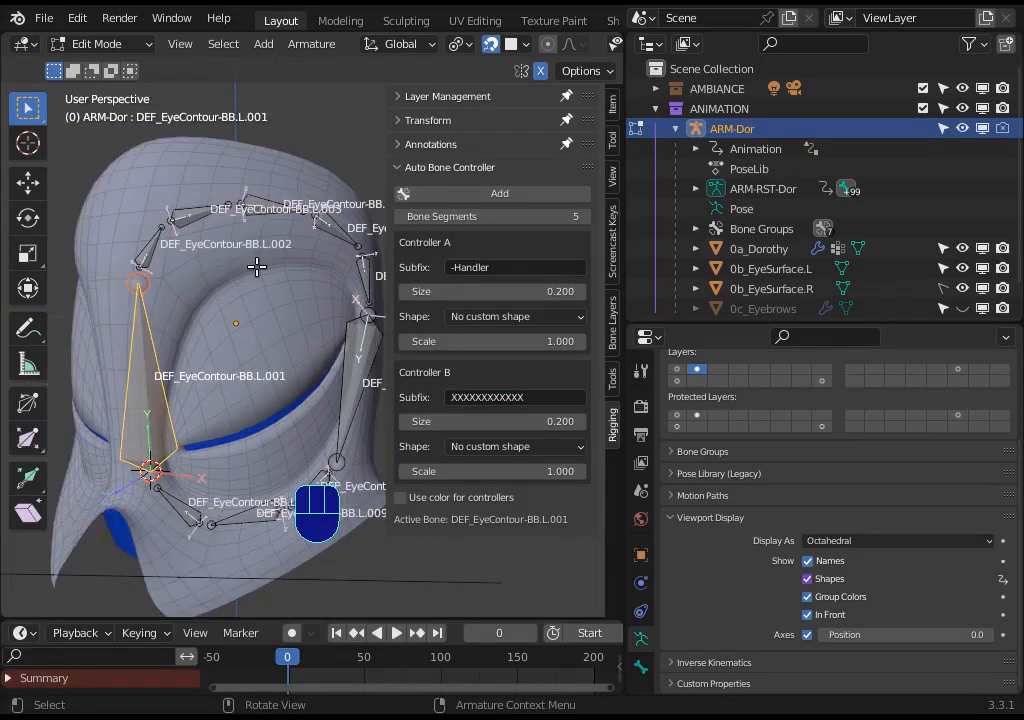
click(403, 216)
click(403, 216)
middle_drag(375, 335, 342, 339)
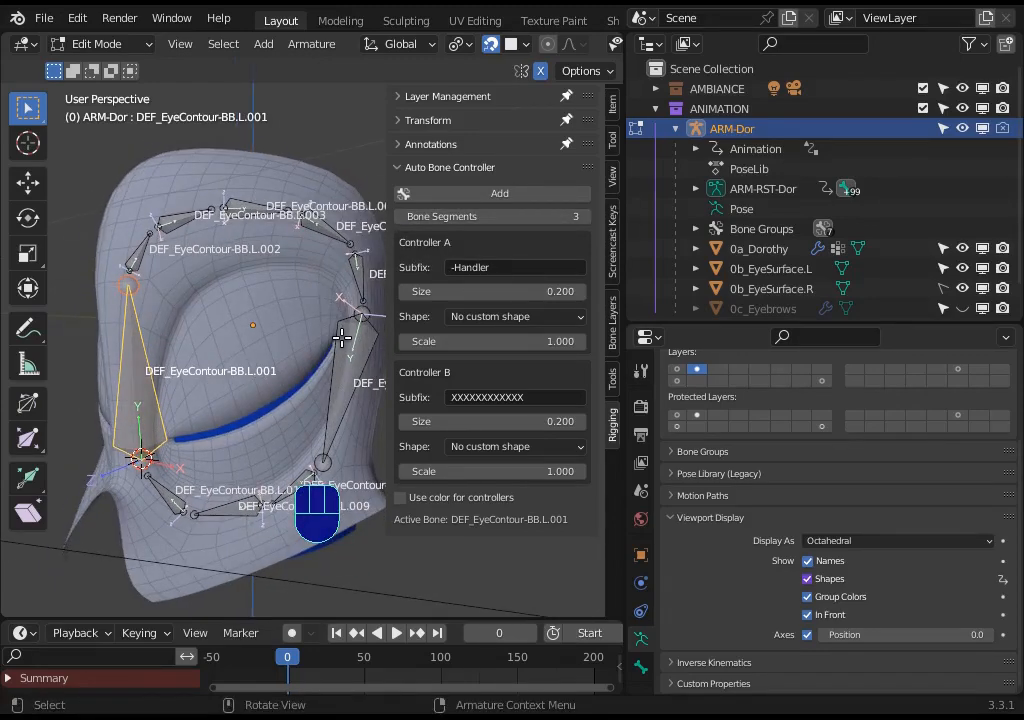
click(483, 193)
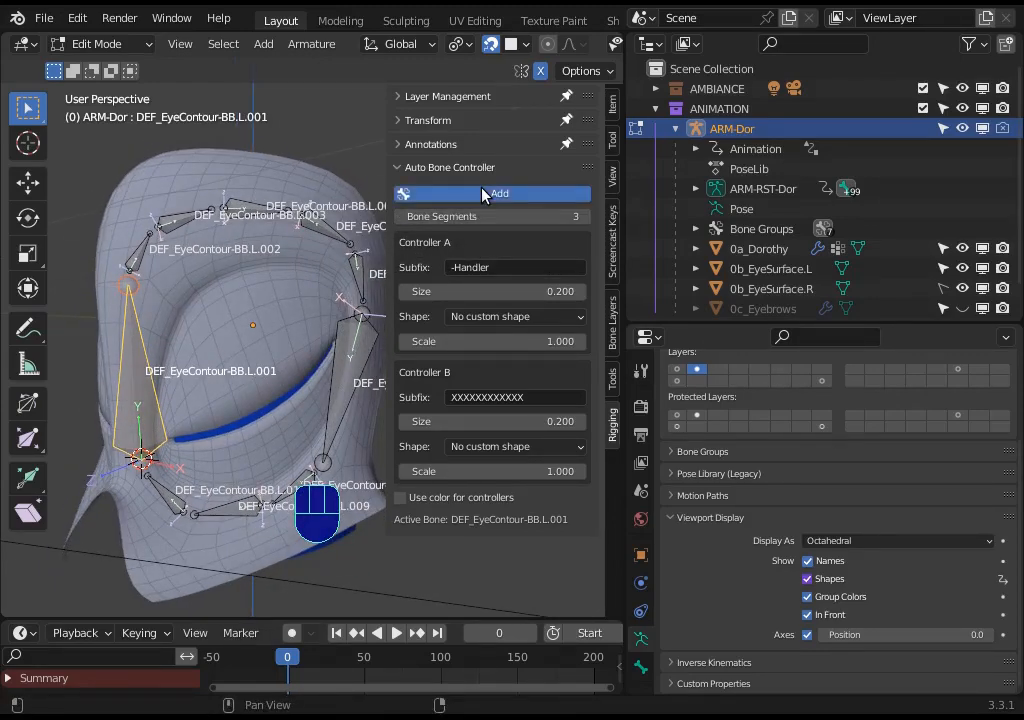
click(350, 357)
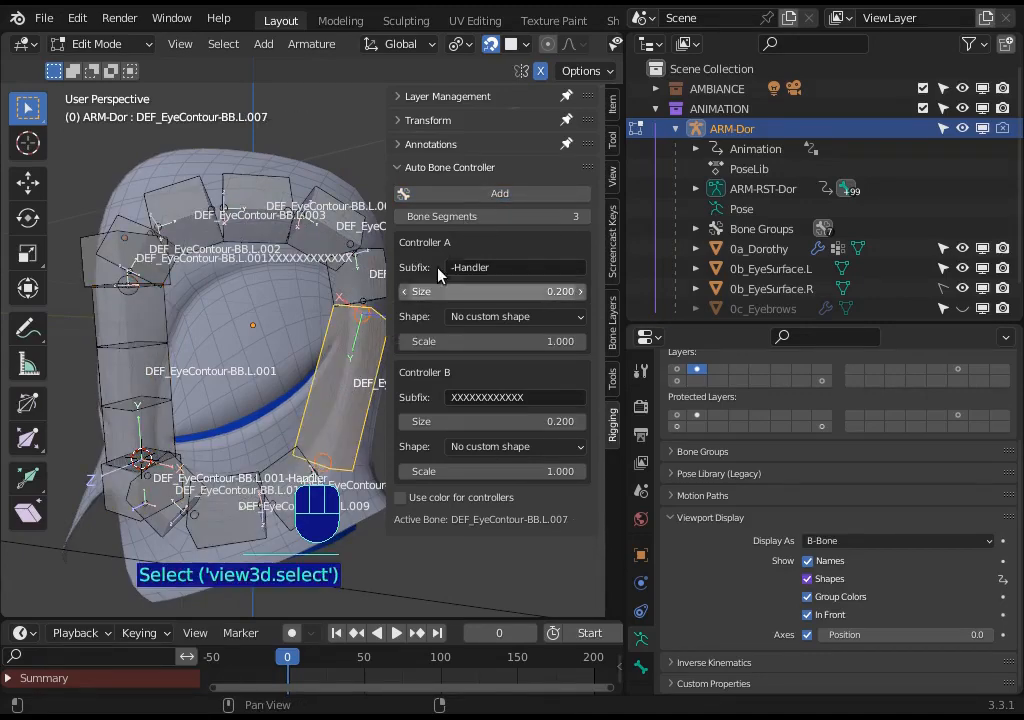
click(480, 196)
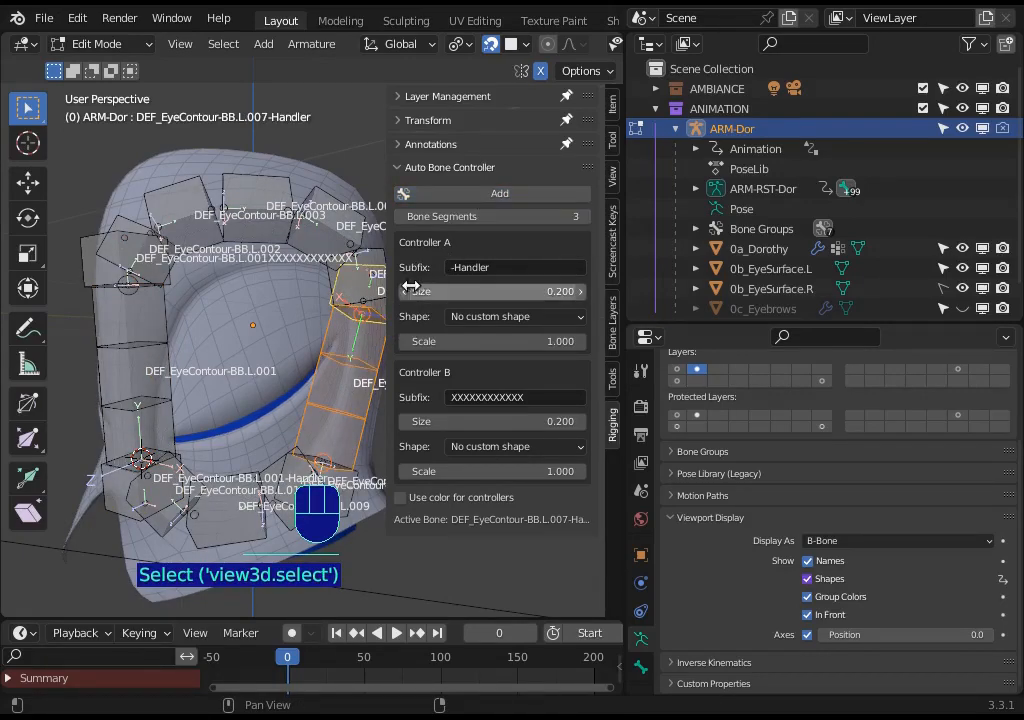
Scale down the B-Bone display thickness of all bones to thin strips around the eye, then deselect everything.
middle_drag(265, 299, 262, 302)
key(a)
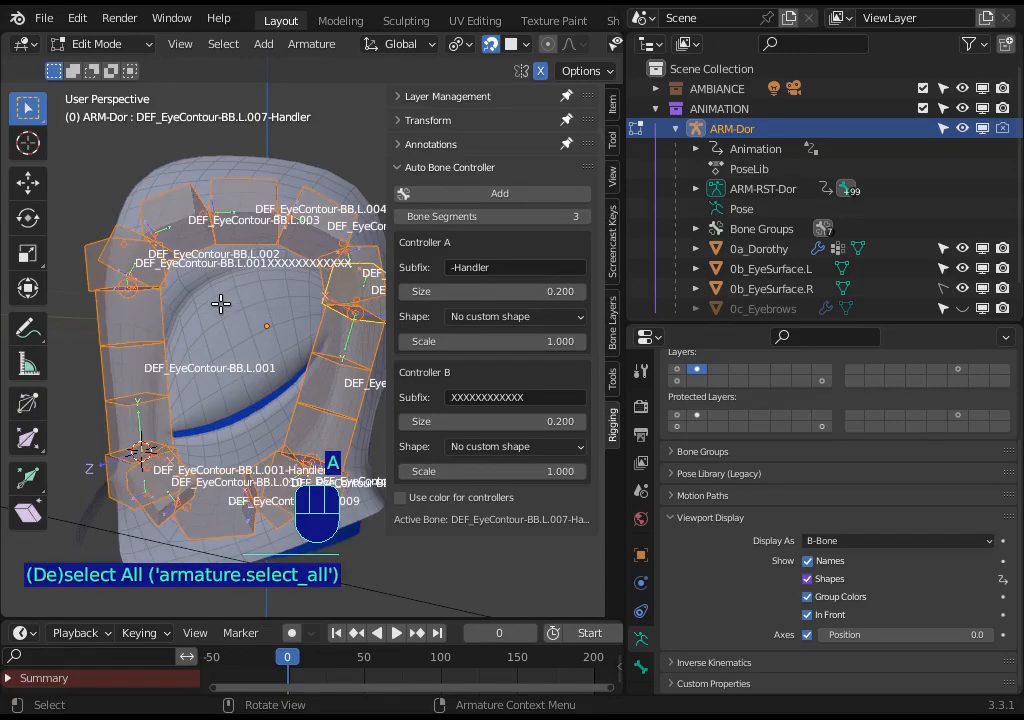
key(ctrl+alt+s)
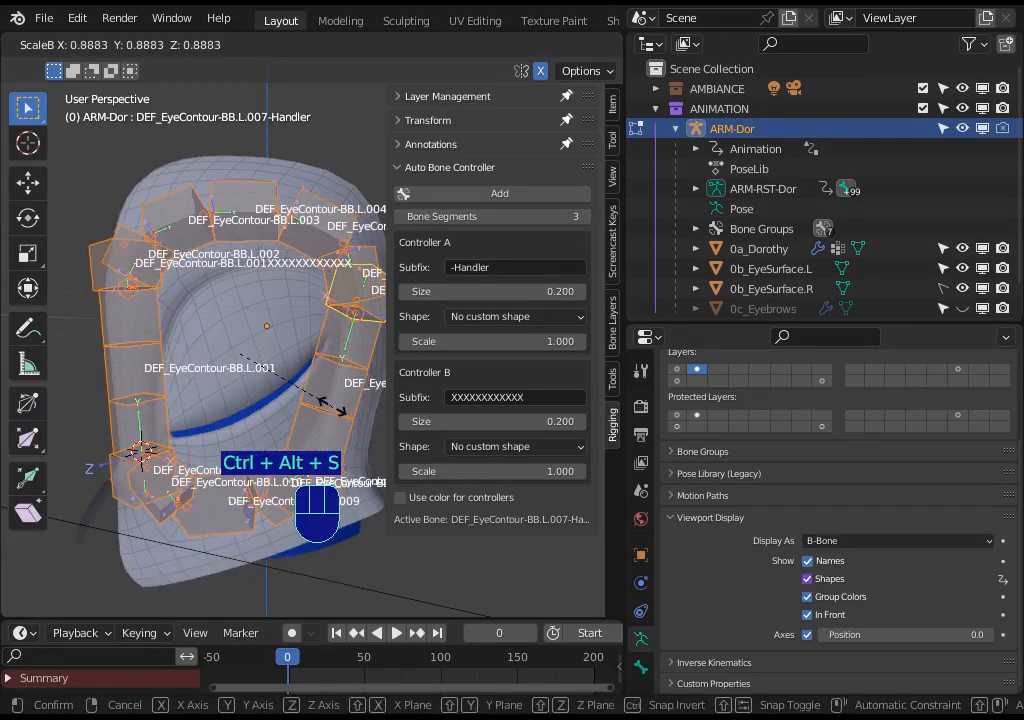
click(251, 353)
shift+middle_drag(213, 255, 251, 257)
scroll(230, 270, up, 1)
key(alt+a)
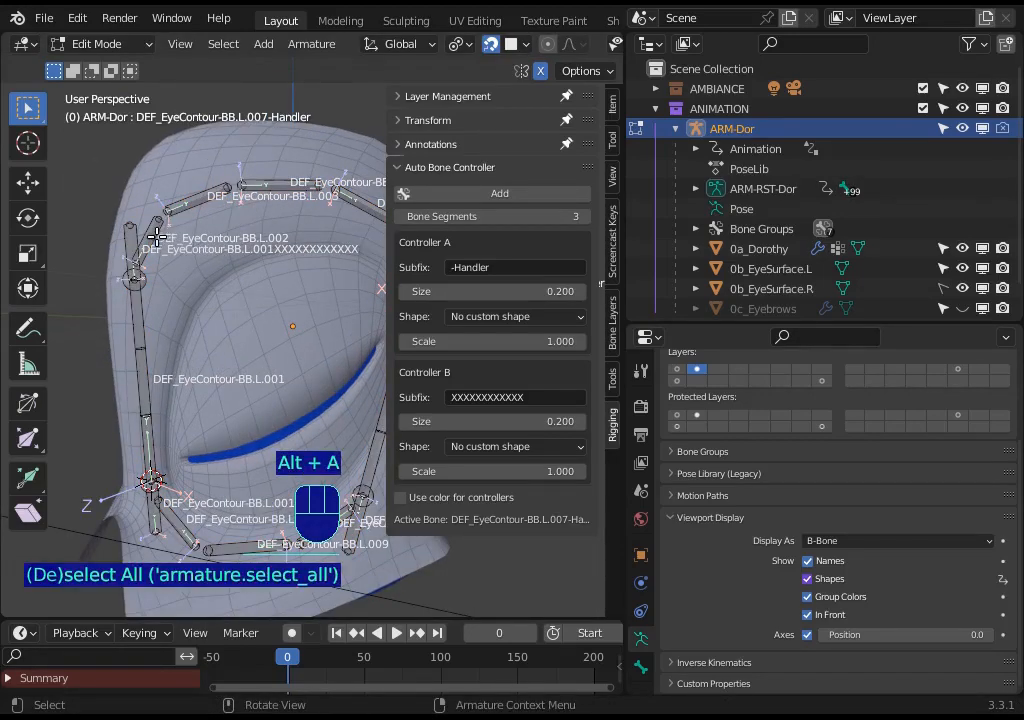
Set bone segments to 5 and add auto bone controllers to DEF_EyeContour-BB.L.002 and DEF_EyeContour-BB.L.003.
click(155, 237)
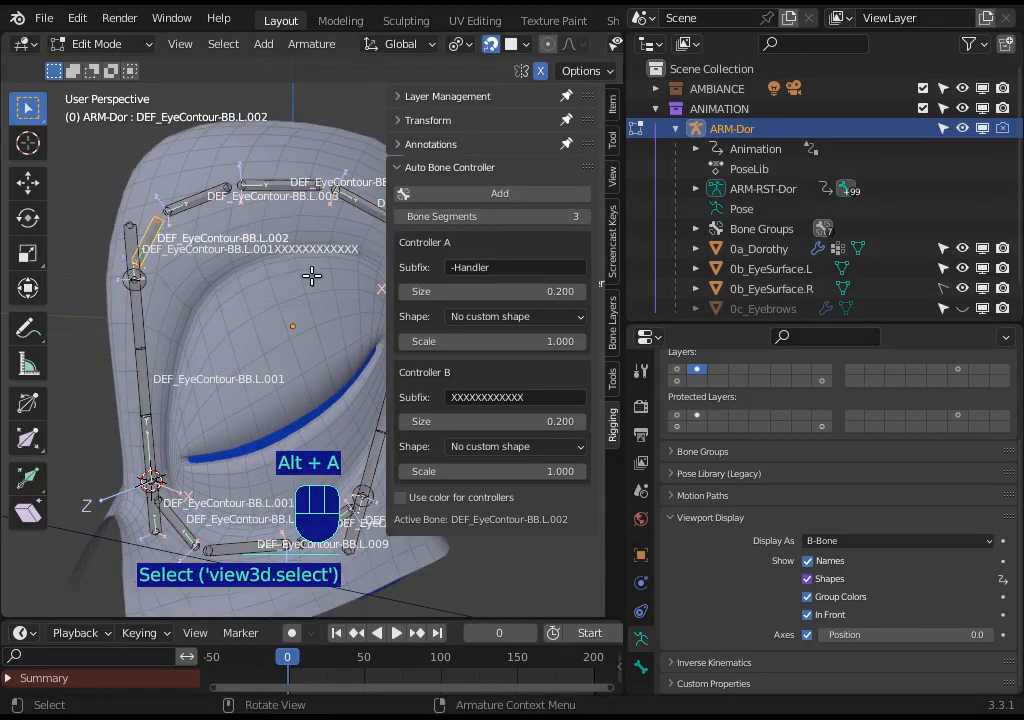
click(586, 219)
click(586, 219)
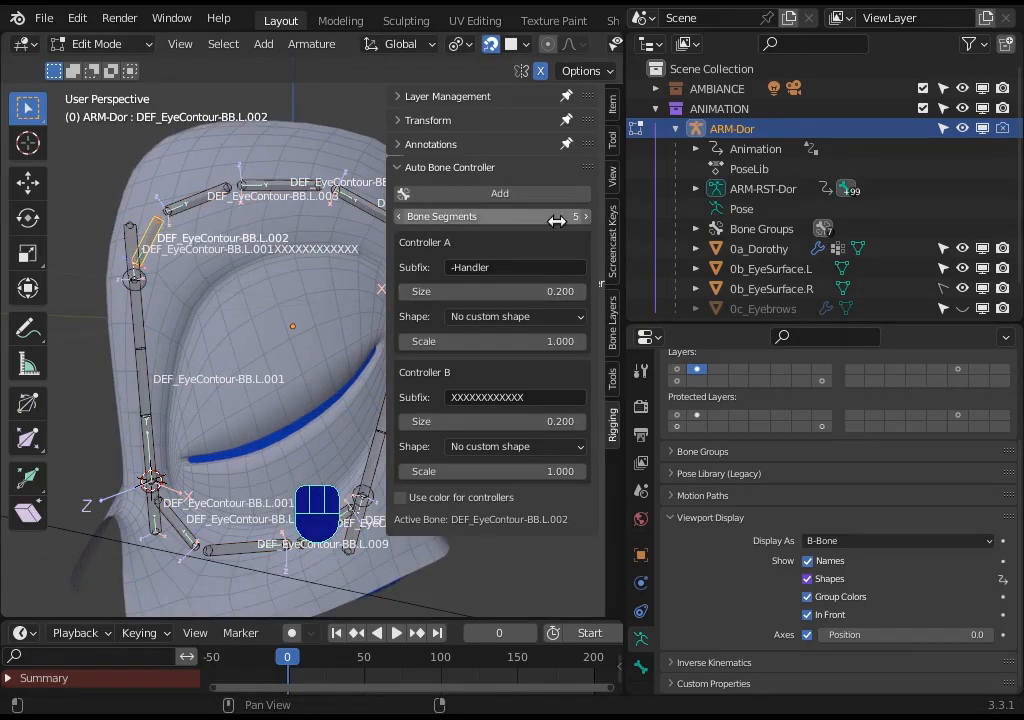
click(461, 199)
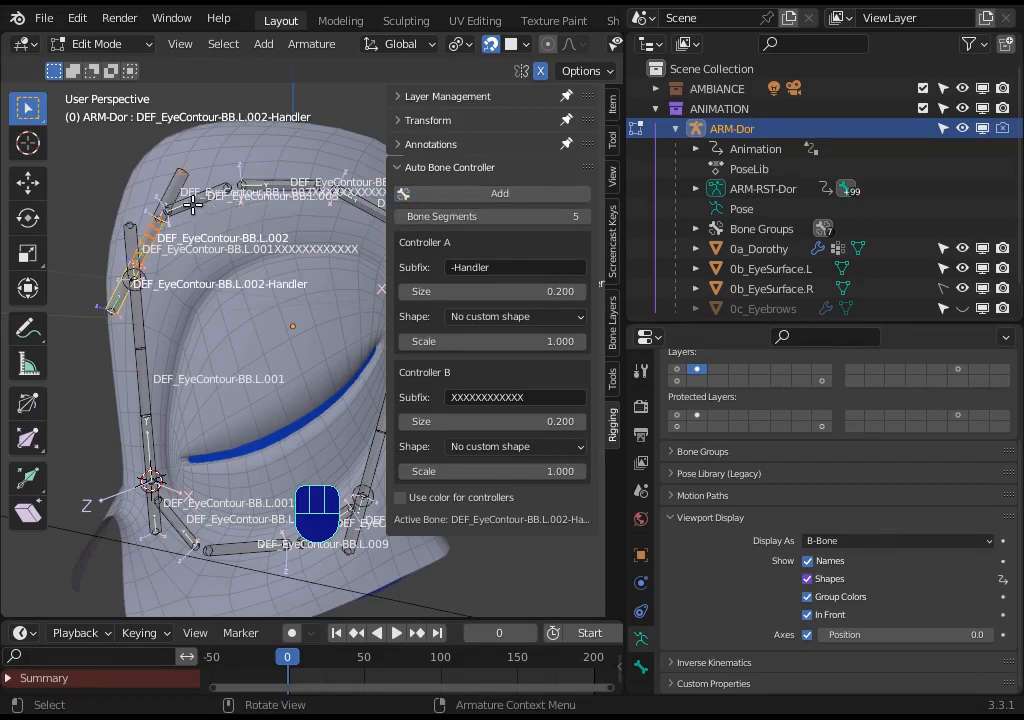
click(160, 170)
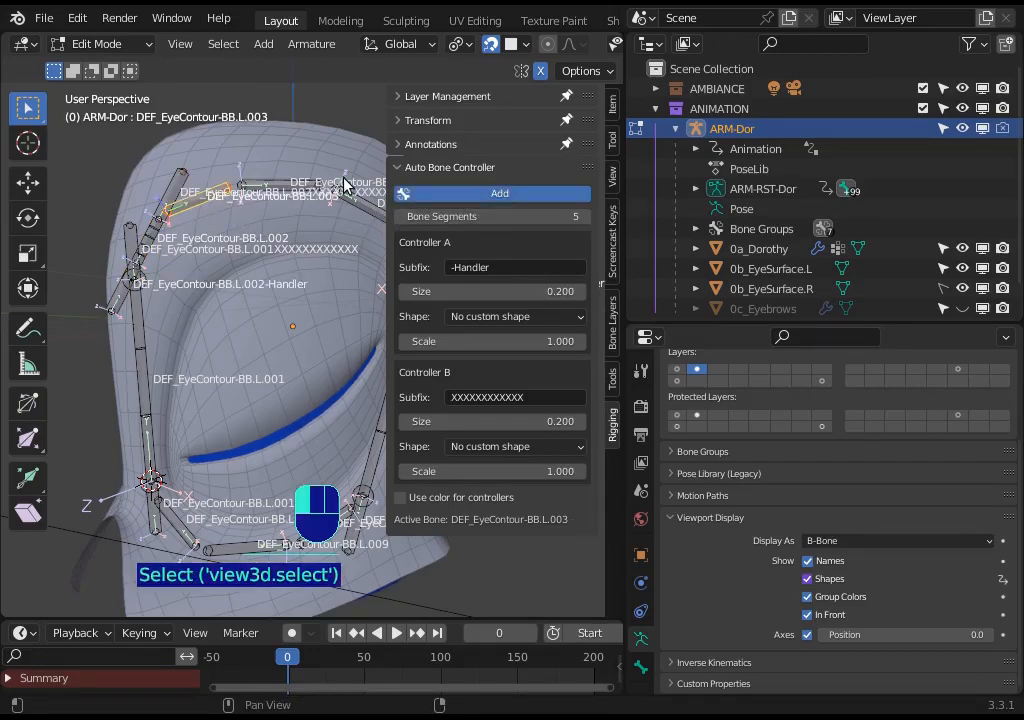
shift+middle_drag(316, 182, 254, 182)
Add auto bone controllers to DEF_EyeContour-BB.L.004 with 6 bone segments.
click(310, 200)
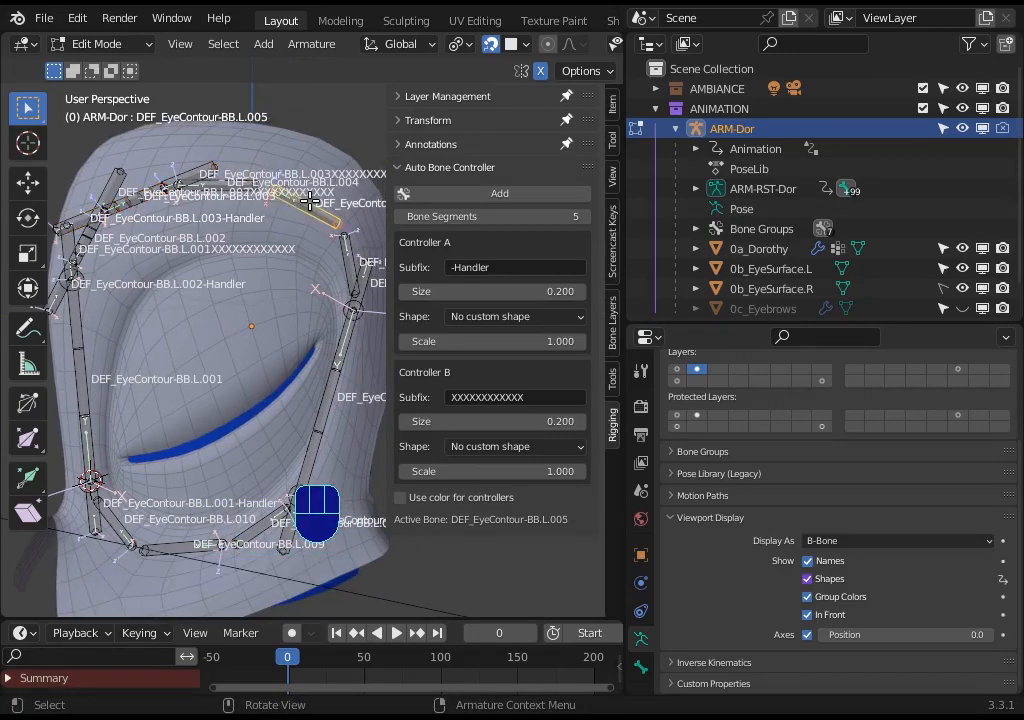
click(213, 175)
click(587, 218)
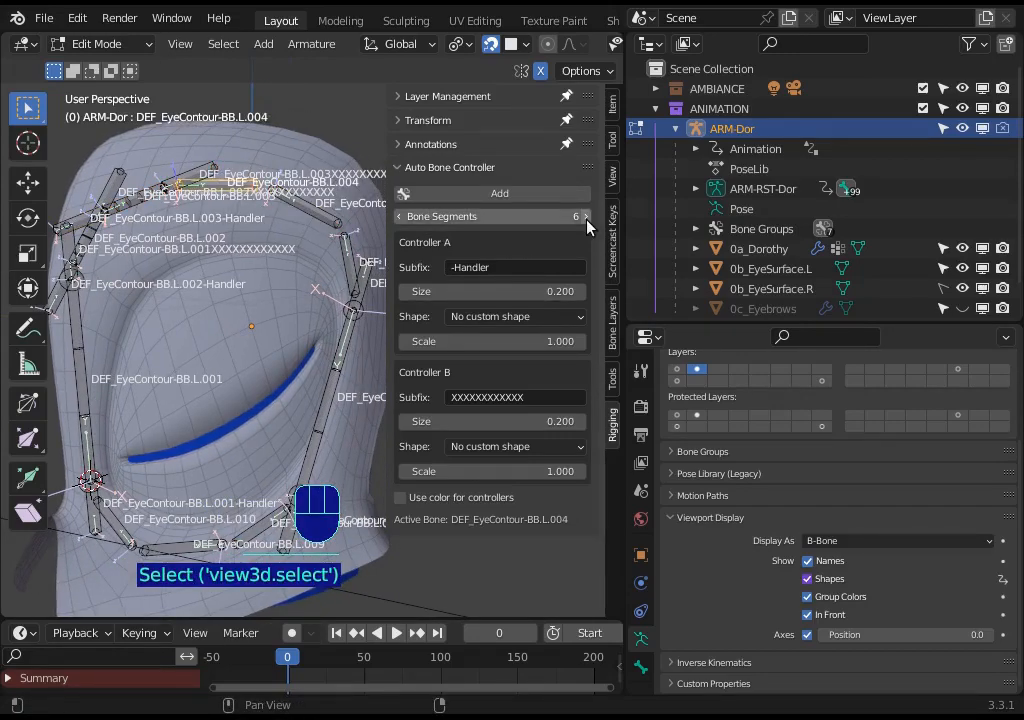
click(537, 193)
click(586, 217)
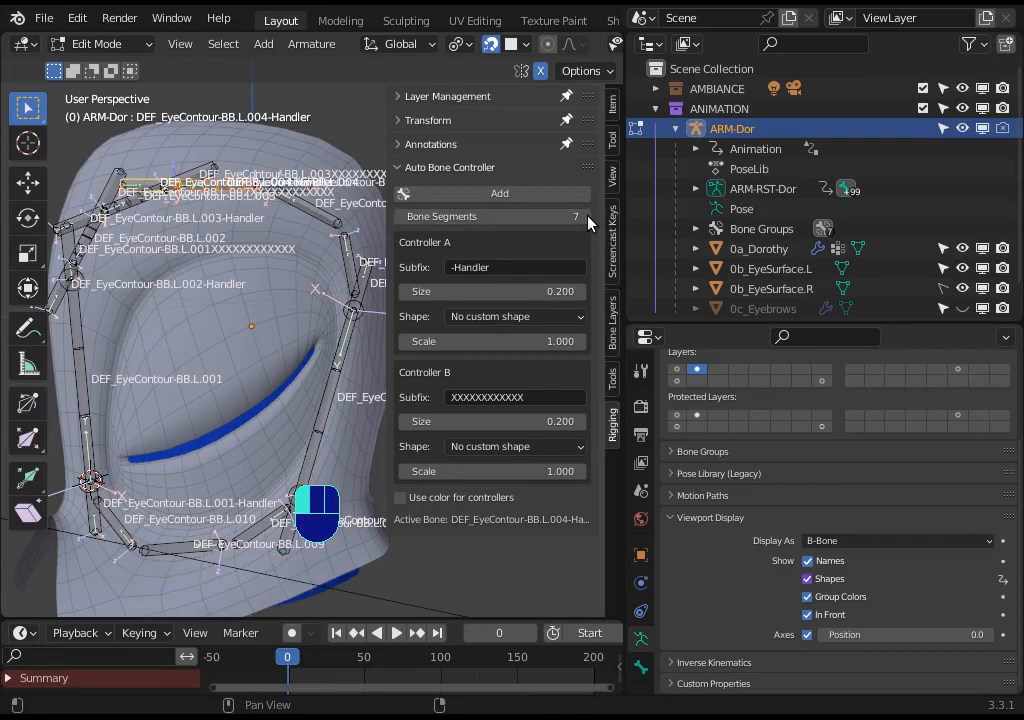
scroll(185, 205, up, 3)
shift+middle_drag(185, 205, 261, 432)
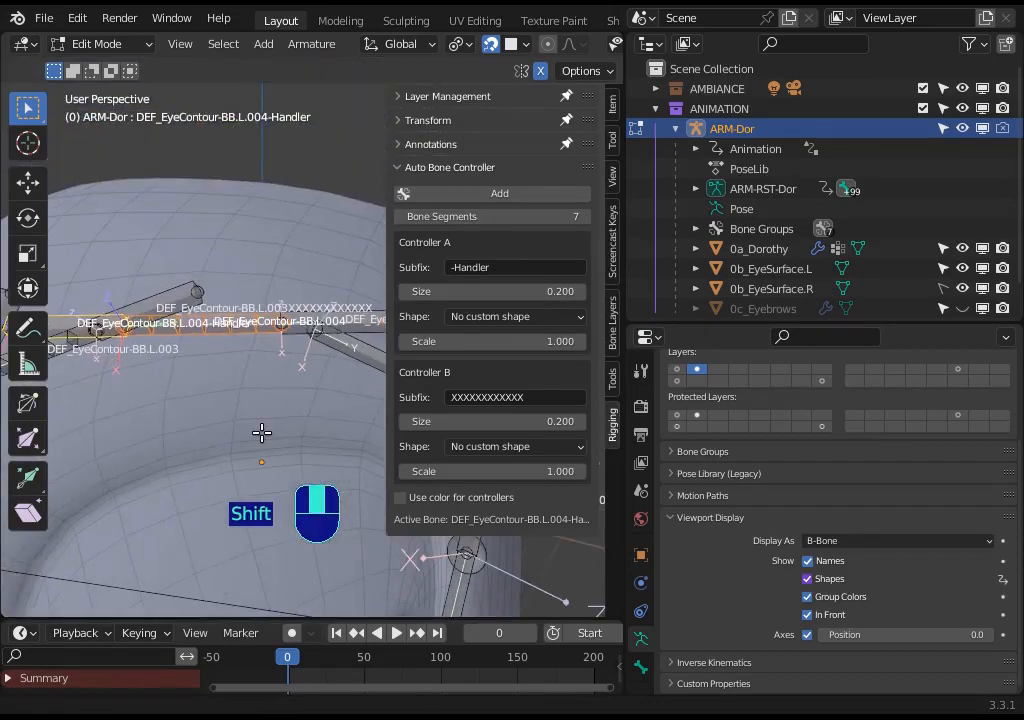
scroll(252, 375, up, 2)
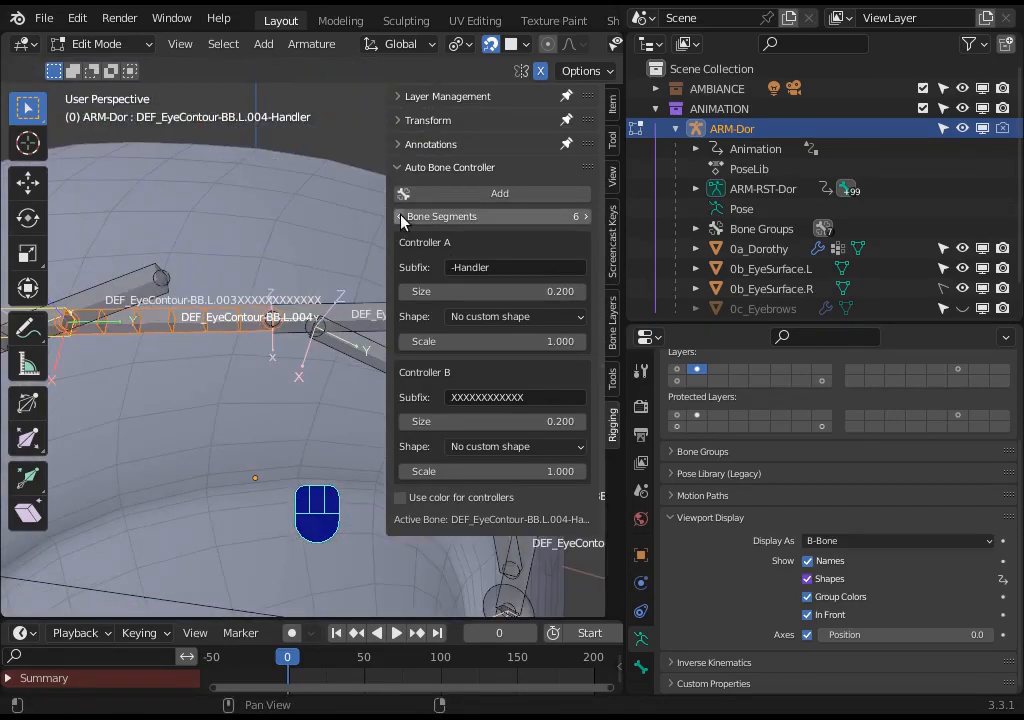
scroll(219, 338, down, 2)
scroll(110, 300, down, 2)
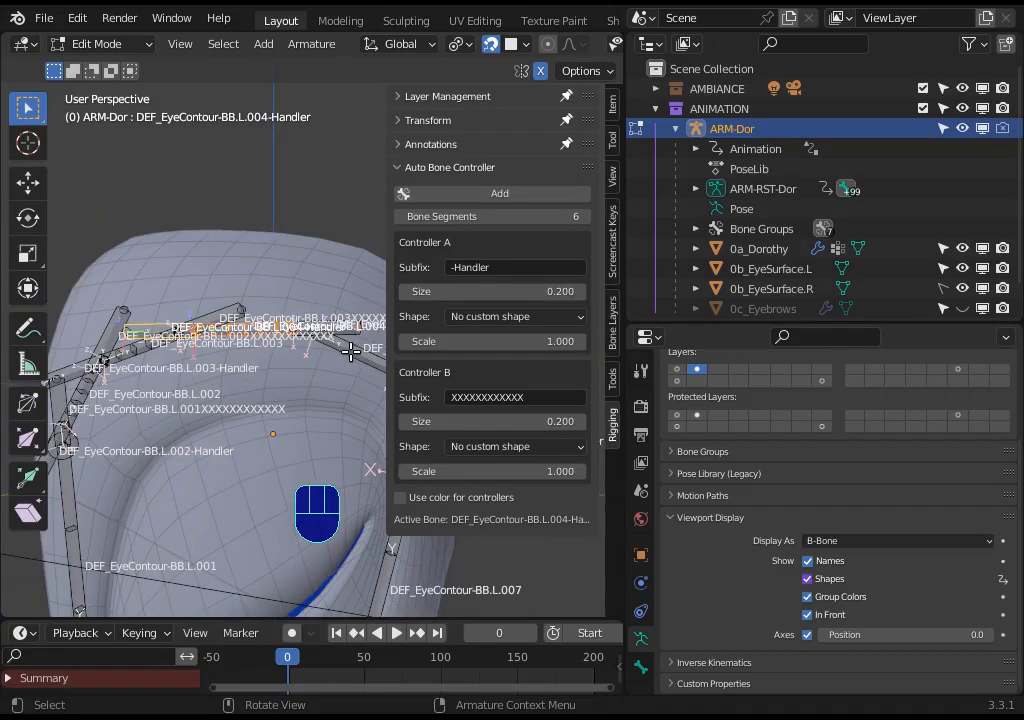
Reduce bone segments to 5 and add auto bone controllers to DEF_EyeContour-BB.L.005 and DEF_EyeContour-BB.L.006.
click(157, 281)
middle_drag(157, 281, 240, 316)
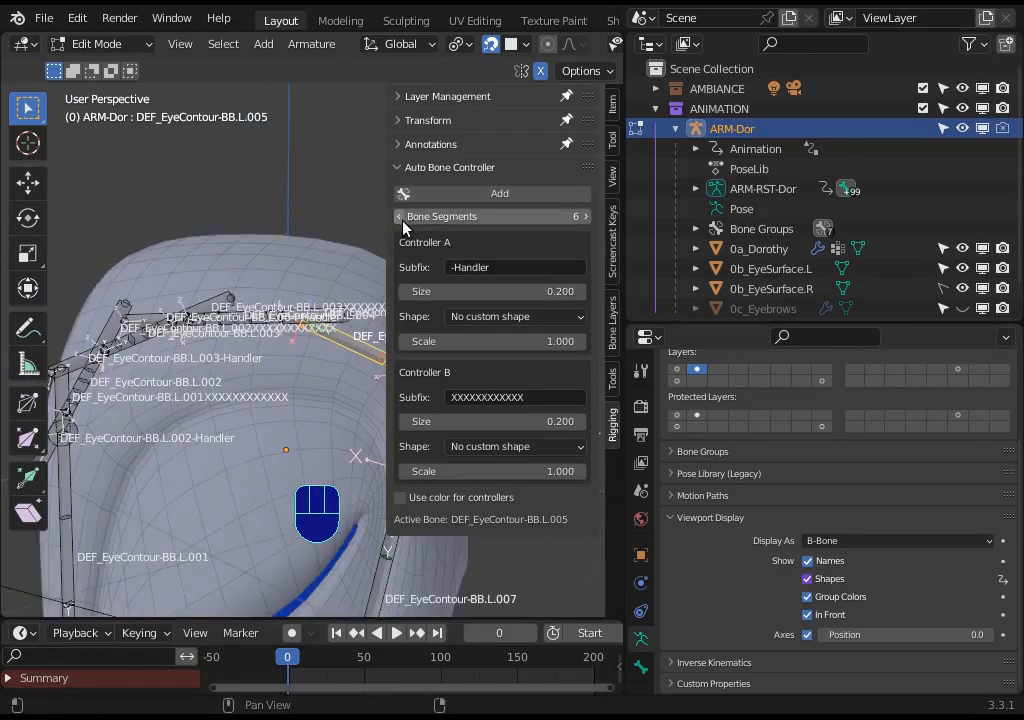
click(402, 216)
shift+middle_drag(330, 340, 270, 320)
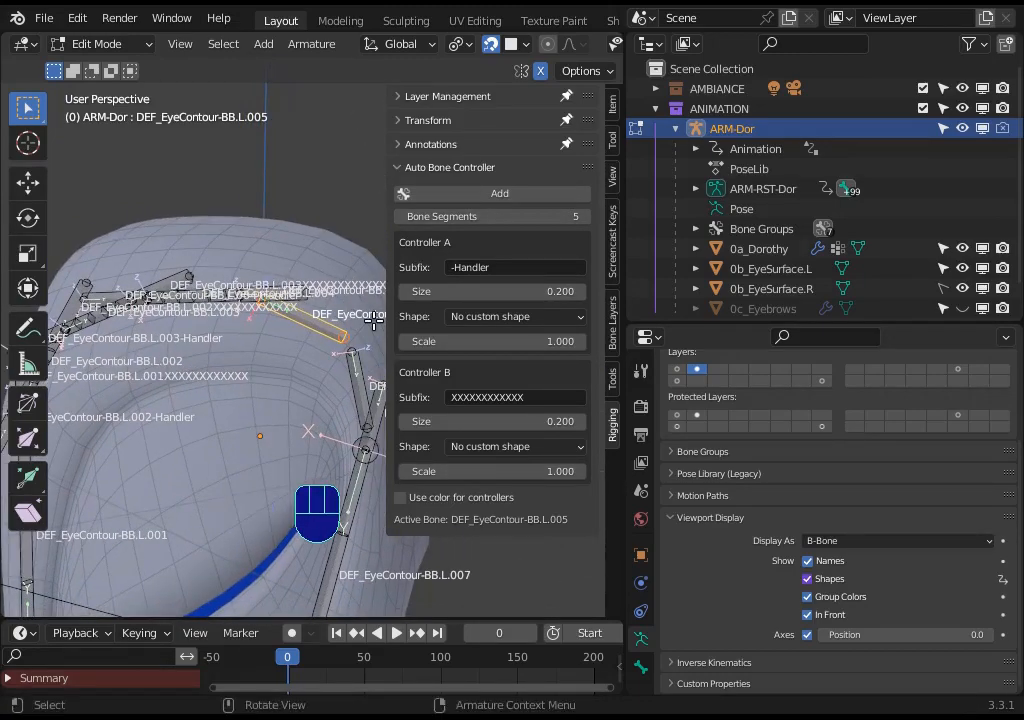
click(493, 192)
scroll(279, 393, down, 2)
click(340, 364)
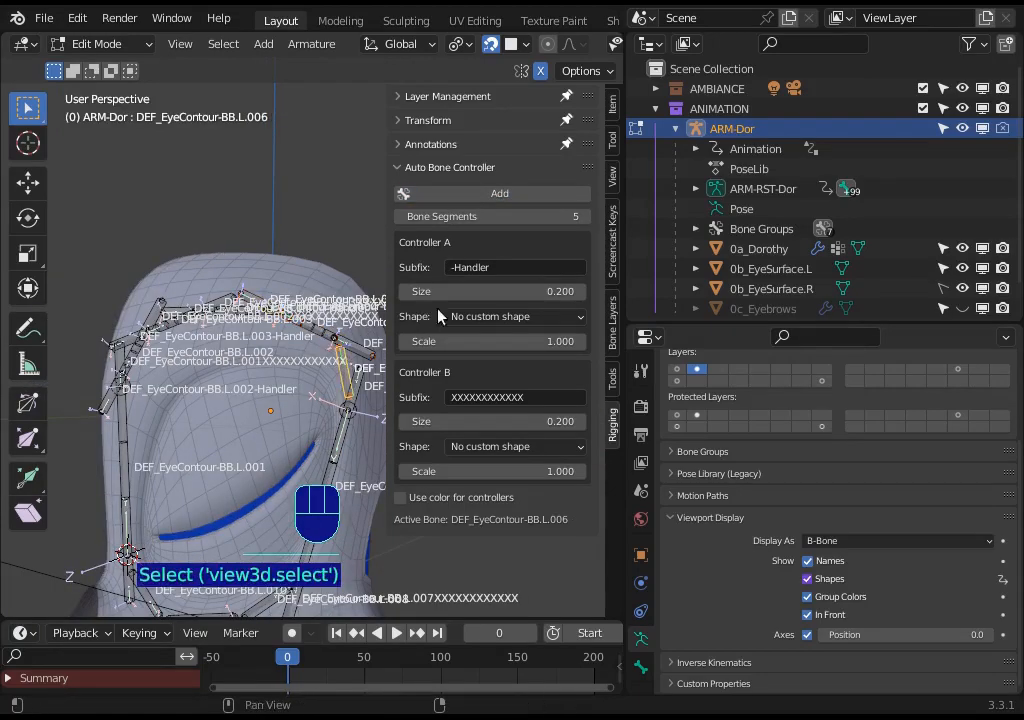
click(494, 193)
Add auto bone controllers with 5 segments to the lower contour bones DEF_EyeContour-BB.L.008 and DEF_EyeContour-BB.L.010.
shift+middle_drag(271, 440, 267, 327)
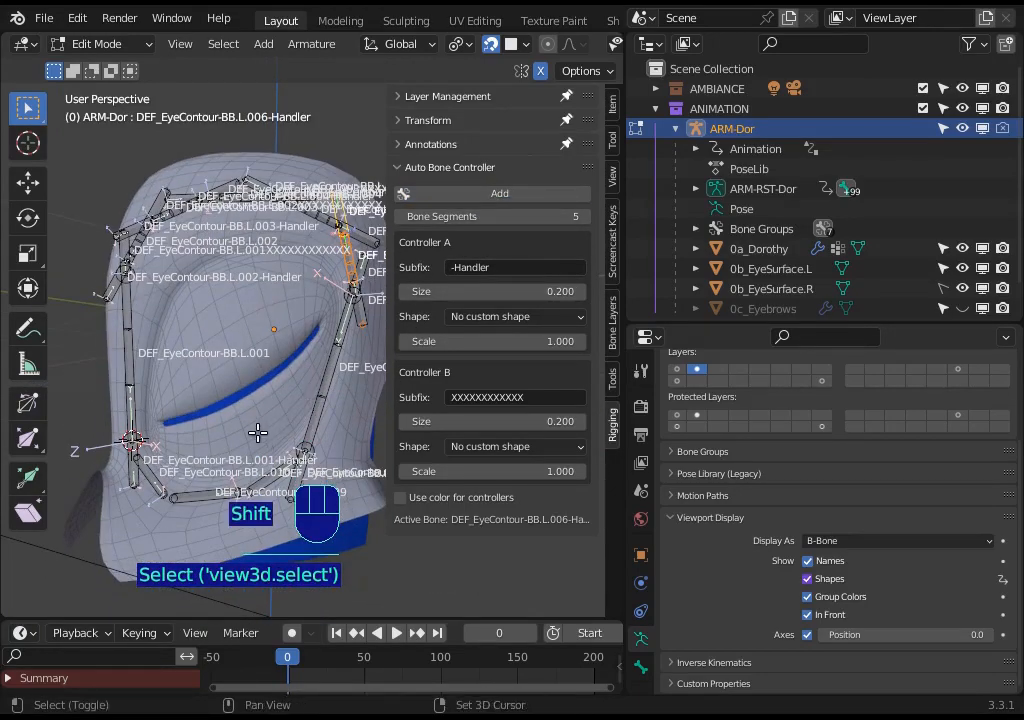
middle_drag(258, 430, 238, 391)
click(281, 363)
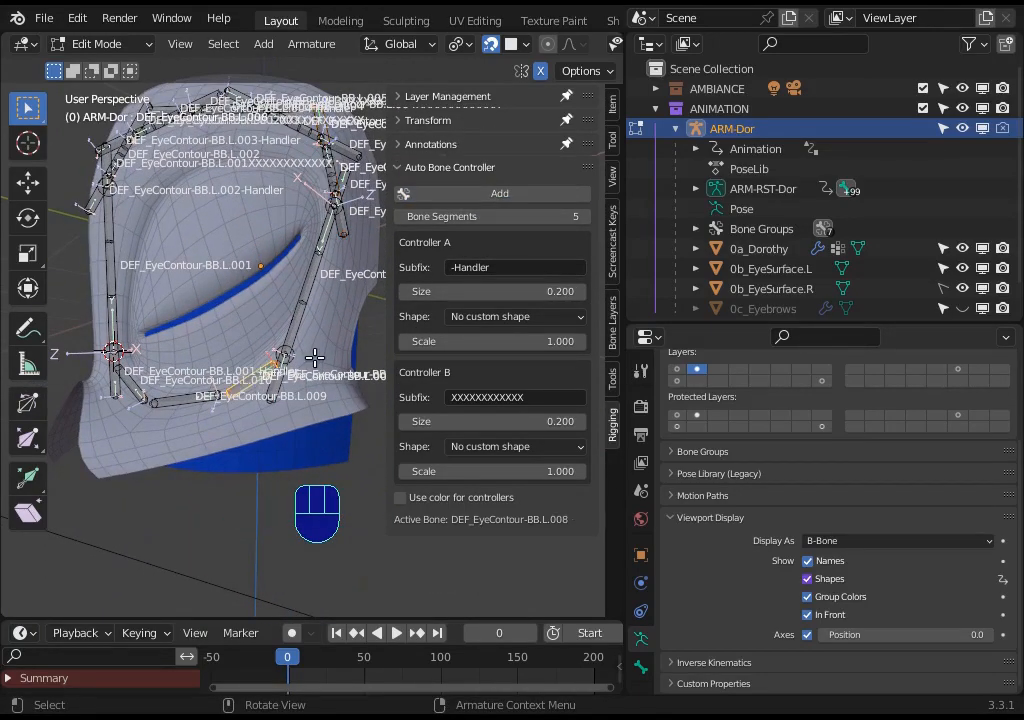
click(129, 378)
click(450, 194)
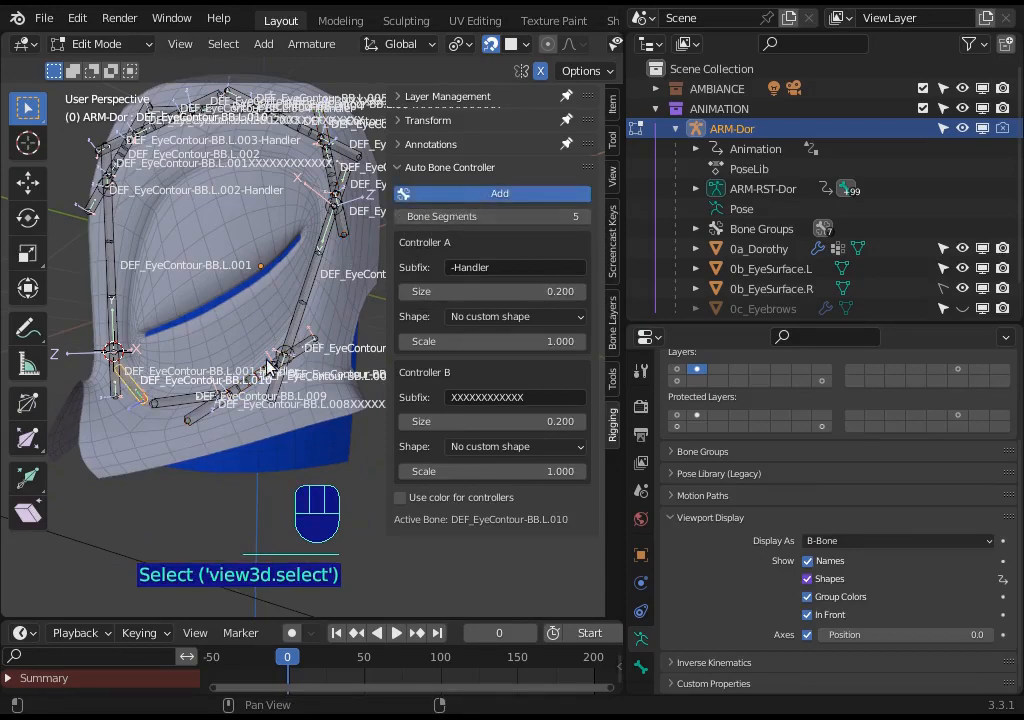
Add auto bone controllers with 6 segments to DEF_EyeContour-BB.L.009, then deselect everything.
click(180, 400)
click(585, 216)
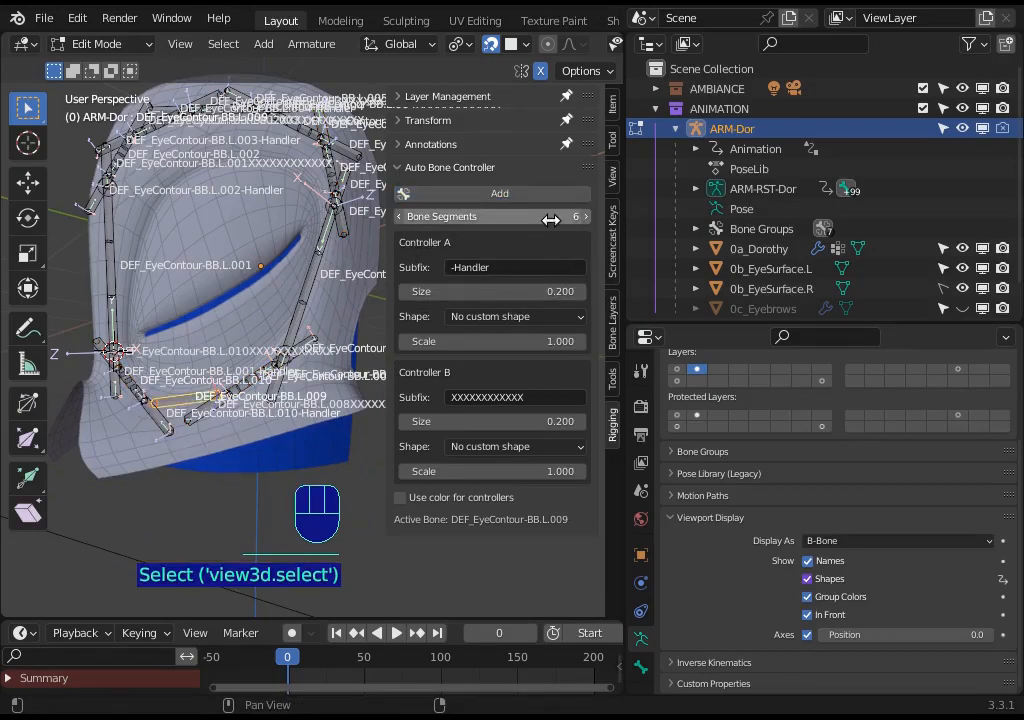
click(525, 194)
key(alt+a)
key(n)
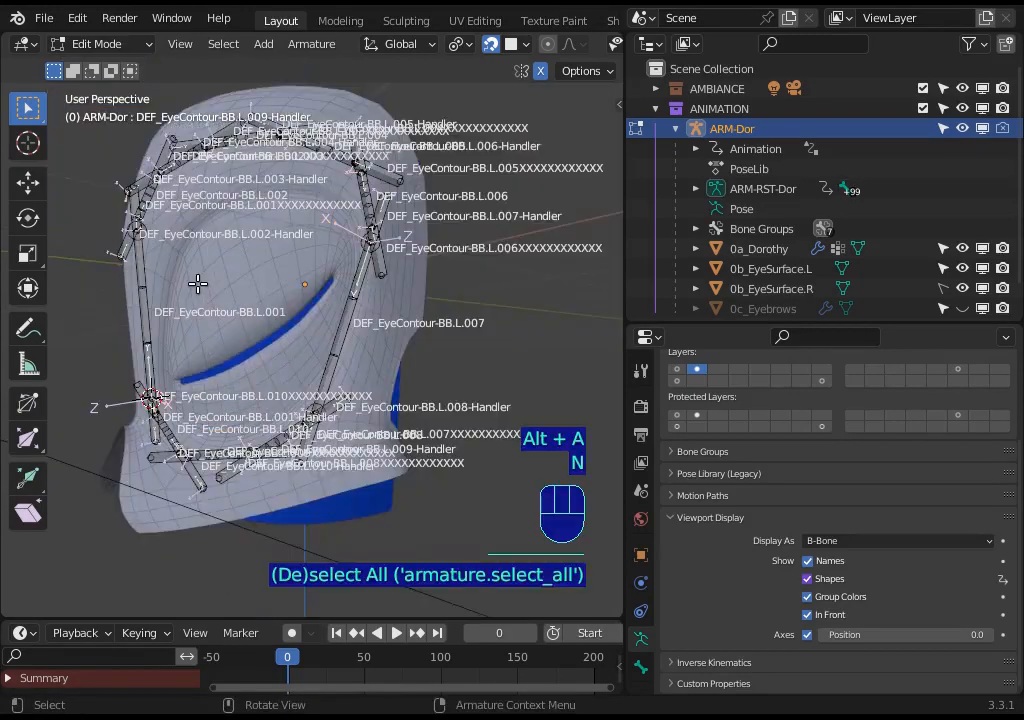
middle_drag(197, 284, 300, 380)
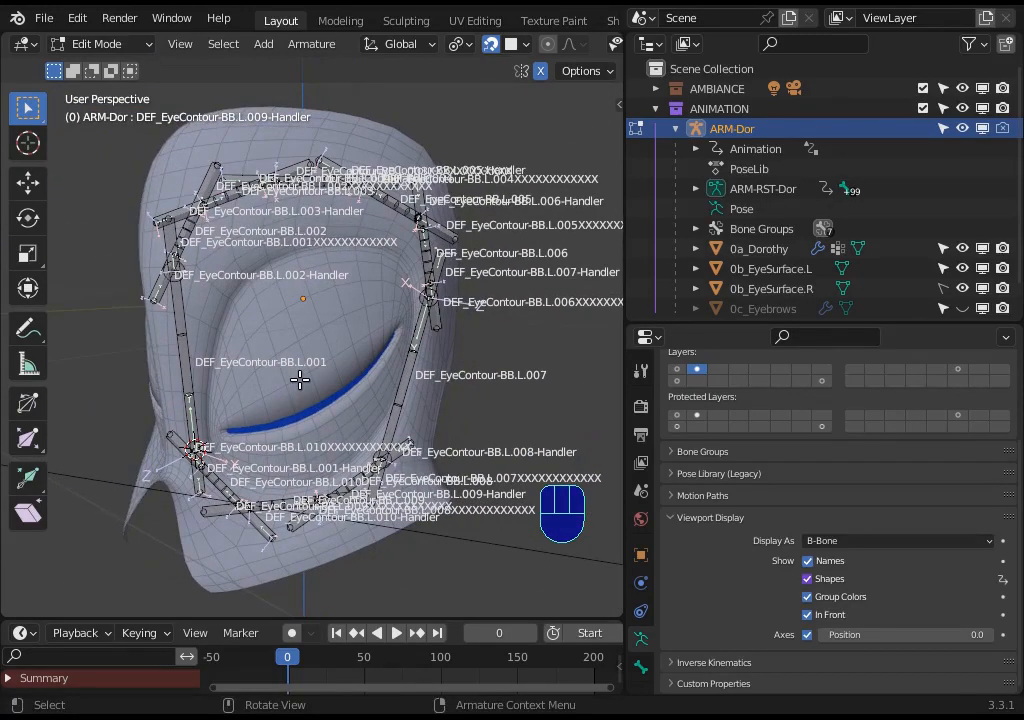
Move the segmented bones DEF_EyeContour-BB.L.001 through .010 to the DEF-EyeContour layer and leave that layer hidden.
key(n)
click(614, 322)
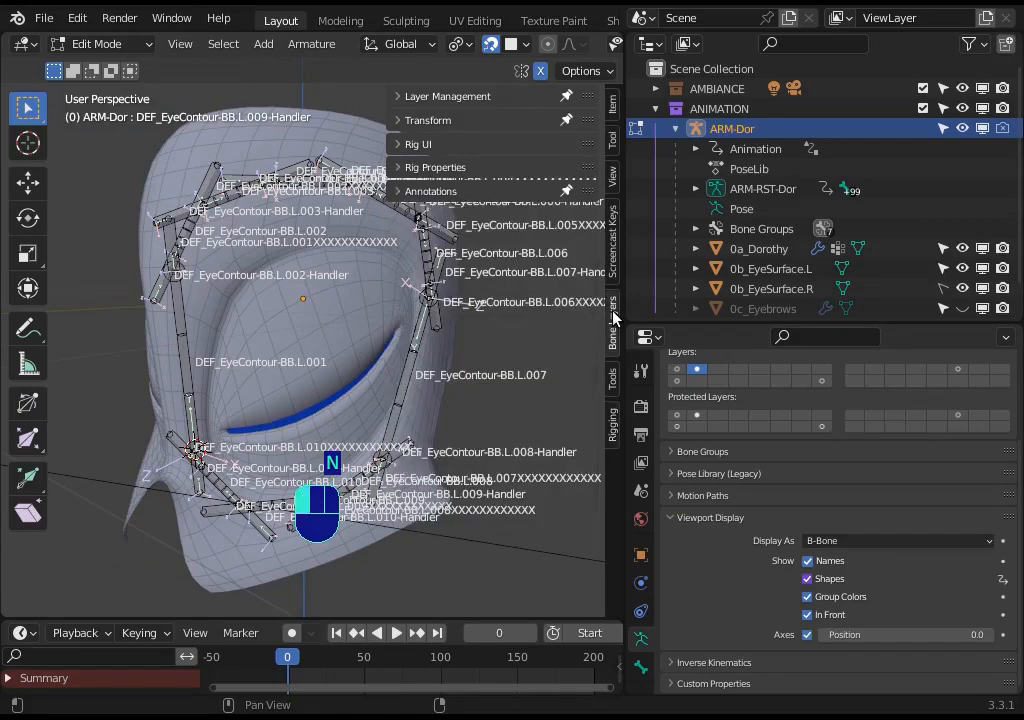
shift+click(132, 225)
shift+click(139, 326)
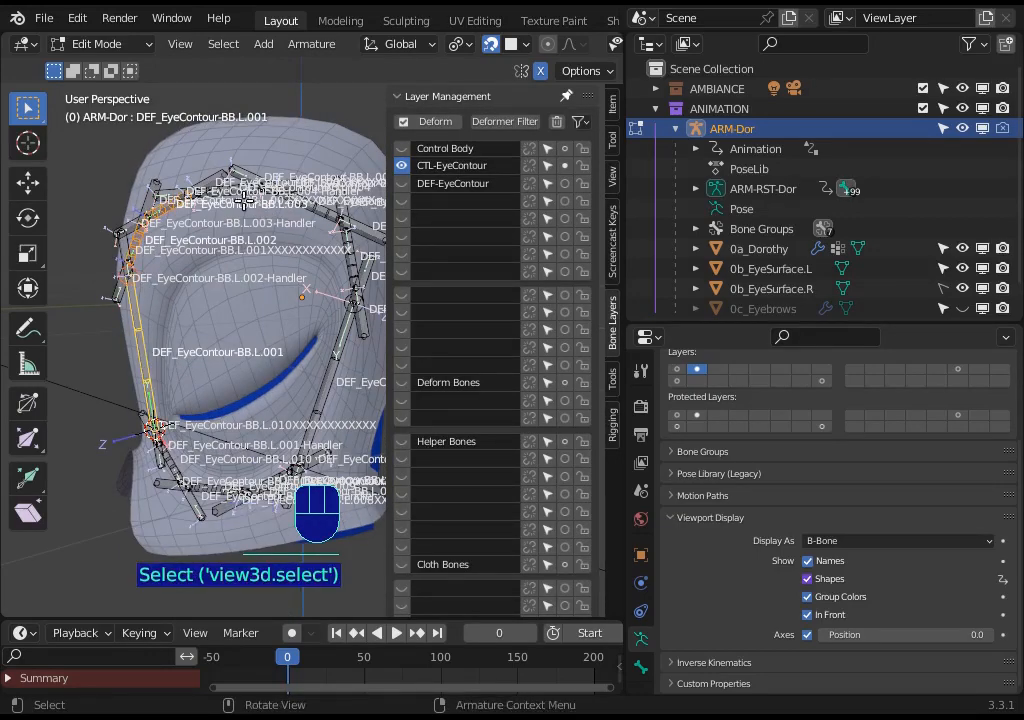
shift+click(268, 204)
shift+click(284, 205)
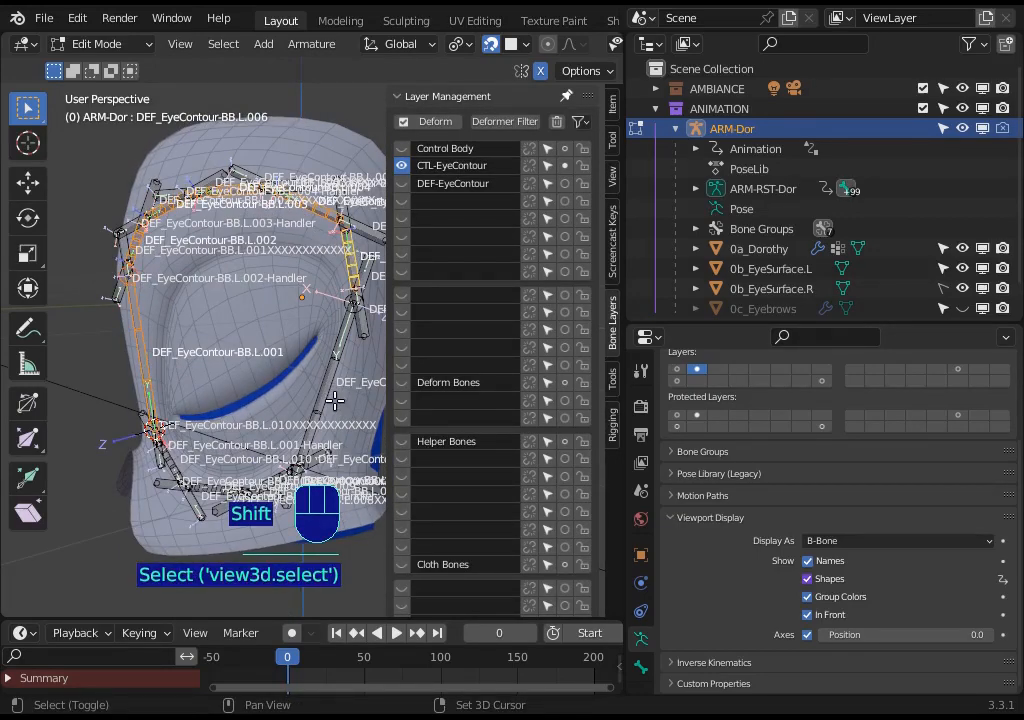
shift+click(280, 446)
shift+click(229, 485)
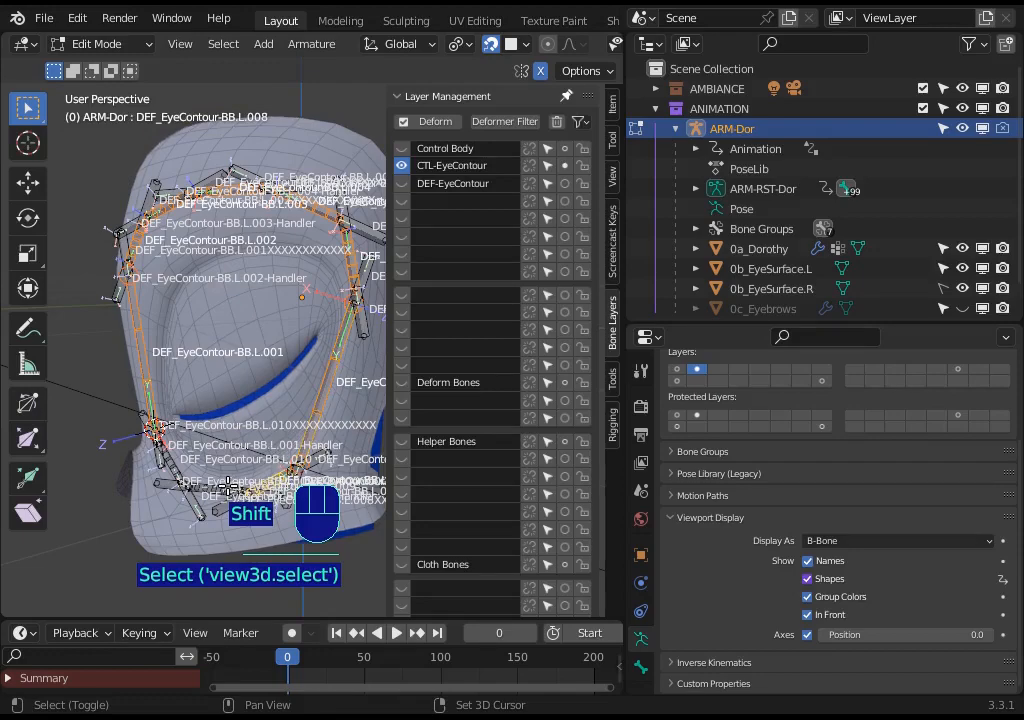
shift+click(175, 458)
middle_drag(175, 458, 259, 374)
key(m)
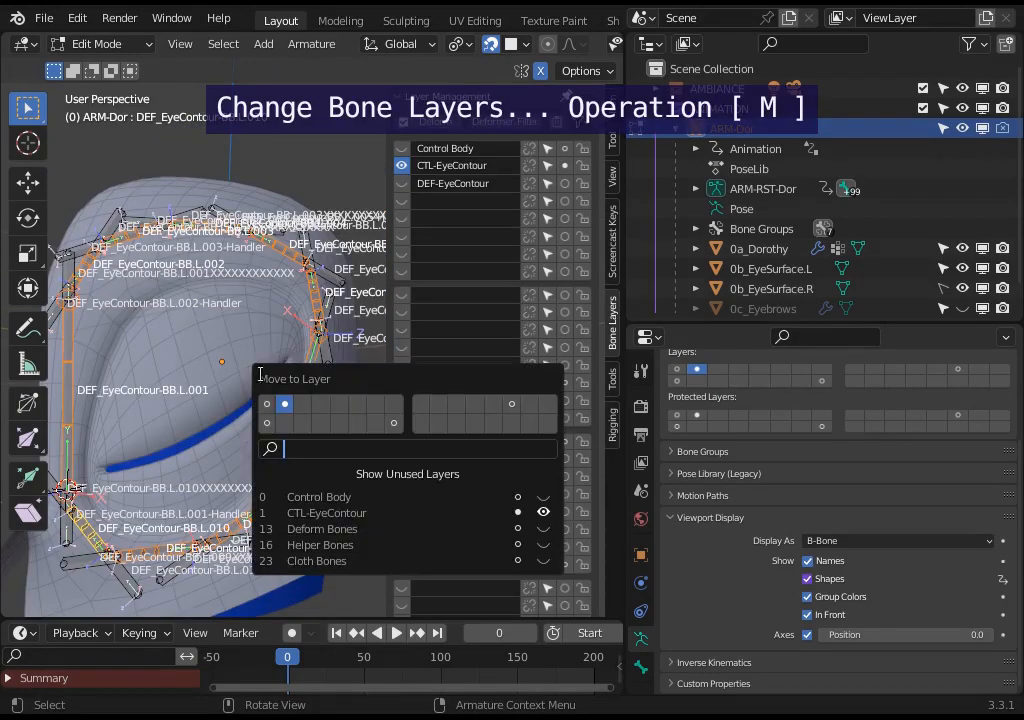
click(303, 402)
click(403, 185)
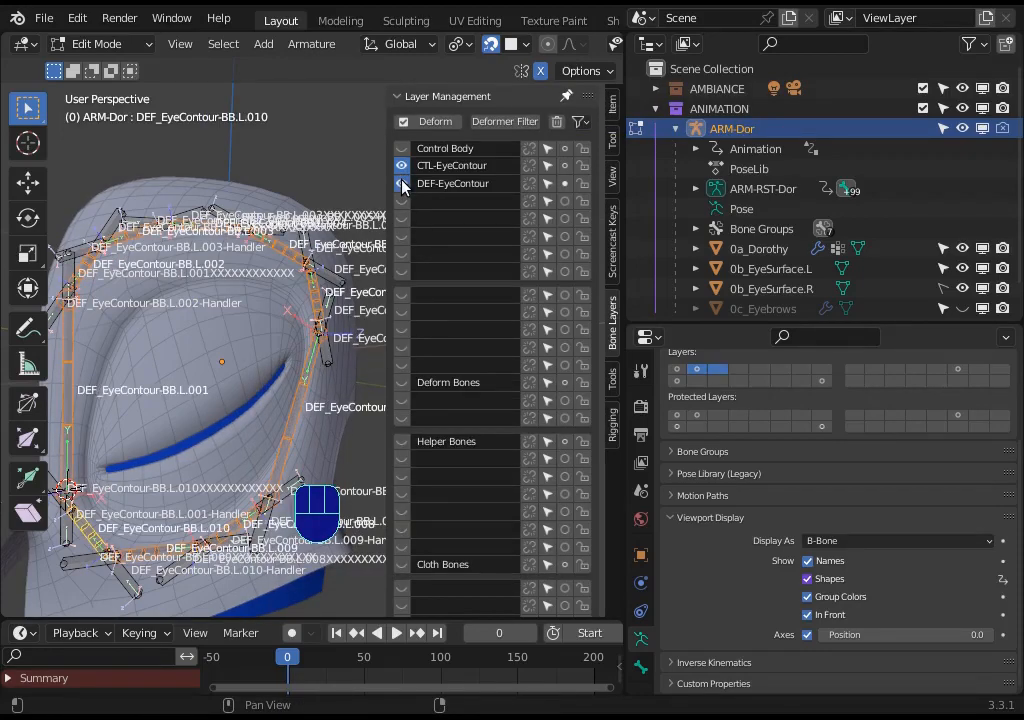
click(399, 186)
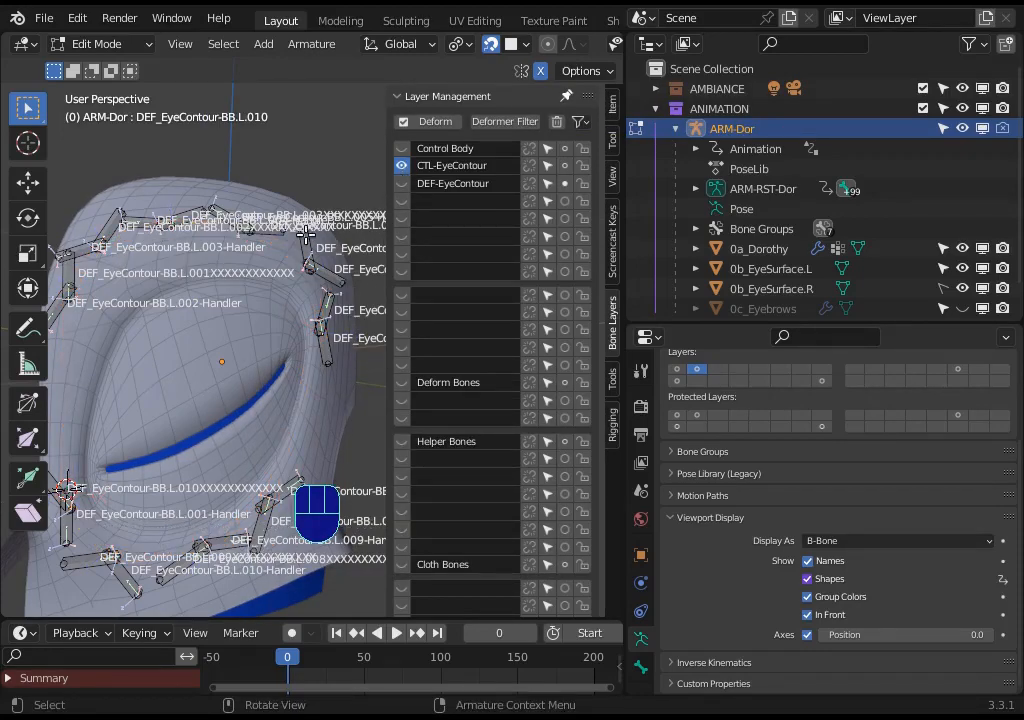
Show the DEF-EyeContour layer and delete all end controller bones around the eye whose names end in XXXXXXXXXXXX.
mouse_move(250, 410)
middle_down()
mouse_move(240, 393)
mouse_move(240, 420)
middle_up()
shift+middle_drag(197, 372, 185, 342)
key(alt+a)
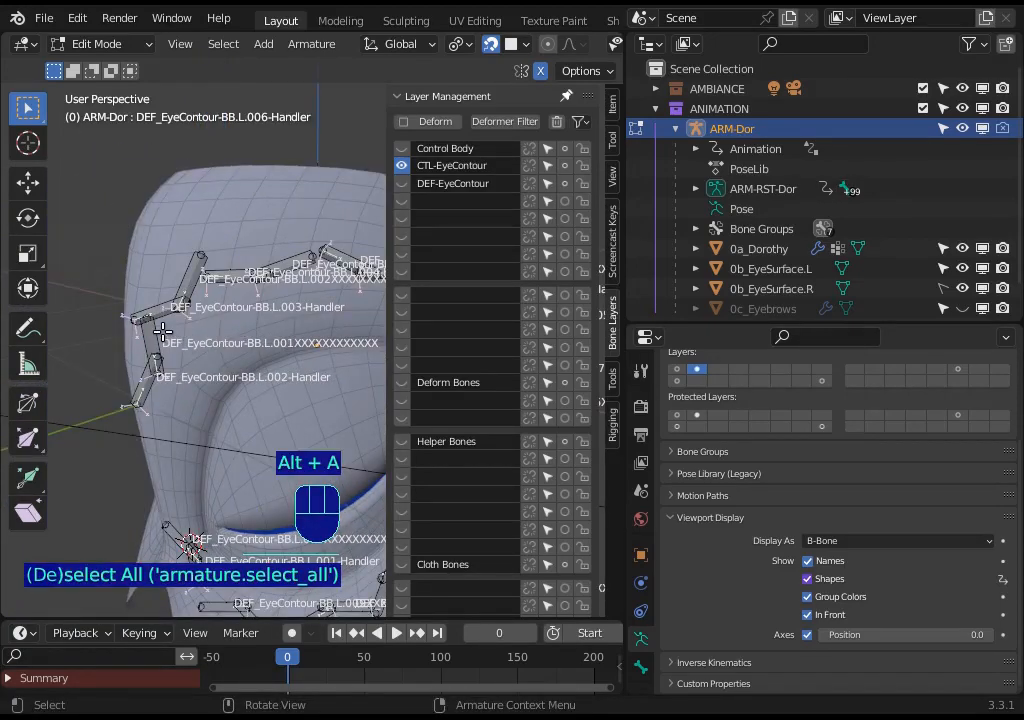
shift+click(152, 336)
shift+click(188, 278)
shift+middle_drag(242, 322, 226, 347)
scroll(226, 347, up, 2)
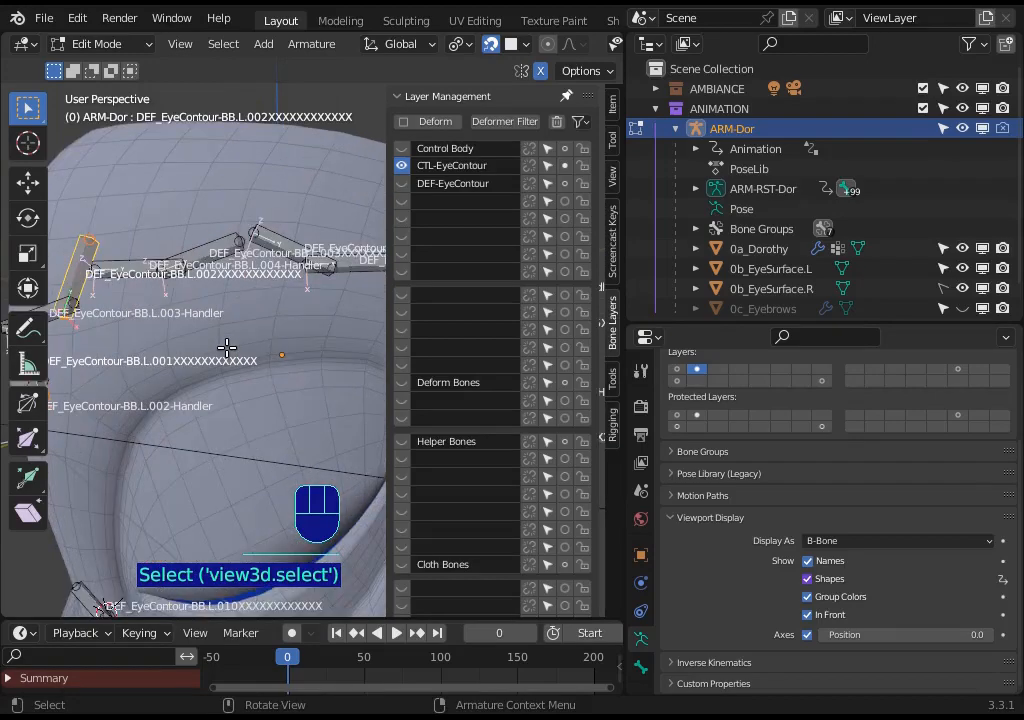
shift+middle_drag(226, 302, 330, 318)
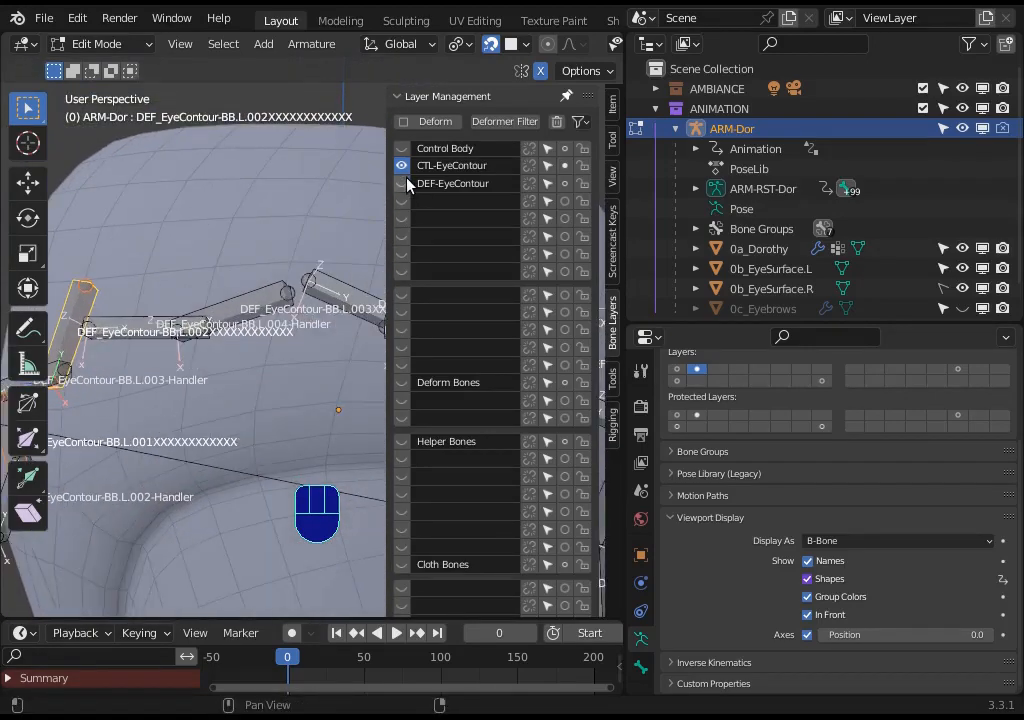
click(402, 183)
scroll(270, 345, down, 3)
middle_drag(270, 350, 233, 337)
shift+click(241, 277)
shift+middle_drag(241, 277, 254, 338)
shift+click(184, 287)
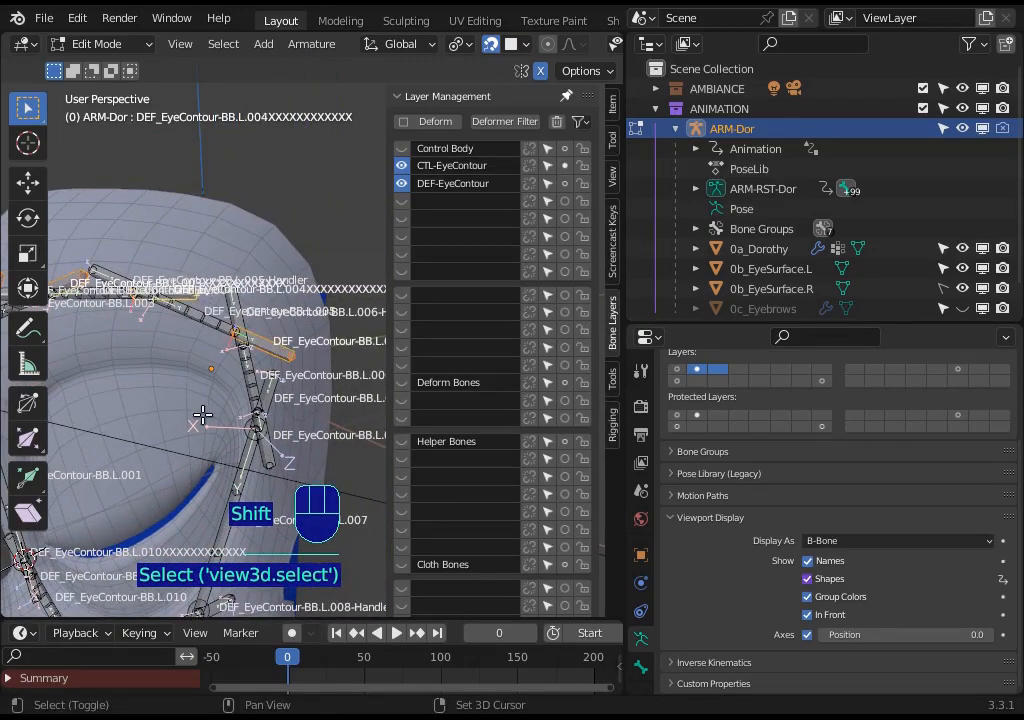
shift+middle_drag(201, 418, 271, 352)
middle_drag(238, 420, 265, 428)
middle_drag(238, 477, 176, 494)
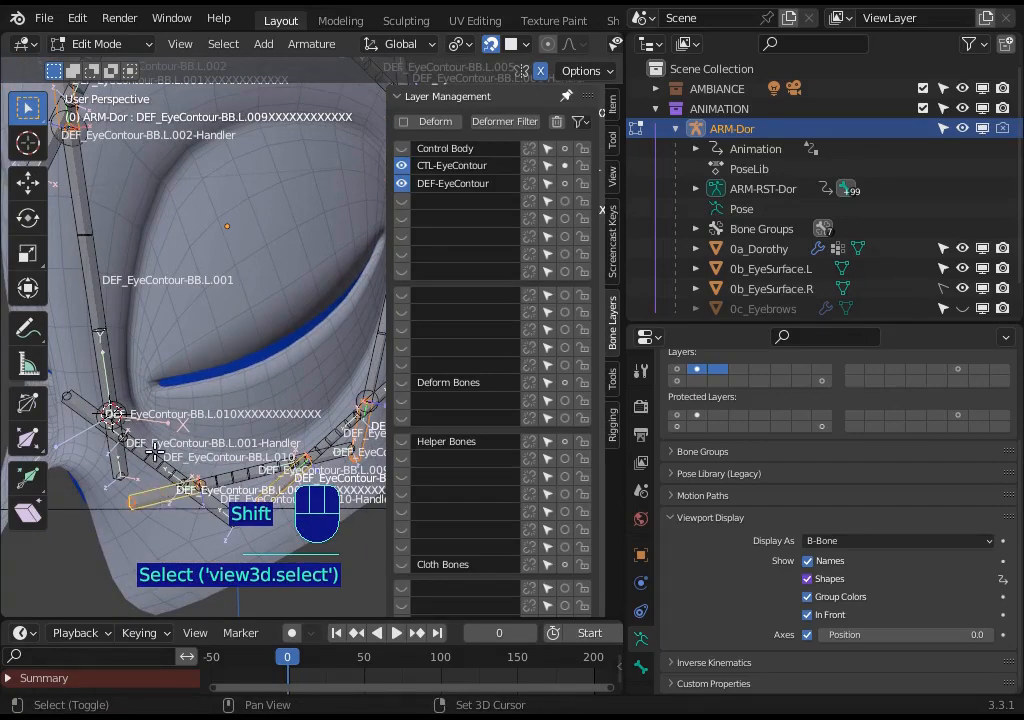
middle_drag(155, 452, 194, 370)
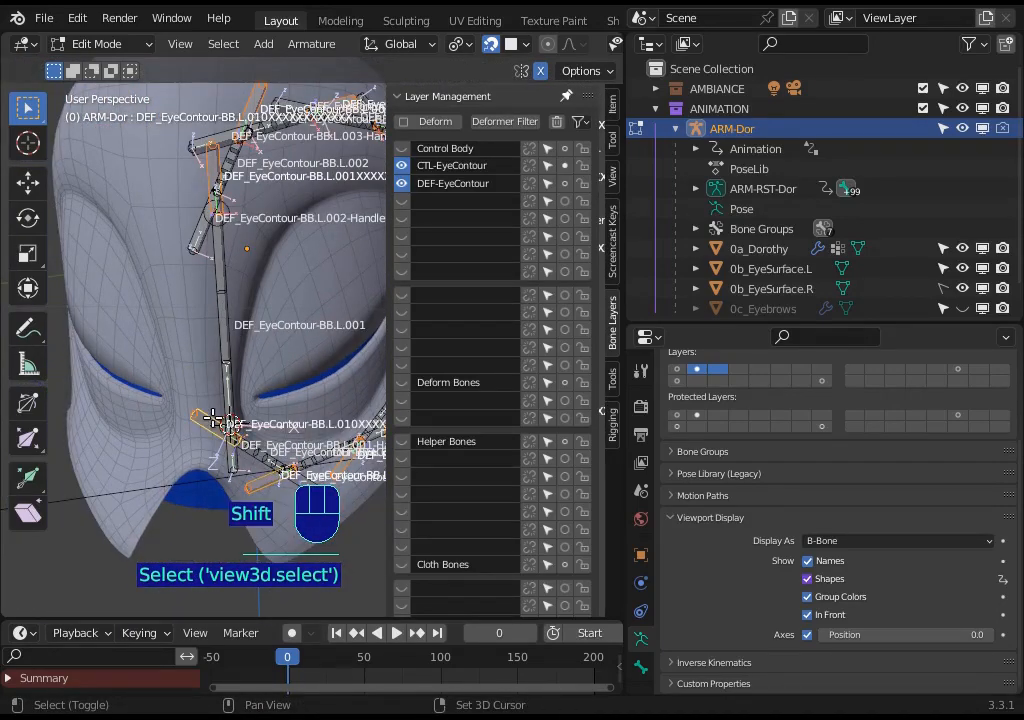
middle_drag(281, 343, 249, 385)
middle_drag(274, 317, 281, 402)
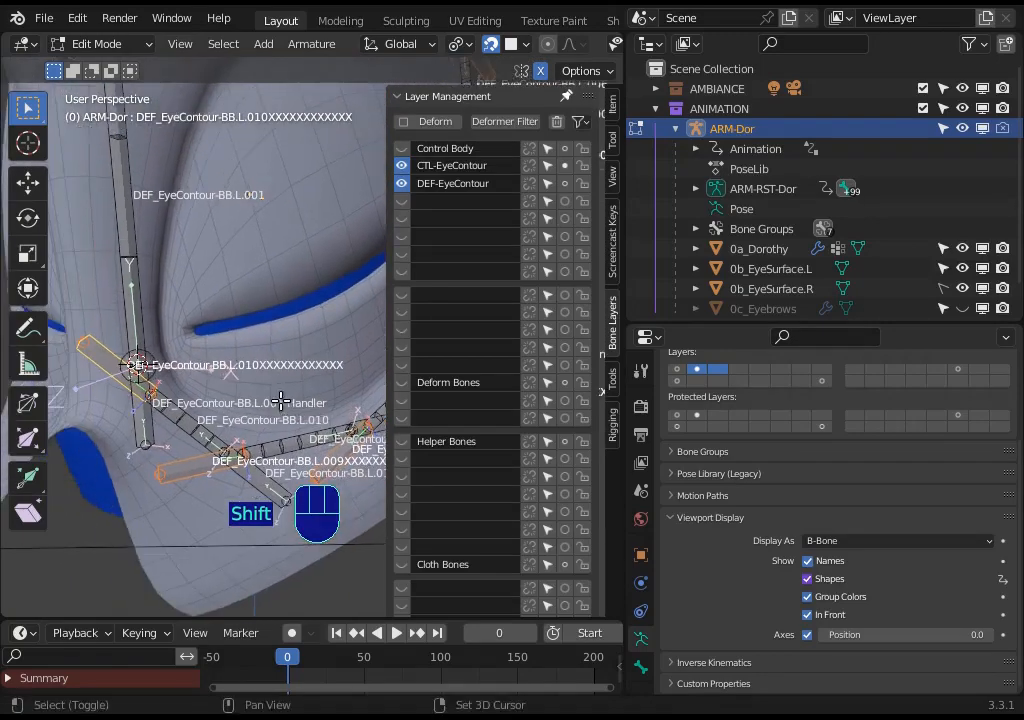
middle_drag(282, 282, 288, 288)
shift+middle_drag(279, 215, 197, 312)
scroll(266, 242, down, 2)
key(x)
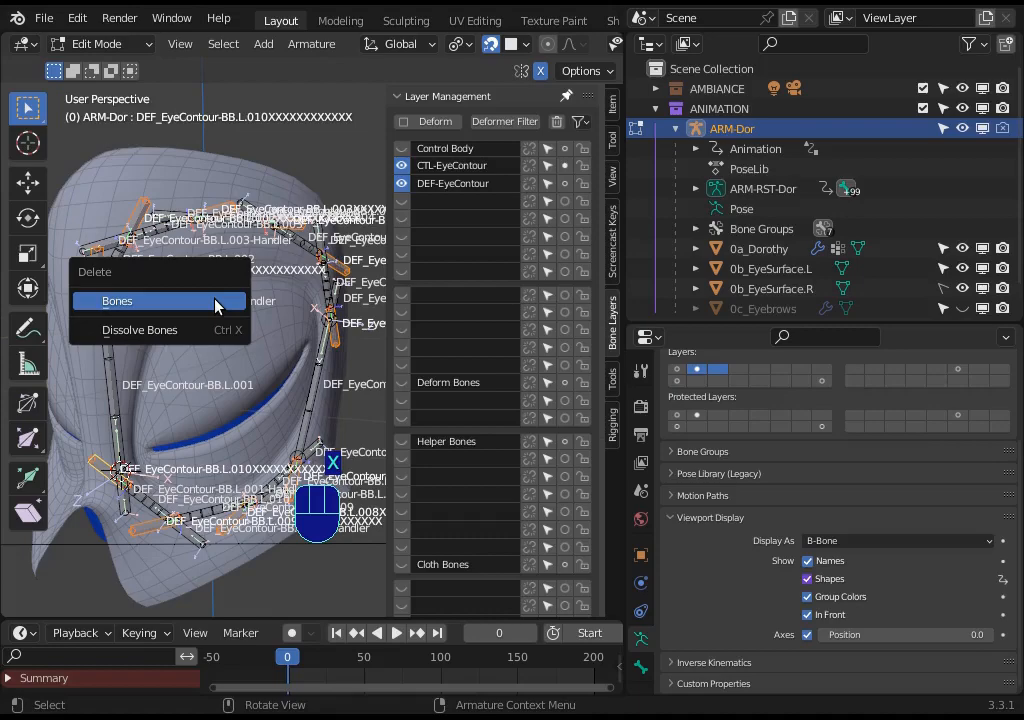
click(215, 306)
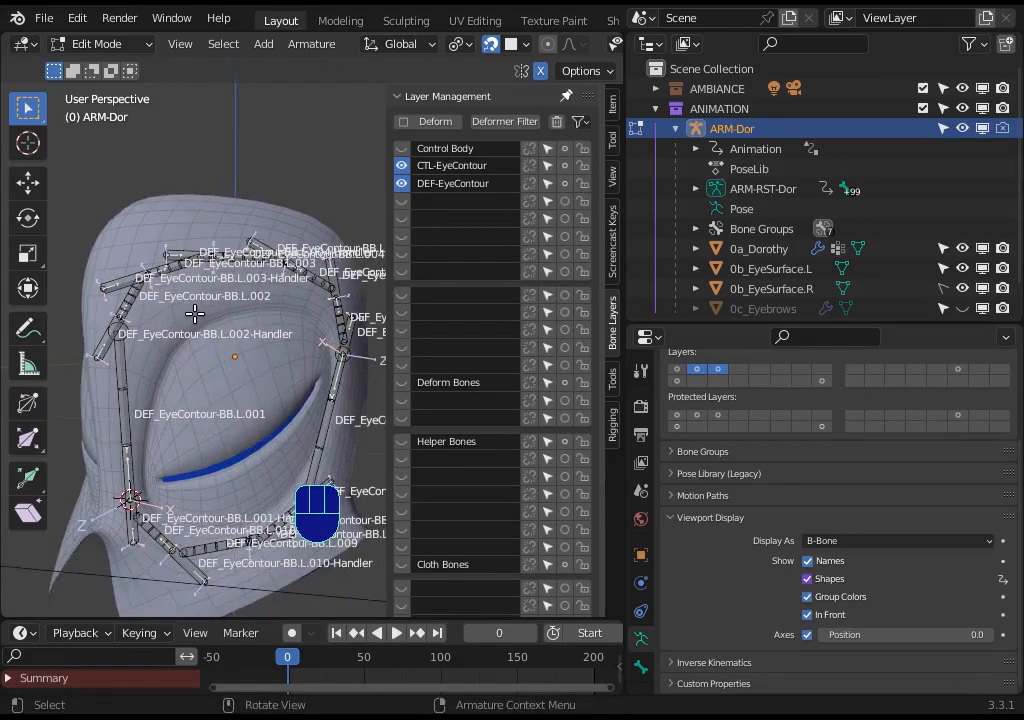
Hide the DEF-EyeContour layer and select all handler bones on the CTL-EyeContour layer.
key(n)
scroll(383, 448, up, 1)
shift+middle_drag(240, 364, 277, 435)
scroll(375, 448, down, 1)
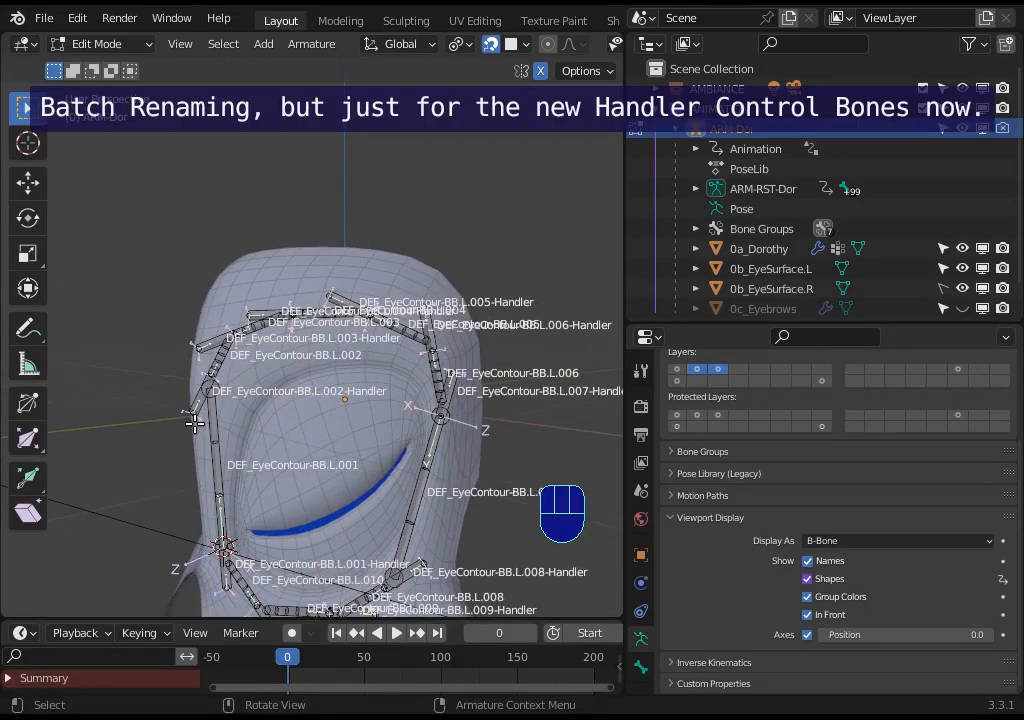
key(n)
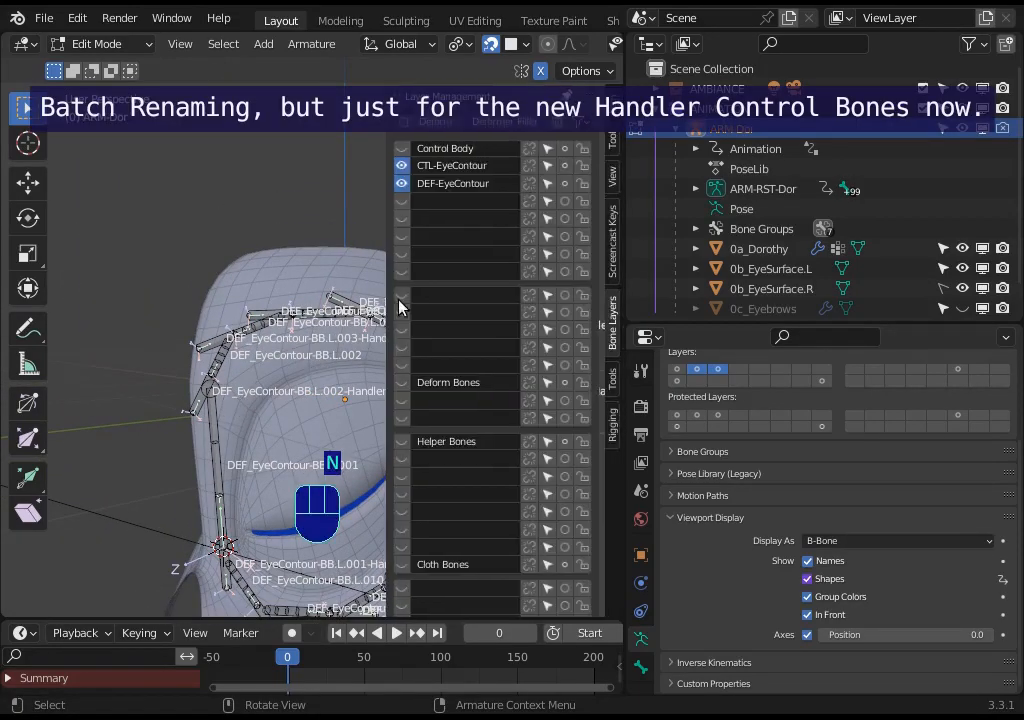
click(401, 167)
click(401, 167)
click(402, 184)
shift+middle_drag(370, 392, 244, 393)
key(a)
Set up a batch rename of the selected bones as Find/Replace searching for -Handler, and add a second Find/Replace operation.
key(ctrl+F2)
click(208, 459)
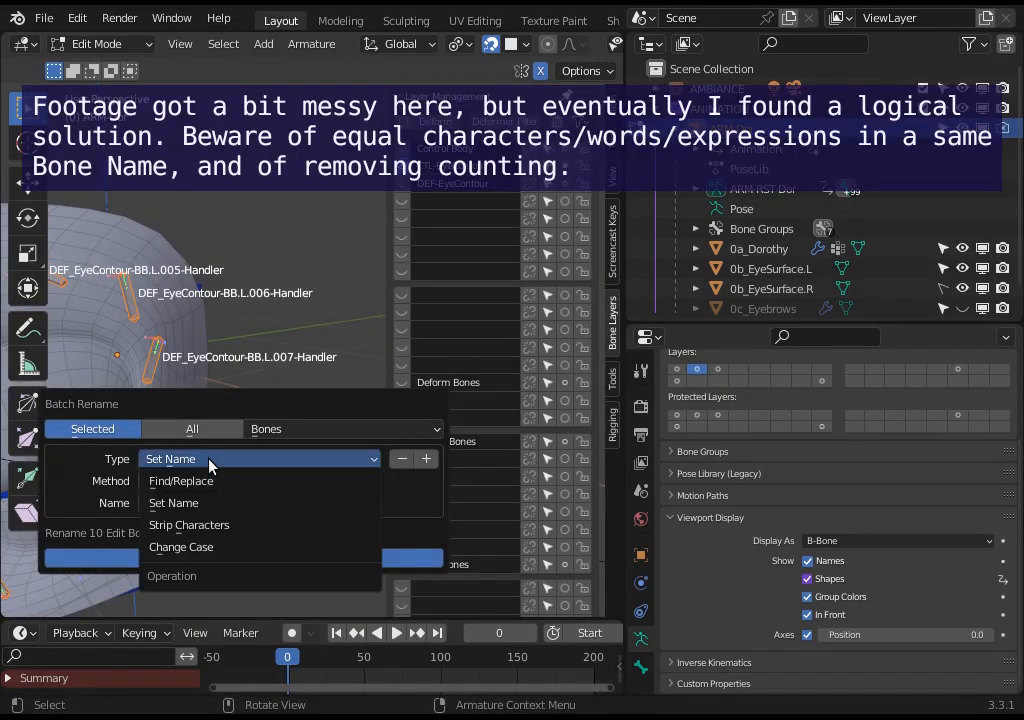
click(208, 481)
click(208, 481)
text(-H)
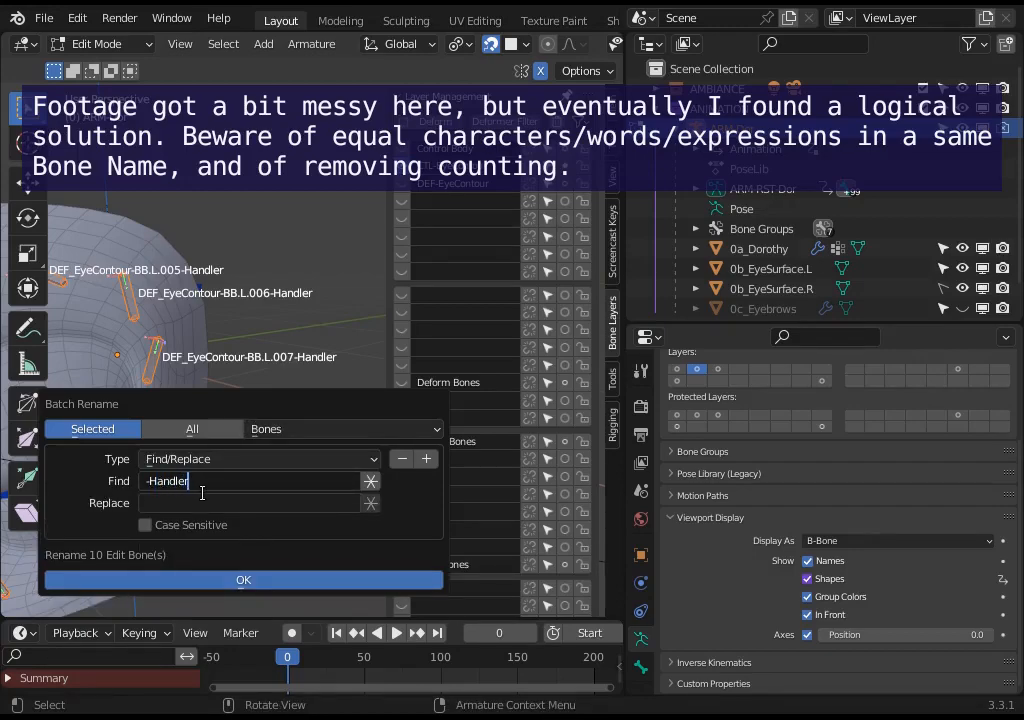
text(andler)
click(160, 502)
click(160, 502)
click(427, 459)
Have the first operation replace BB with BB-BB and the second replace -Handler with nothing, and apply the batch rename.
double_click(217, 481)
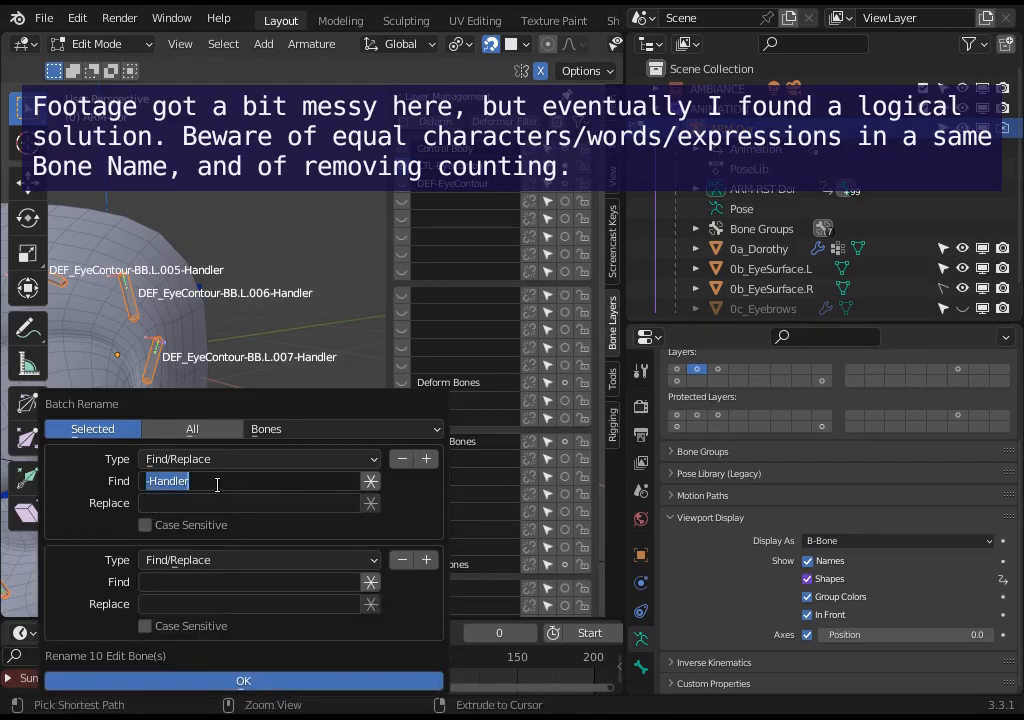
key(BackSpace)
click(174, 581)
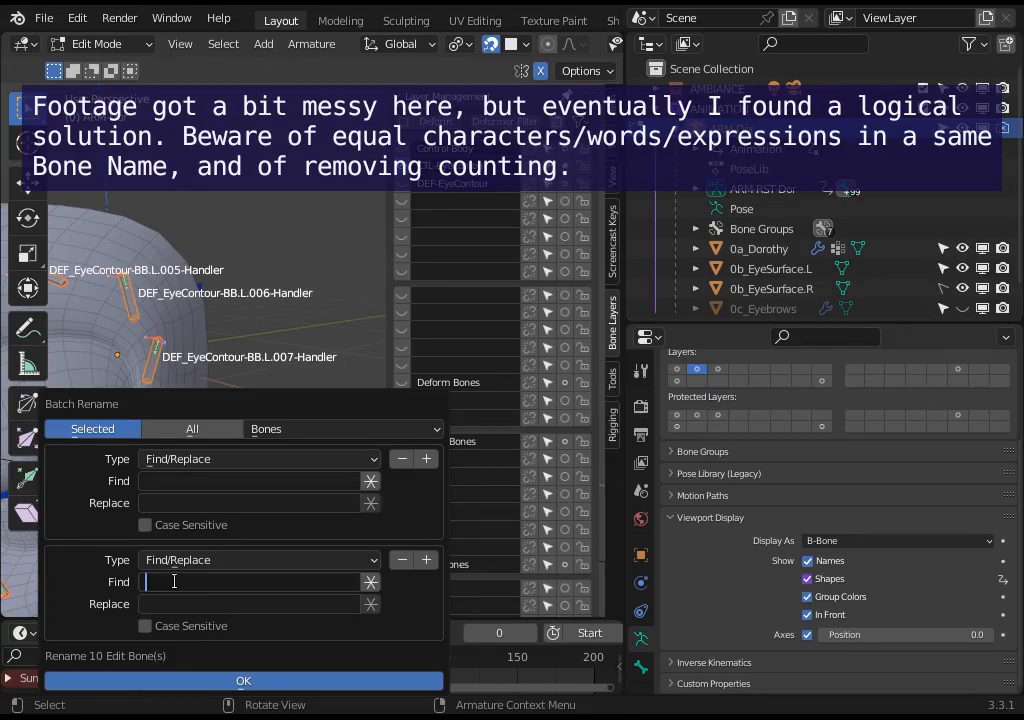
click(208, 480)
text(BB)
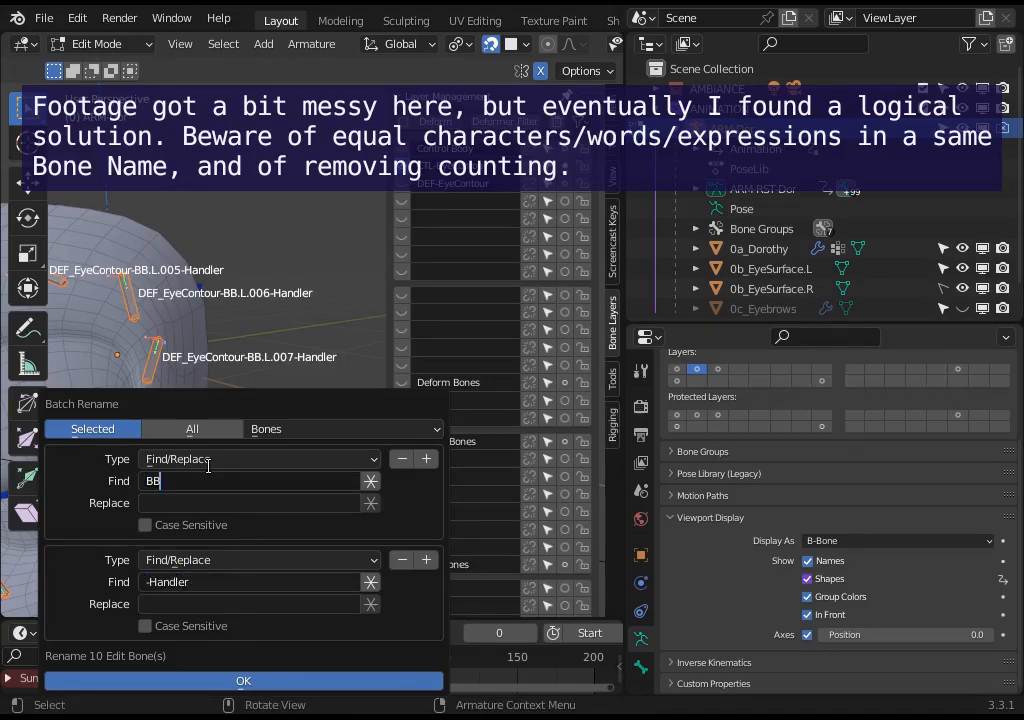
text(BB-BB)
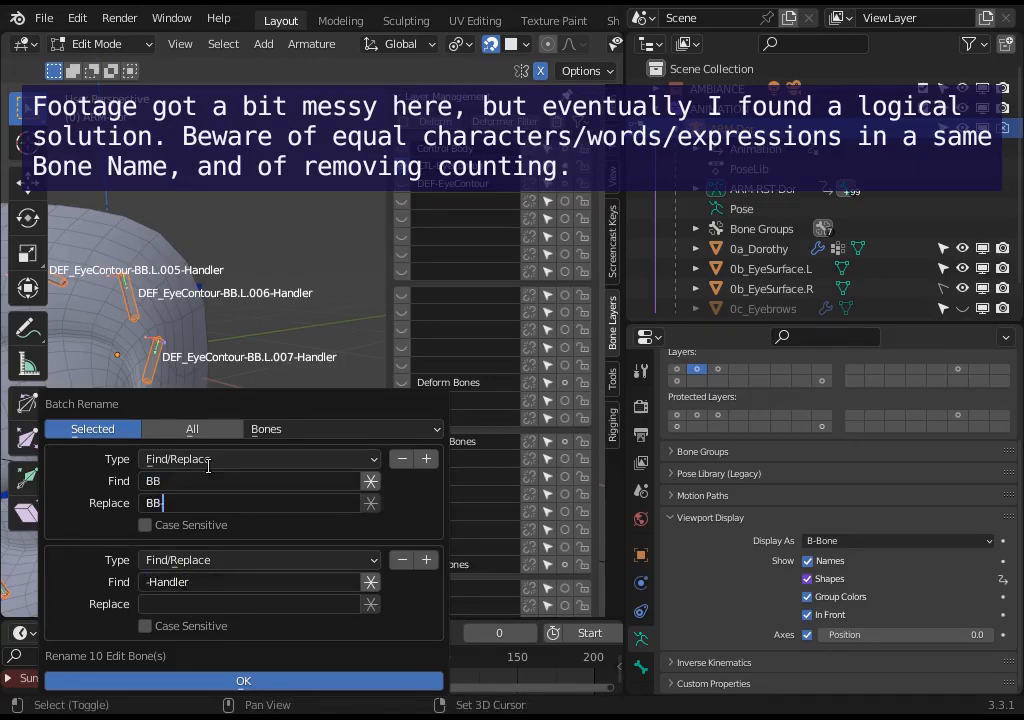
click(255, 582)
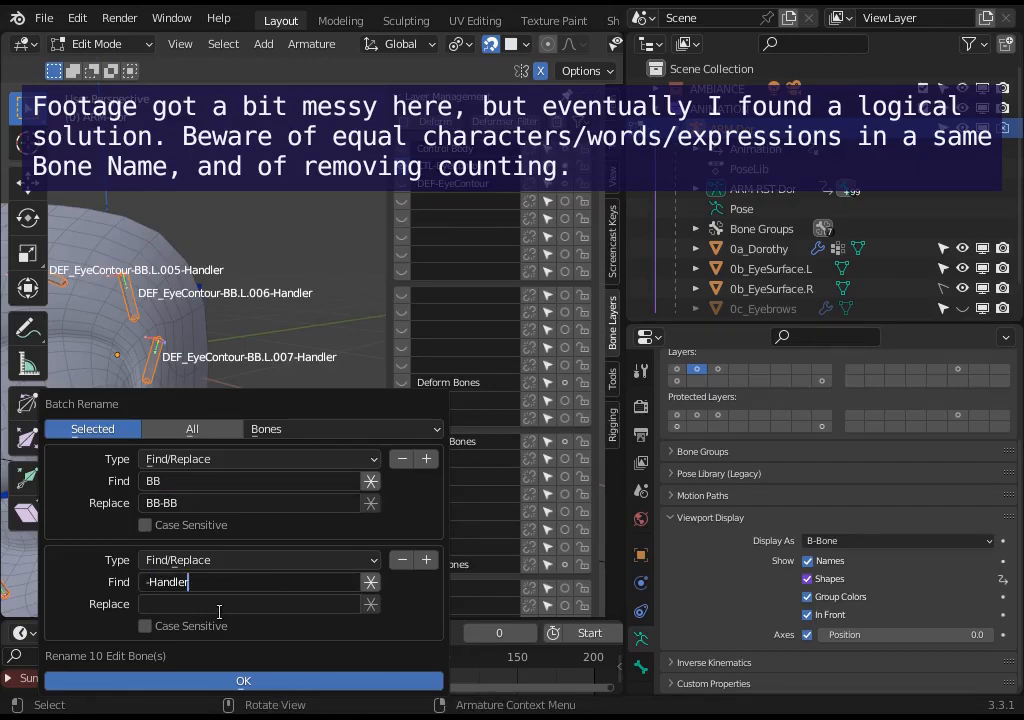
click(306, 680)
Batch rename the selected handler bones again with a single Find/Replace operation that changes -BB-BB to -BB-Handler.
key(ctrl)
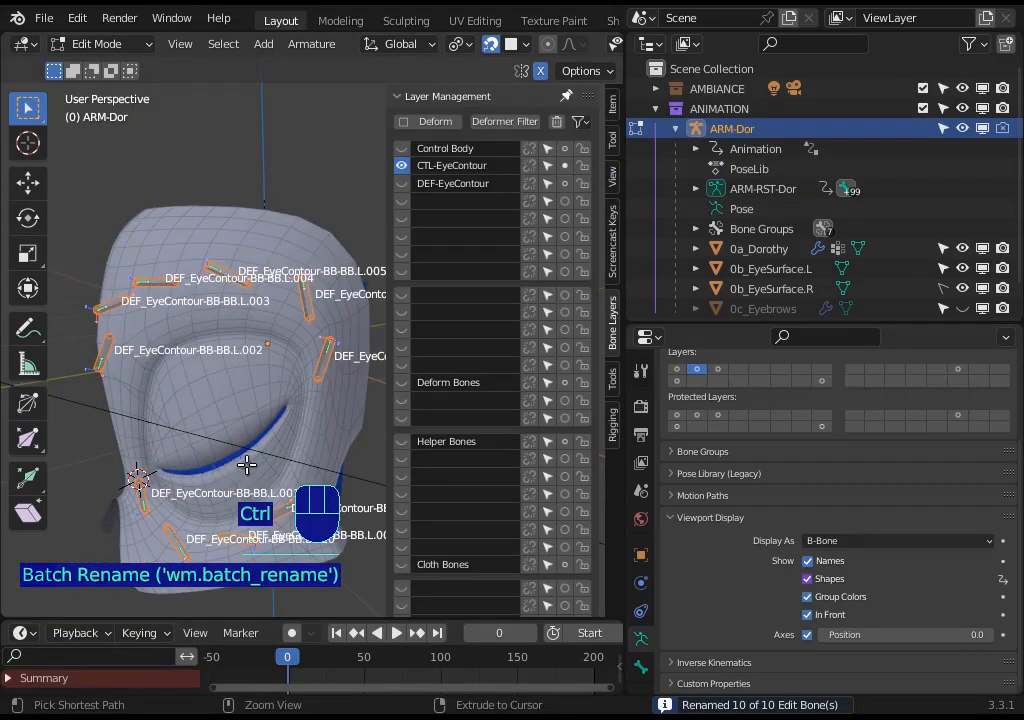
key(ctrl+F2)
click(244, 489)
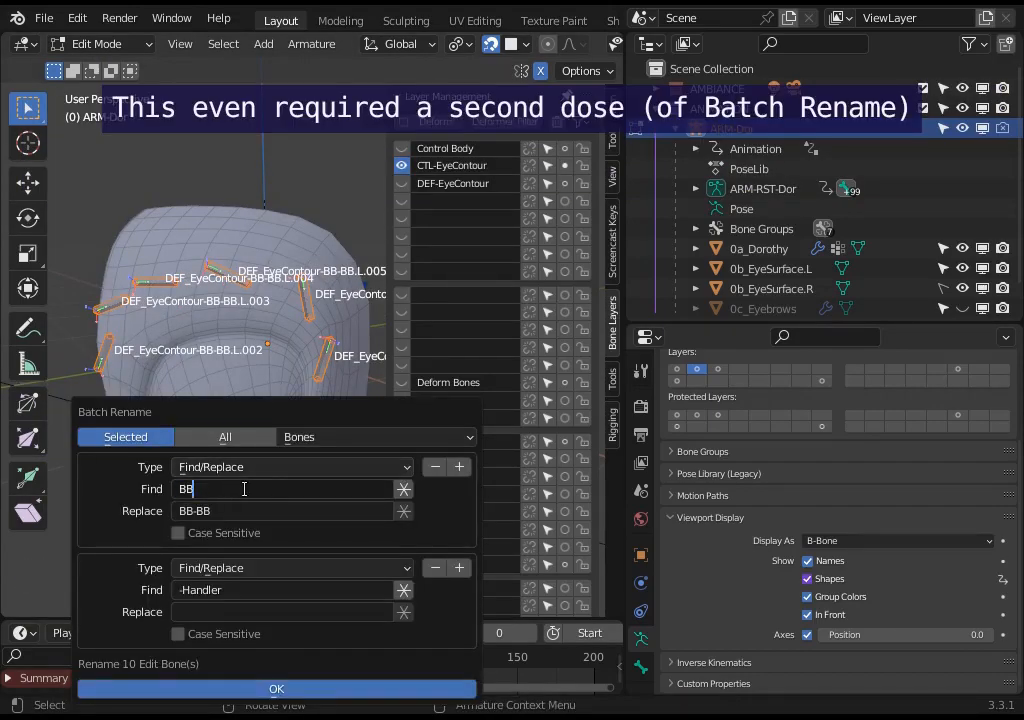
click(435, 567)
click(243, 489)
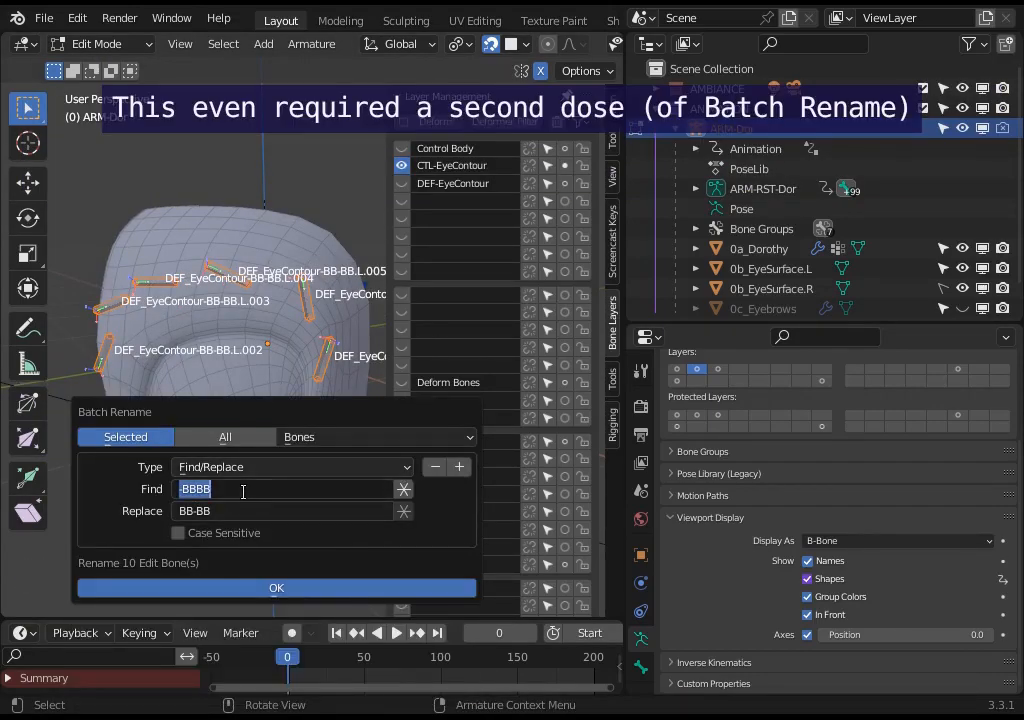
key(Home)
key(Right)
text(-)
key(Tab)
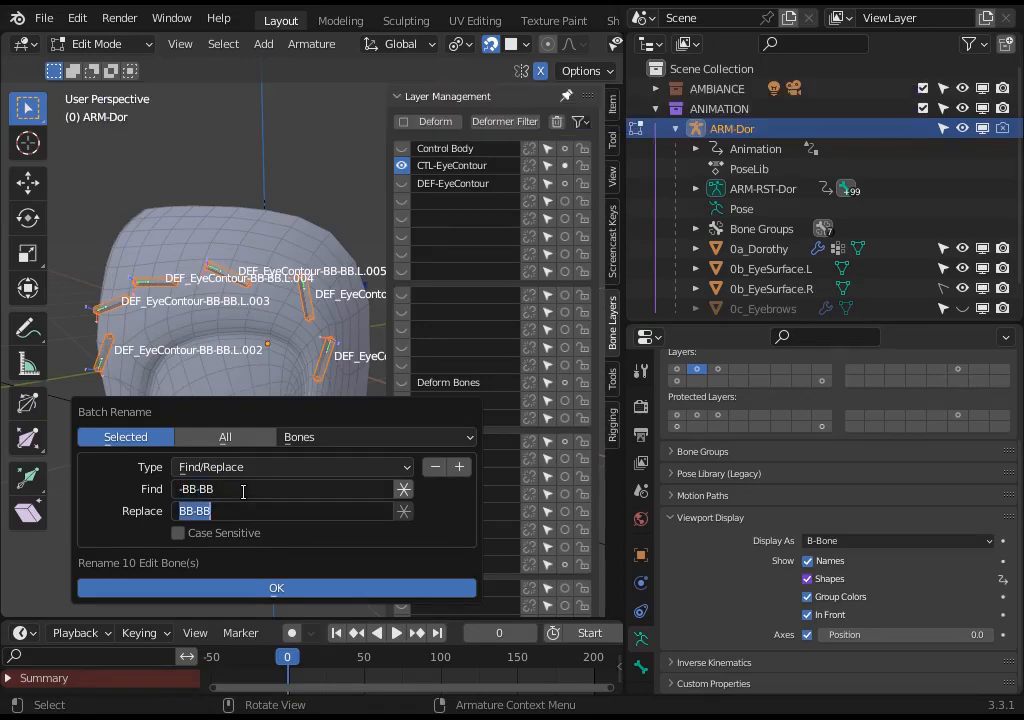
text(-BB-Handler)
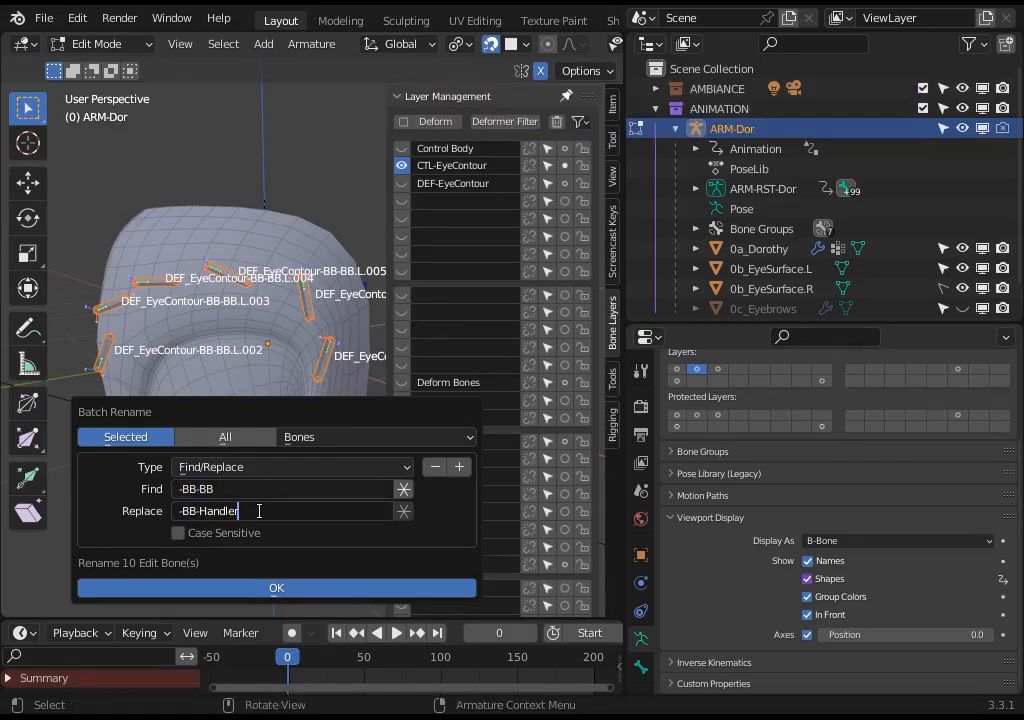
click(275, 592)
Enlarge the B-Bone display size of all handler bones to well over three times.
shift+middle_drag(274, 590, 258, 334)
key(a)
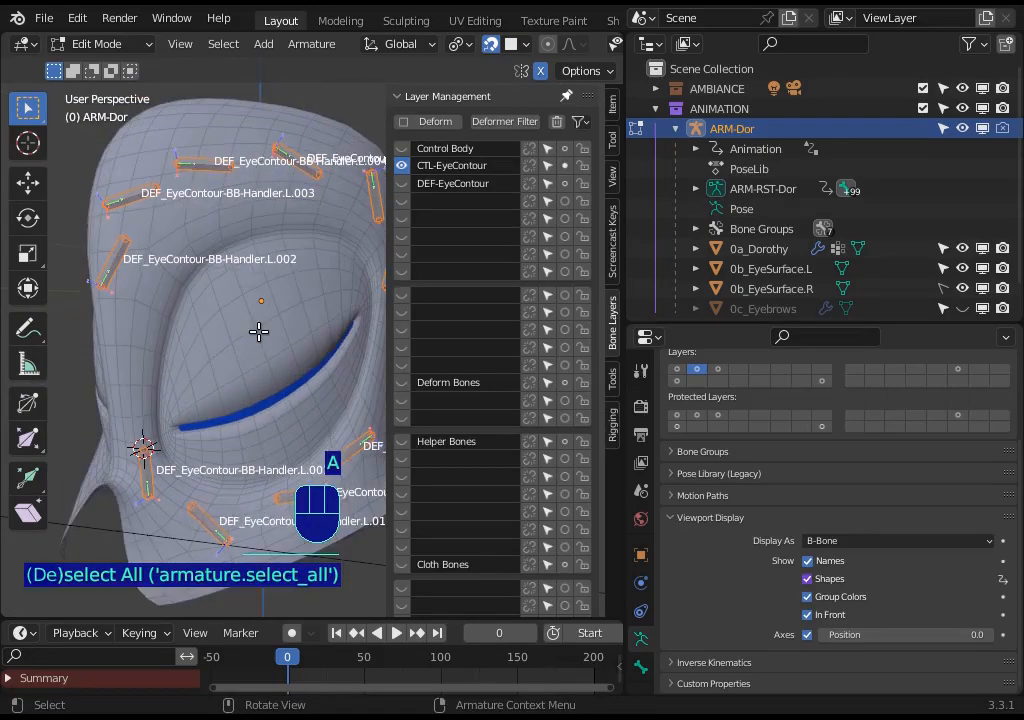
key(ctrl+alt+s)
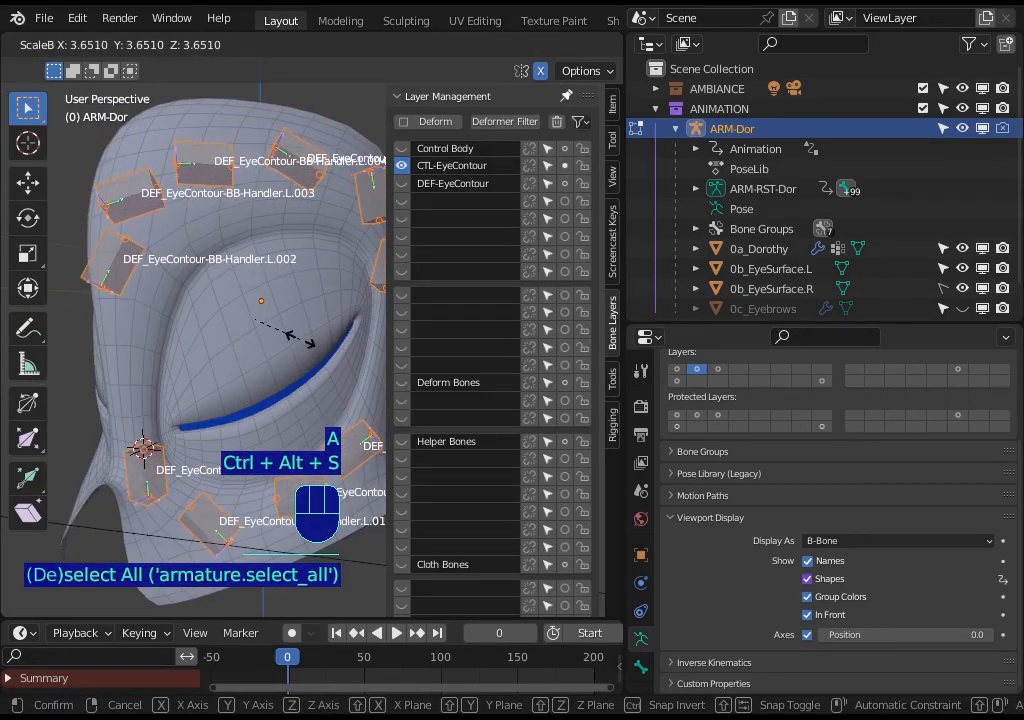
click(316, 336)
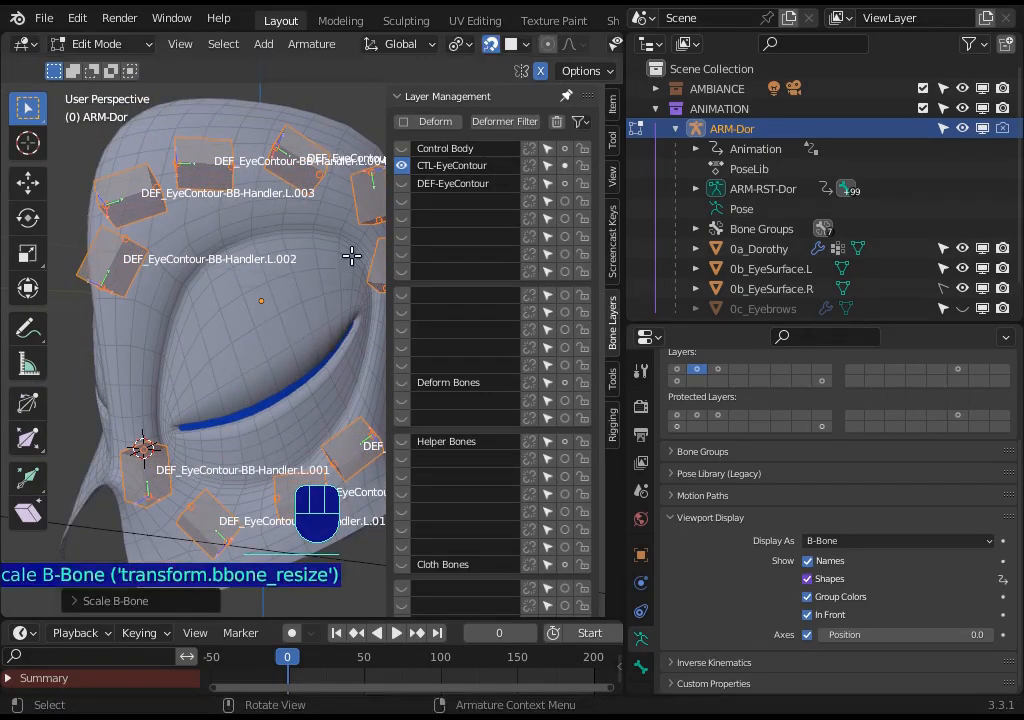
Show only the DEF-EyeContour layer and scale the B-Bone display size of all its bones down to about 0.3.
click(401, 184)
click(402, 166)
key(alt+a)
key(a)
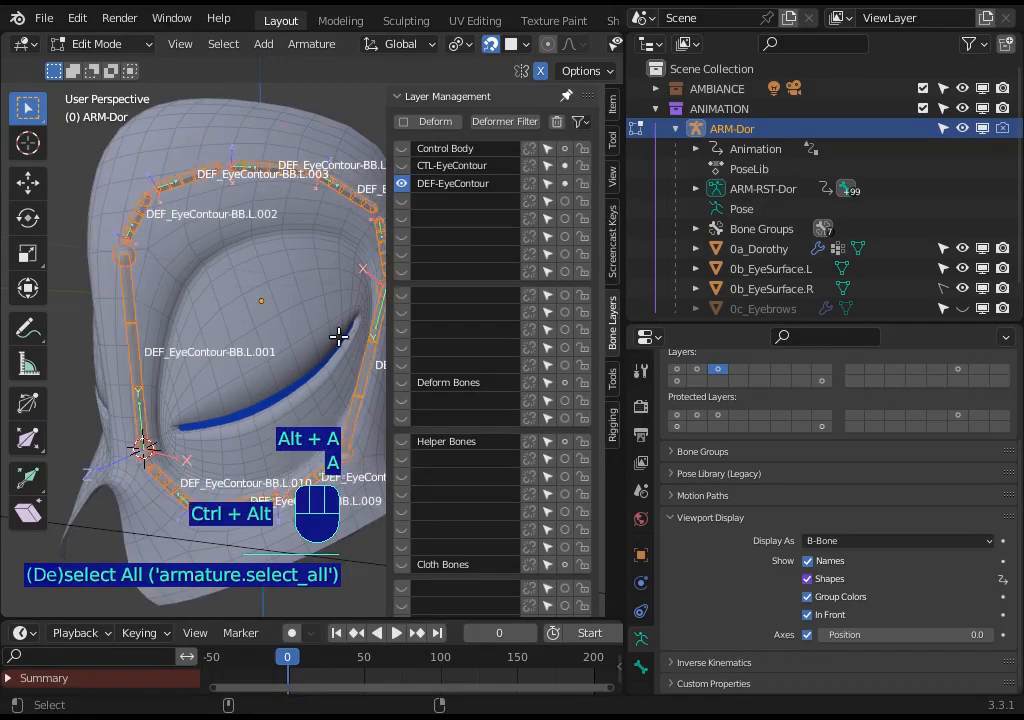
key(ctrl+alt+s)
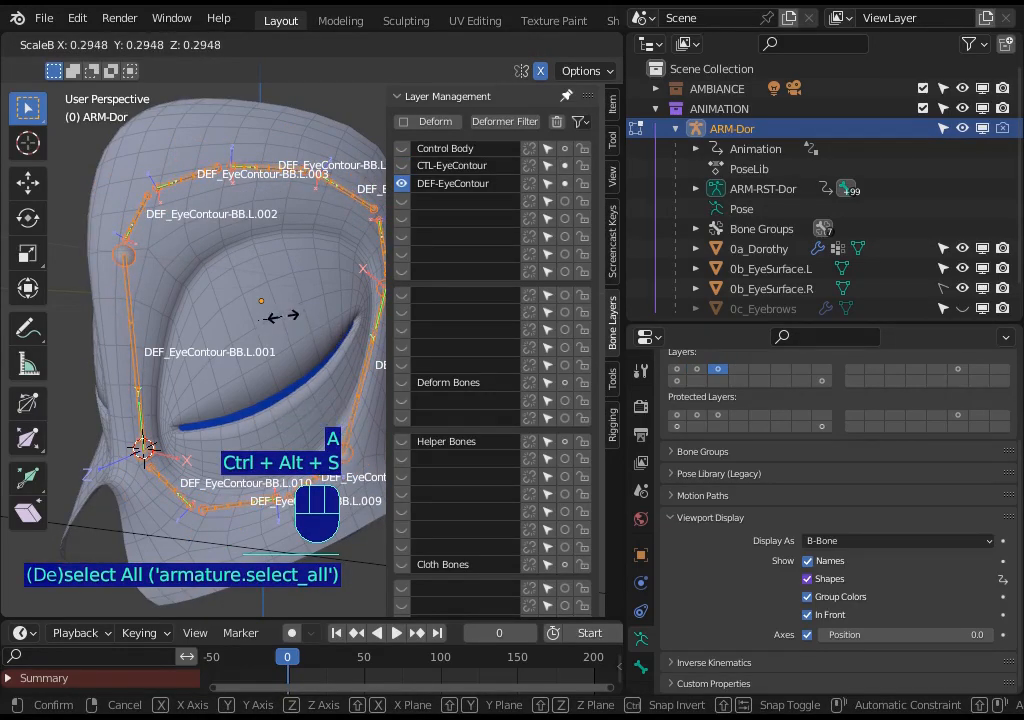
shift+click(295, 314)
Show the CTL-EyeContour and DEF-EyeContour layers together and examine how the enlarged handlers sit against the thin contour bones.
shift+middle_drag(295, 314, 226, 313)
scroll(213, 315, up, 4)
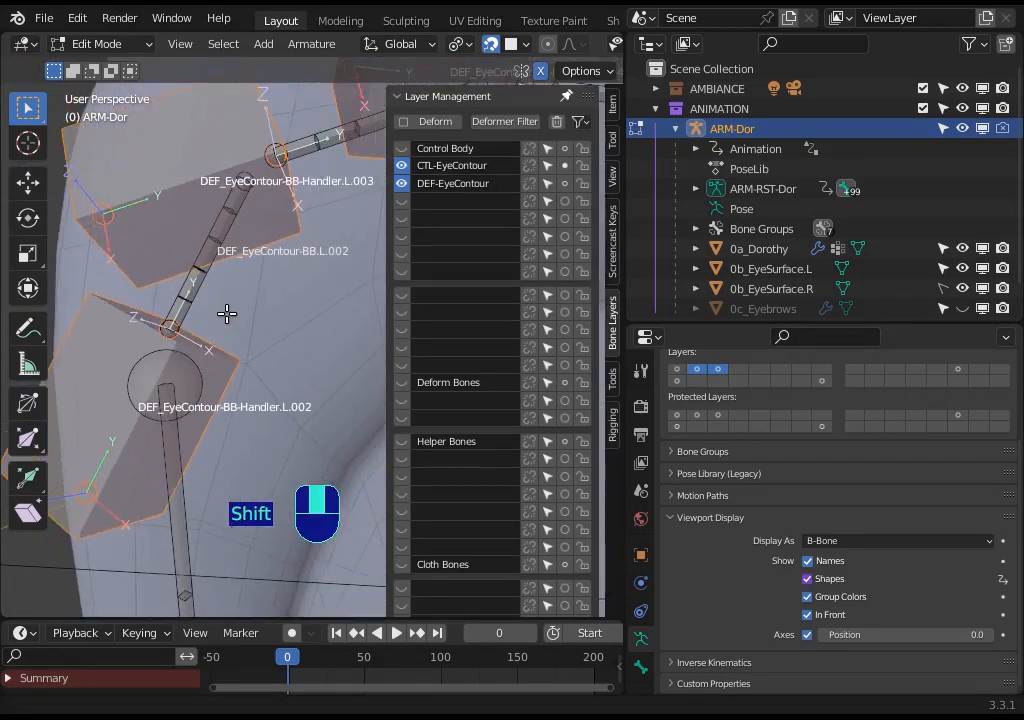
scroll(183, 339, up, 2)
scroll(183, 339, down, 3)
scroll(190, 331, down, 3)
middle_drag(235, 361, 210, 300)
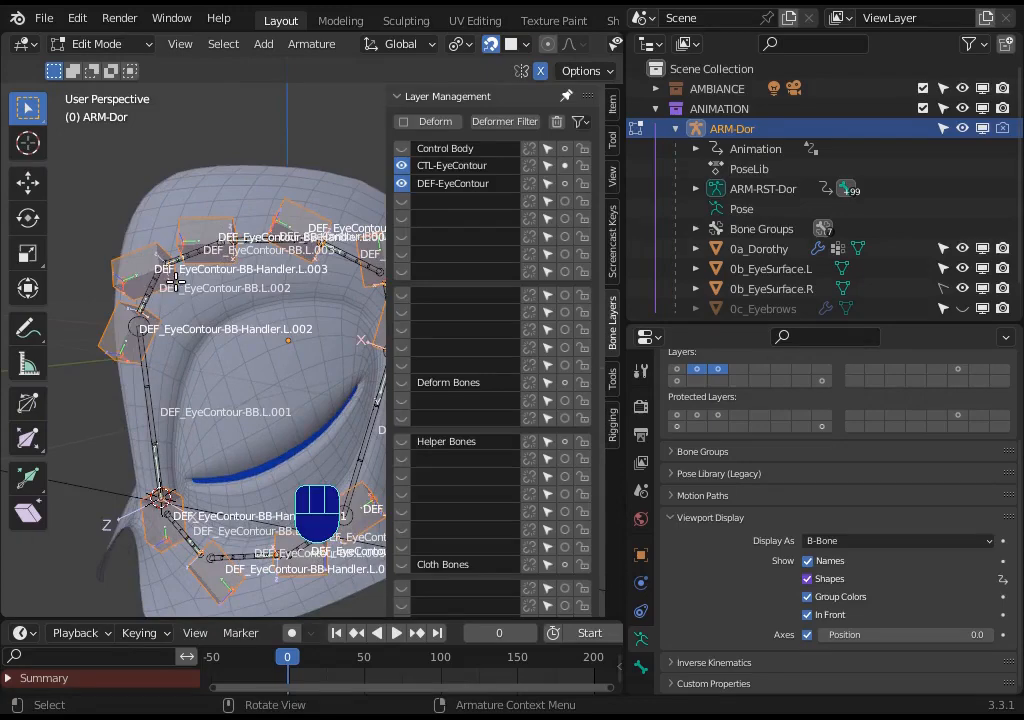
scroll(194, 272, up, 5)
scroll(194, 272, down, 5)
shift+middle_drag(274, 418, 258, 384)
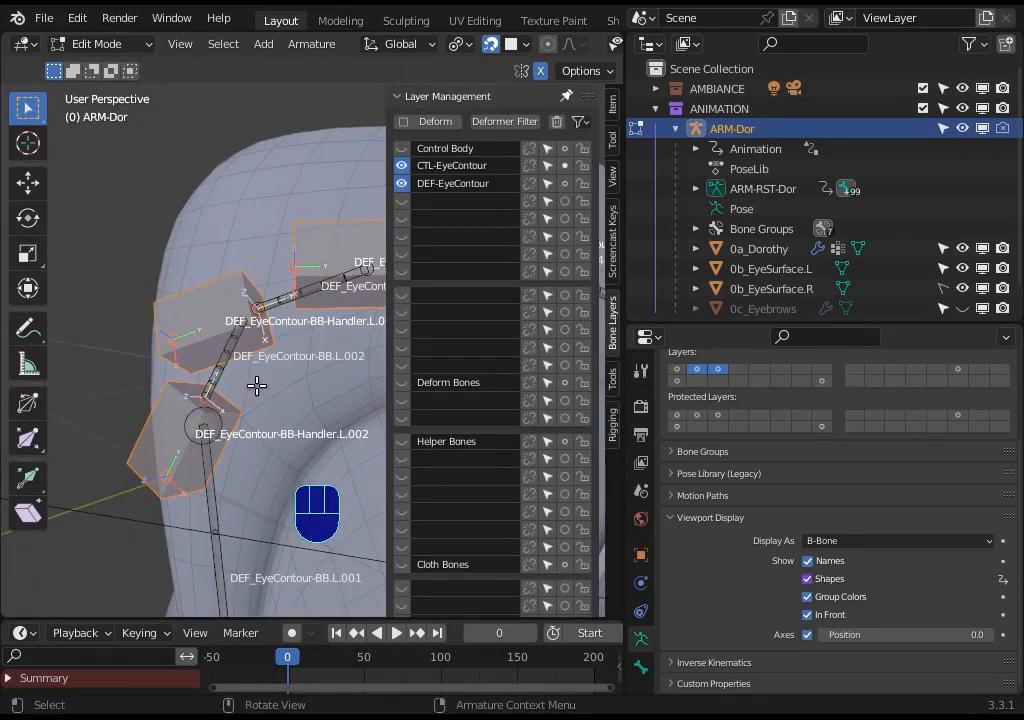
Inspect DEF_EyeContour-BB-Handler.L.002, DEF_EyeContour-BB-Handler.L.003 and the deform bone DEF_EyeContour-BB.L.002 between them by selecting each in turn.
click(258, 384)
key(n)
click(215, 385)
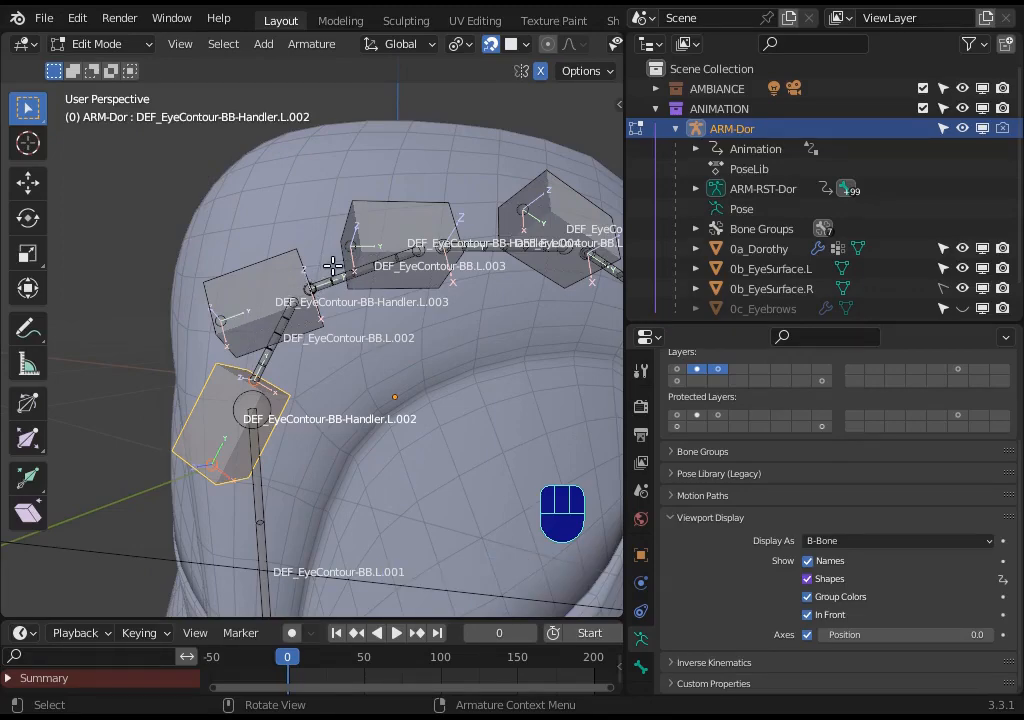
click(268, 283)
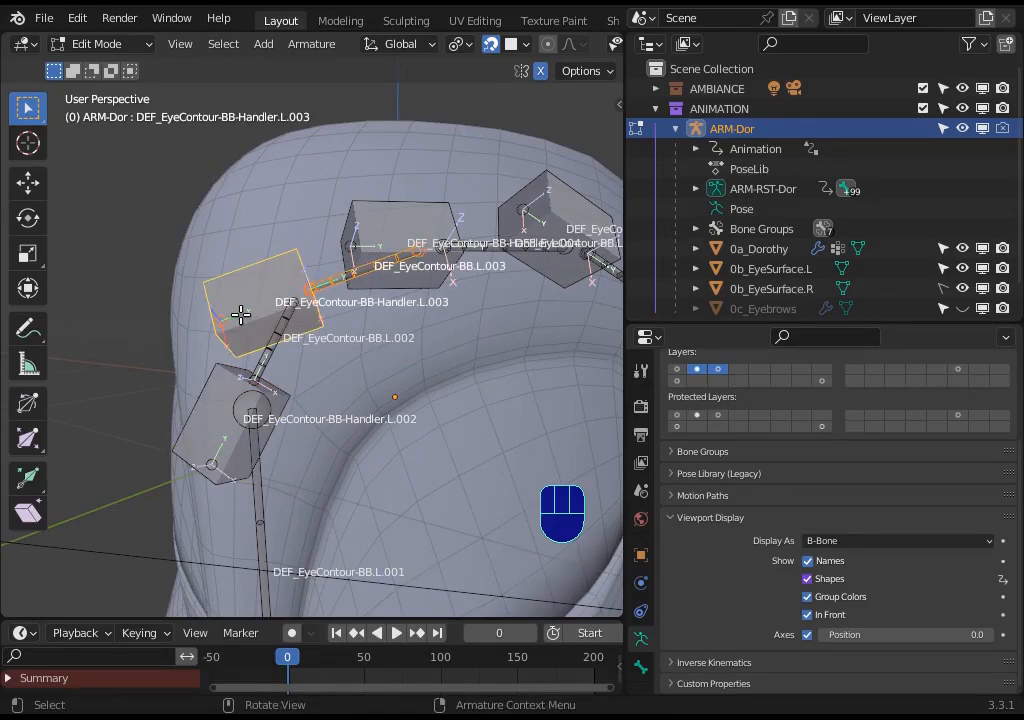
click(272, 356)
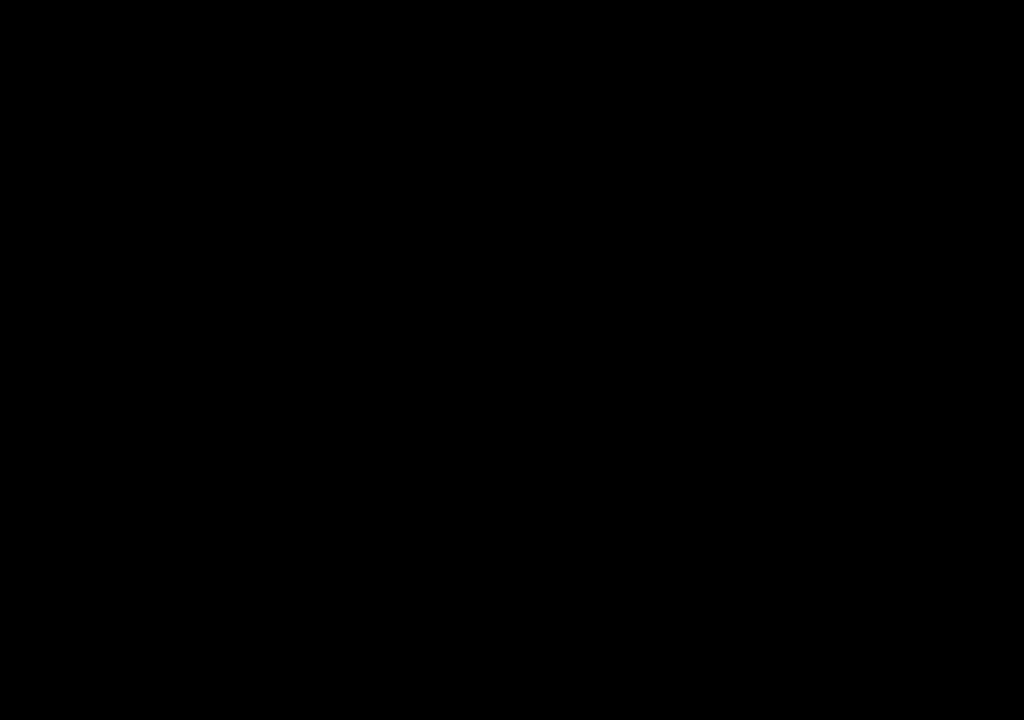